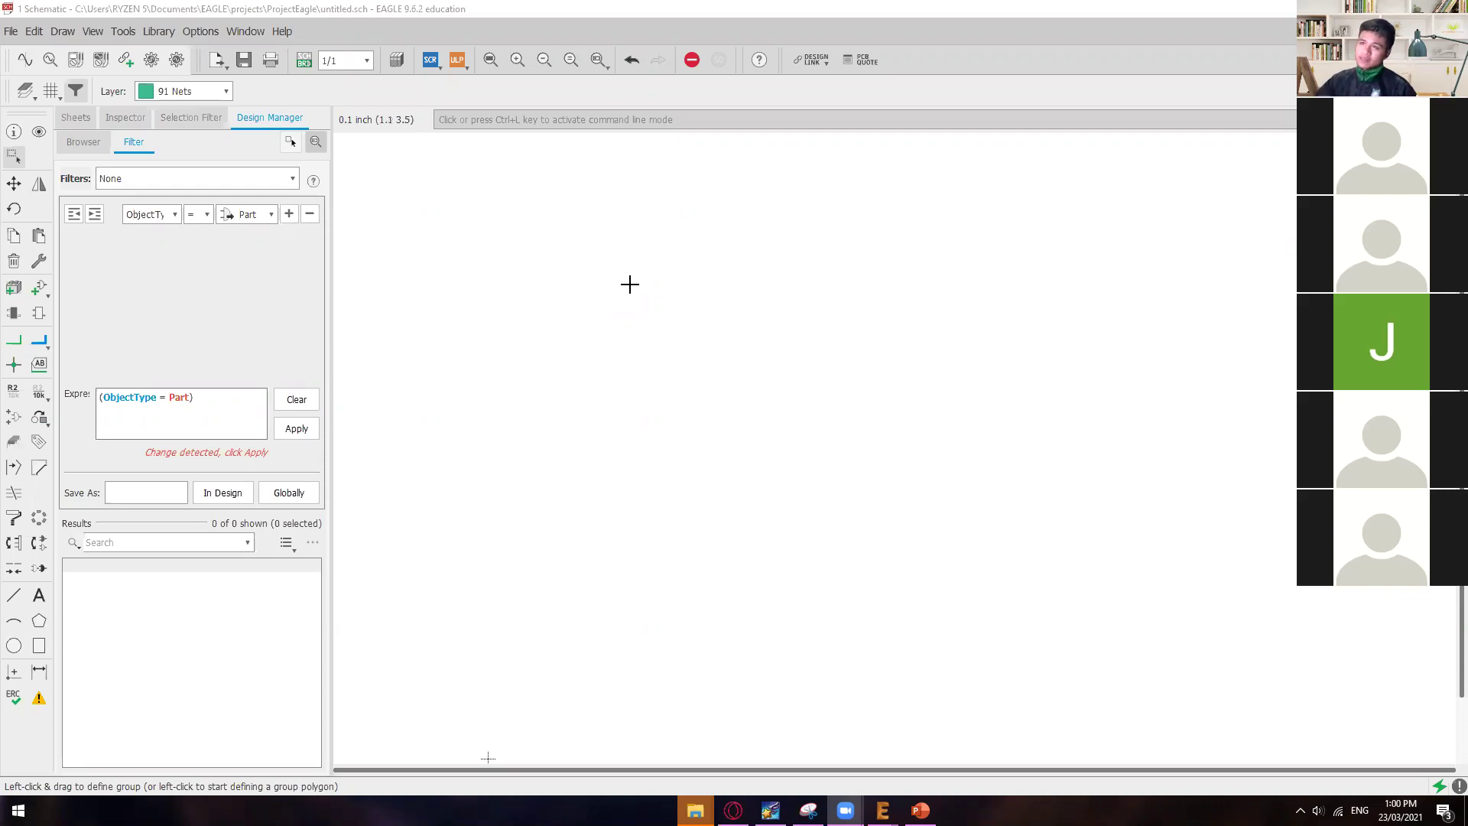
- Open the part-adding dialog and search the part libraries for "arduino"
text(add)
key(Return)
click(199, 474)
text(ar)
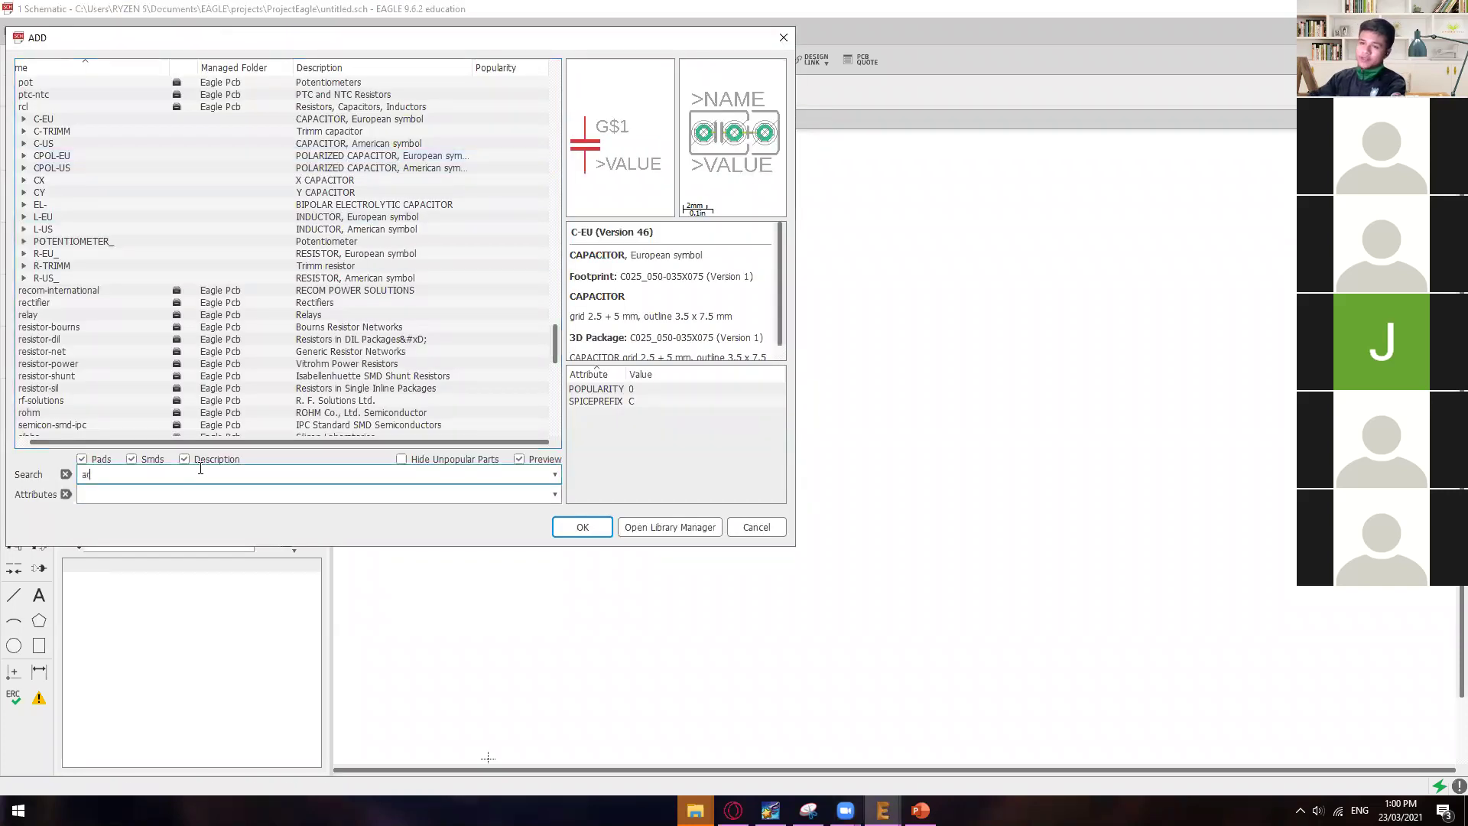
text(duino)
key(Return)
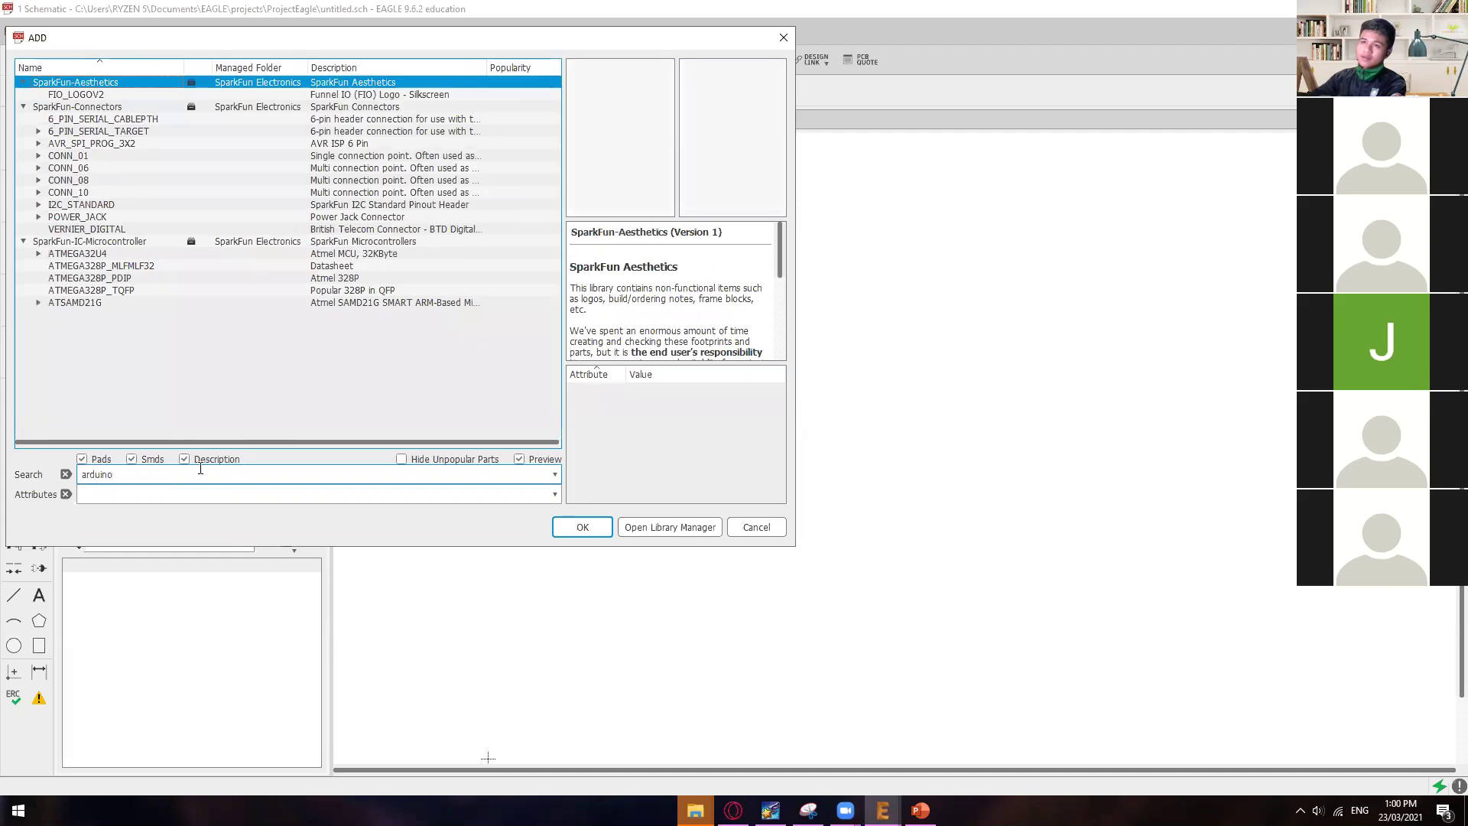
- Preview the SparkFun connector and microcontroller parts, comparing the ATMEGA32U4, ATMEGA328P_PDIP, ATMEGA328P_TQFP, ATMEGA328P_MLFMLF32 and ATSAMD21G
click(122, 227)
click(121, 206)
click(124, 181)
click(133, 252)
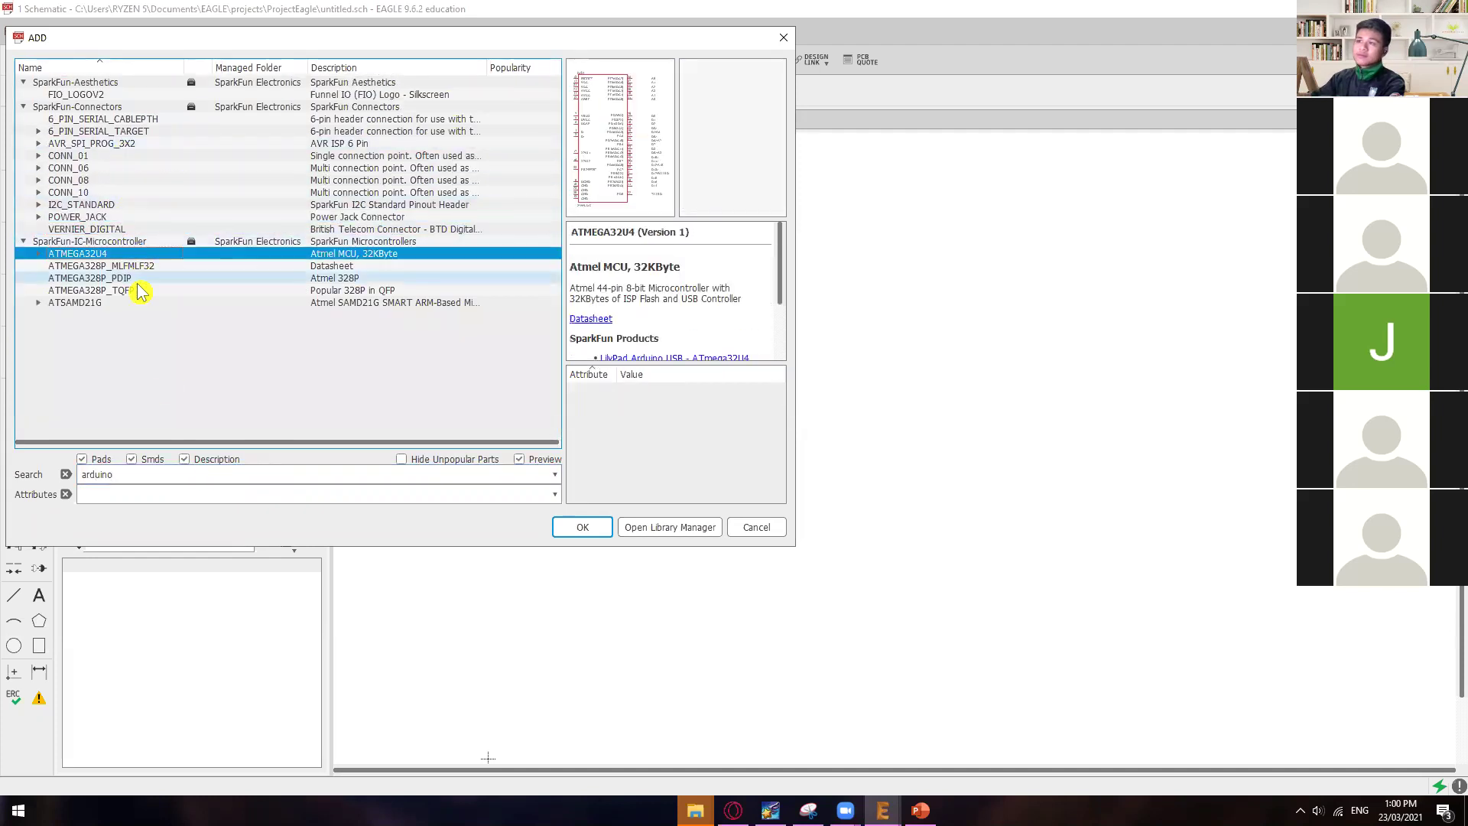
click(136, 279)
click(137, 291)
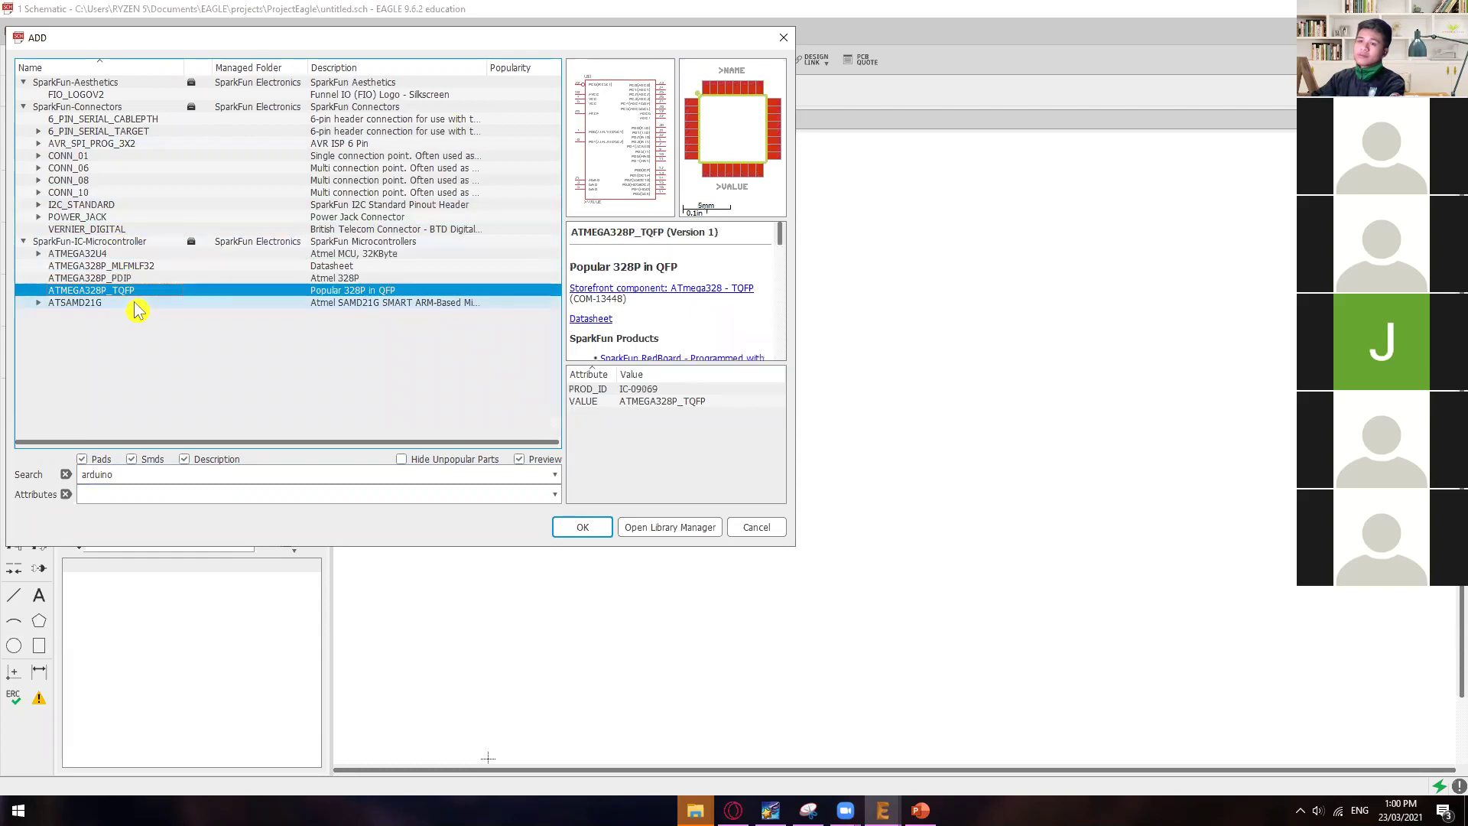
click(135, 303)
click(143, 290)
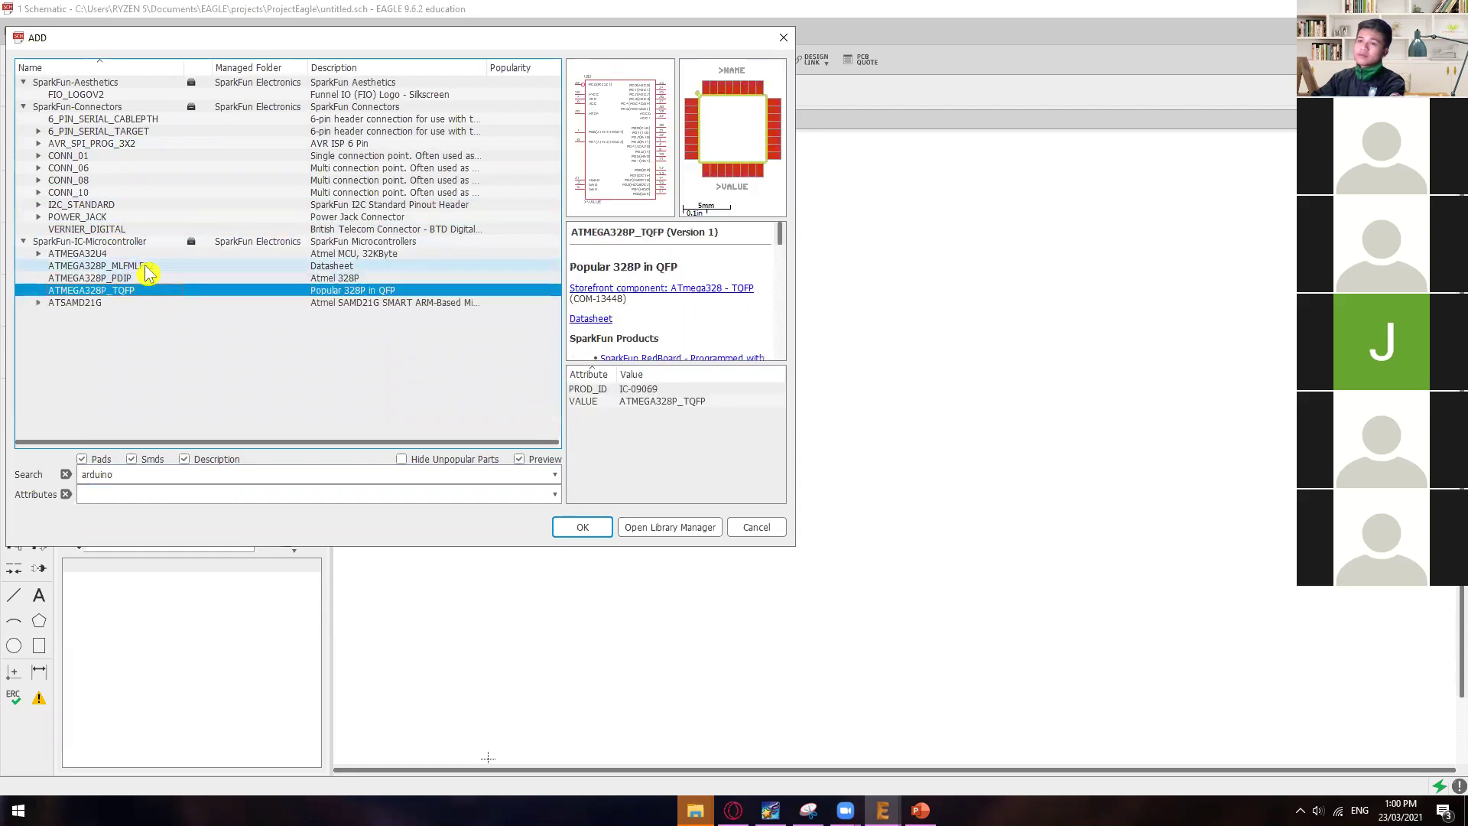
click(148, 267)
click(145, 280)
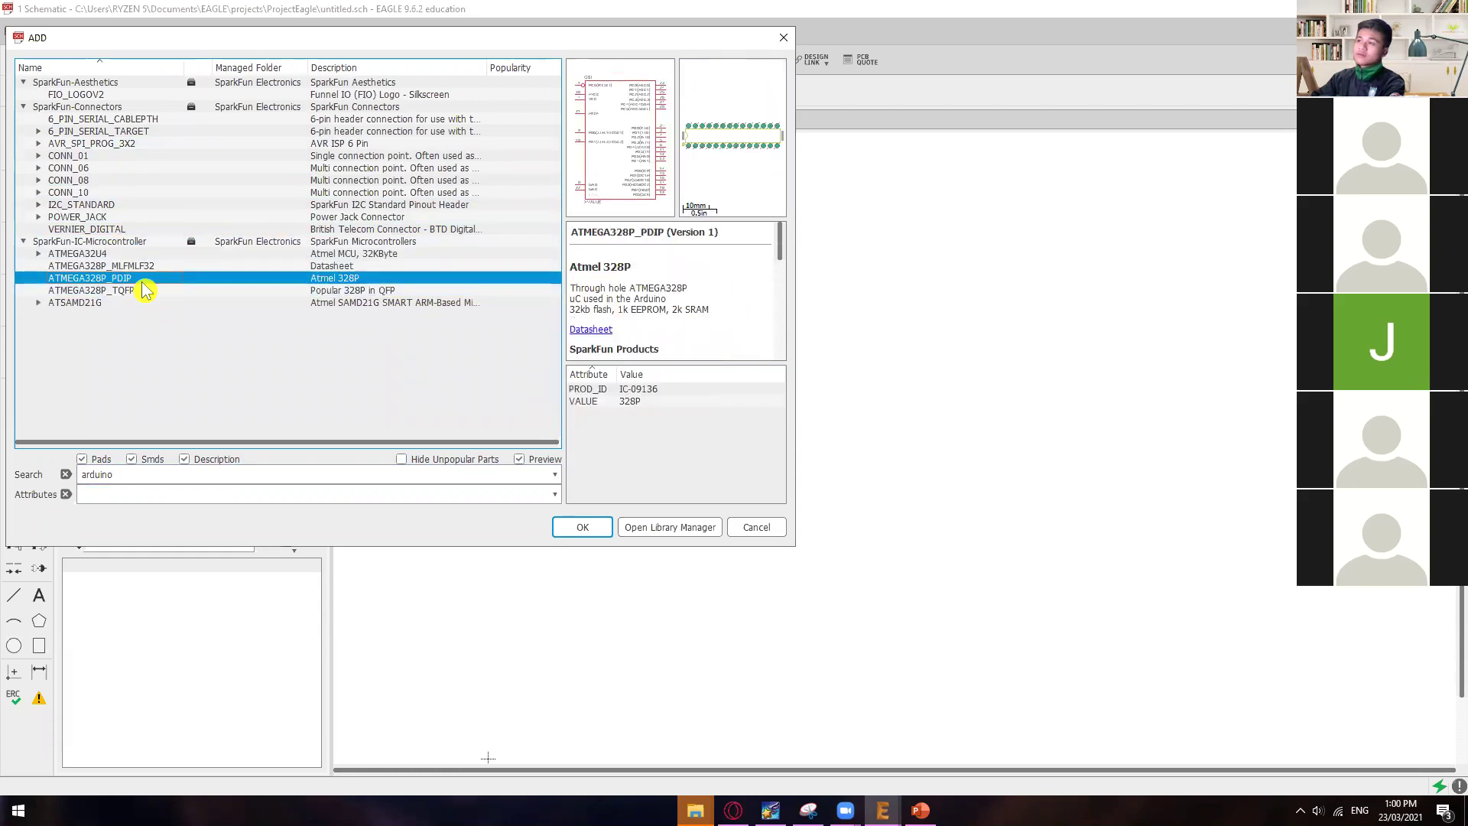
- Search the part libraries for "microcontroler" and for "atmel"
double_click(158, 476)
text(microcontroler)
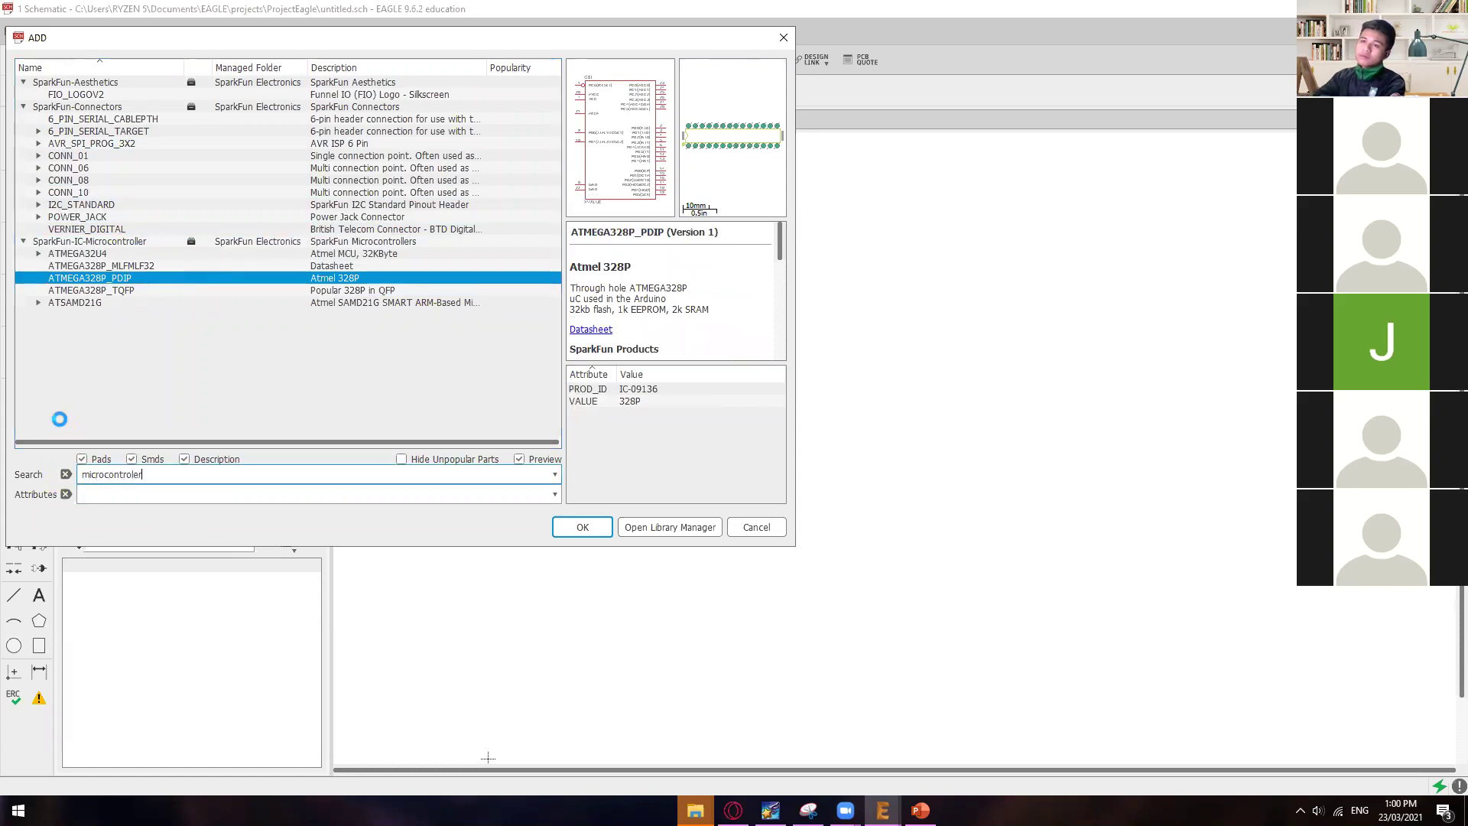
key(Return)
text(atmel)
key(Return)
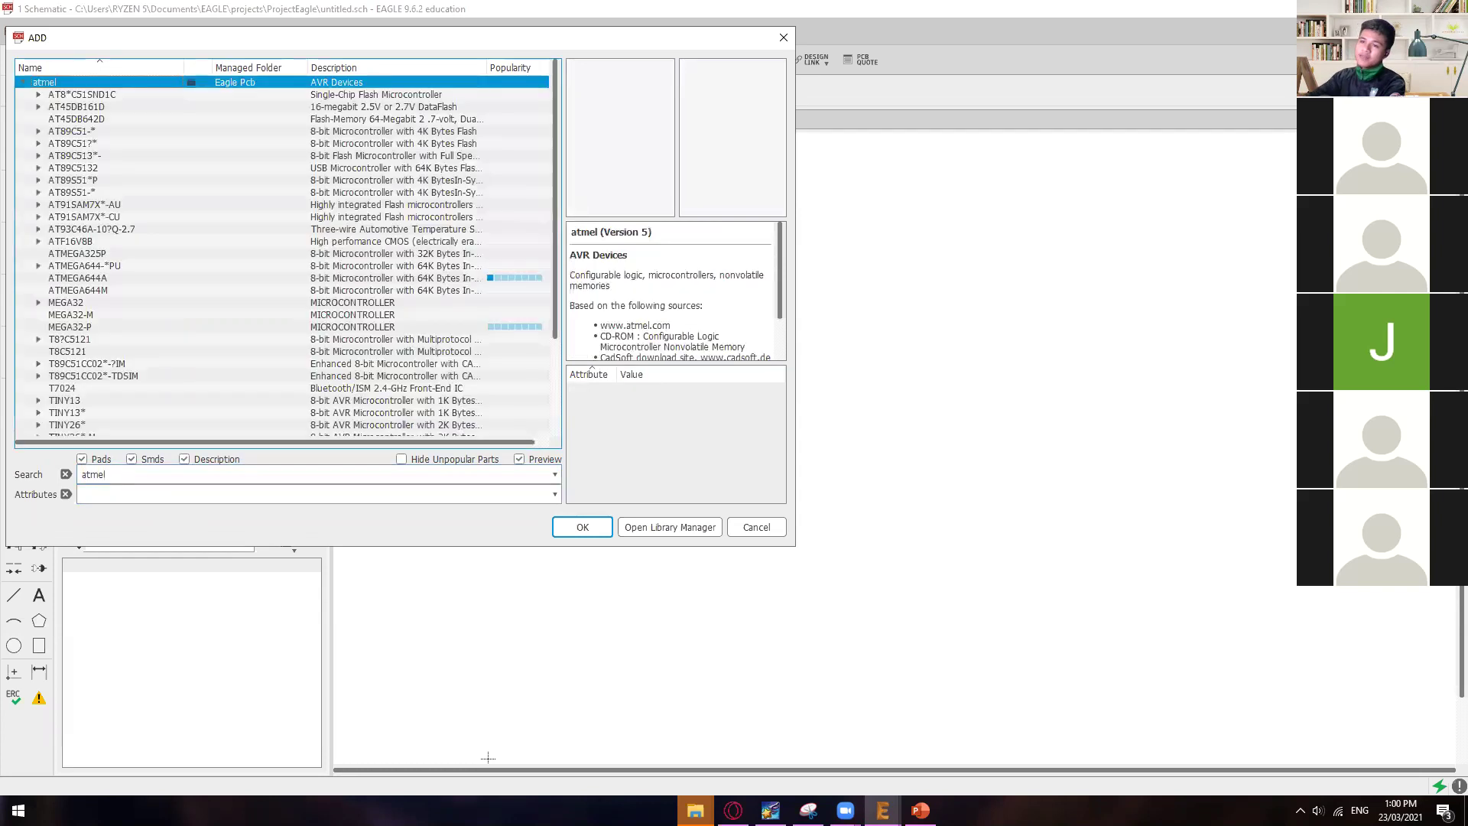
- Preview the Atmel microcontrollers, including AT89S51-*, MEGA32, ATMEGA168, TINY13*, ATMEGA325P and MEGA32-M
click(153, 192)
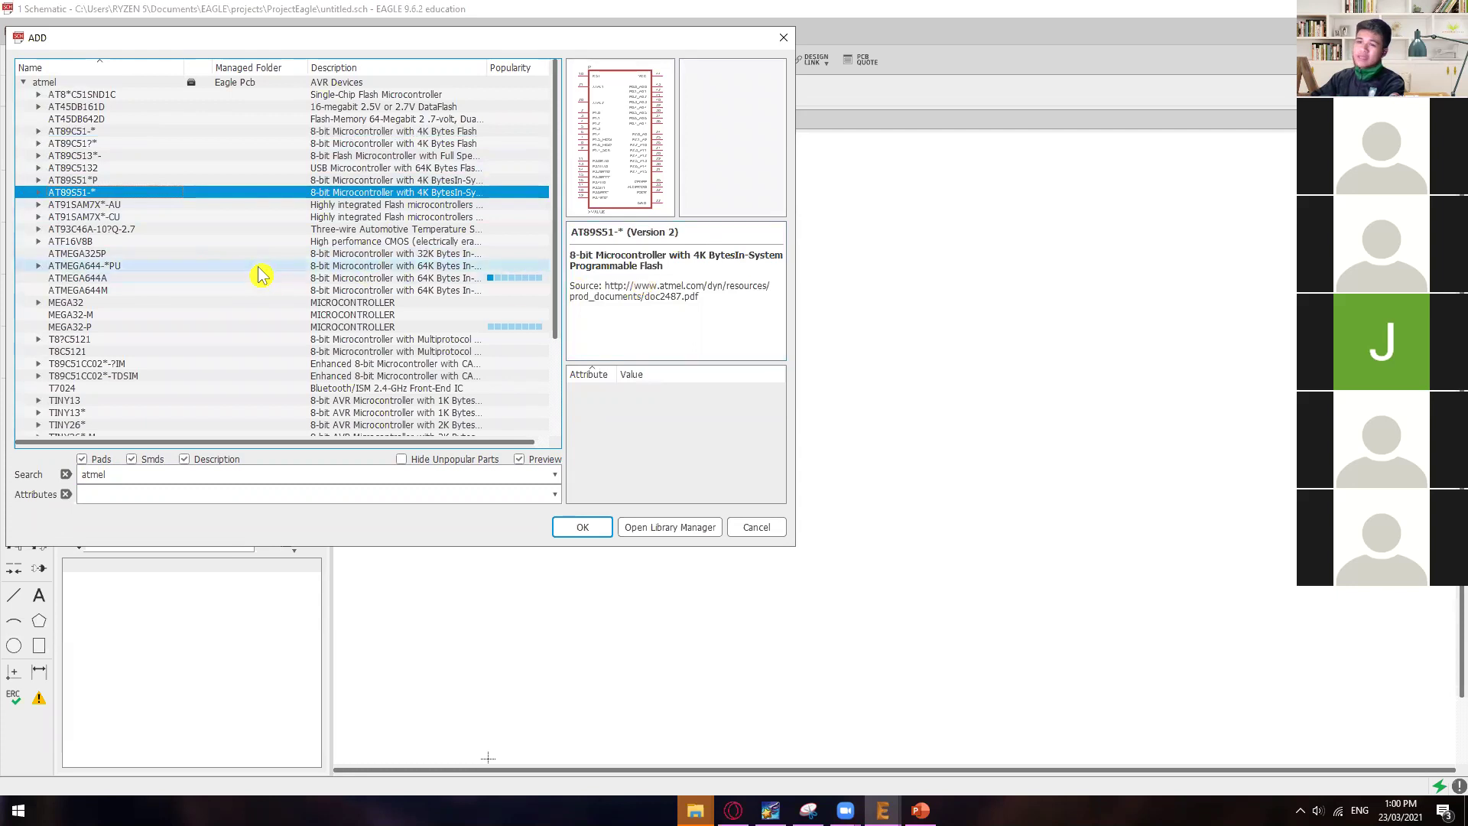
click(275, 302)
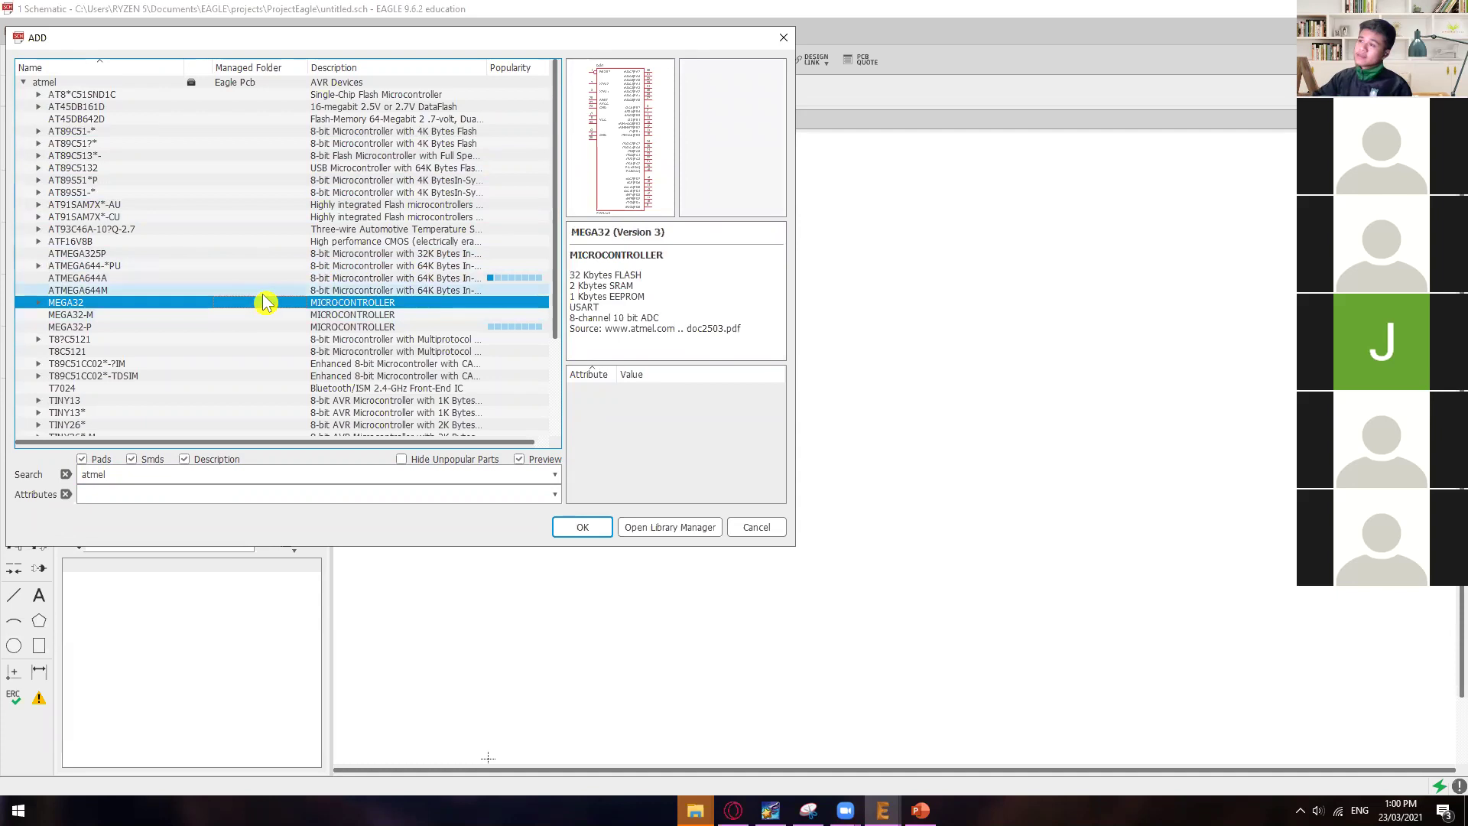
scroll(260, 336, down, 4)
click(161, 363)
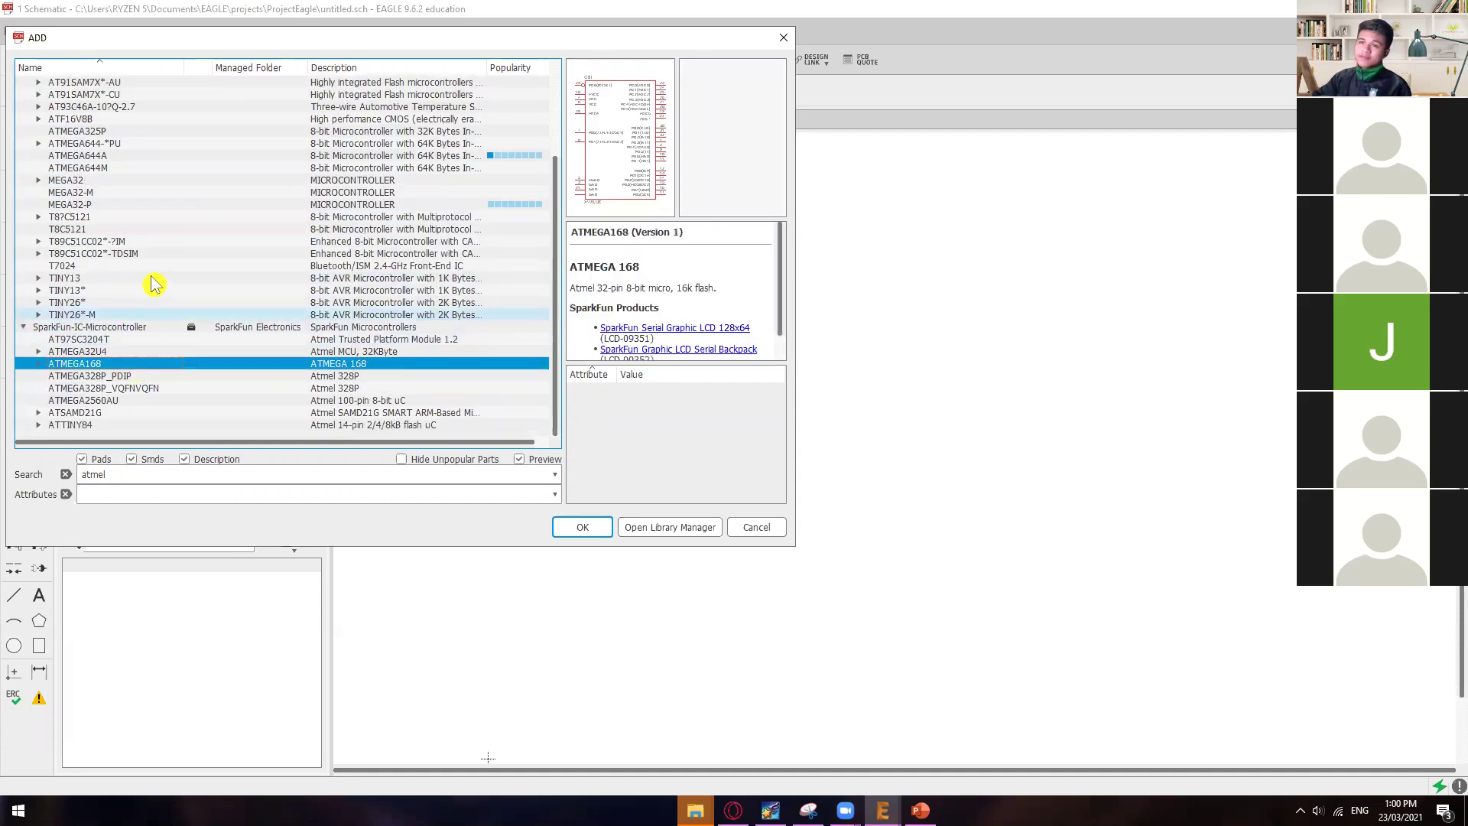
click(147, 291)
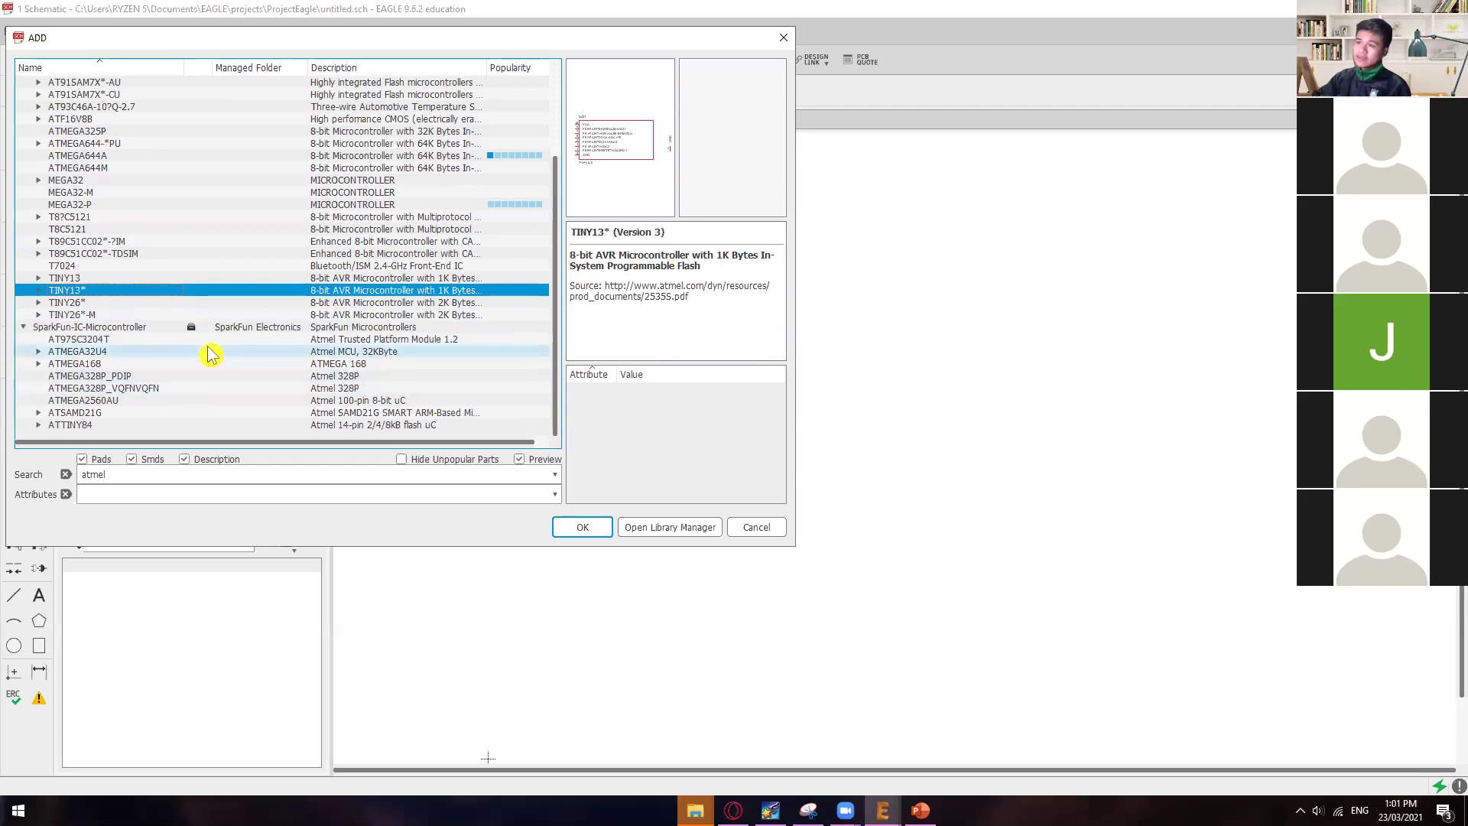
scroll(256, 245, up, 3)
click(229, 242)
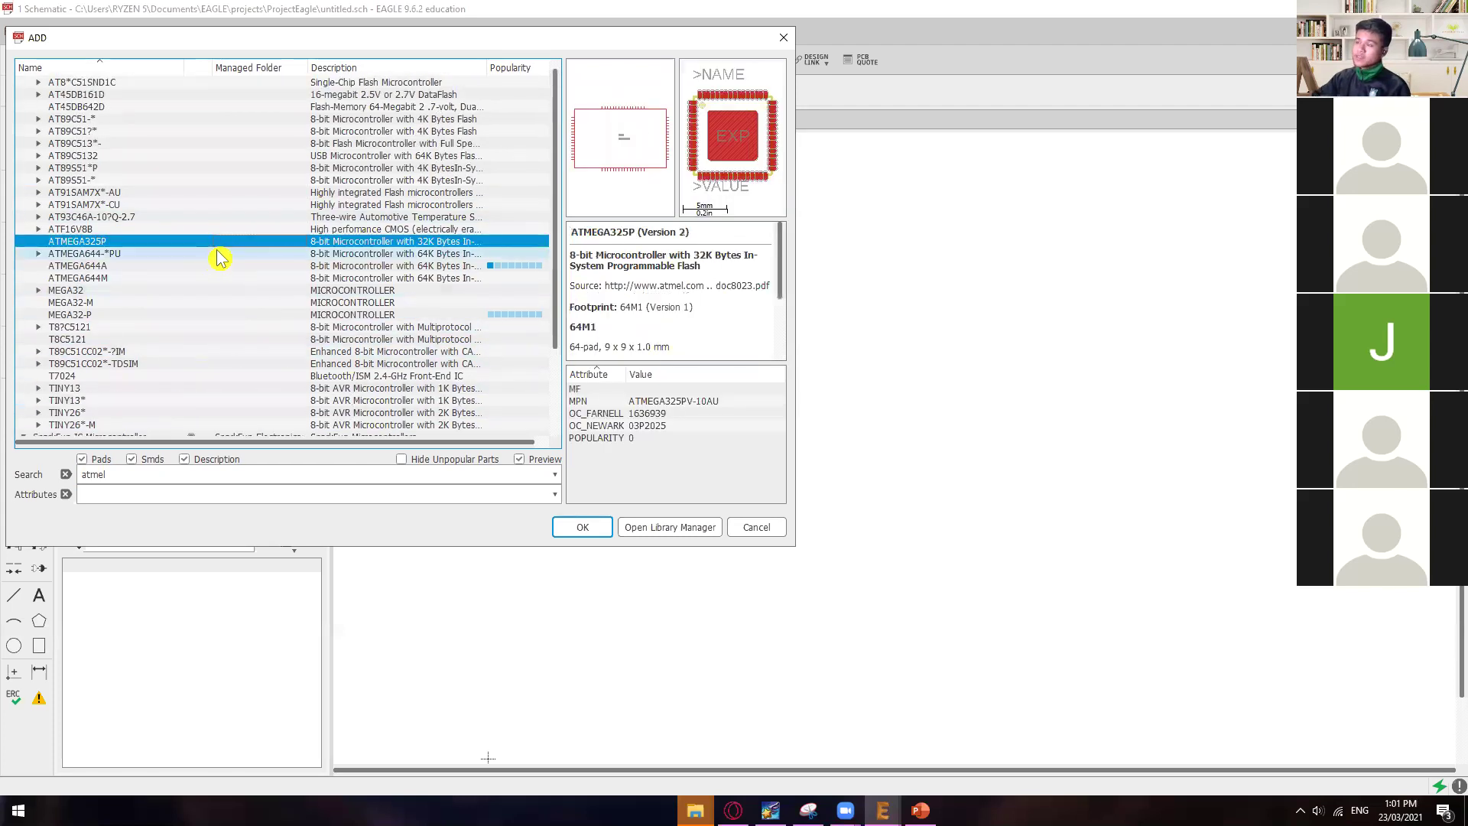
click(218, 302)
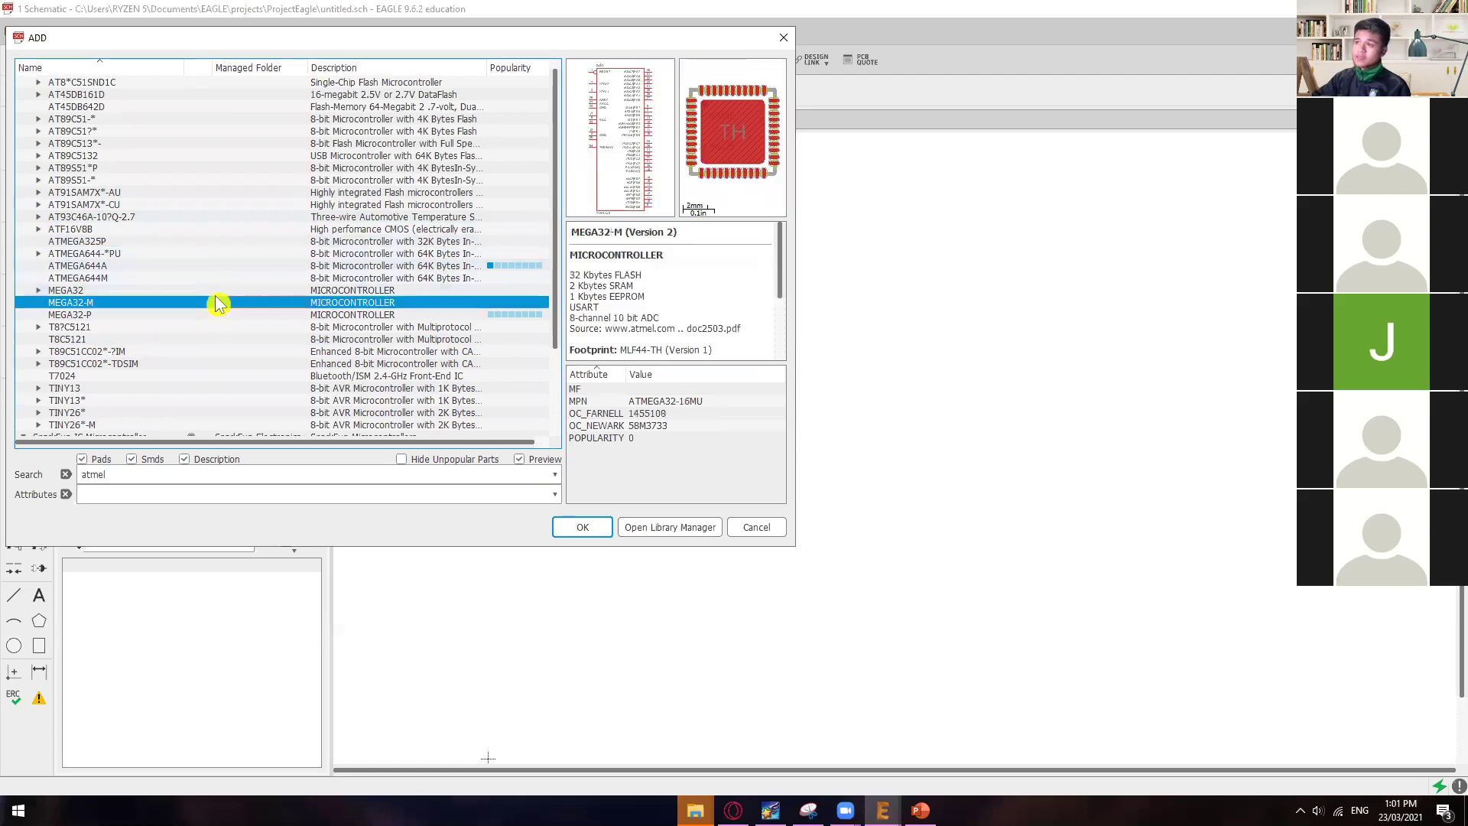
- Place one MEGA32-P microcontroller from the atmel library in the schematic and inspect its pins
click(208, 315)
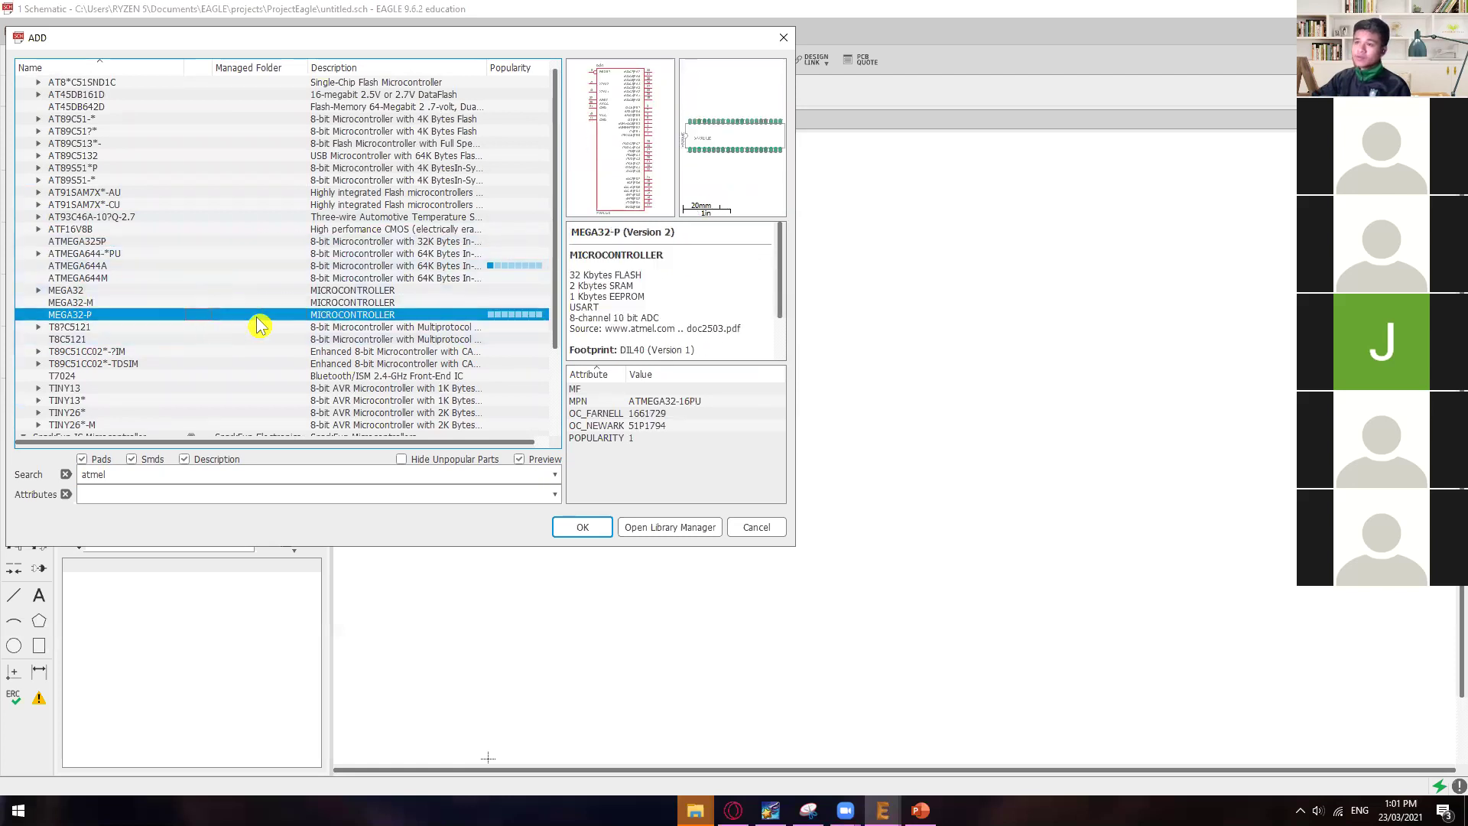
drag(777, 278, 780, 230)
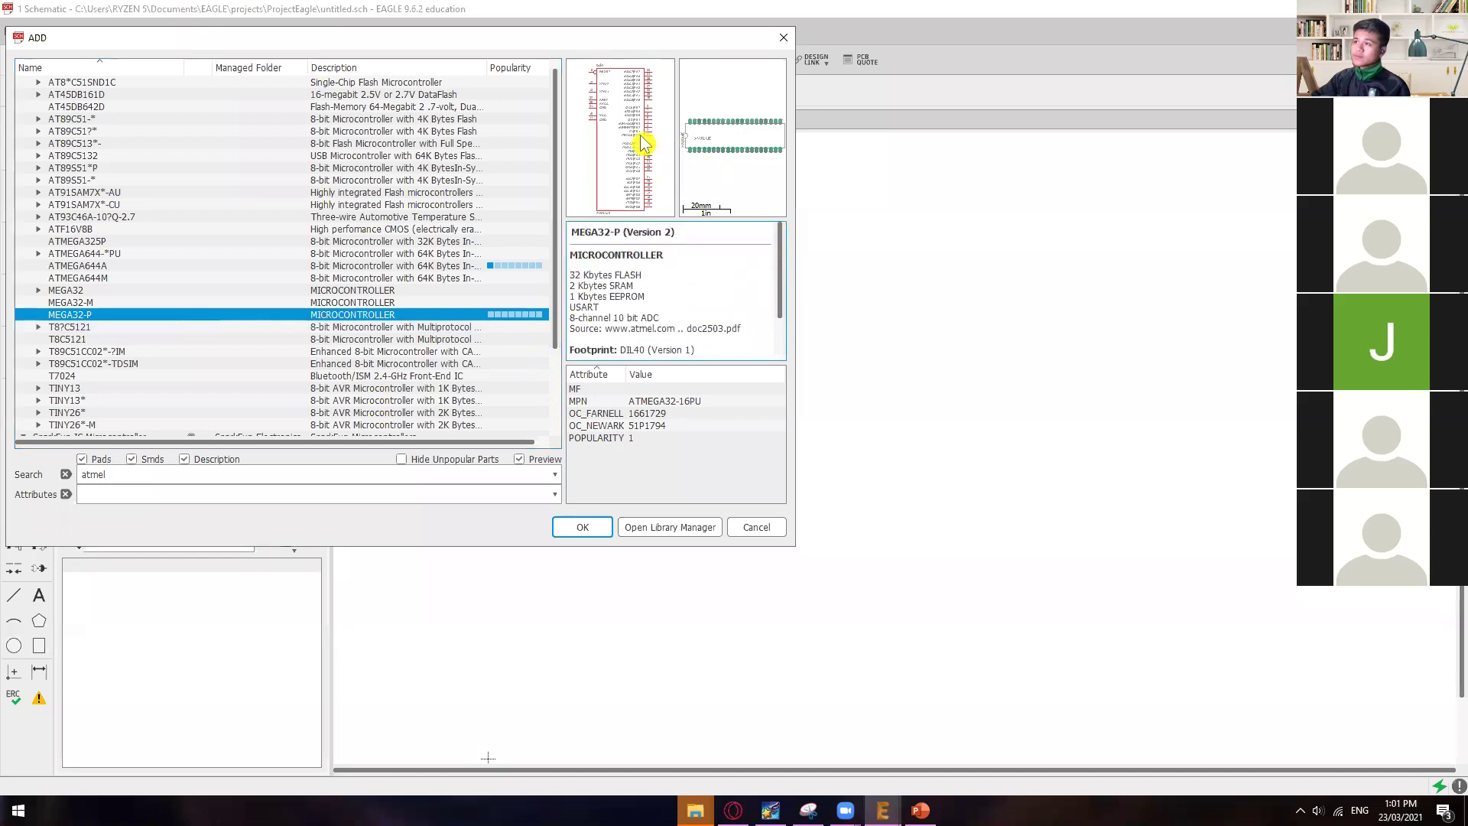
click(582, 526)
key(Escape)
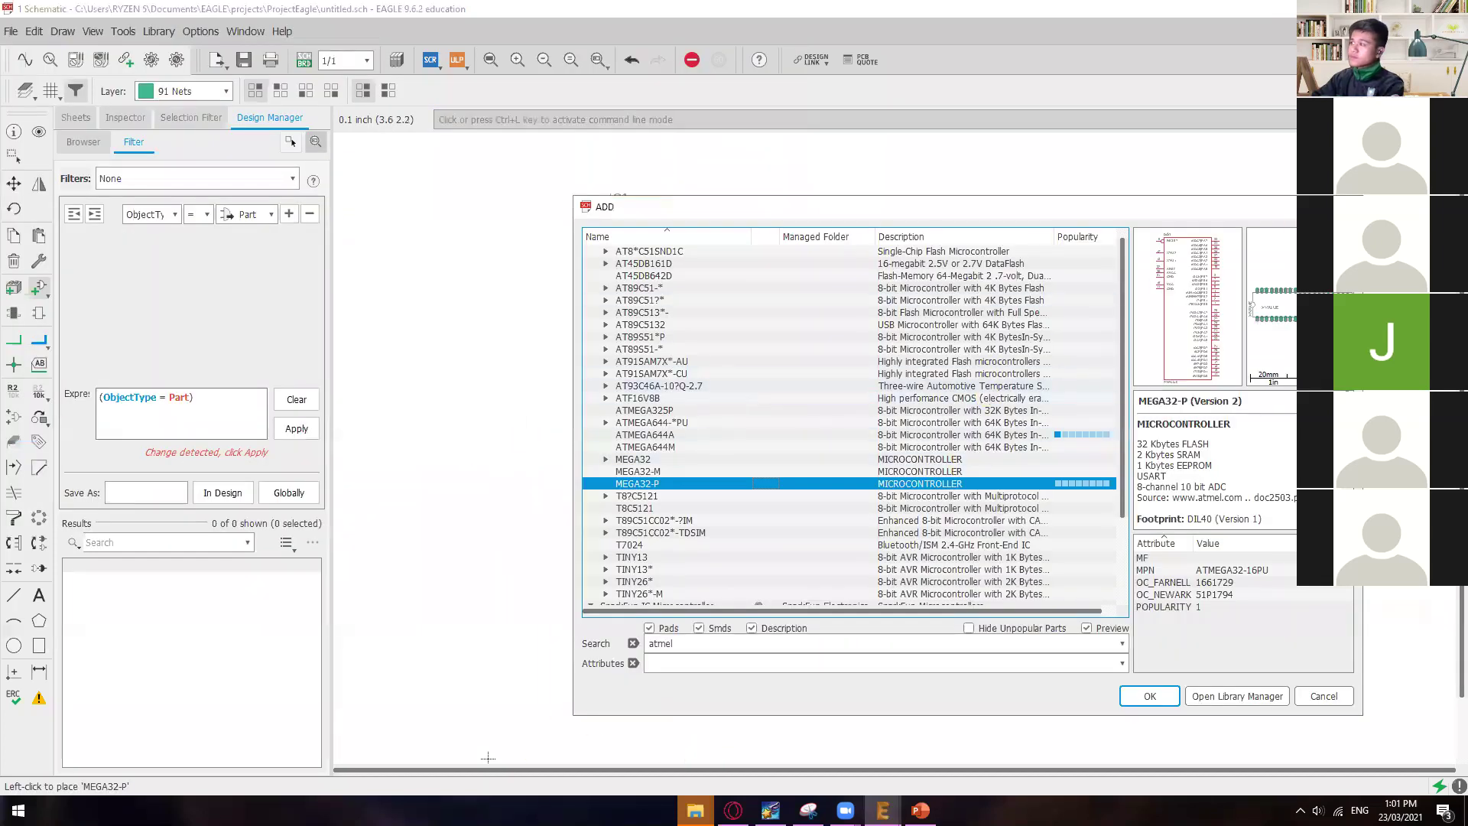
key(Escape)
scroll(795, 381, up, 2)
middle_drag(785, 483, 866, 494)
scroll(846, 353, down, 1)
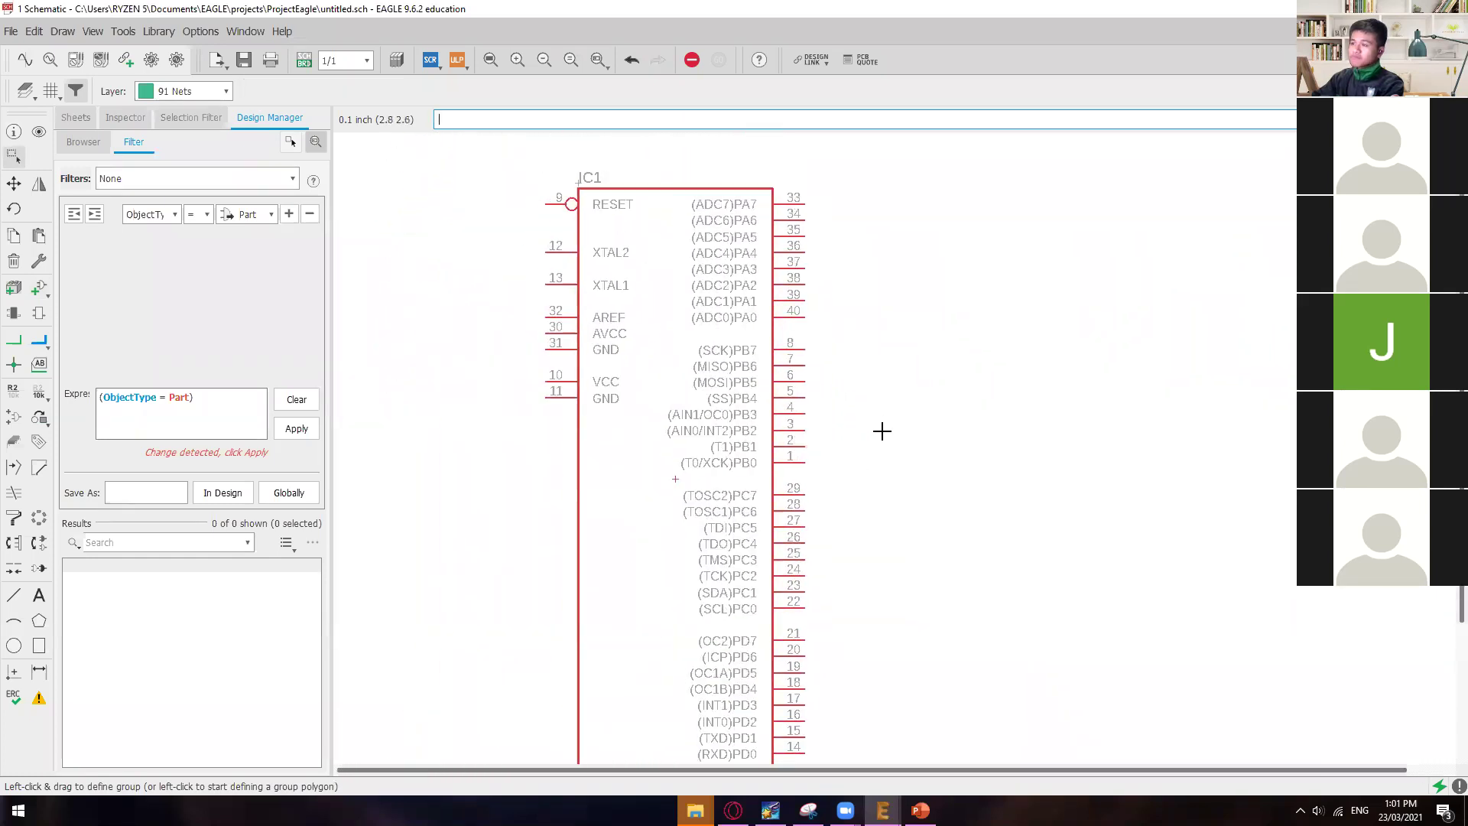
scroll(895, 458, down, 1)
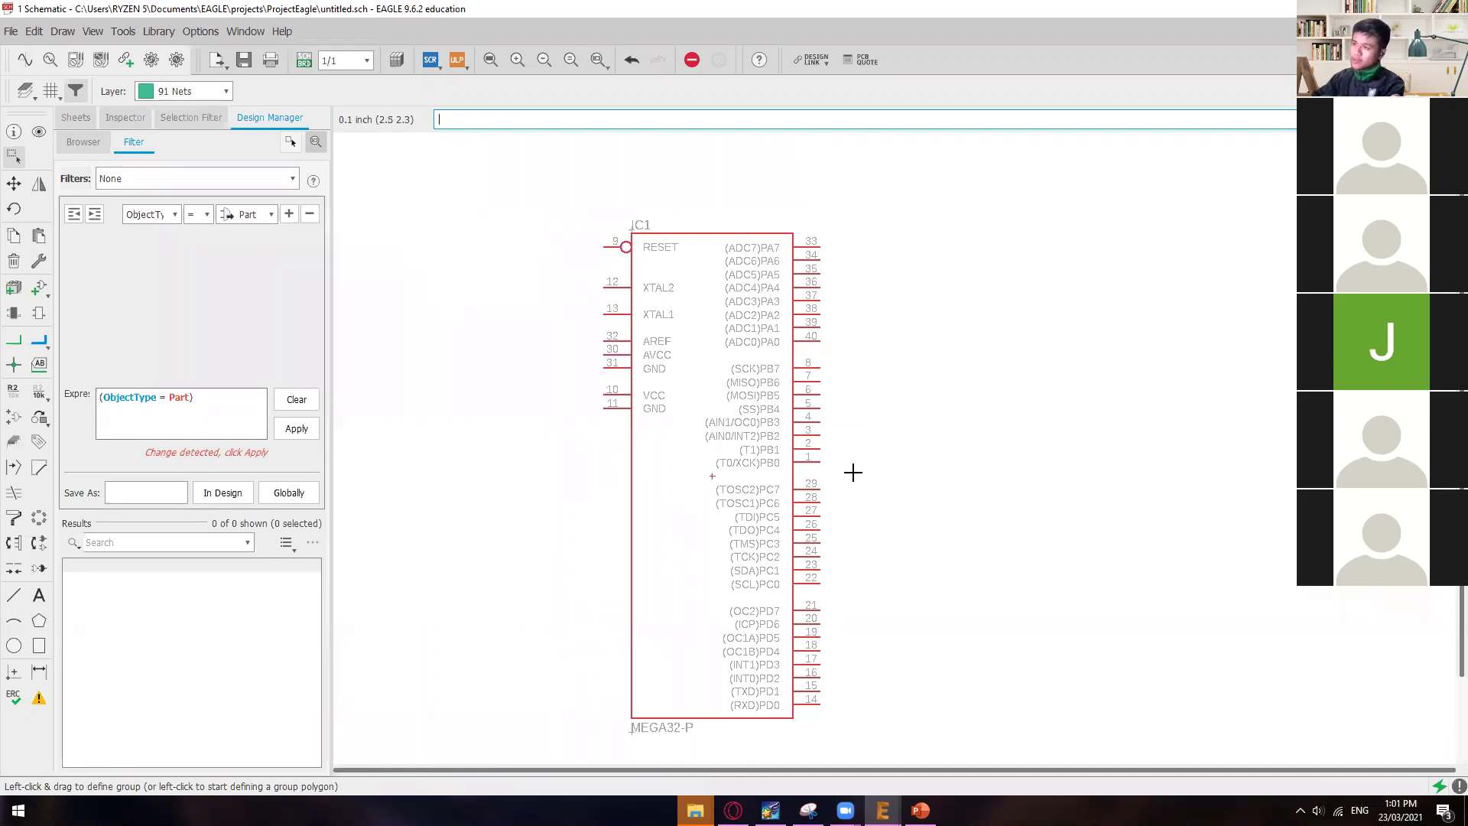
scroll(859, 499, up, 1)
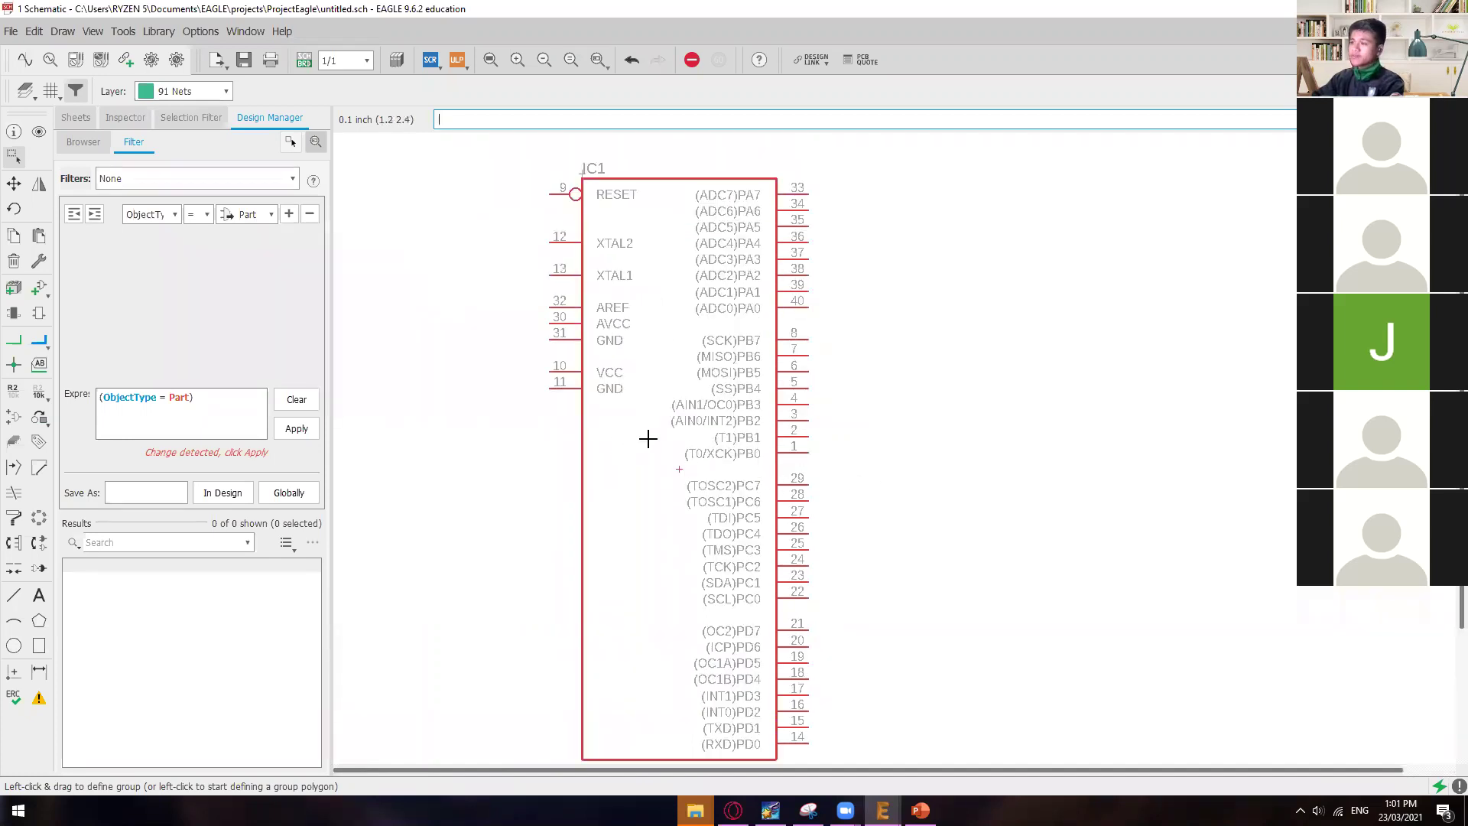
- Delete the MEGA32-P microcontroller from the schematic
scroll(766, 436, down, 1)
scroll(889, 493, down, 1)
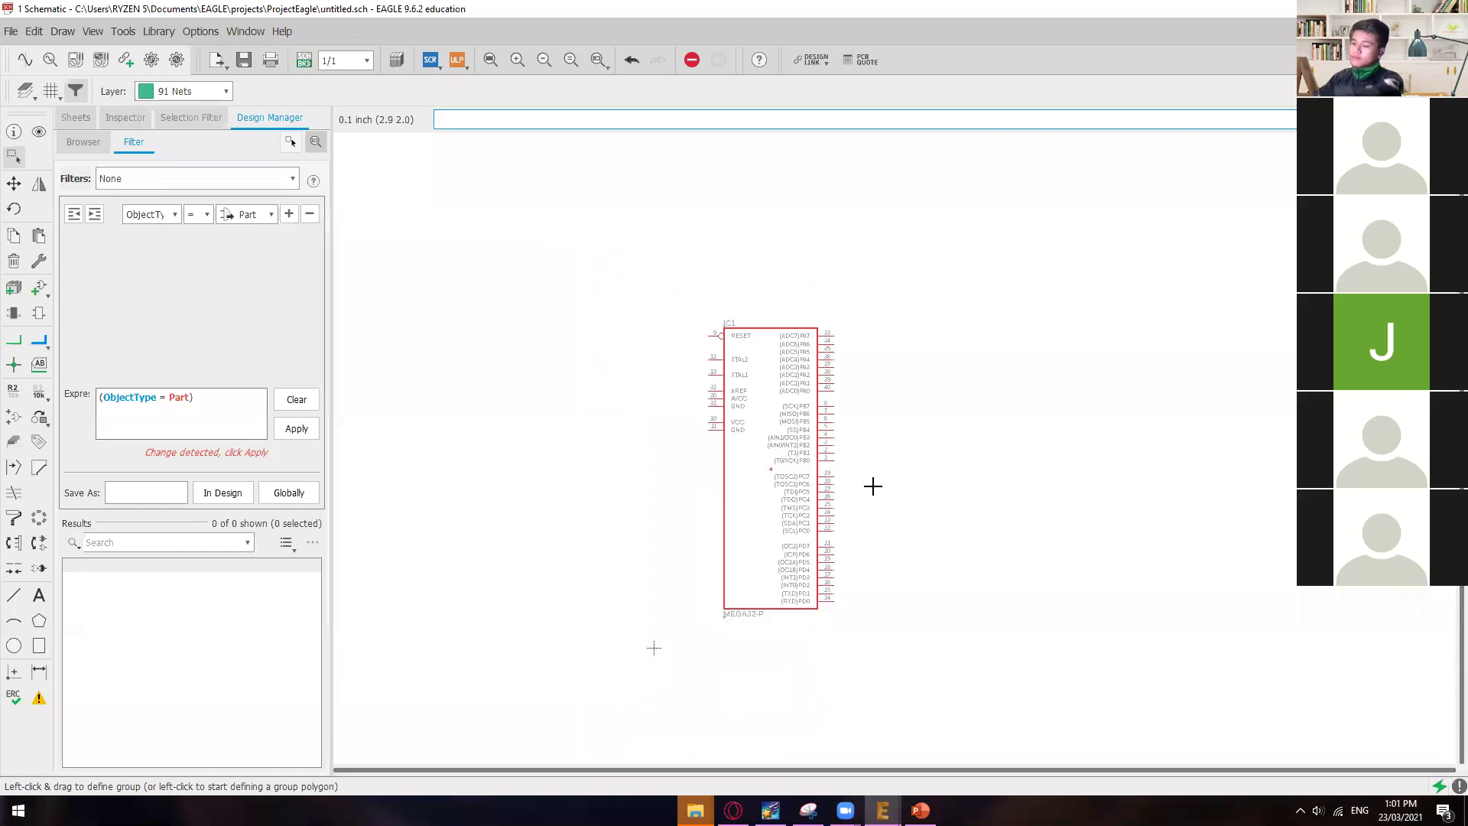
drag(649, 295, 869, 623)
key(Delete)
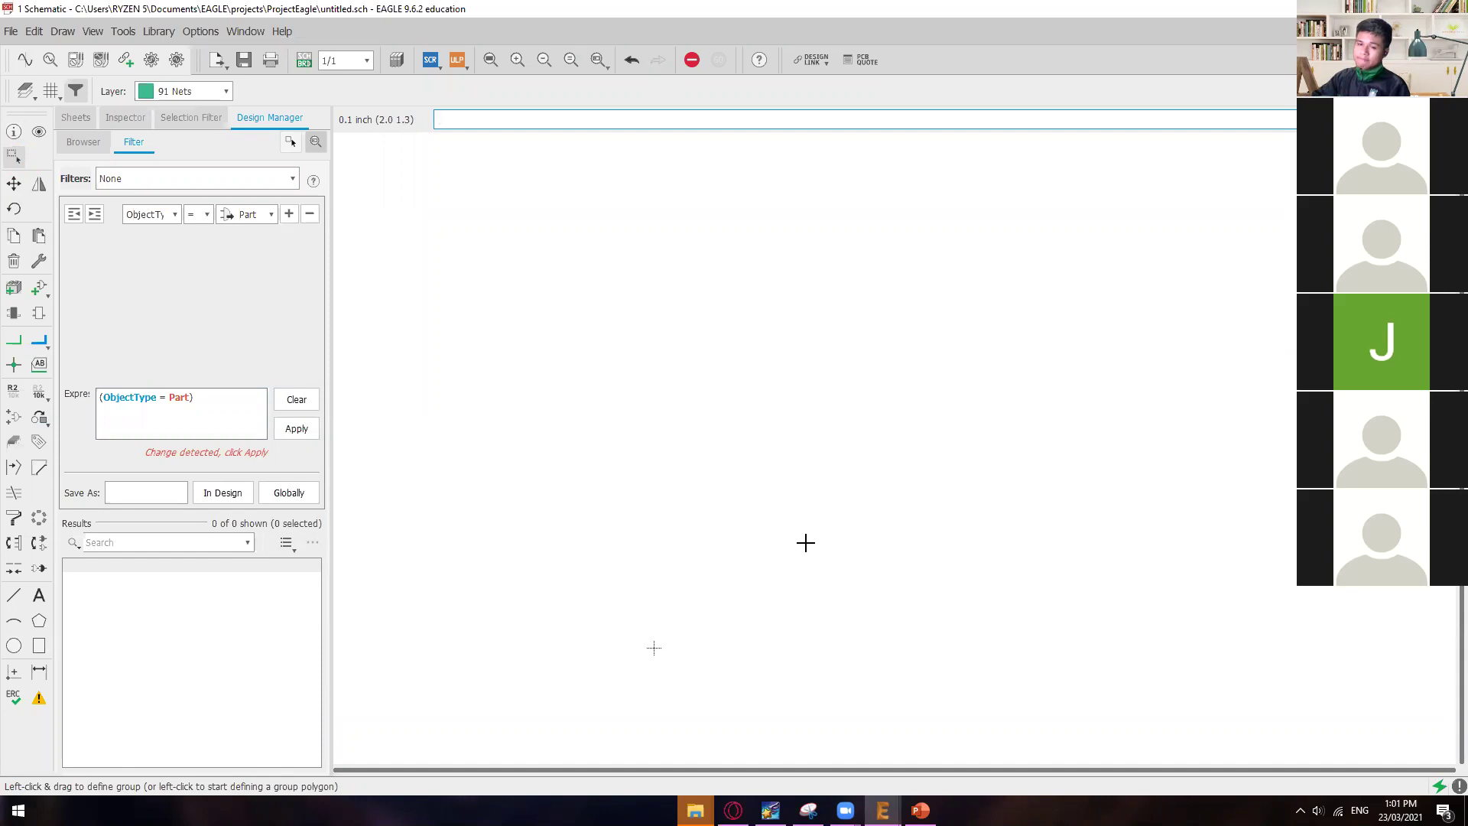
- Switch to PowerPoint to read the "Step 1: Add a Frame" slide, and return to the EAGLE schematic
click(920, 809)
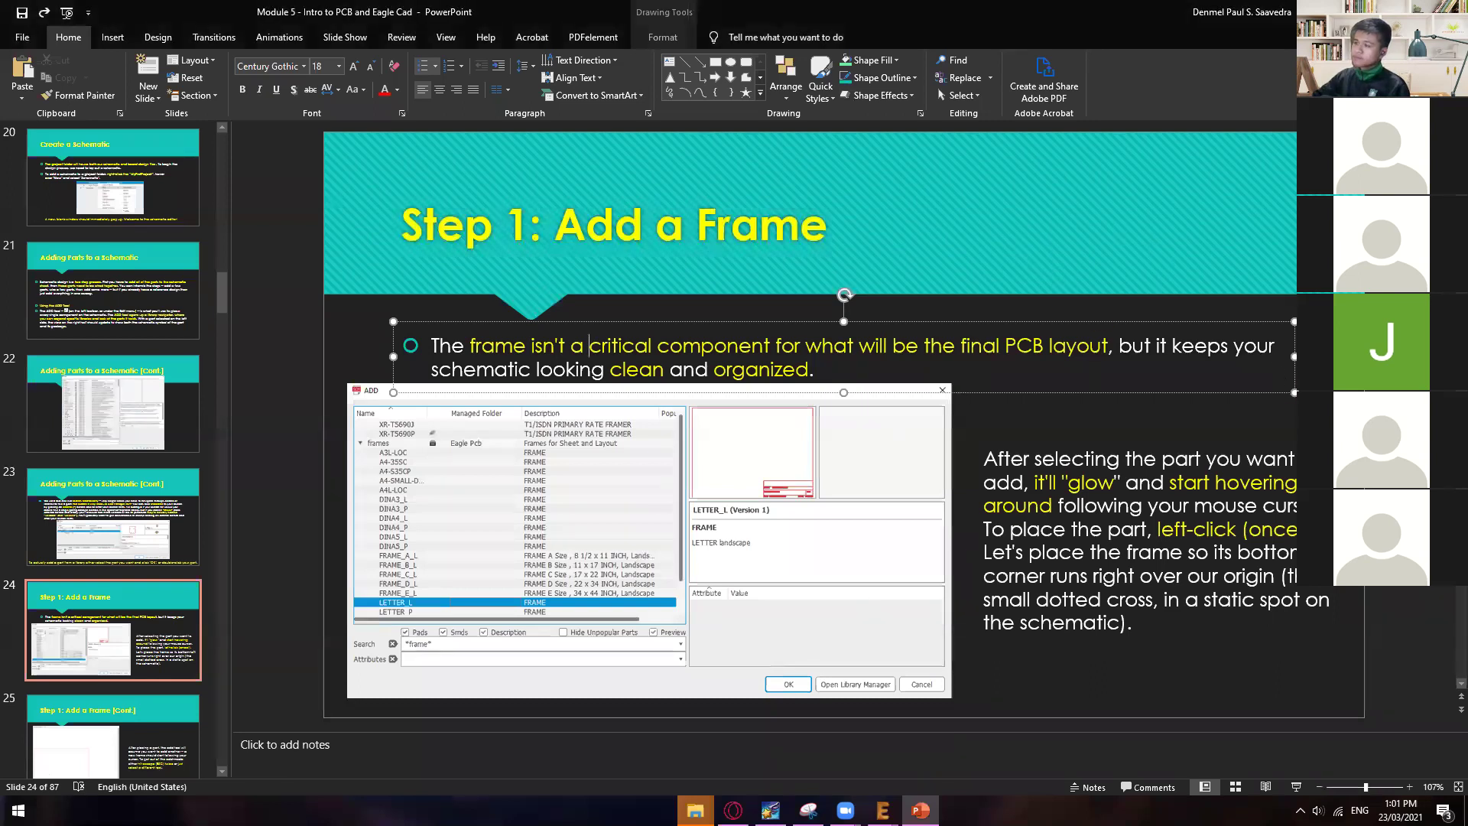
click(1251, 401)
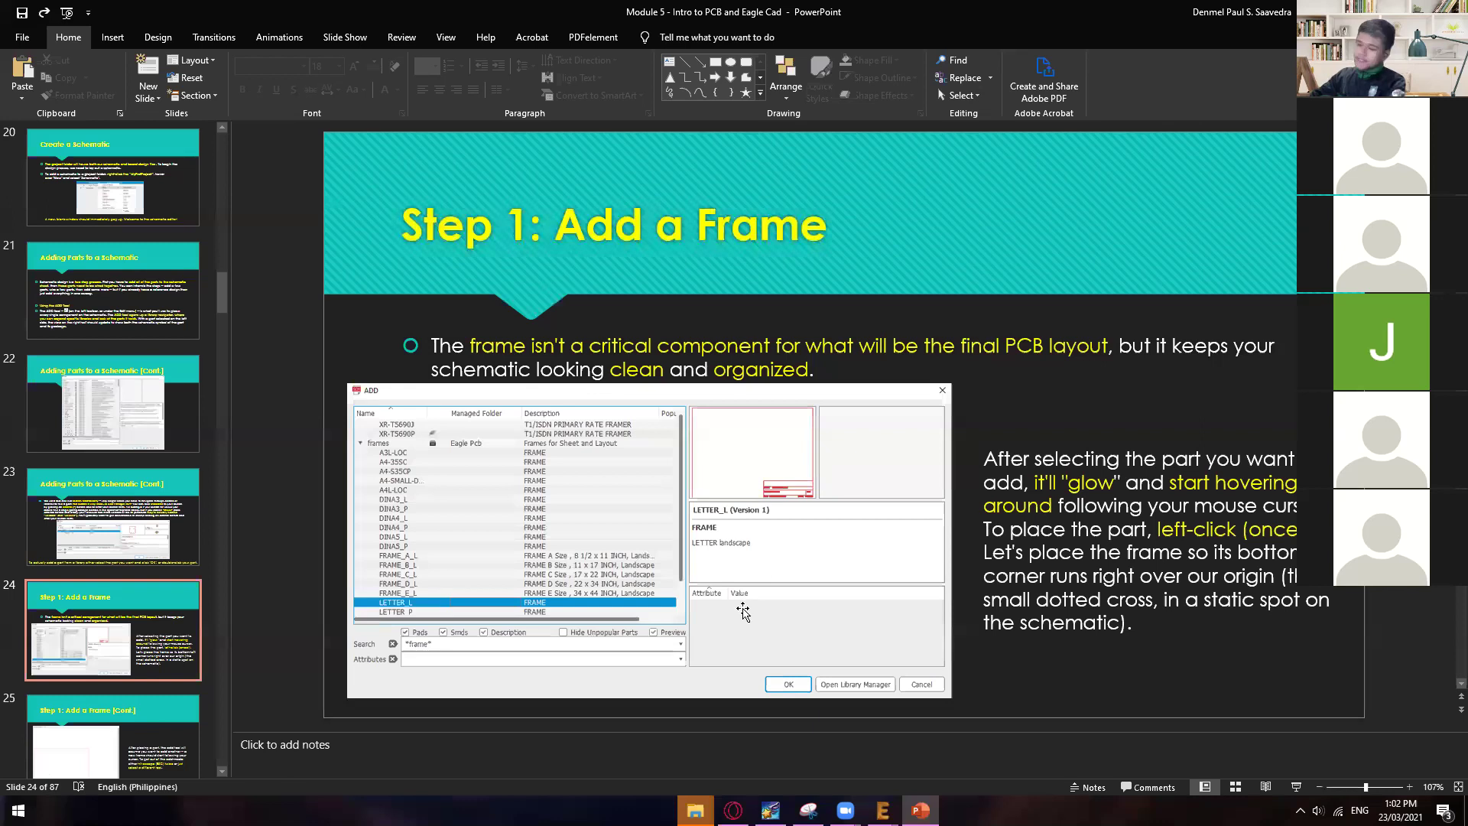
mouse_move(881, 804)
click(937, 761)
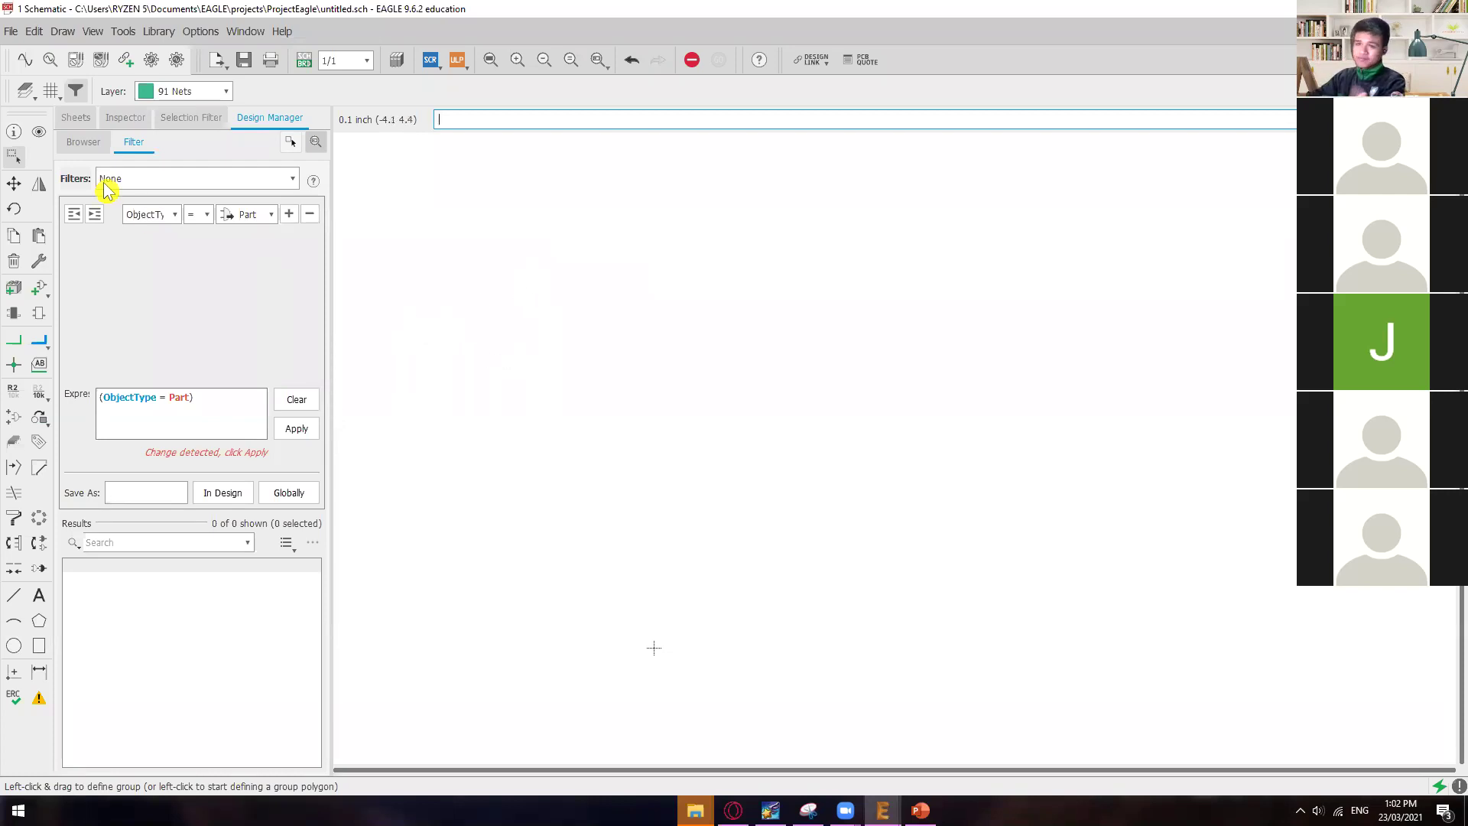
- Open the part-adding dialog again and search the part libraries for "*frame*"
click(39, 288)
click(179, 476)
text(f)
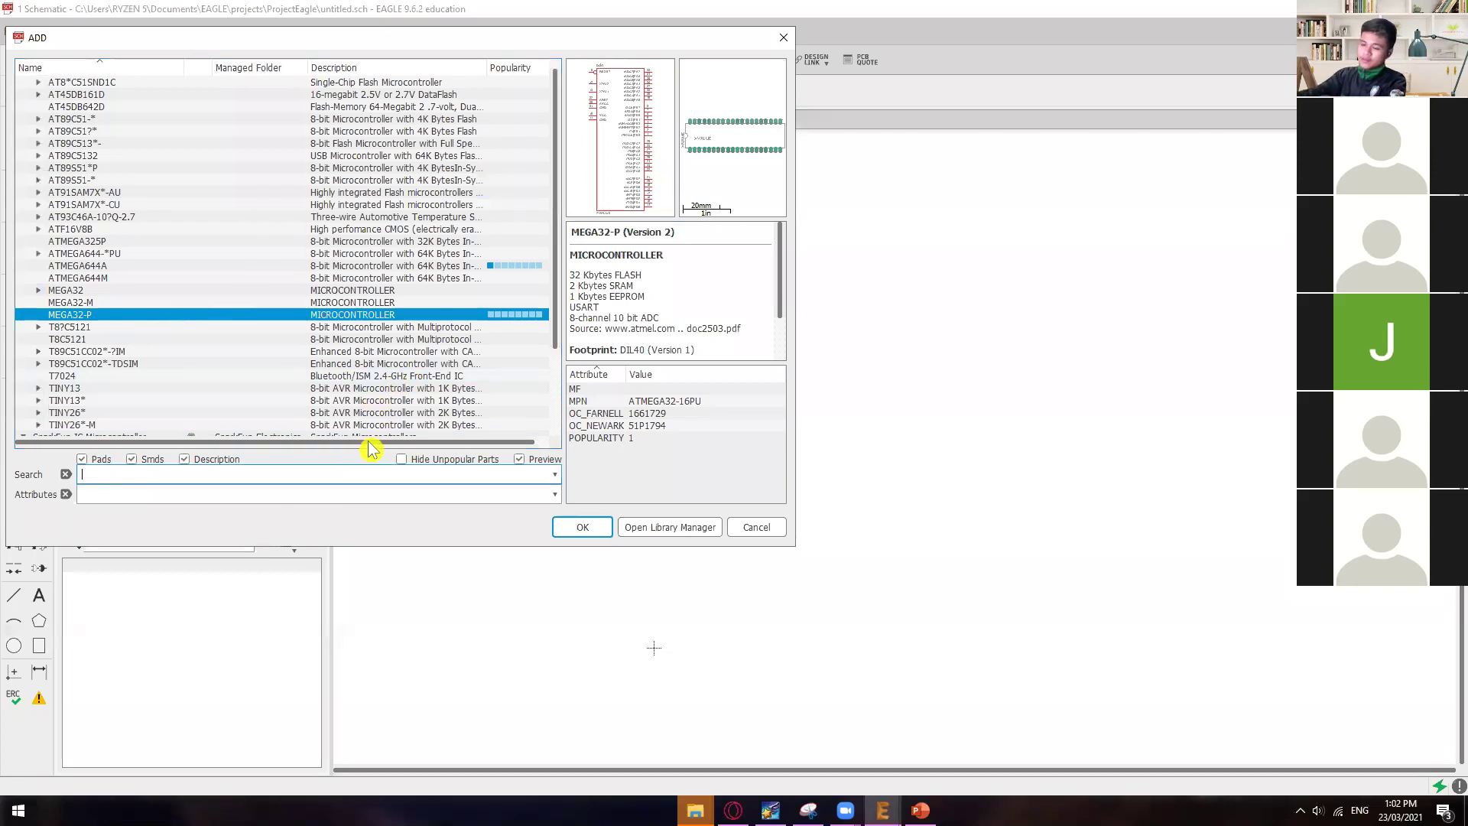
text(rame)
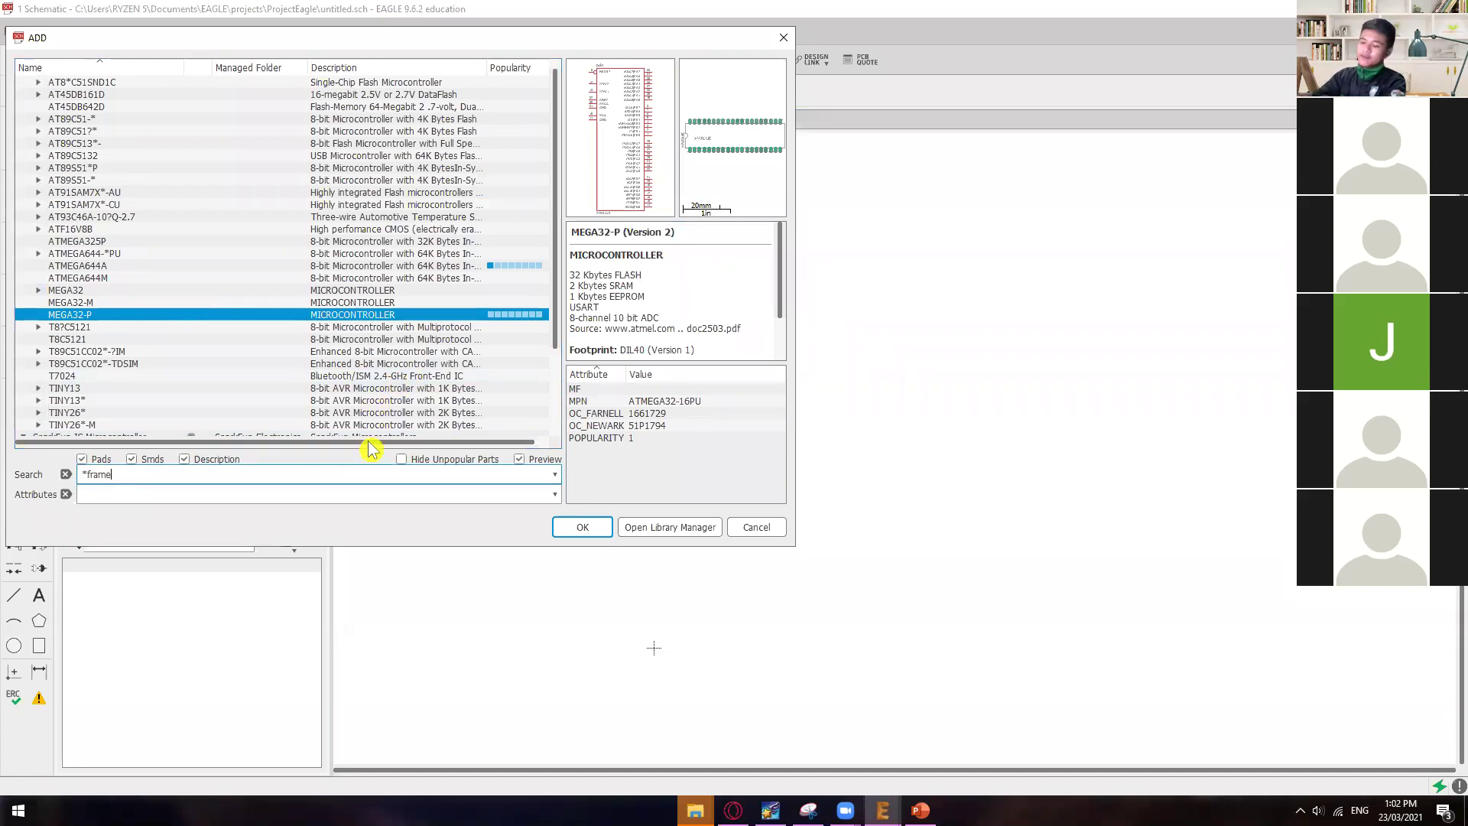
text(*)
key(Return)
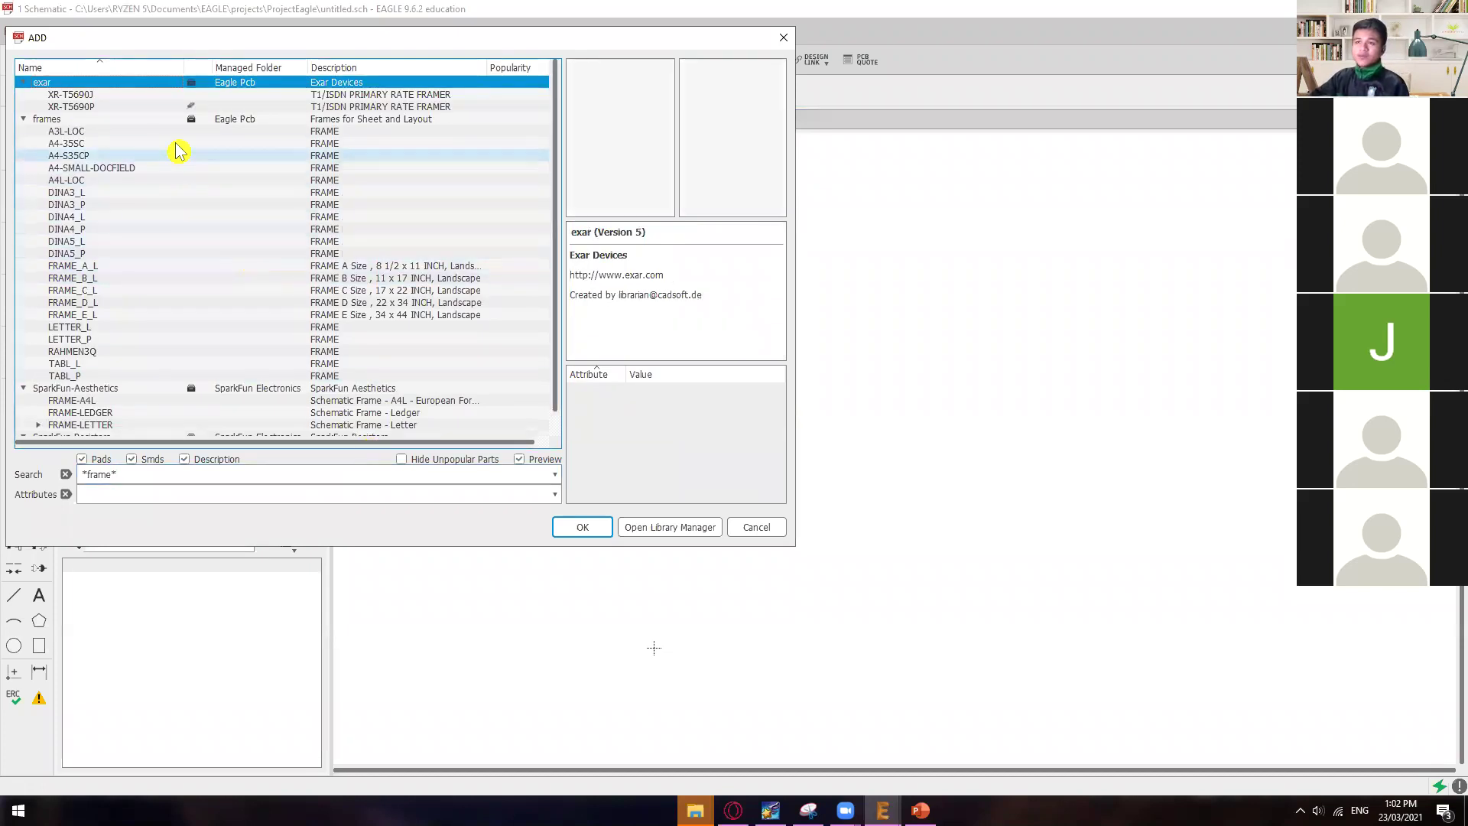
- Preview the LETTER_L landscape frame in the frames library
click(135, 121)
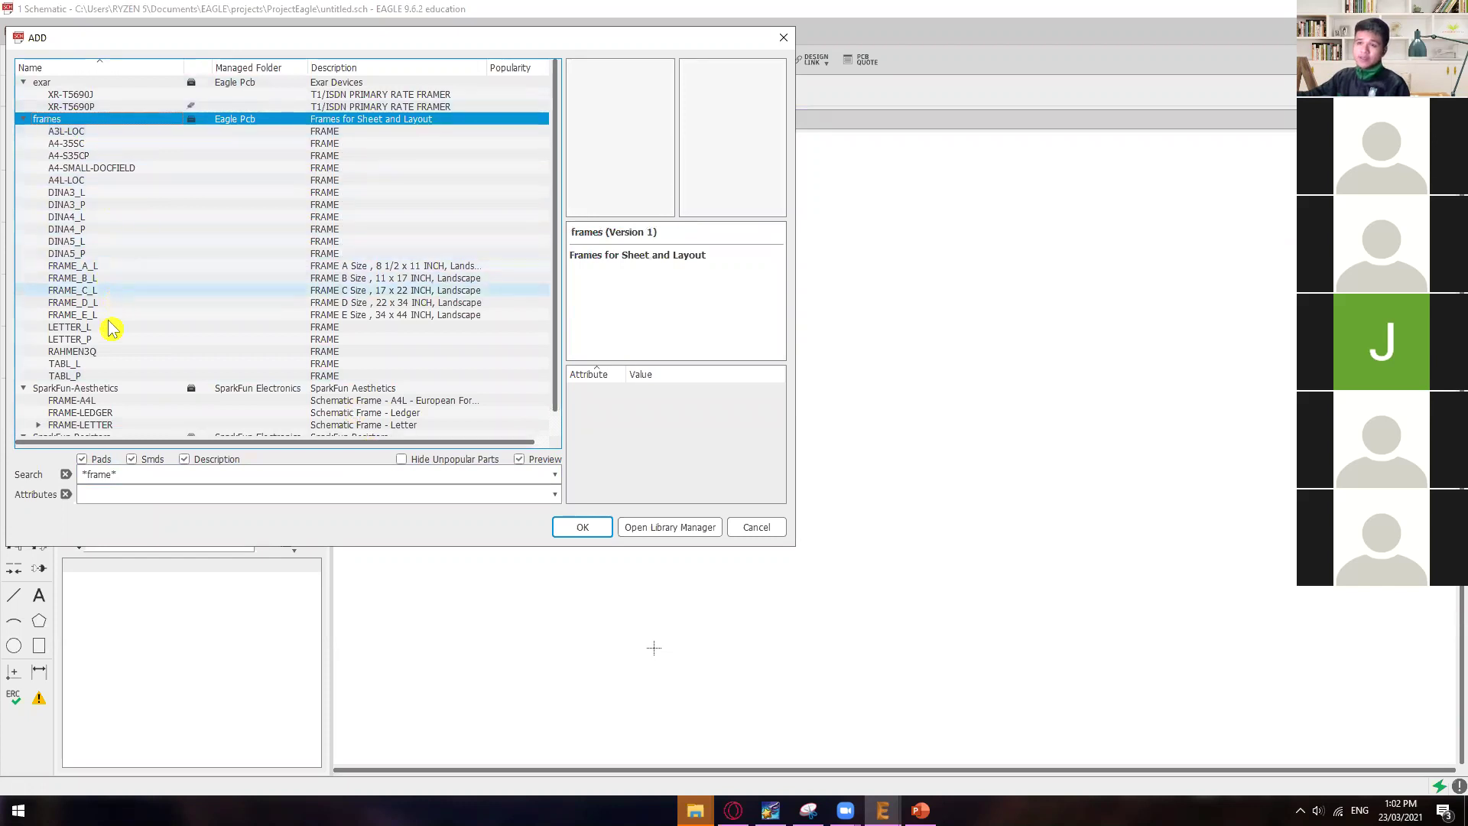
click(191, 328)
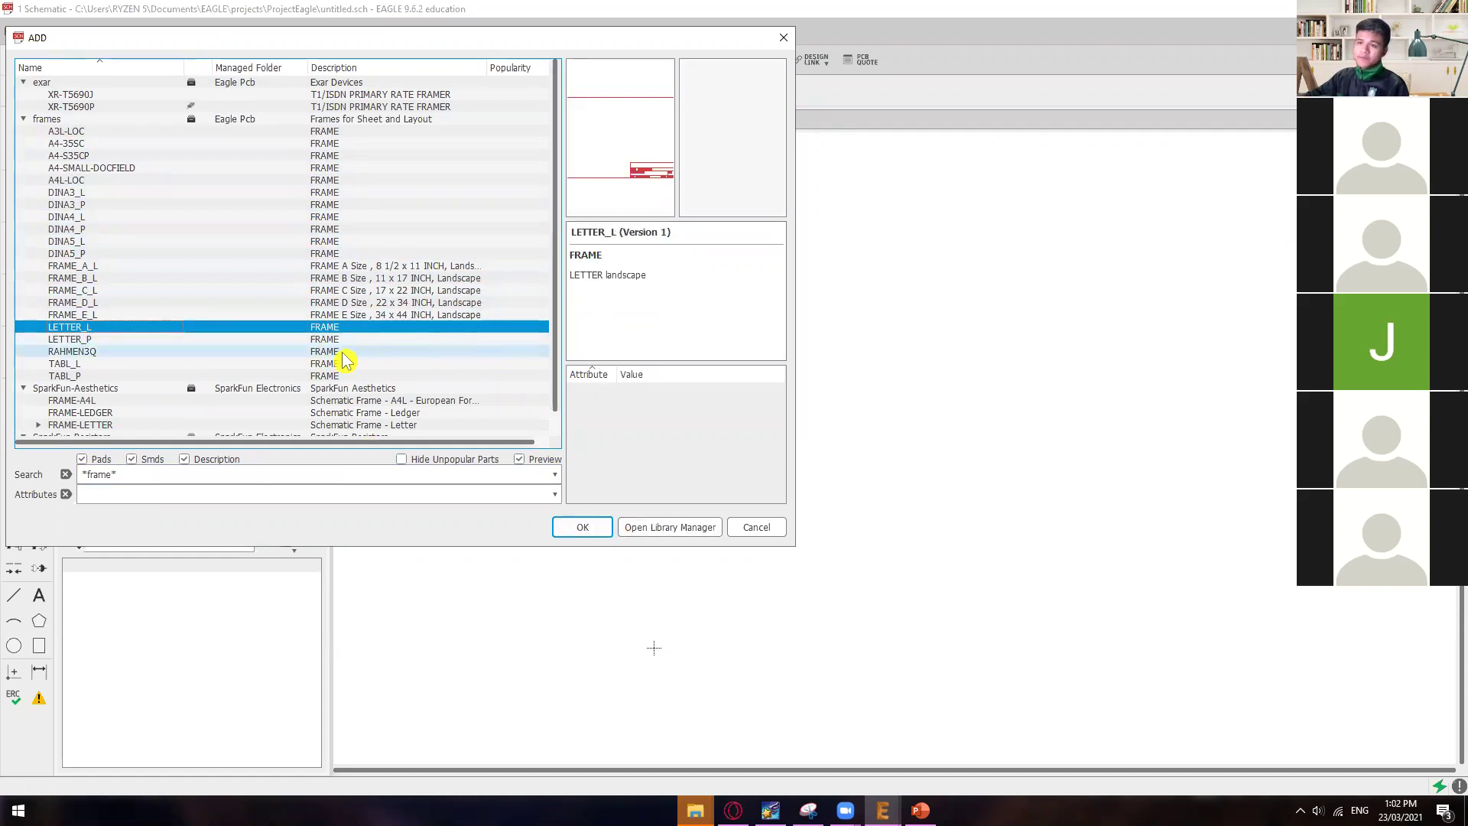
scroll(329, 369, down, 1)
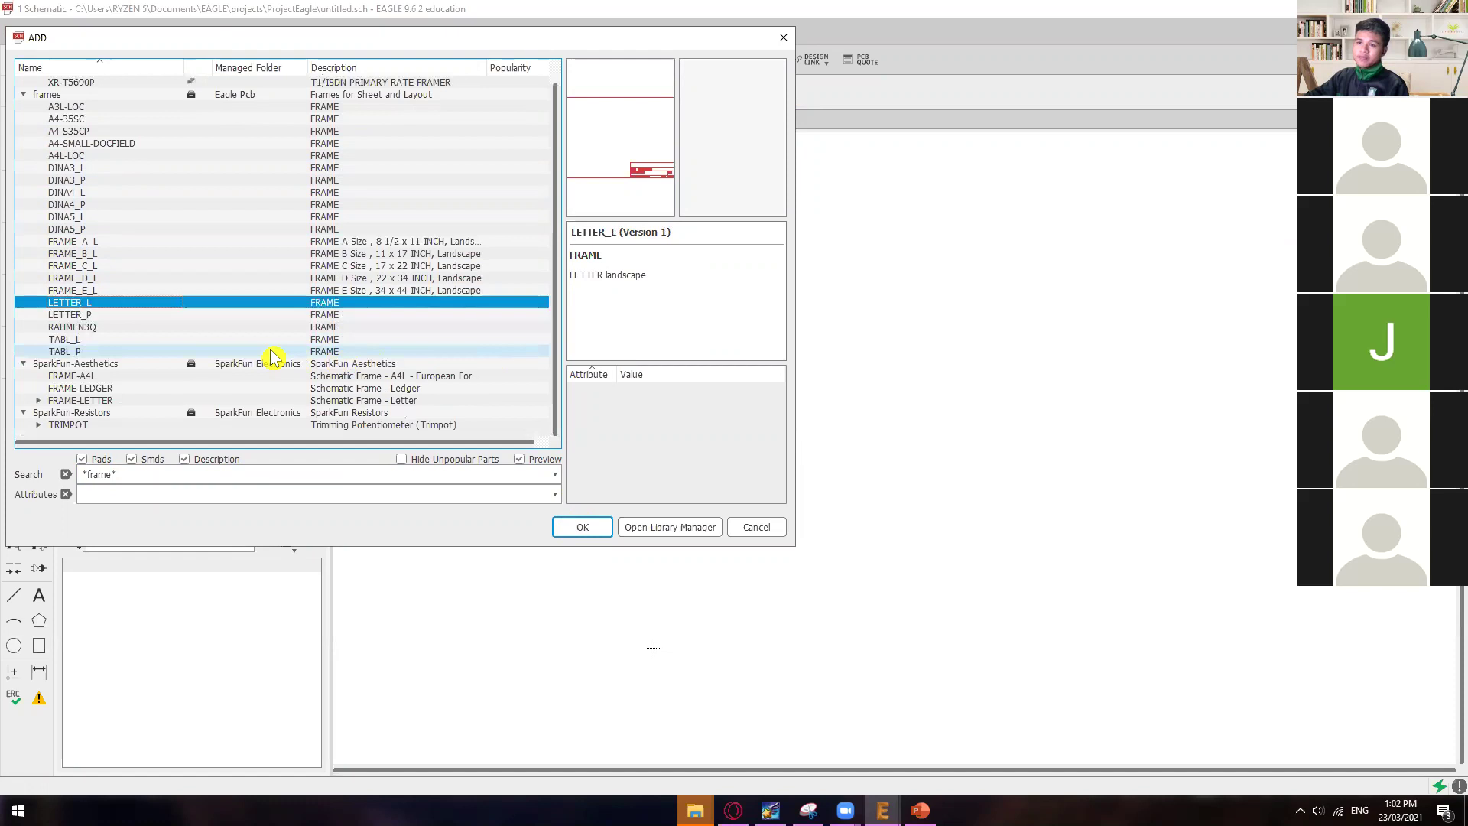
- Choose the FRAME-LETTER part with the CREATIVE_COMMONS footprint from the SparkFun-Aesthetics library for placement
click(92, 367)
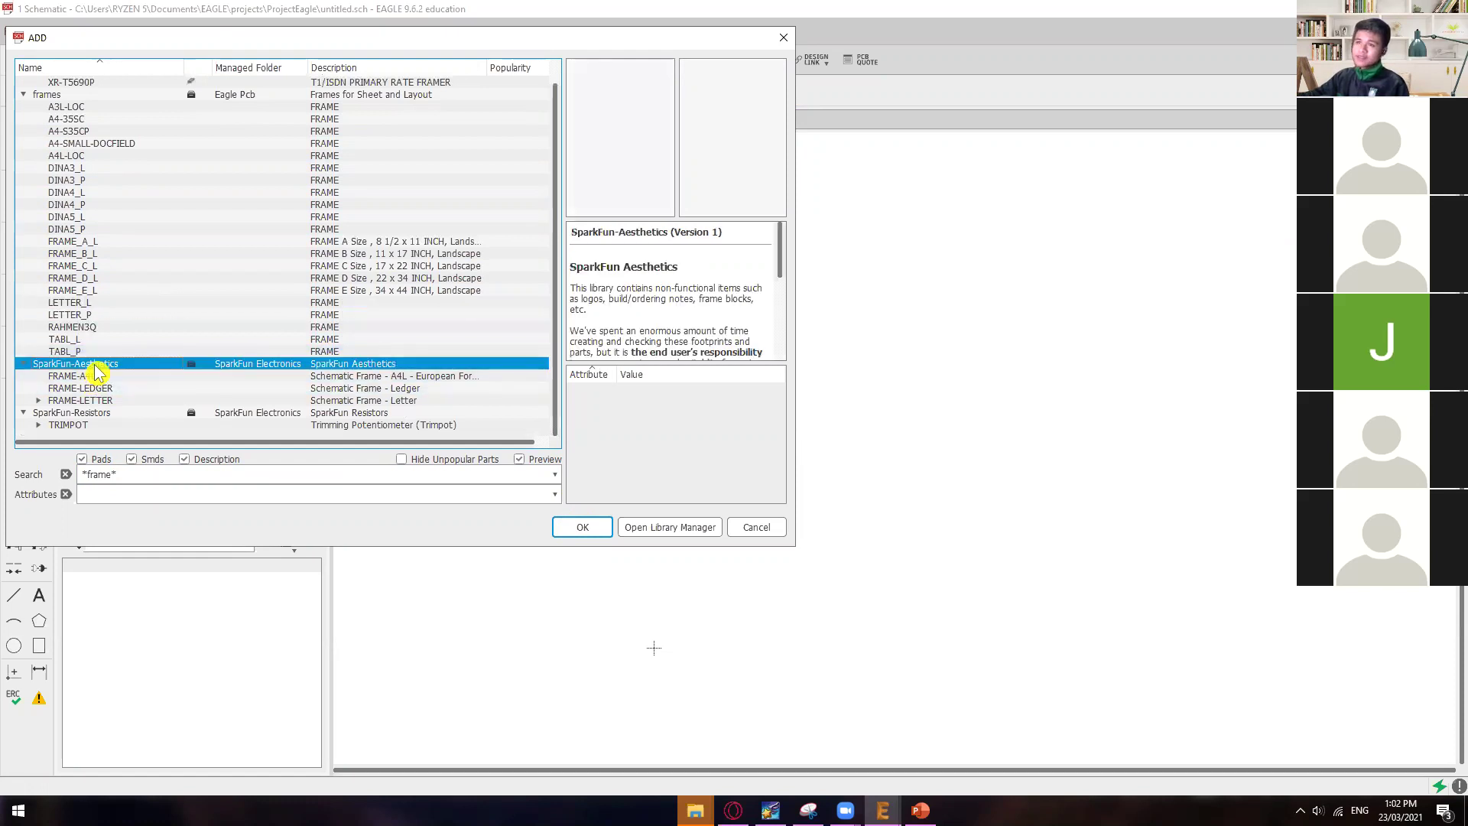
click(174, 398)
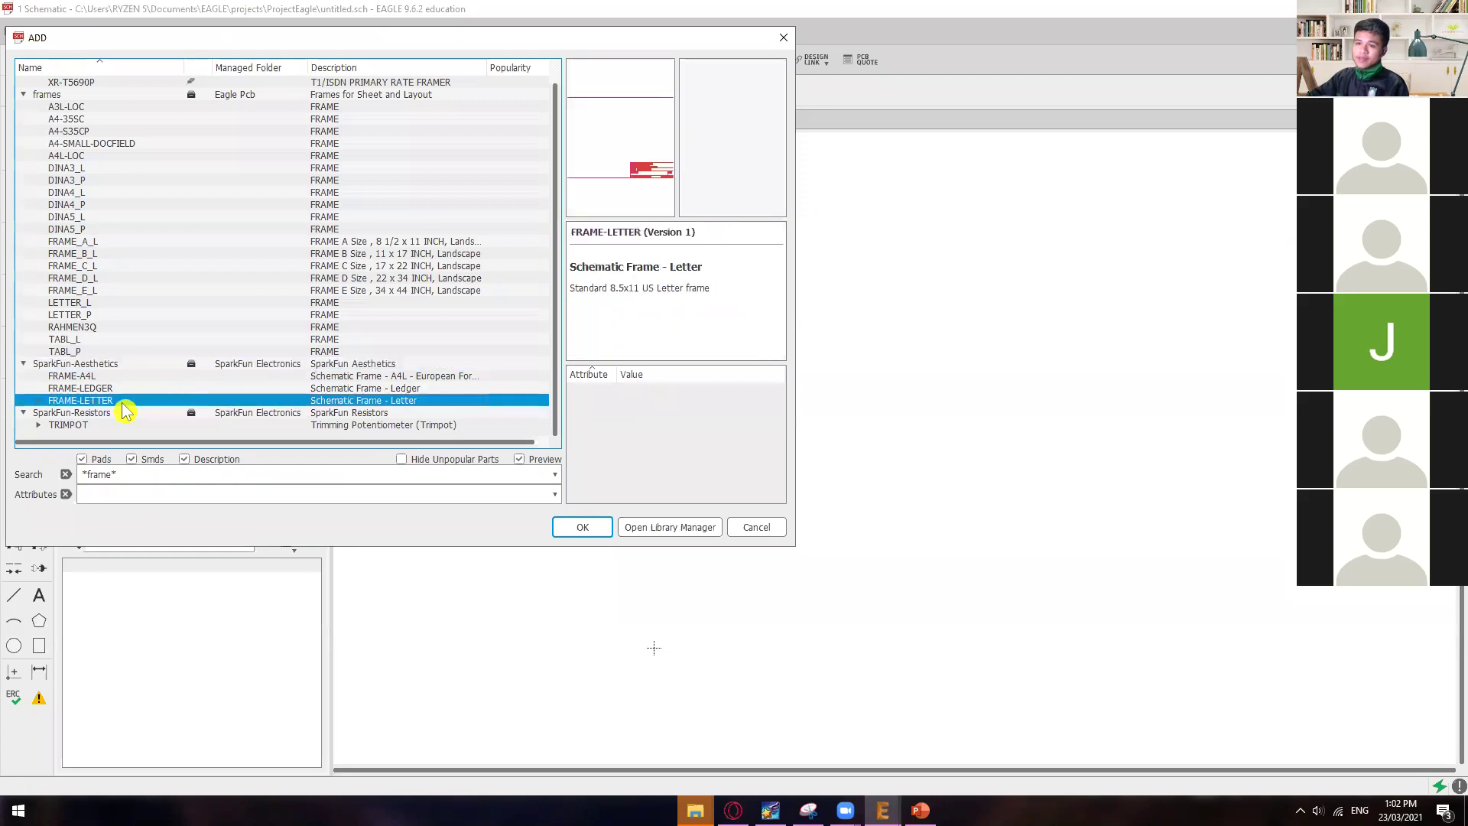
double_click(176, 406)
click(96, 414)
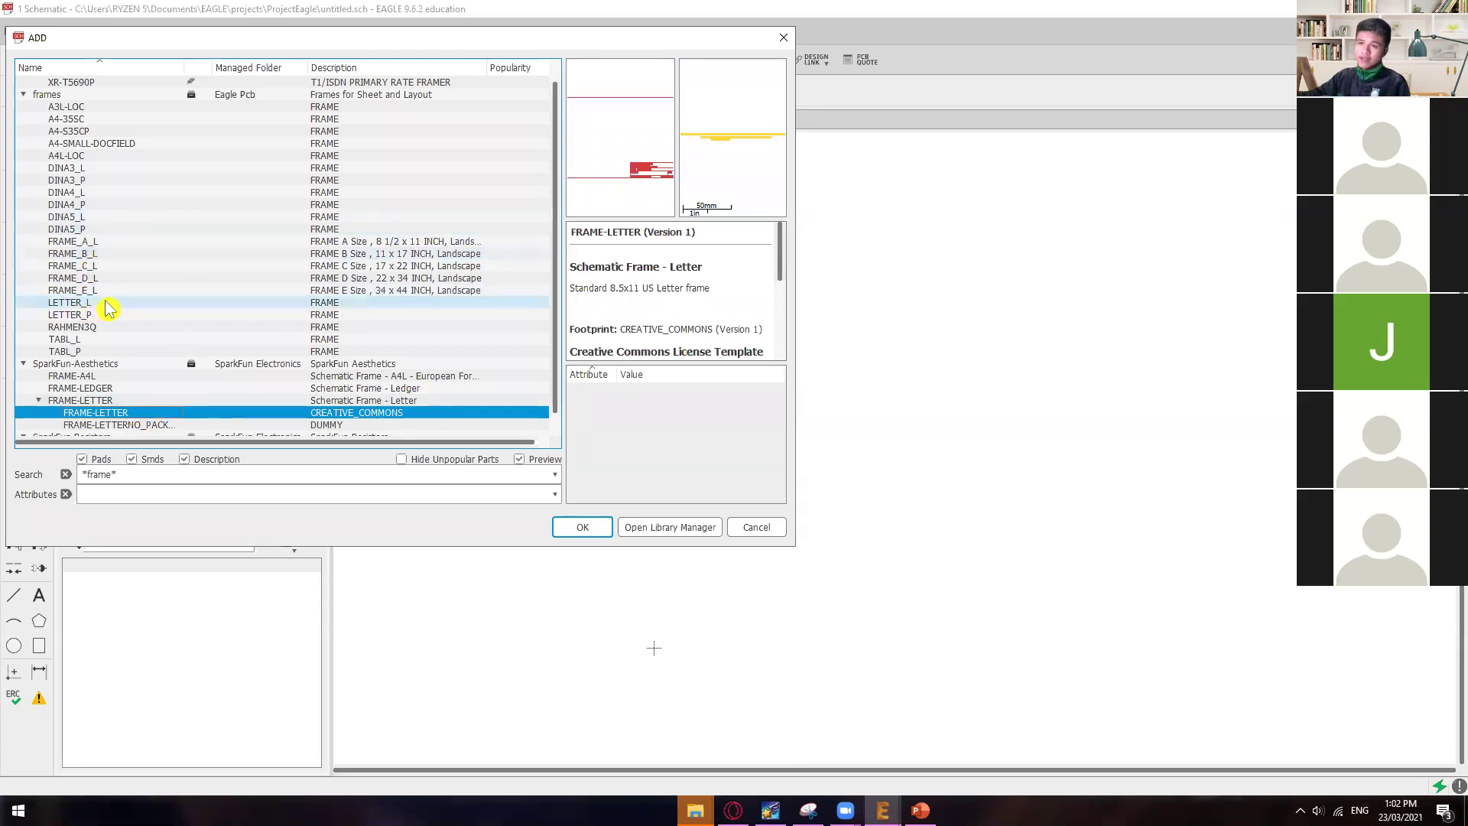
click(581, 527)
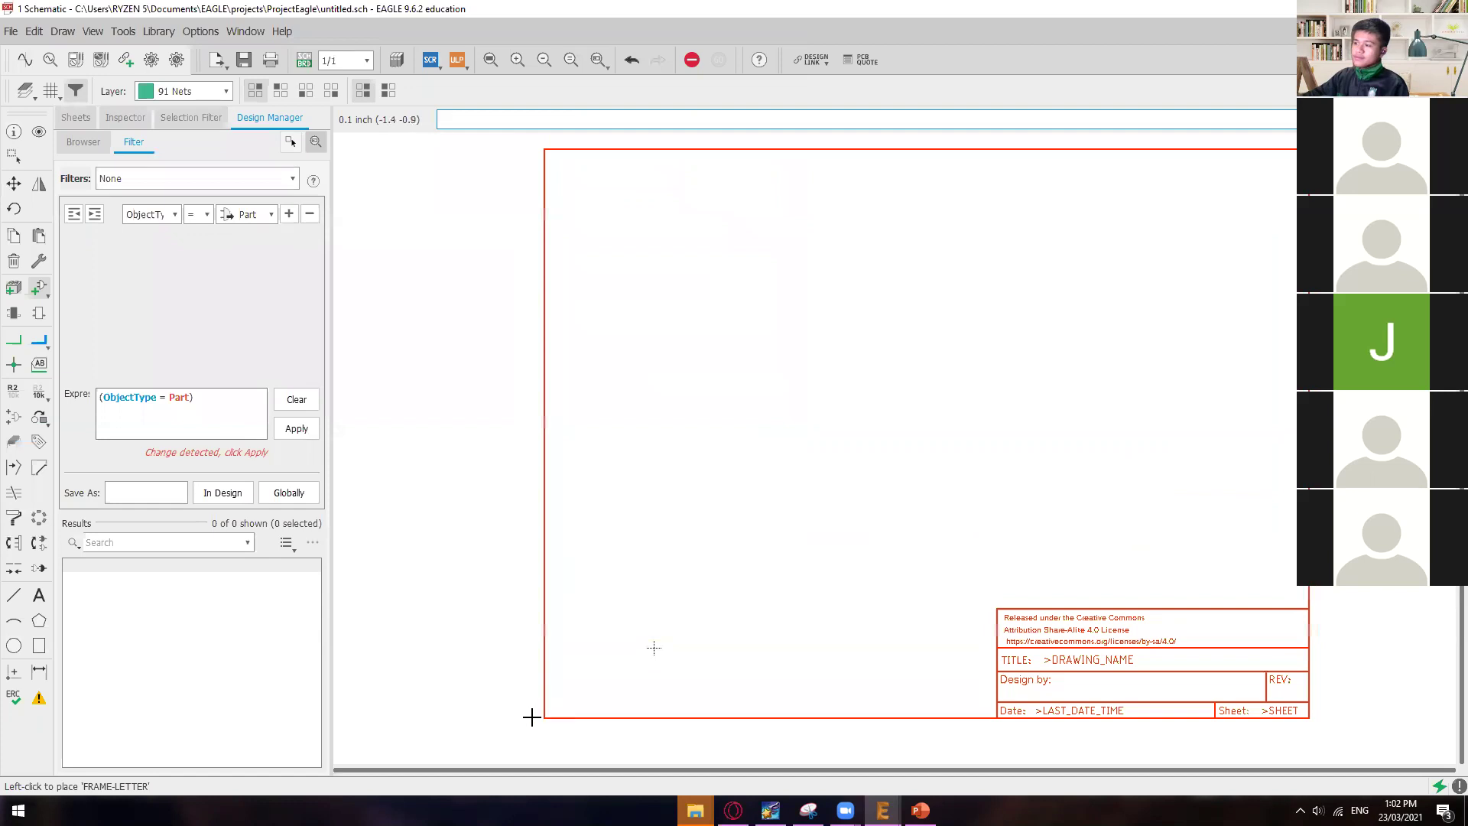
- Place one letter frame around the origin, with its lower-left corner at about (-6.2, -5.1) inch, and exit part adding
scroll(367, 734, down, 5)
scroll(354, 763, up, 5)
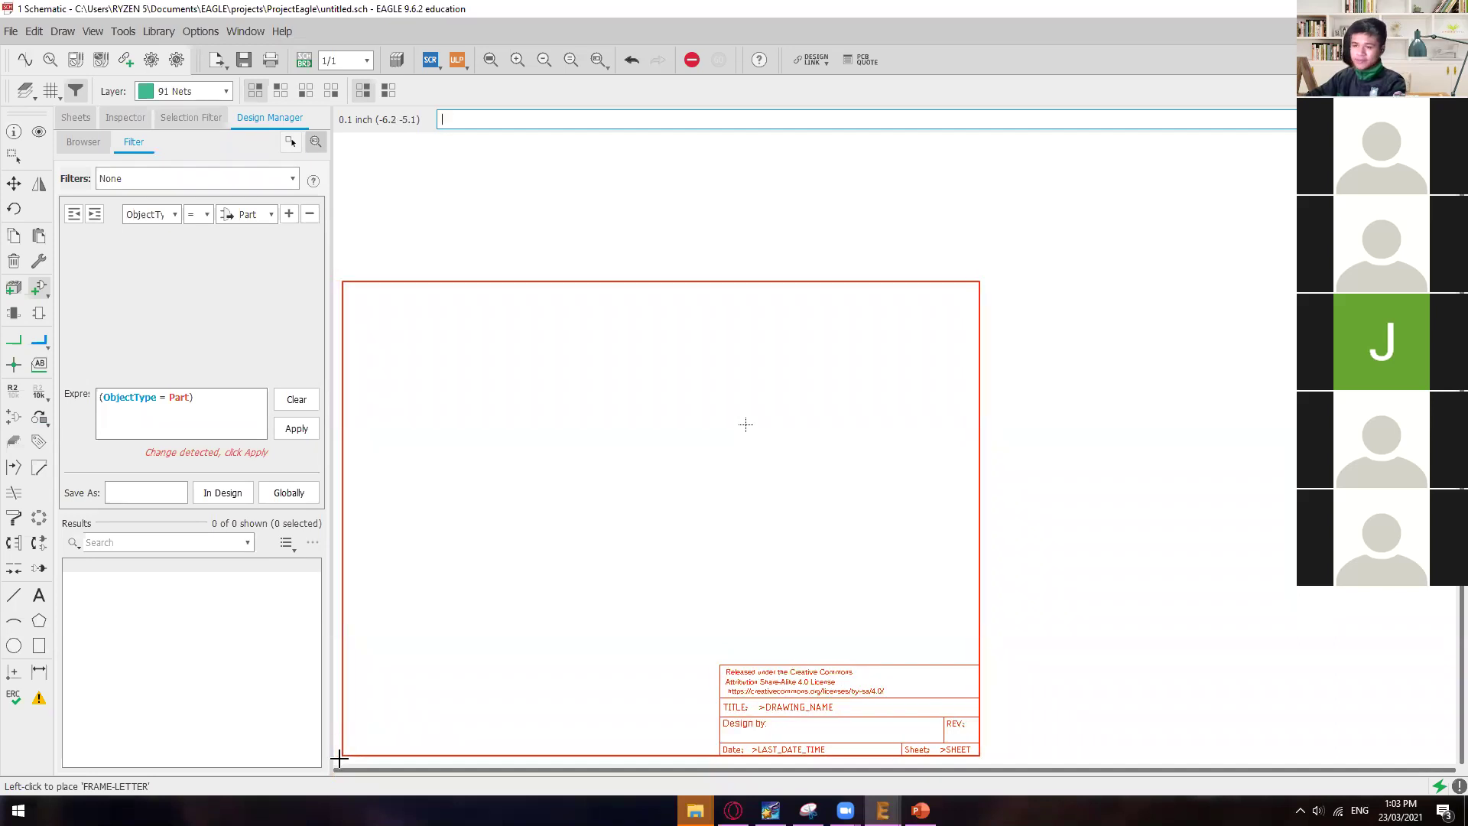
click(341, 755)
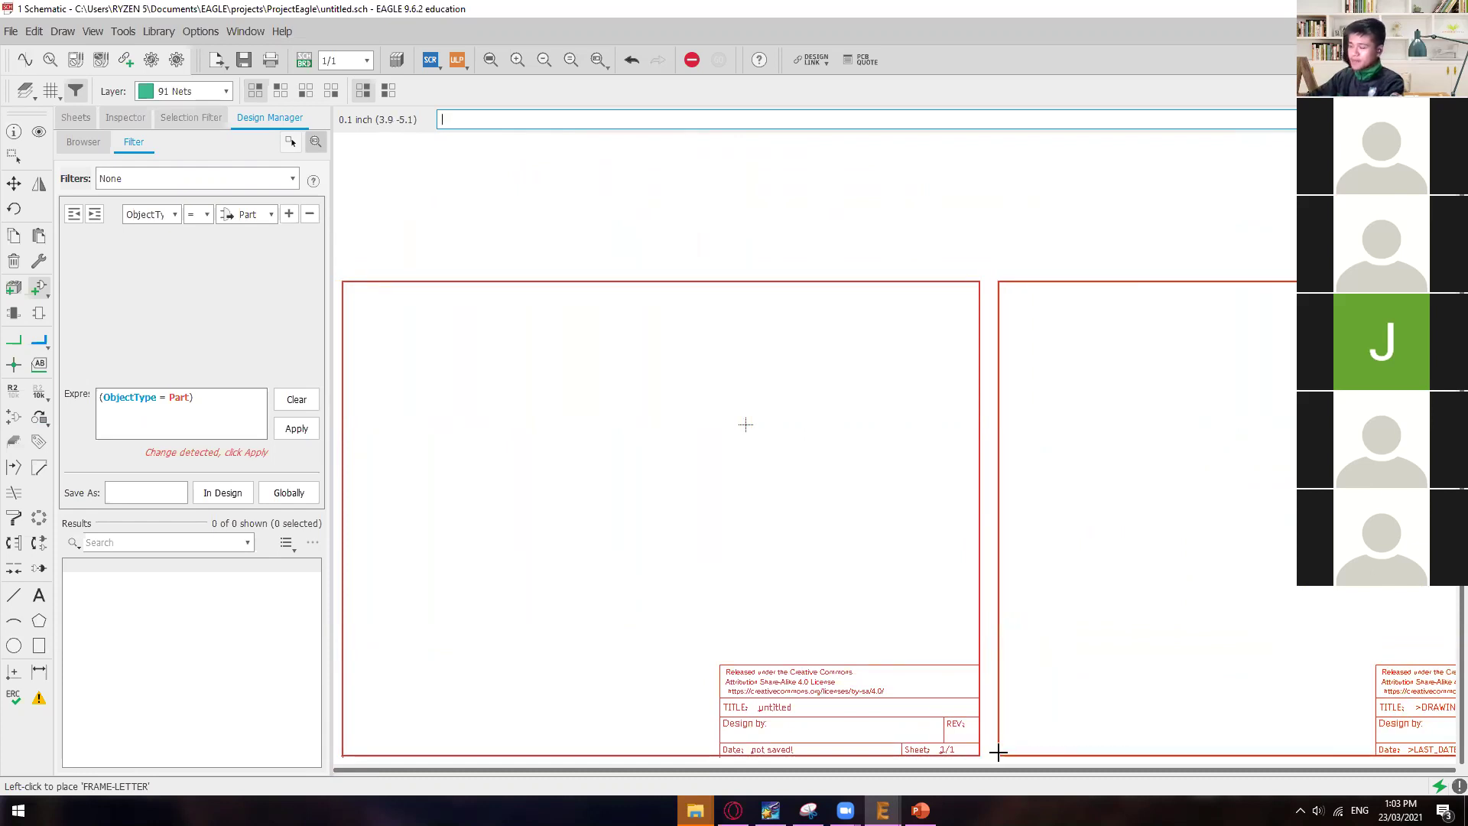
scroll(998, 753, down, 4)
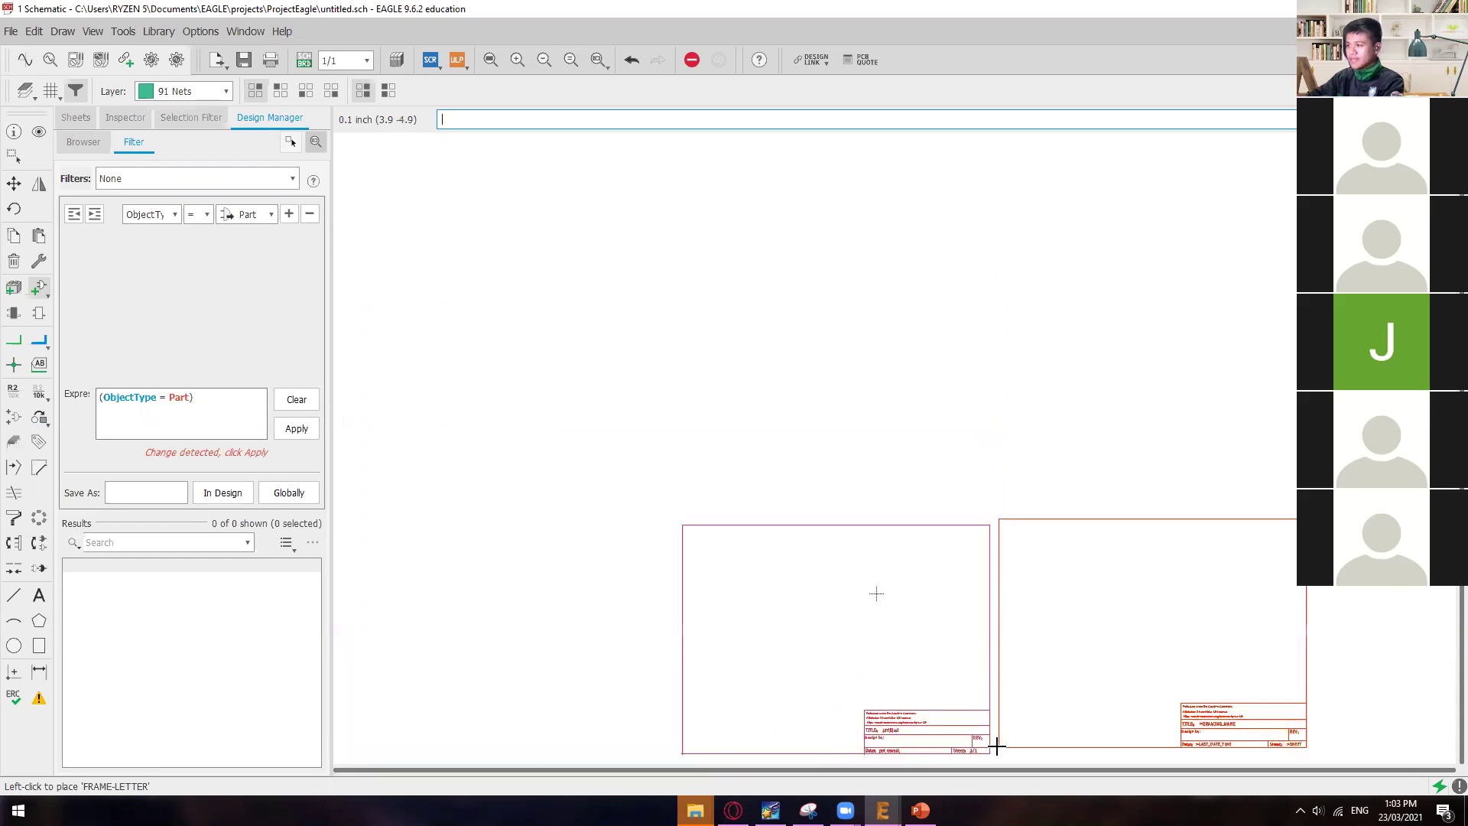
scroll(997, 753, up, 5)
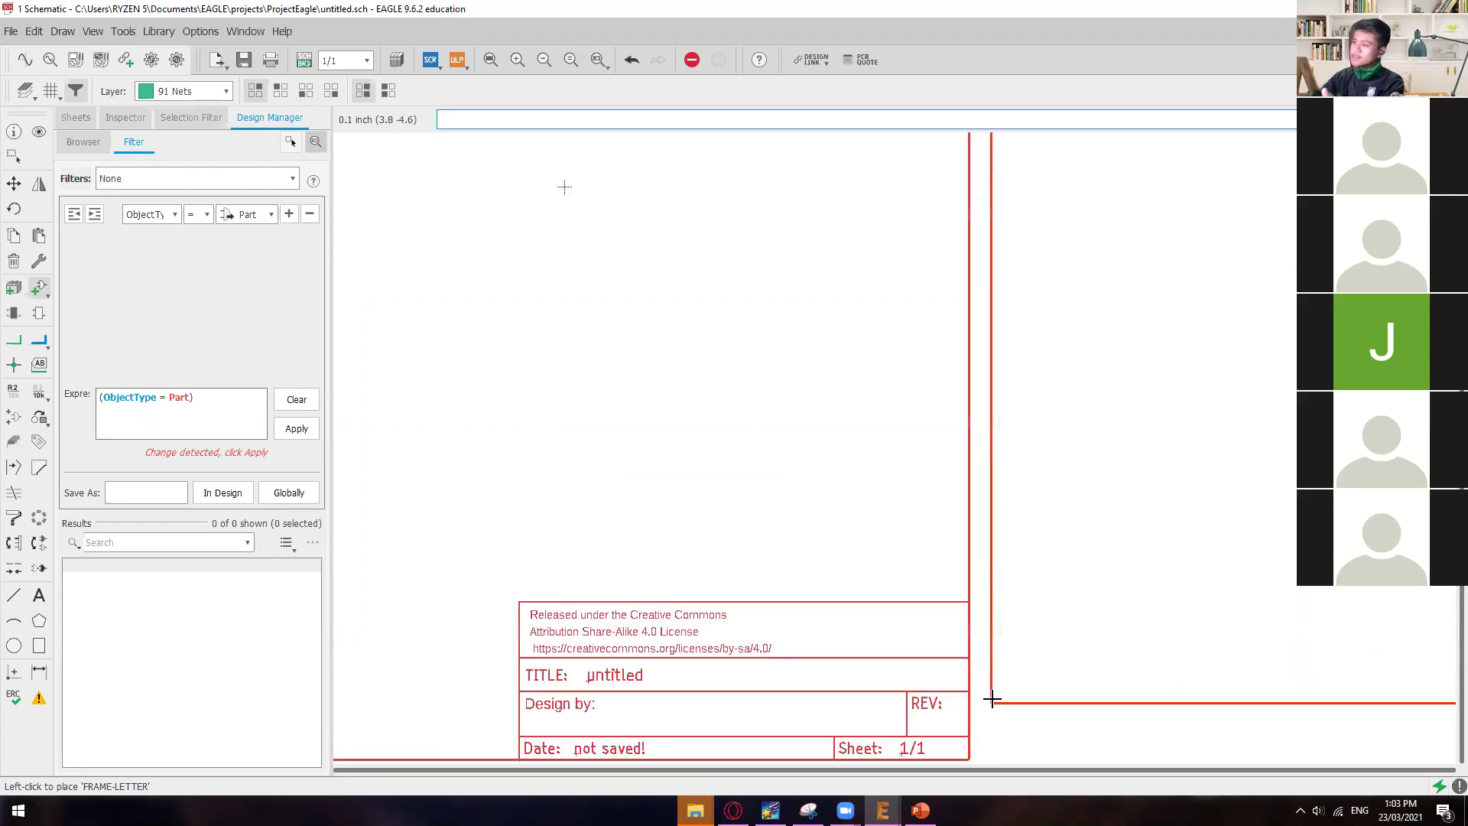
scroll(990, 719, down, 3)
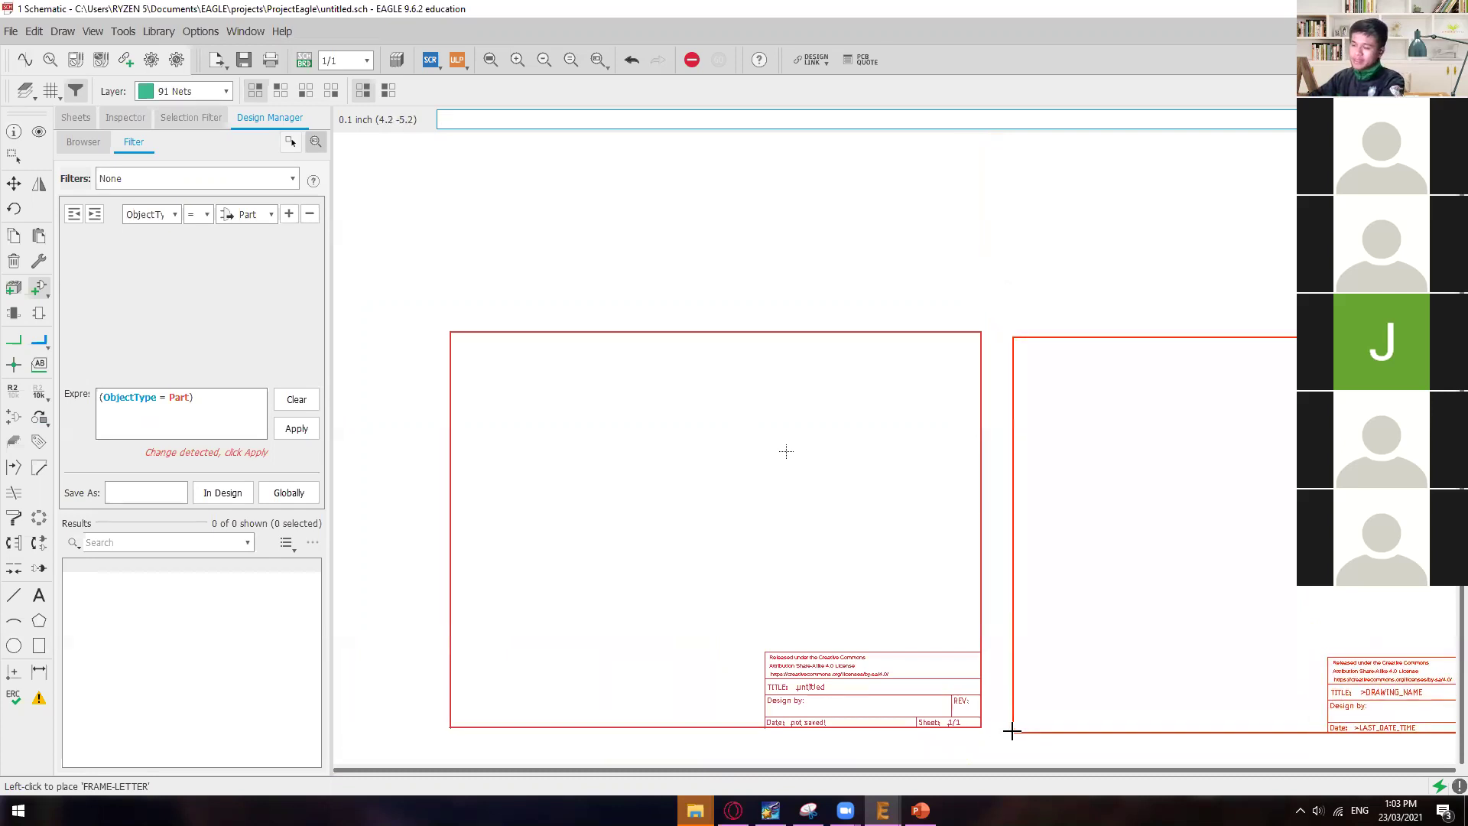
key(Escape)
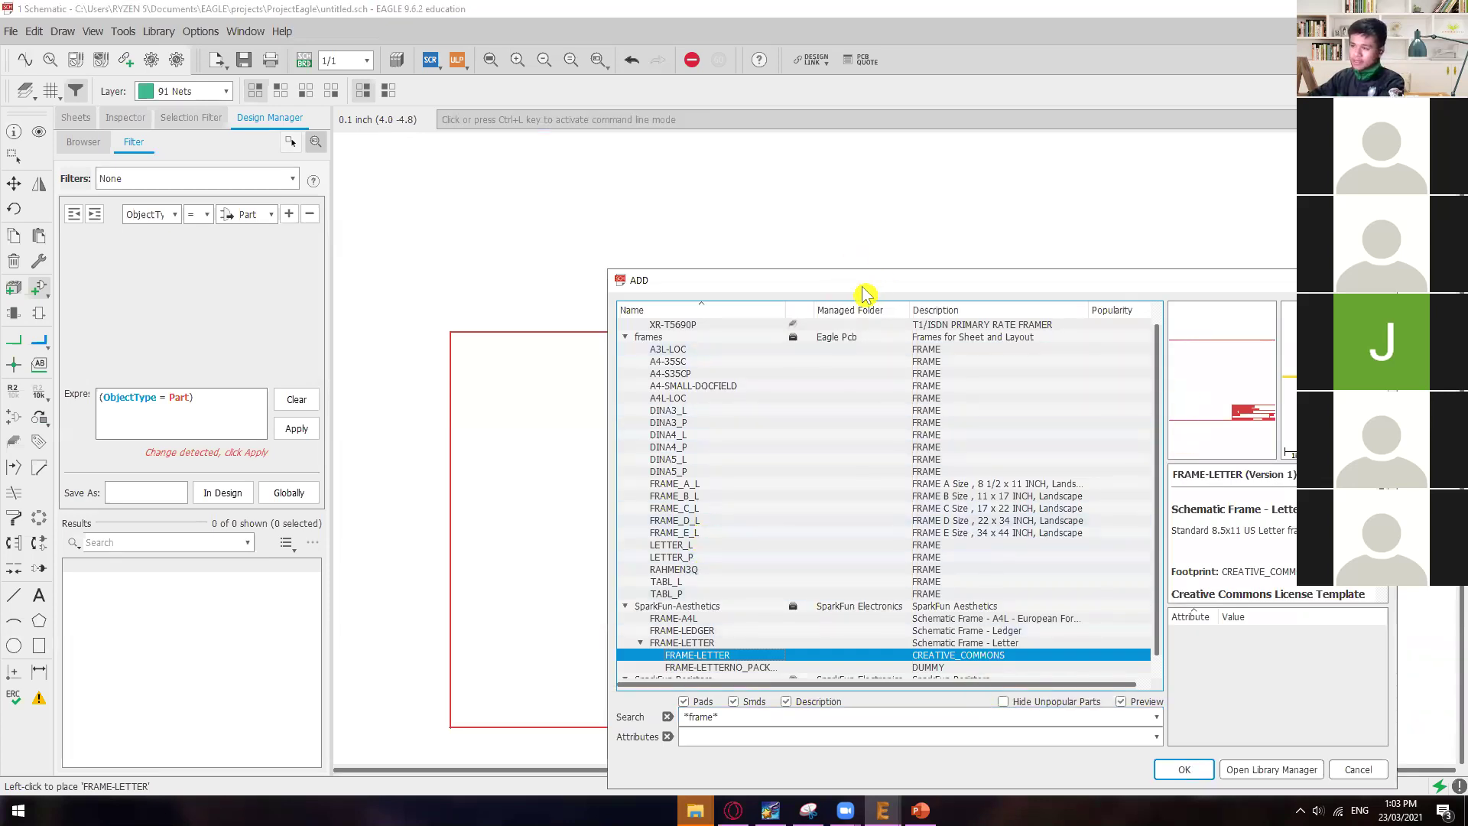
drag(864, 291, 788, 281)
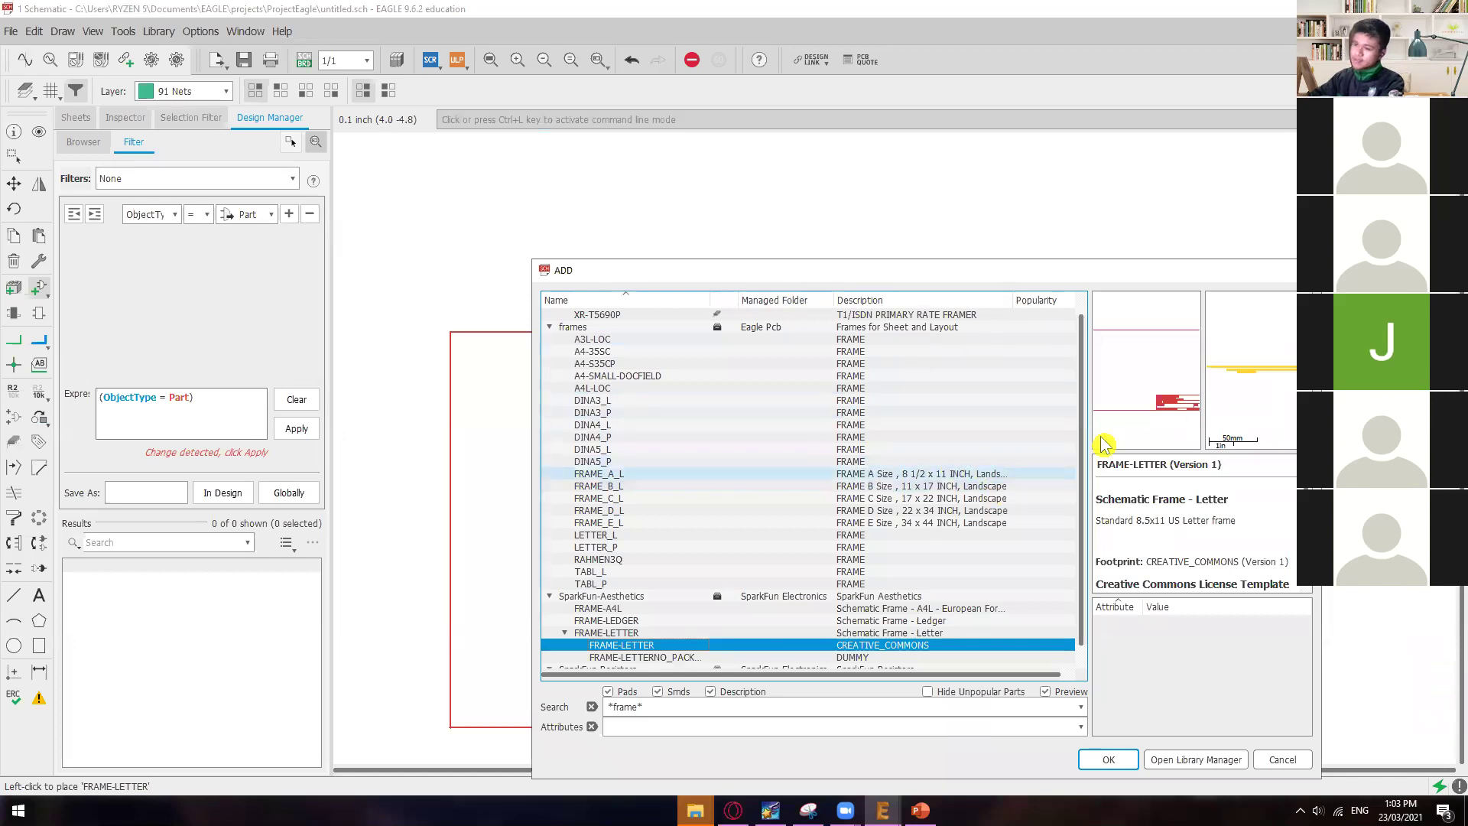
key(Escape)
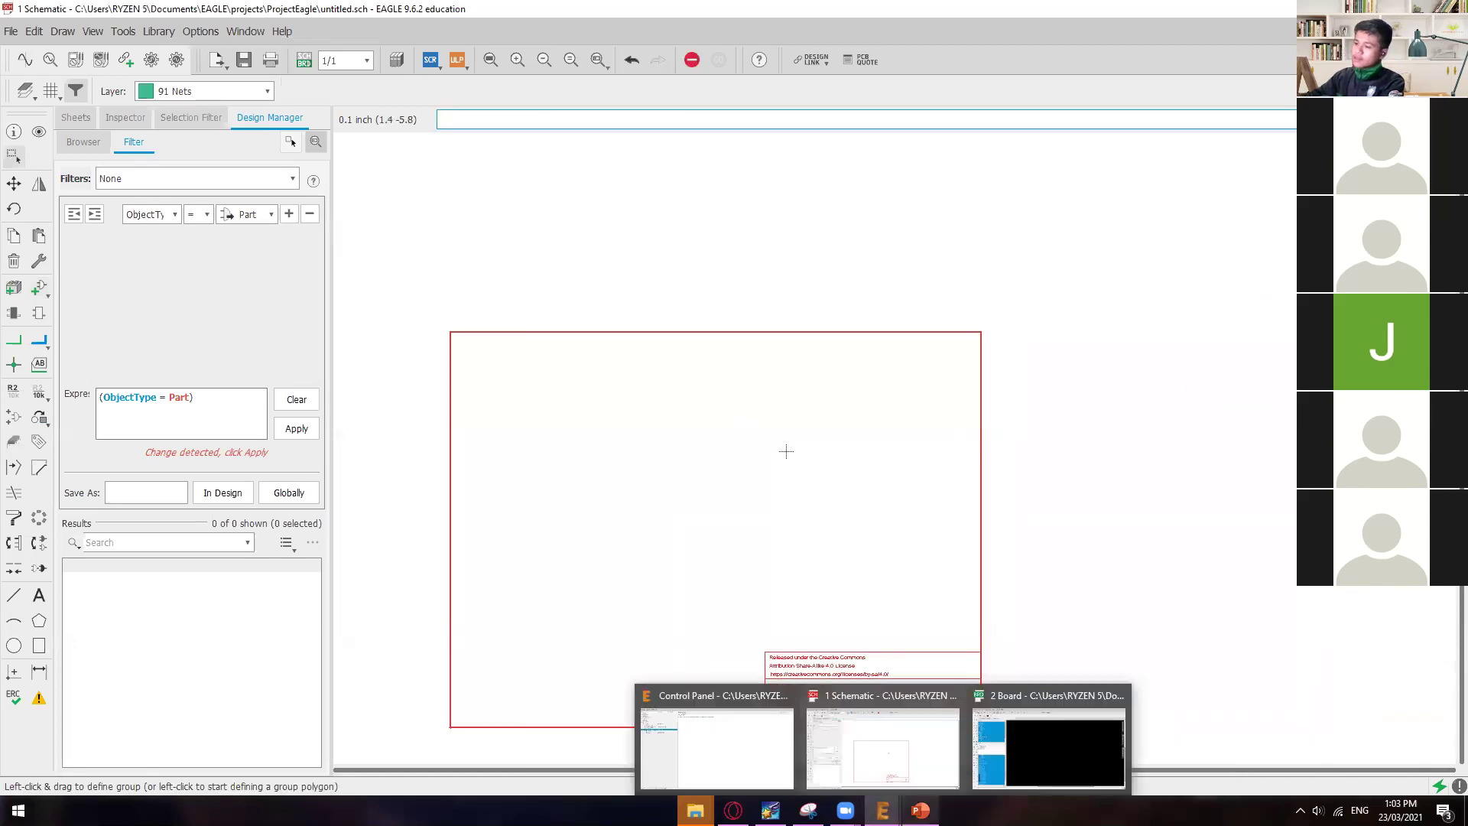
- Switch to PowerPoint to read the "Step 1: Add a Frame [Cont.]" and "Step 2: Save (And Save Often)" slides, and return to the EAGLE schematic
click(920, 809)
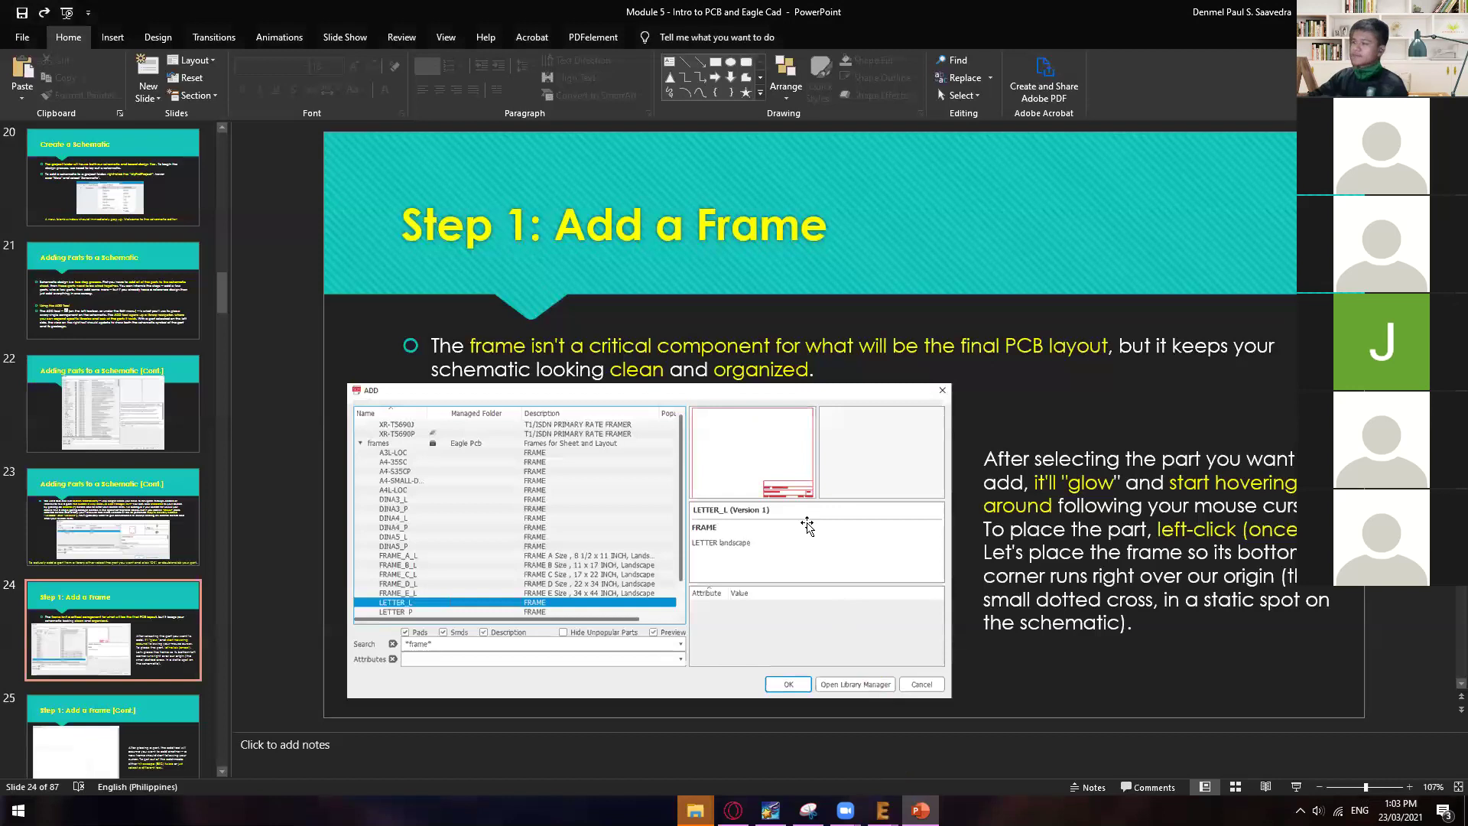
scroll(802, 522, down, 1)
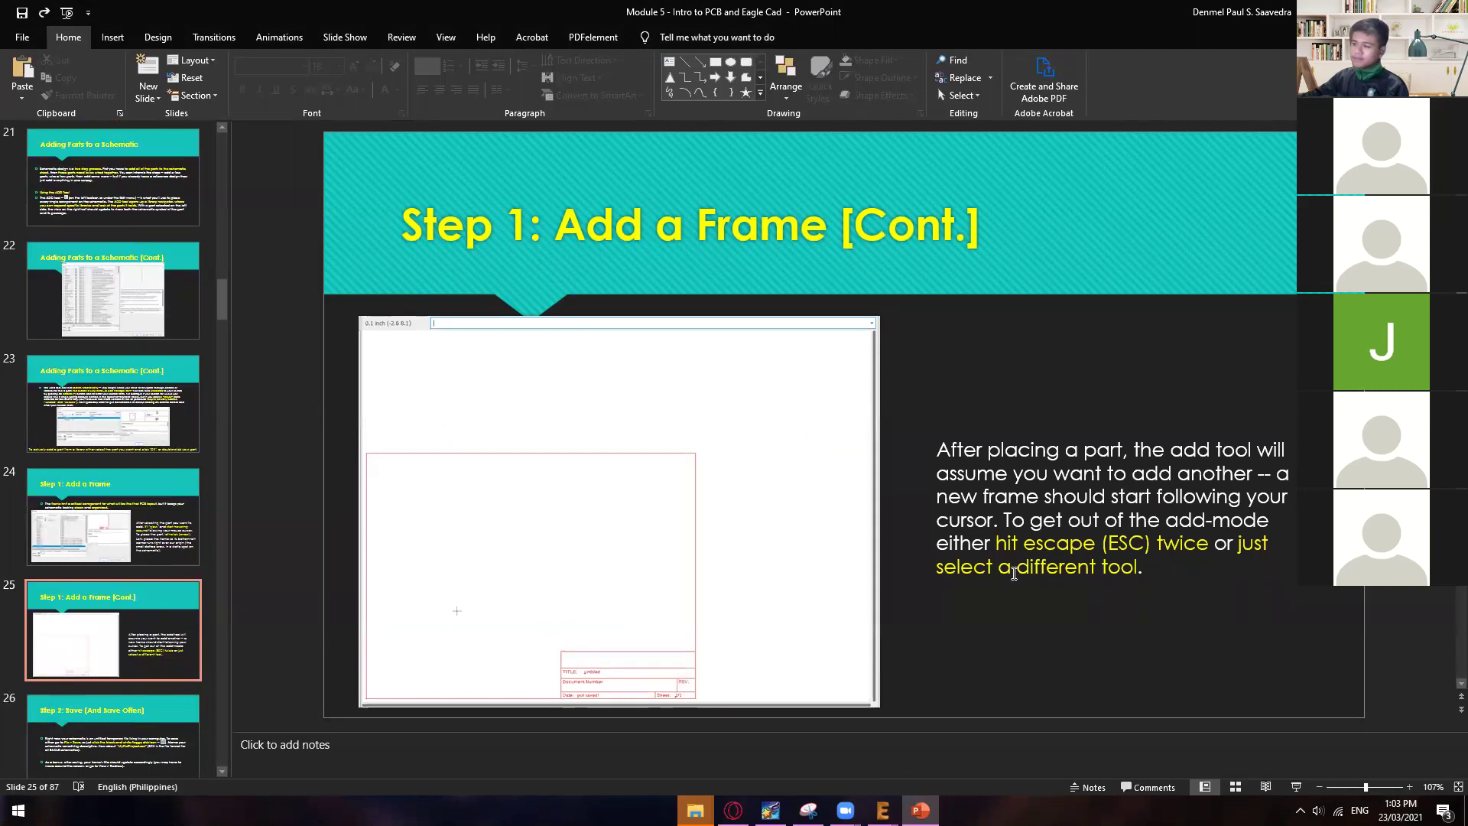
scroll(1078, 558, down, 1)
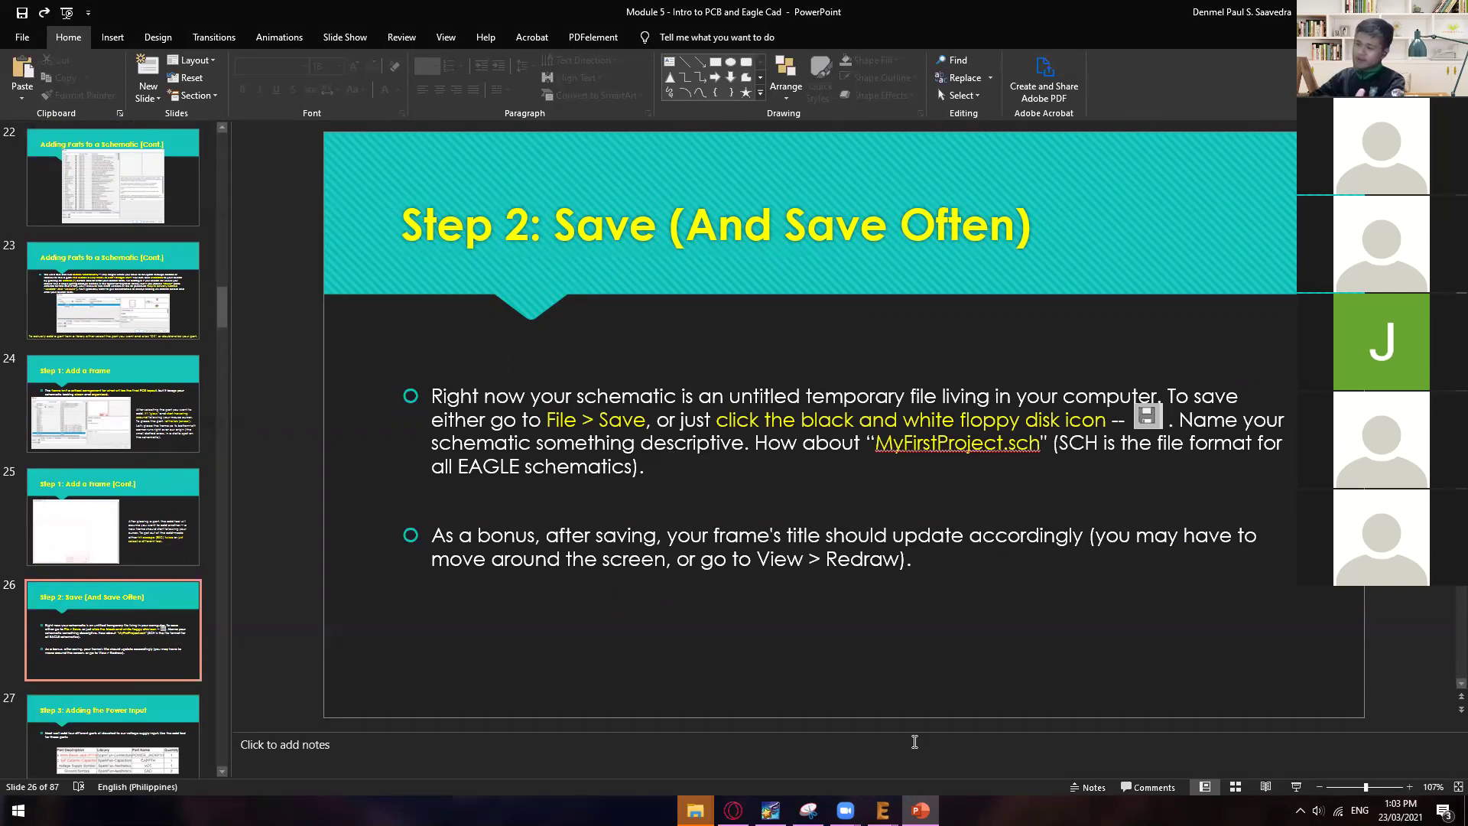
mouse_move(882, 811)
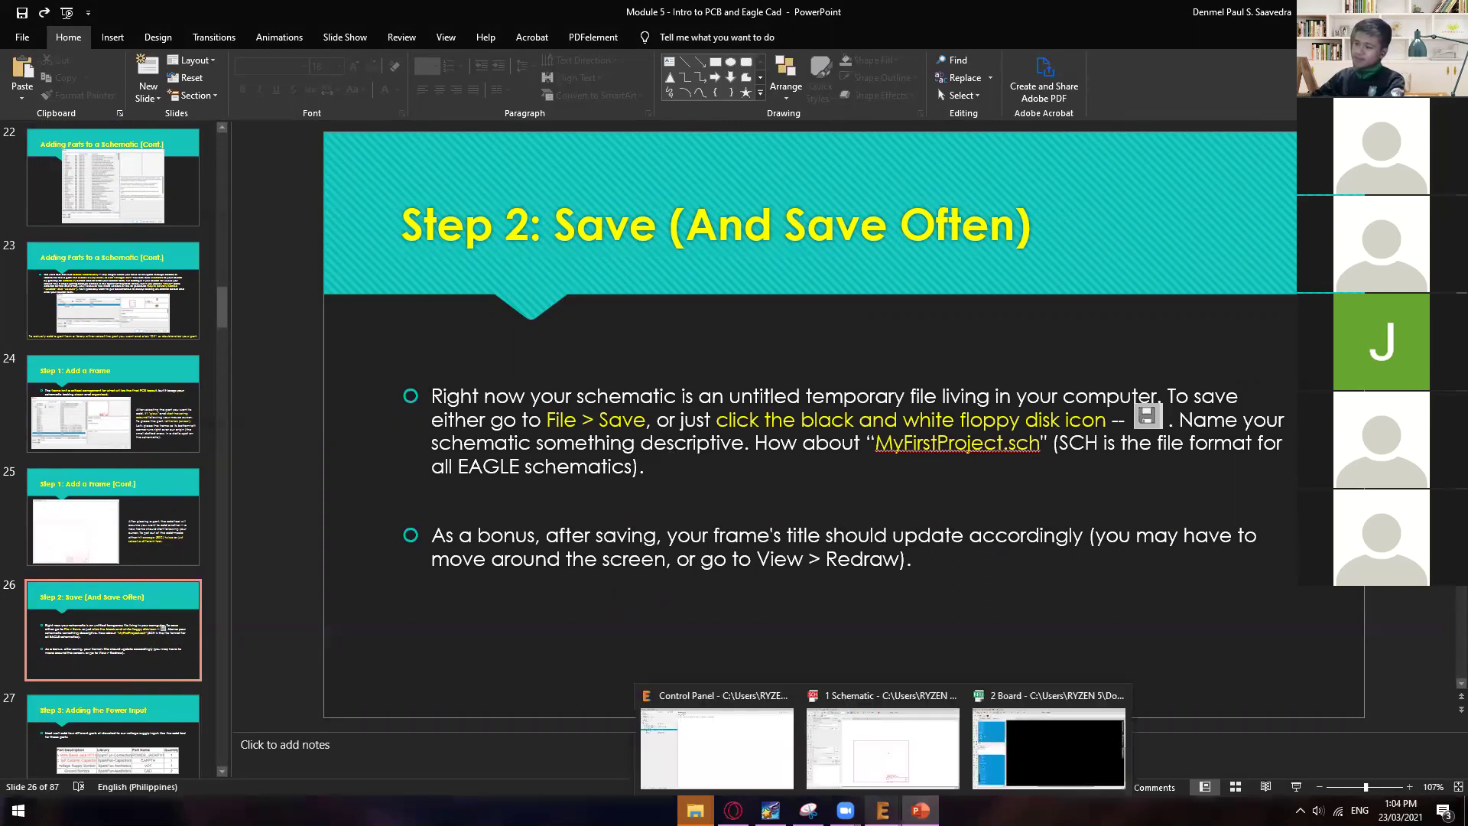
click(864, 735)
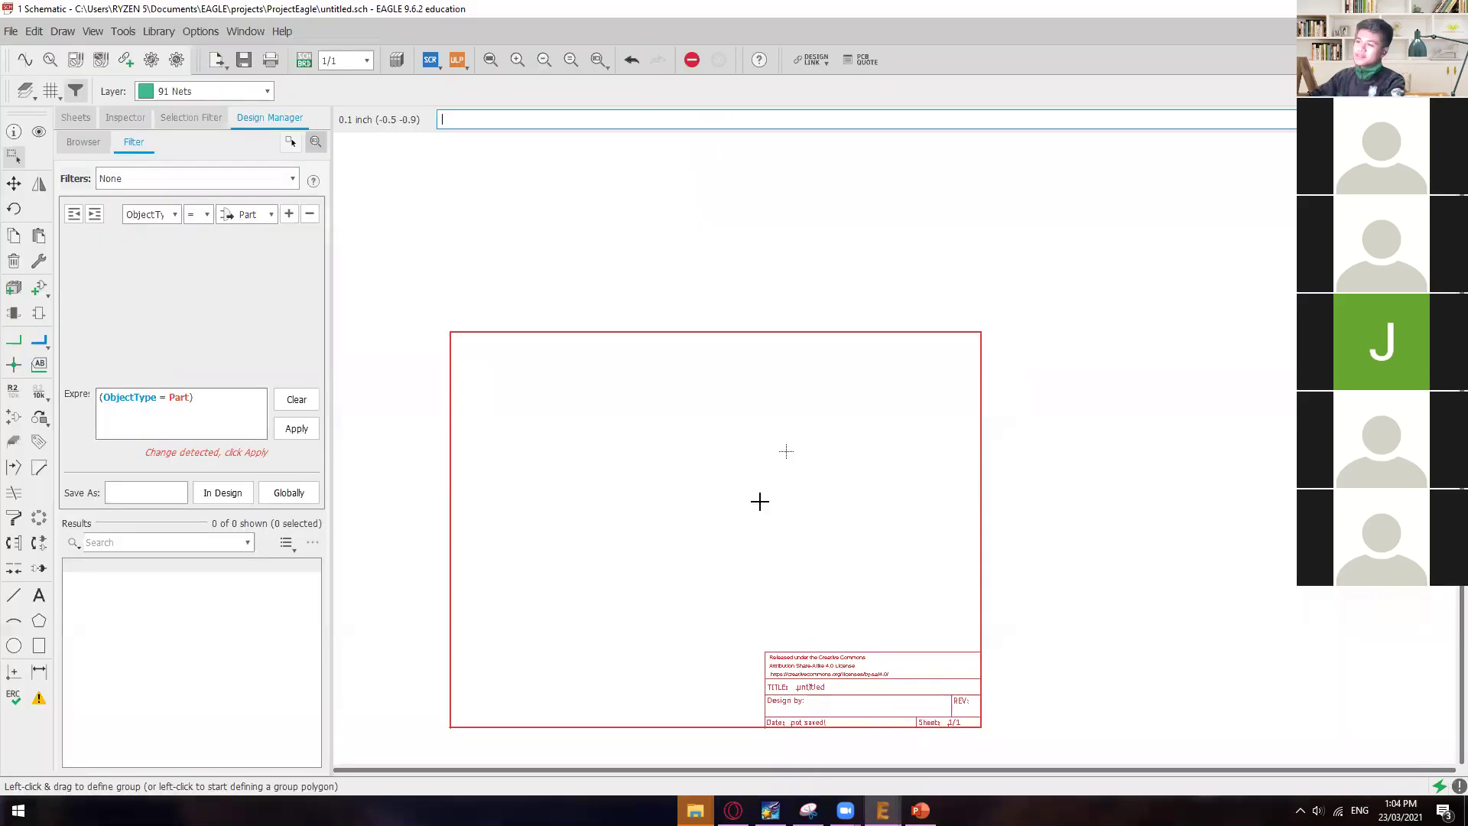
scroll(1093, 505, up, 1)
scroll(979, 498, down, 1)
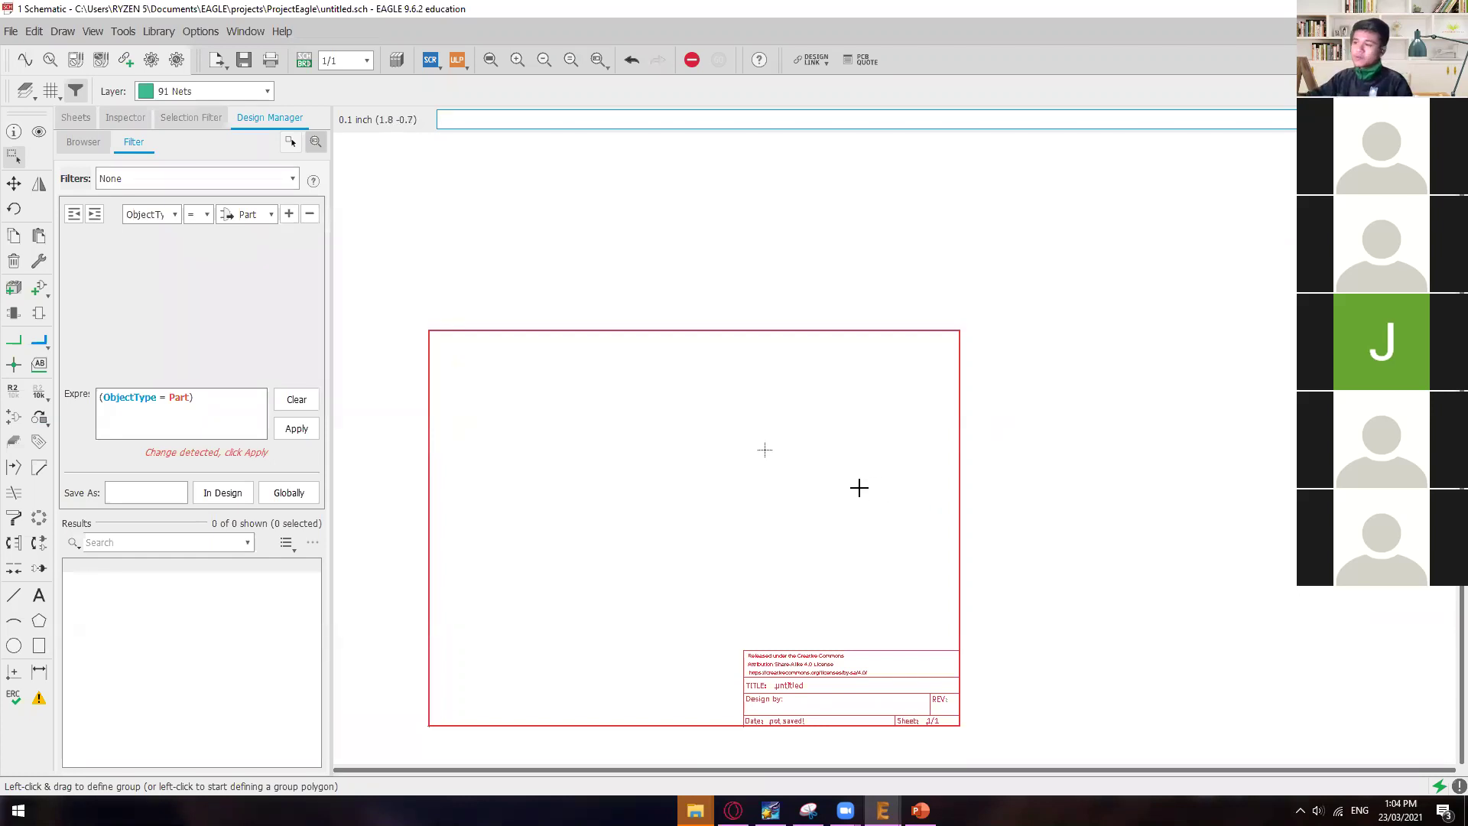
middle_drag(1119, 483, 1084, 503)
scroll(1084, 503, down, 1)
scroll(1051, 518, up, 2)
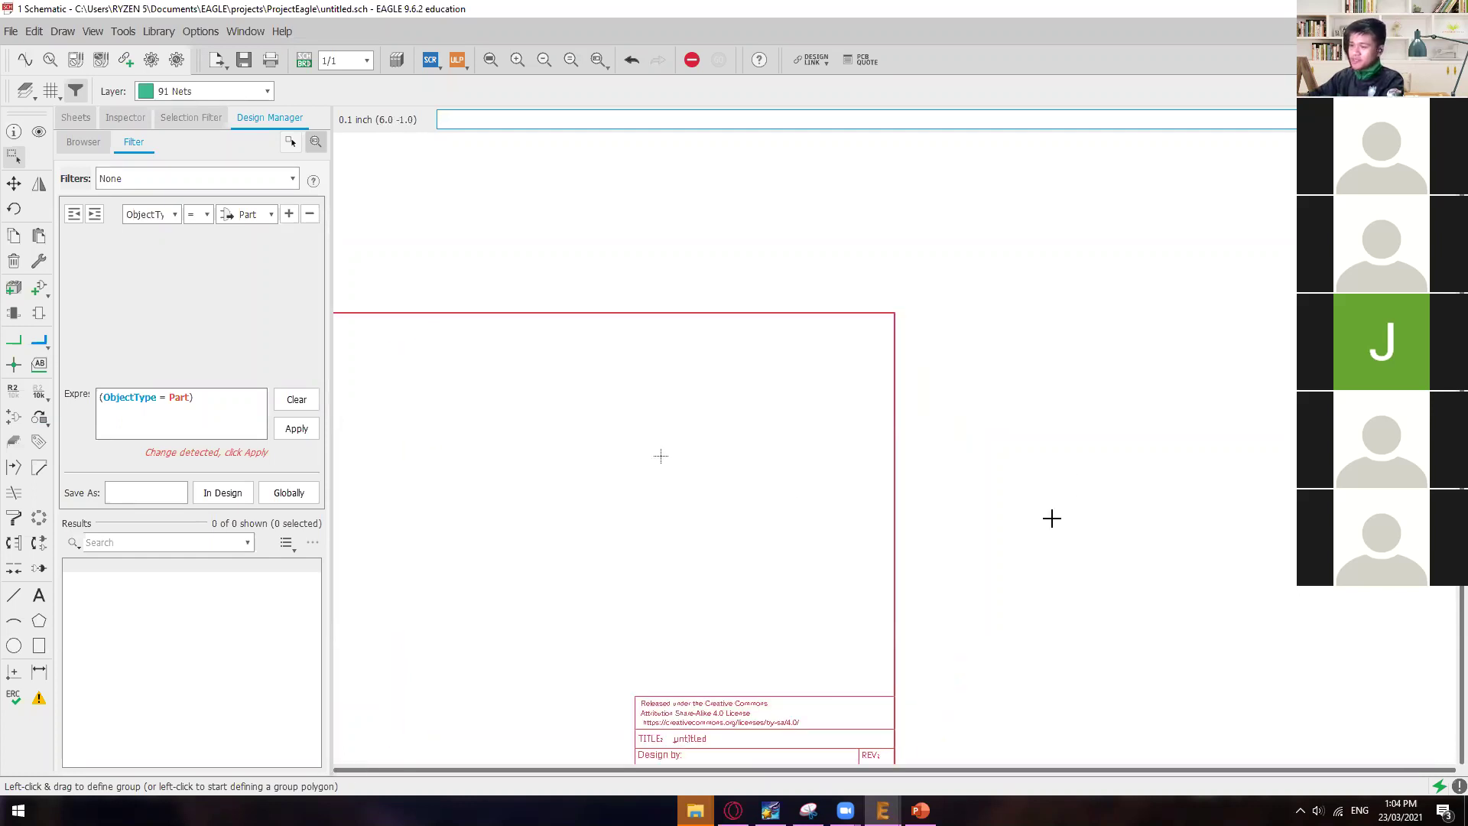
scroll(925, 545, down, 1)
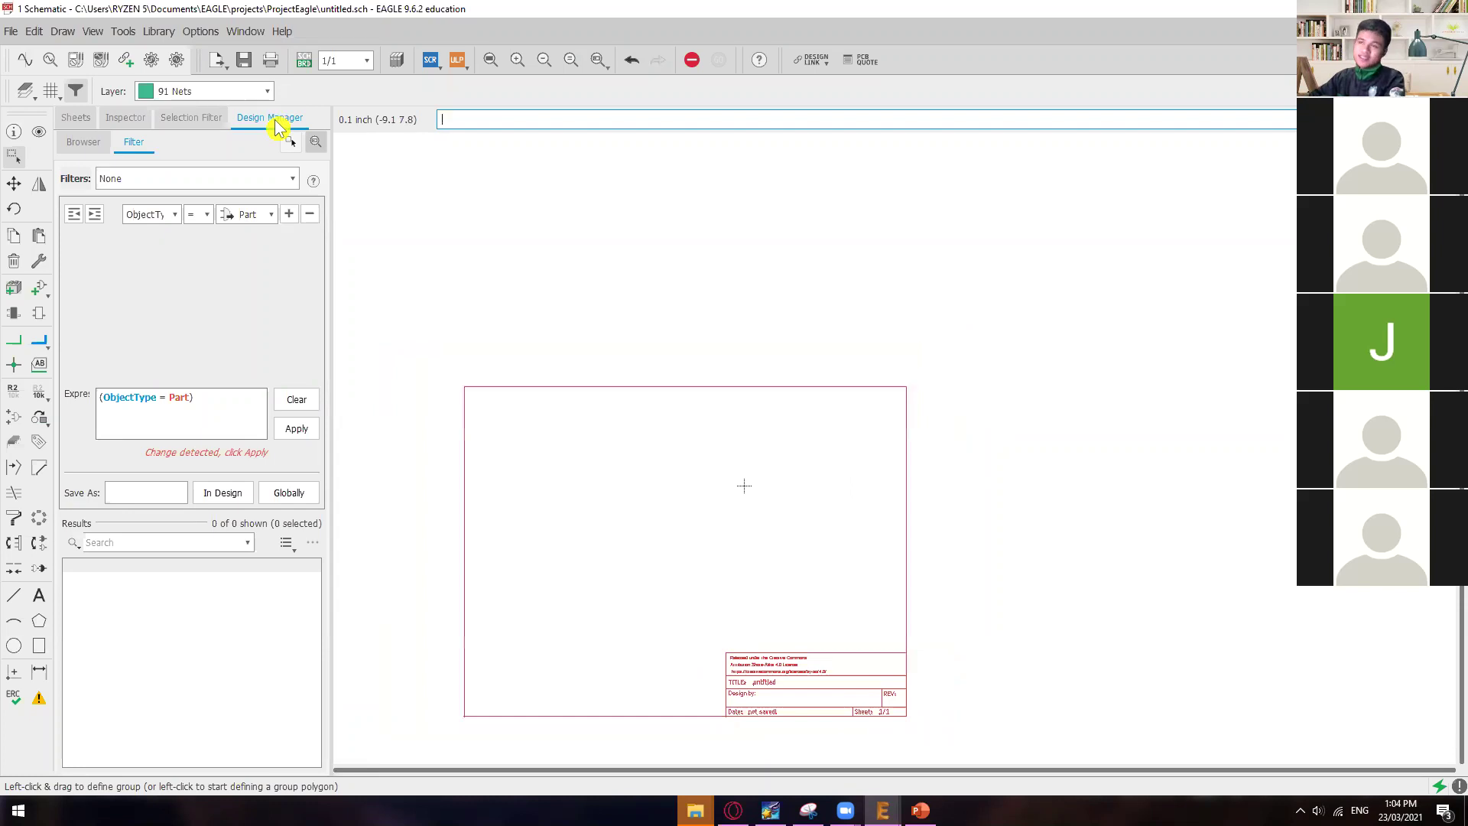
- Open the key assignment list and review the shortcuts assigned to the schematic commands
click(243, 30)
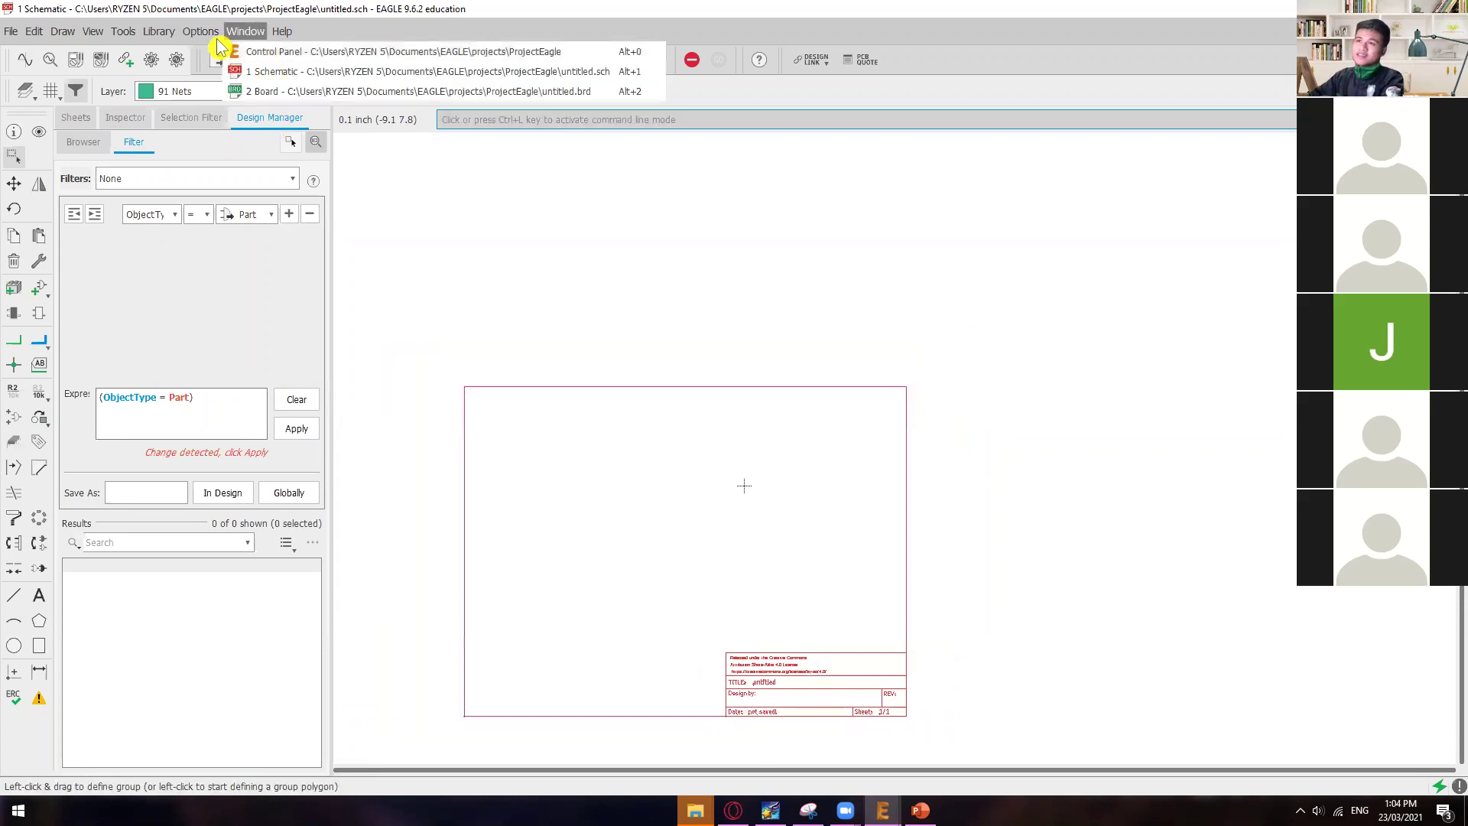
click(229, 90)
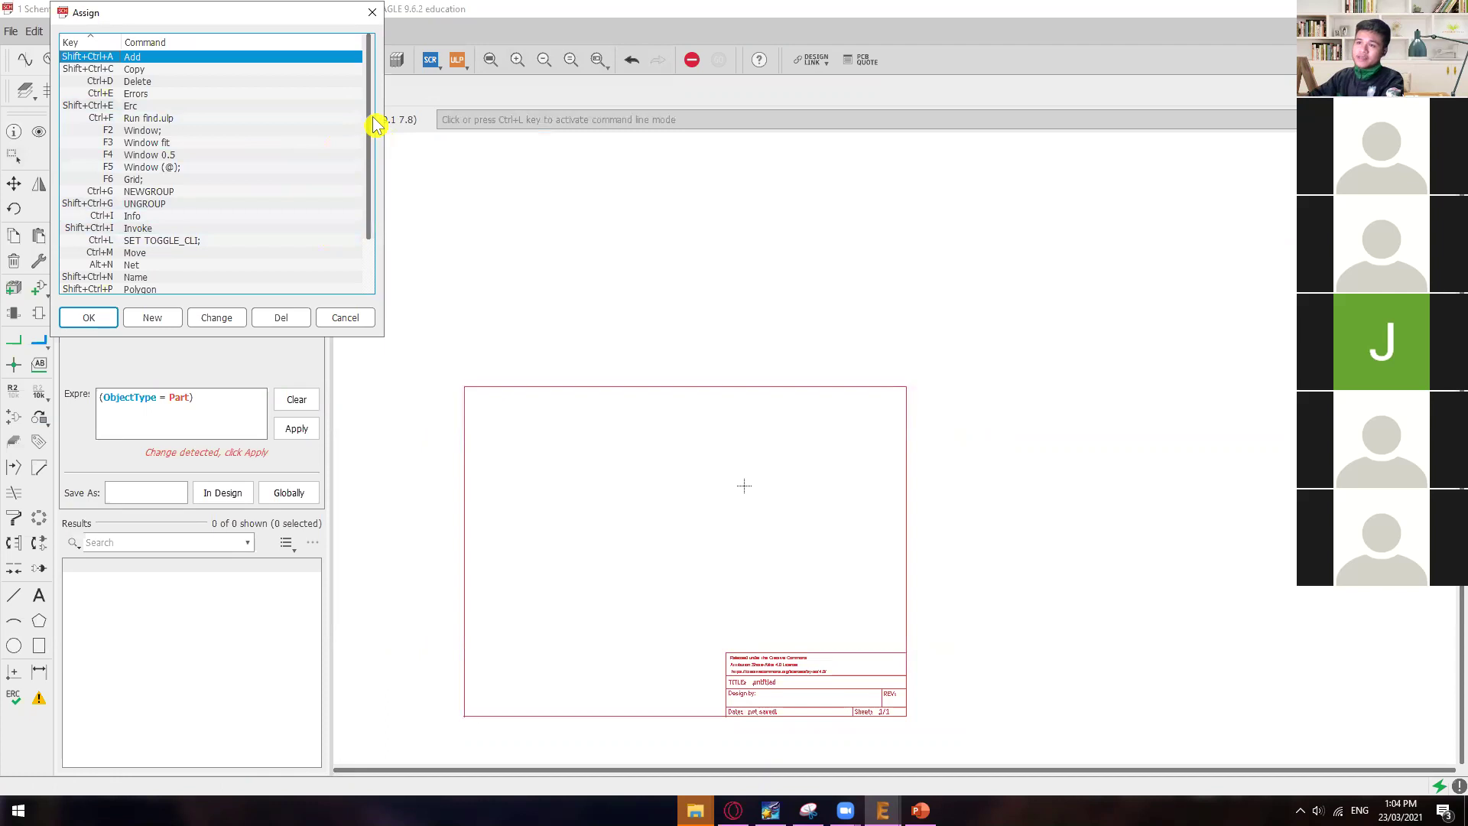
drag(373, 136, 378, 206)
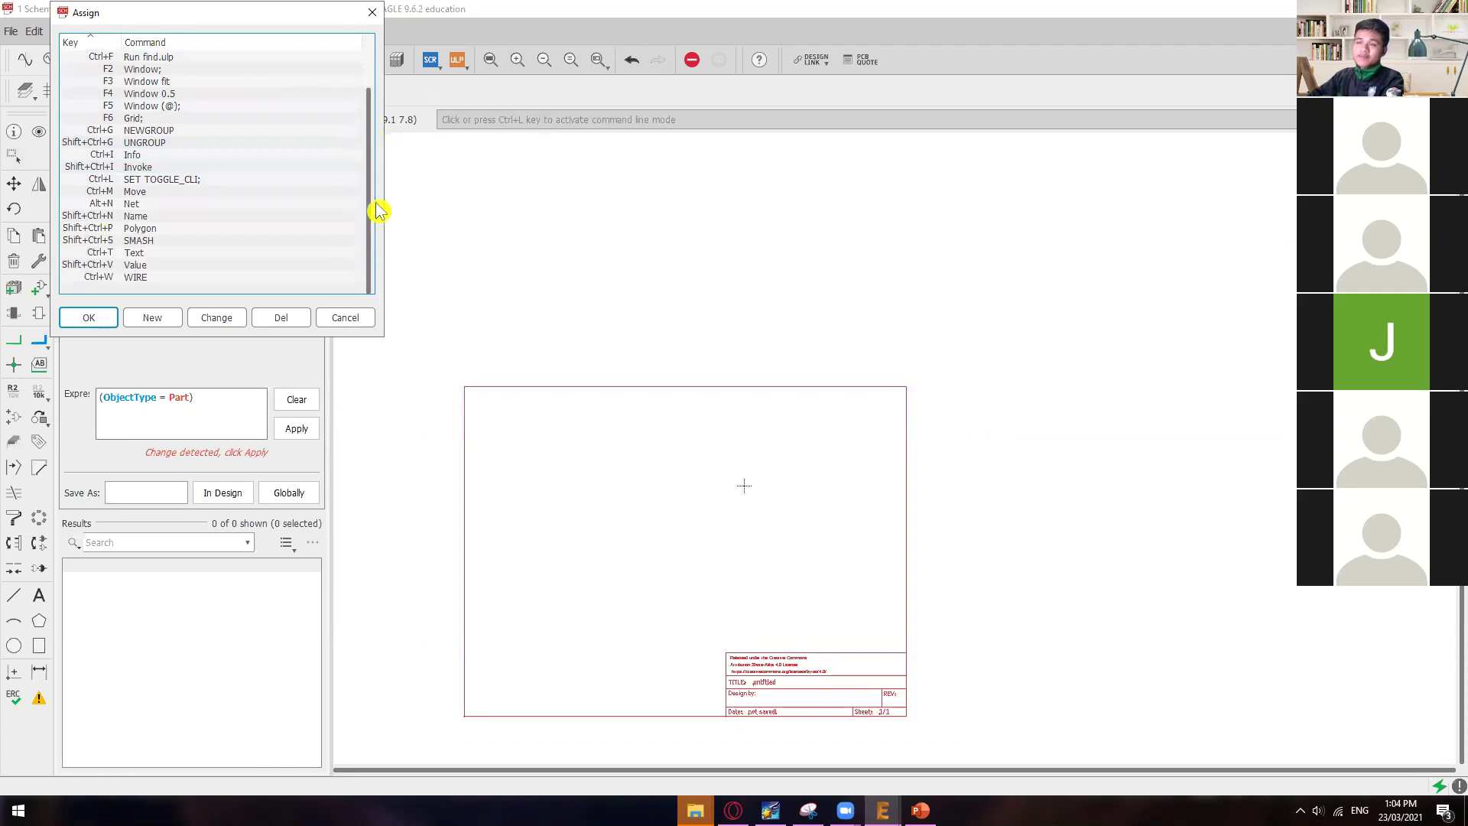
mouse_move(378, 203)
mouse_down()
mouse_move(365, 117)
mouse_move(364, 197)
mouse_up()
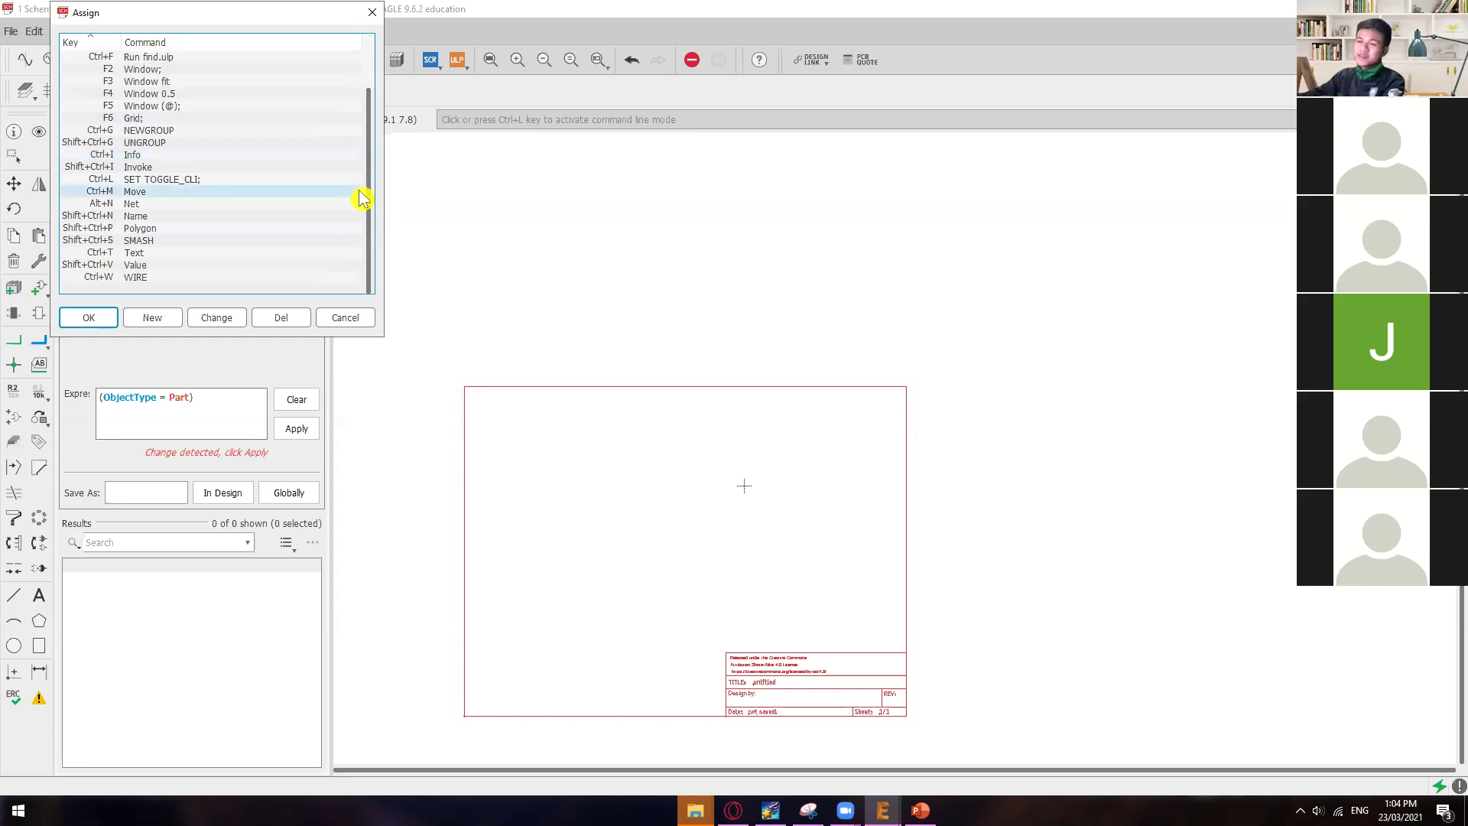
- Examine the key and modifier choices for a new key assignment, and close the assignment dialogs without adding one
click(157, 317)
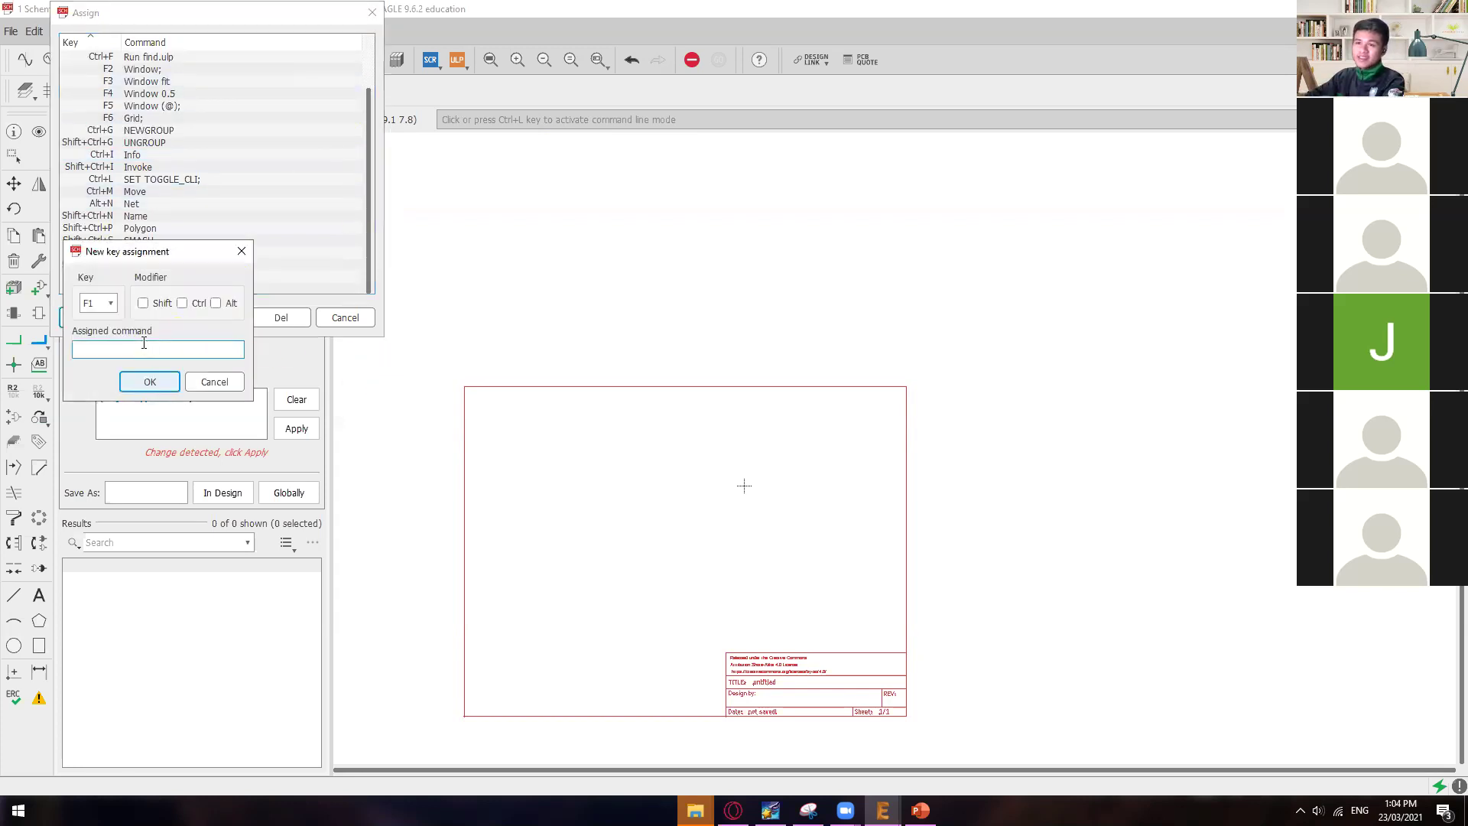
click(115, 306)
click(113, 302)
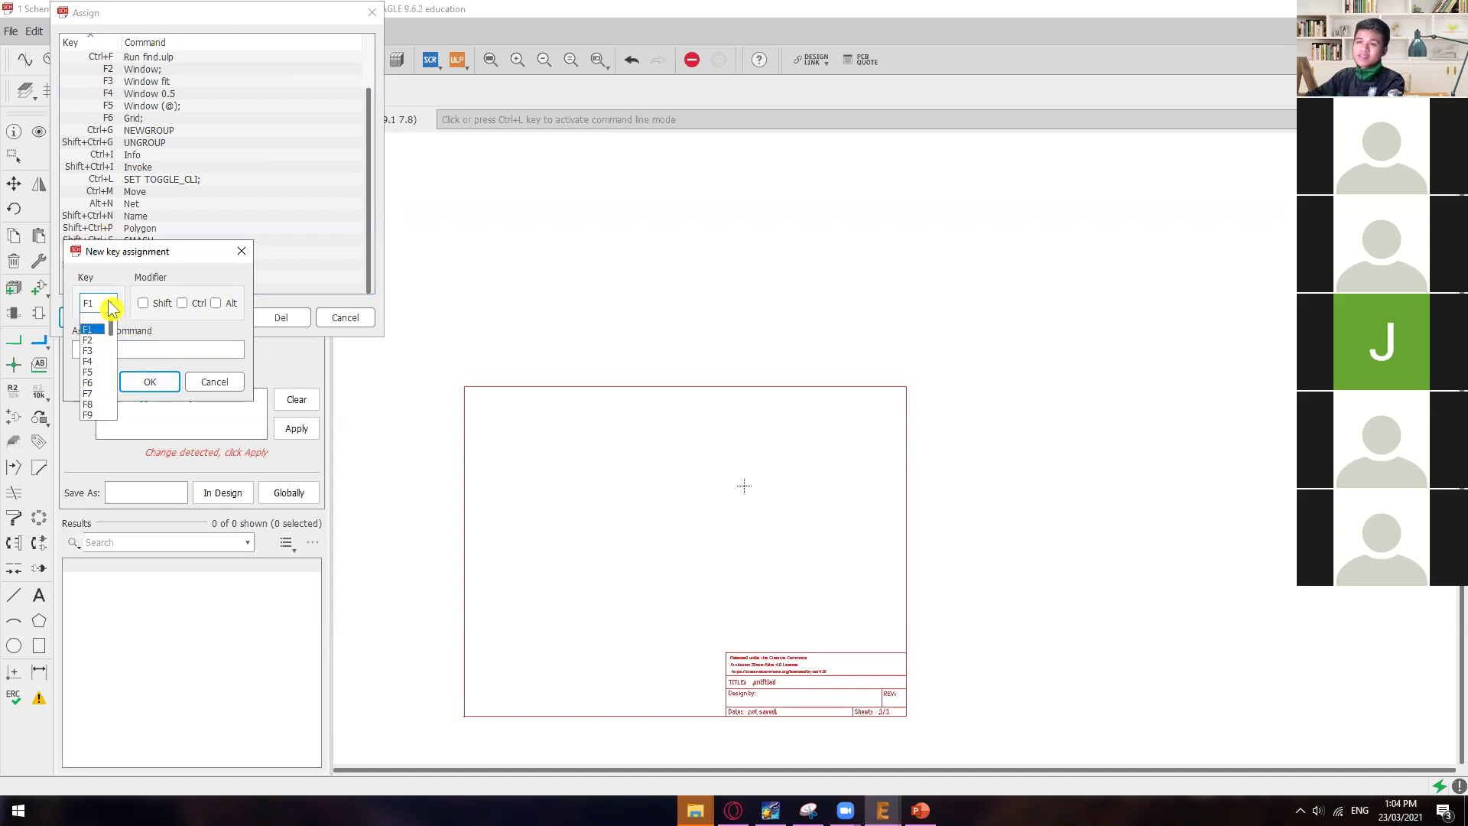
click(138, 332)
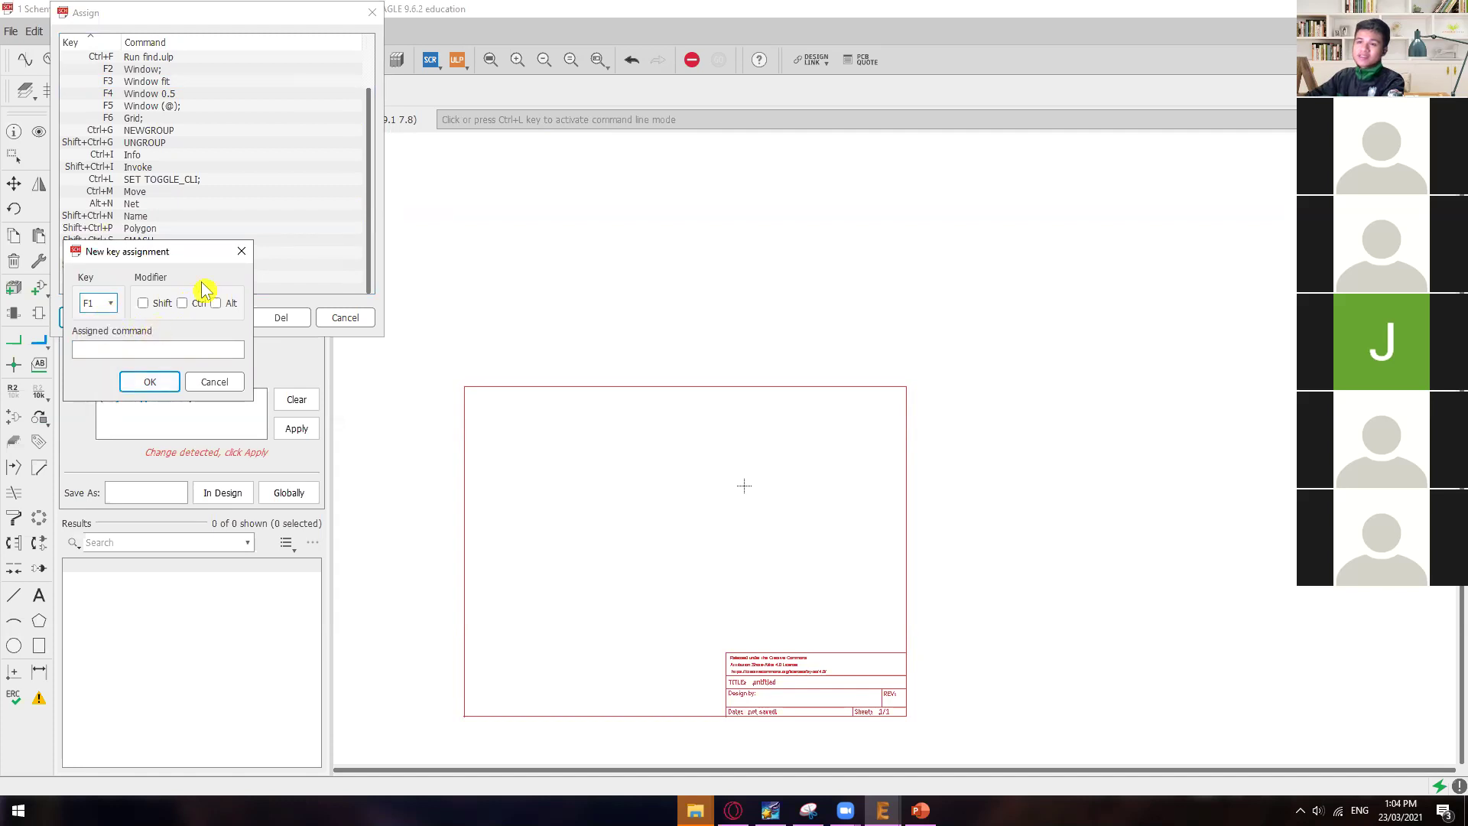
click(241, 252)
scroll(278, 249, down, 2)
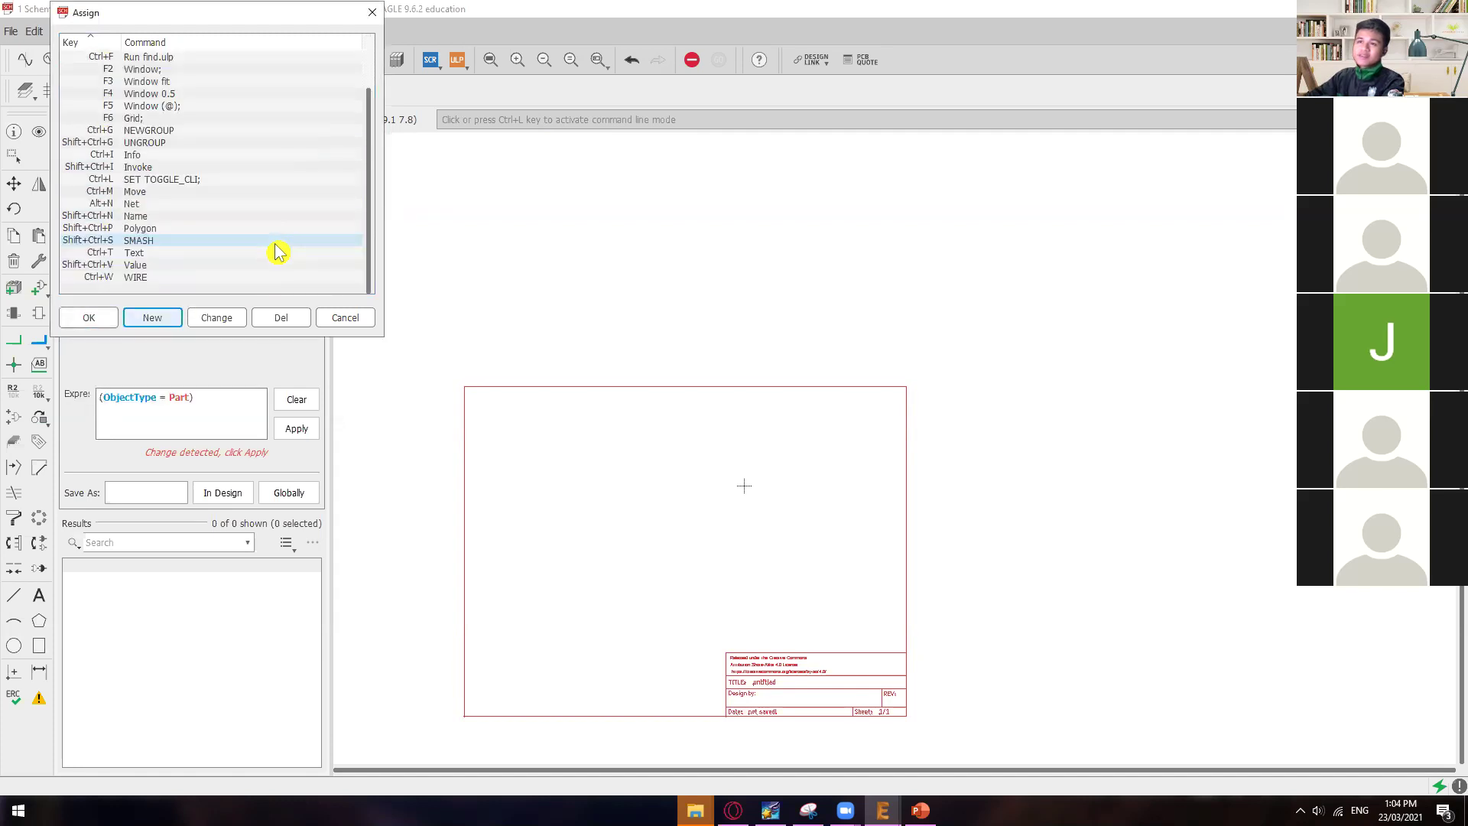
scroll(277, 246, up, 2)
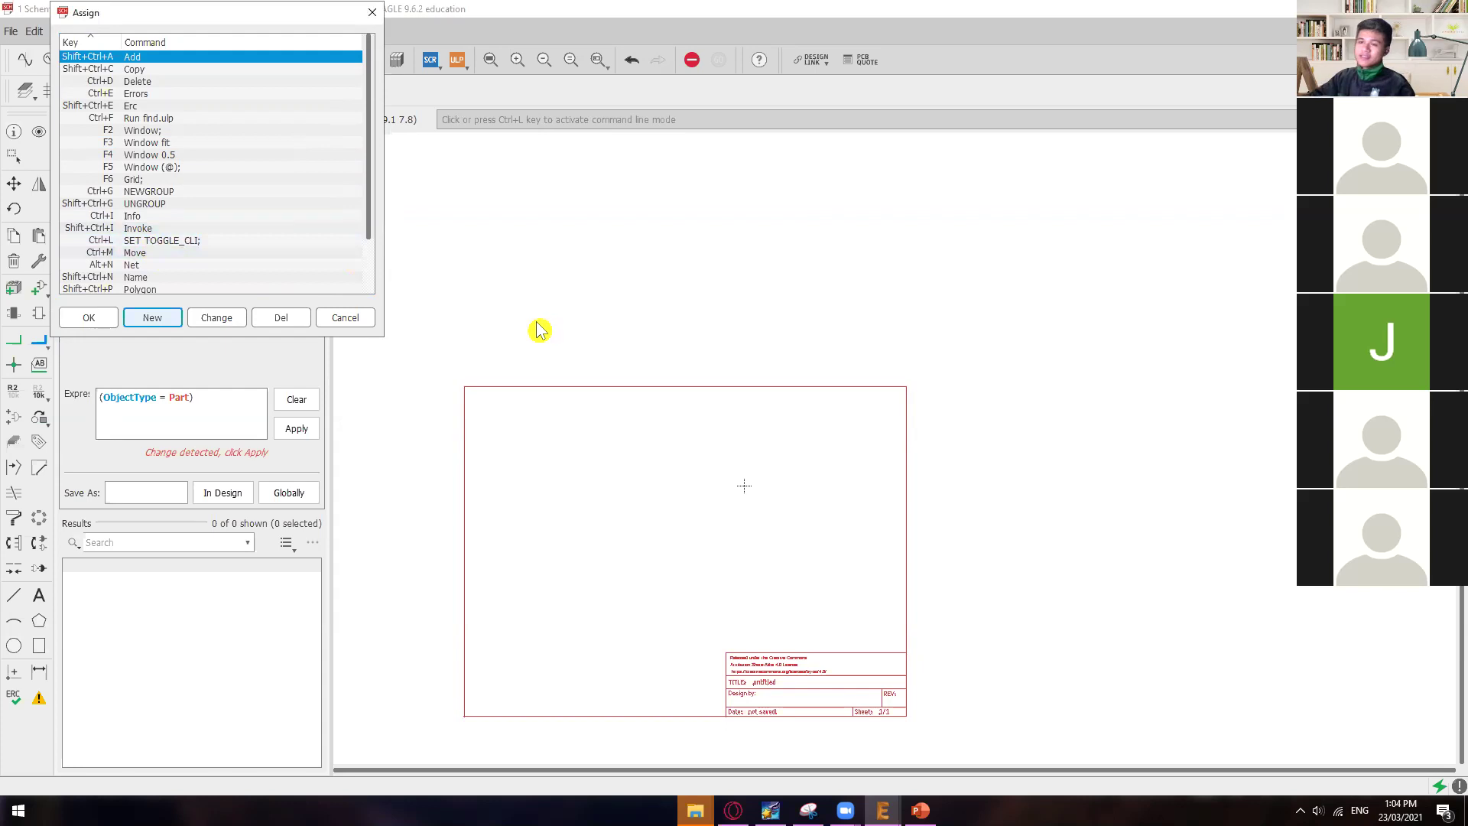
click(372, 12)
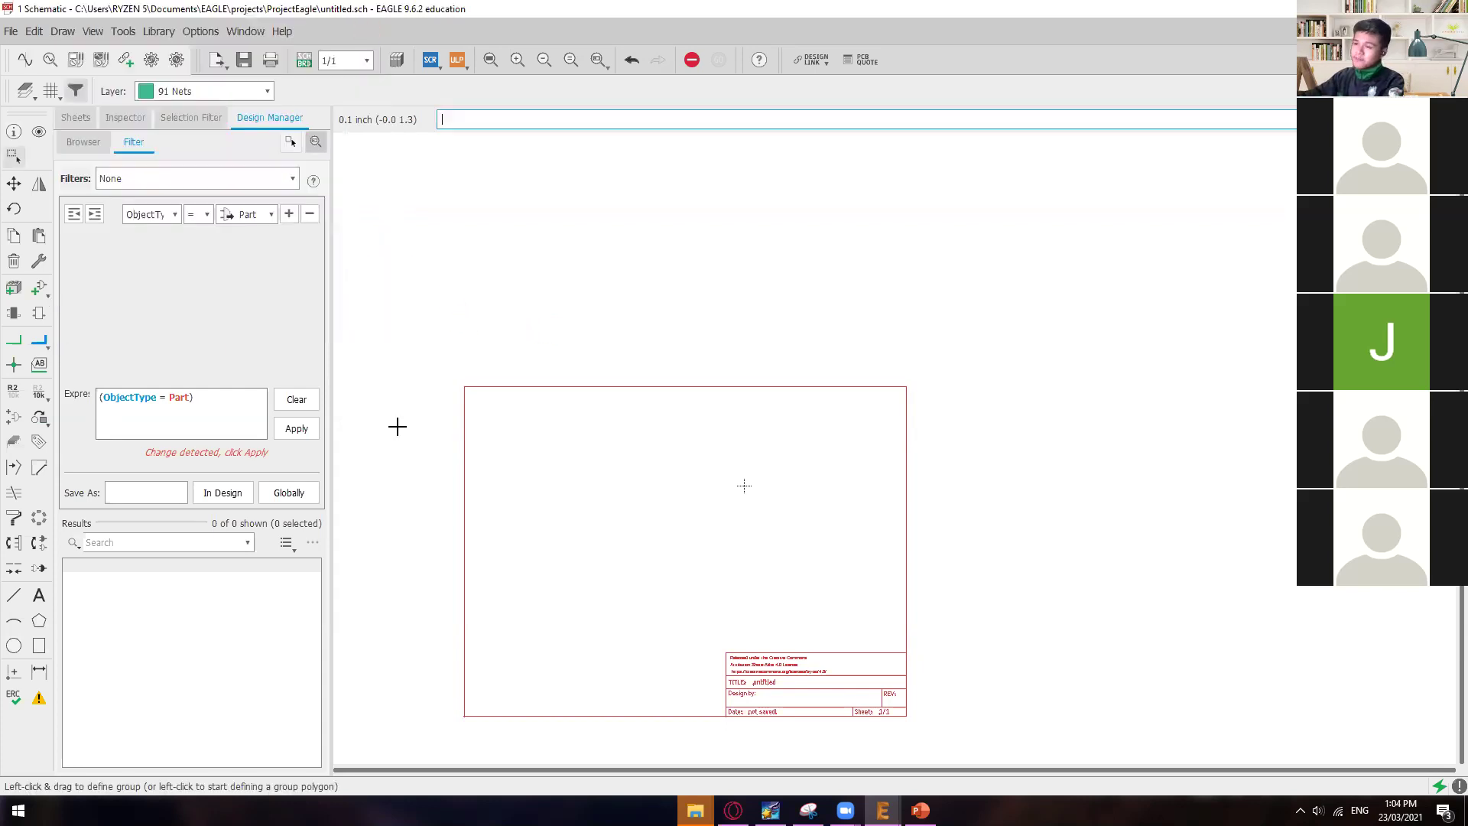
- Save the schematic under the file name ProjectEagle in the ProjectEagle project folder, and switch to the board window
click(244, 73)
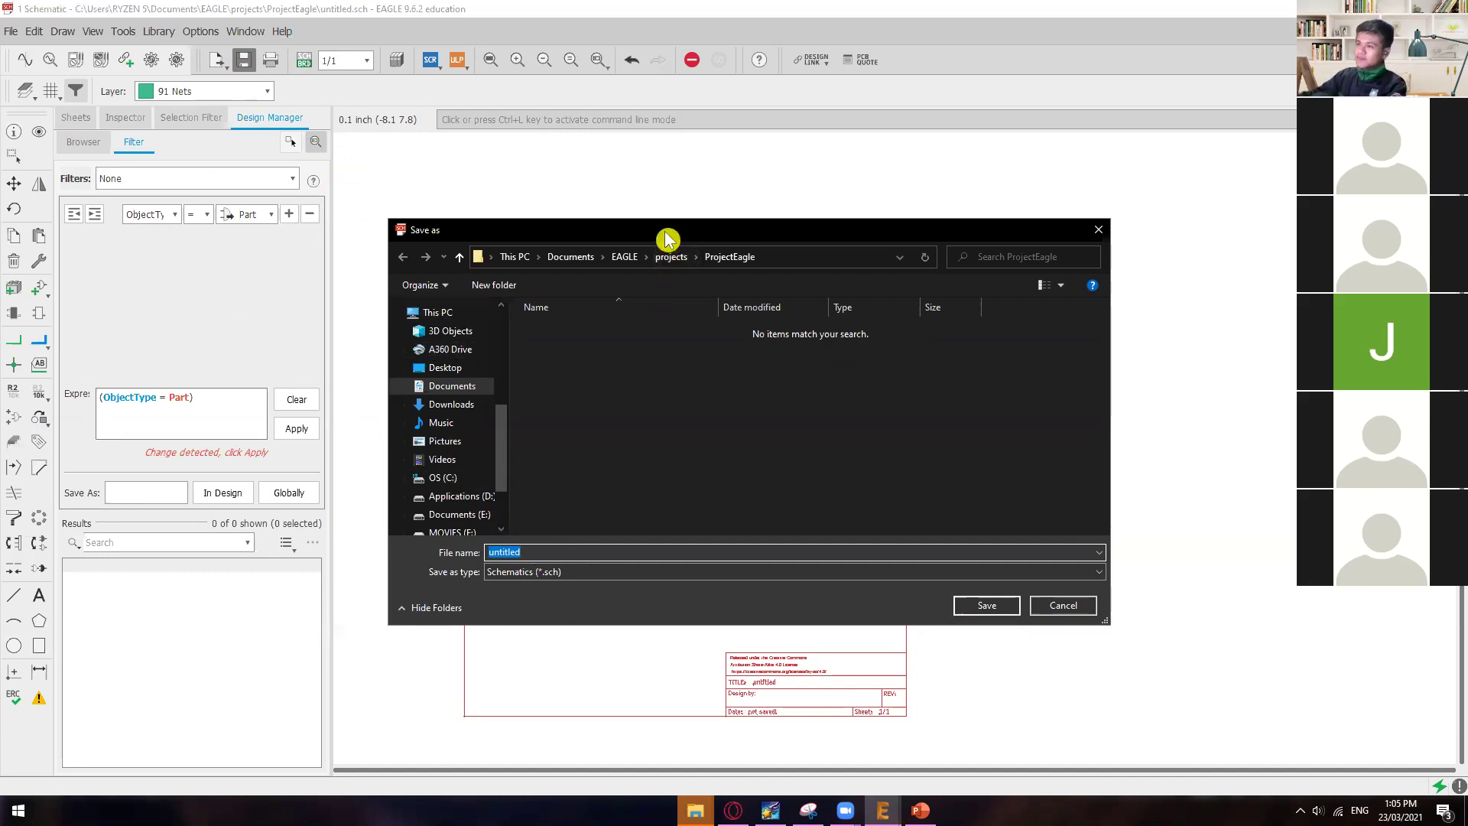
drag(672, 237, 701, 246)
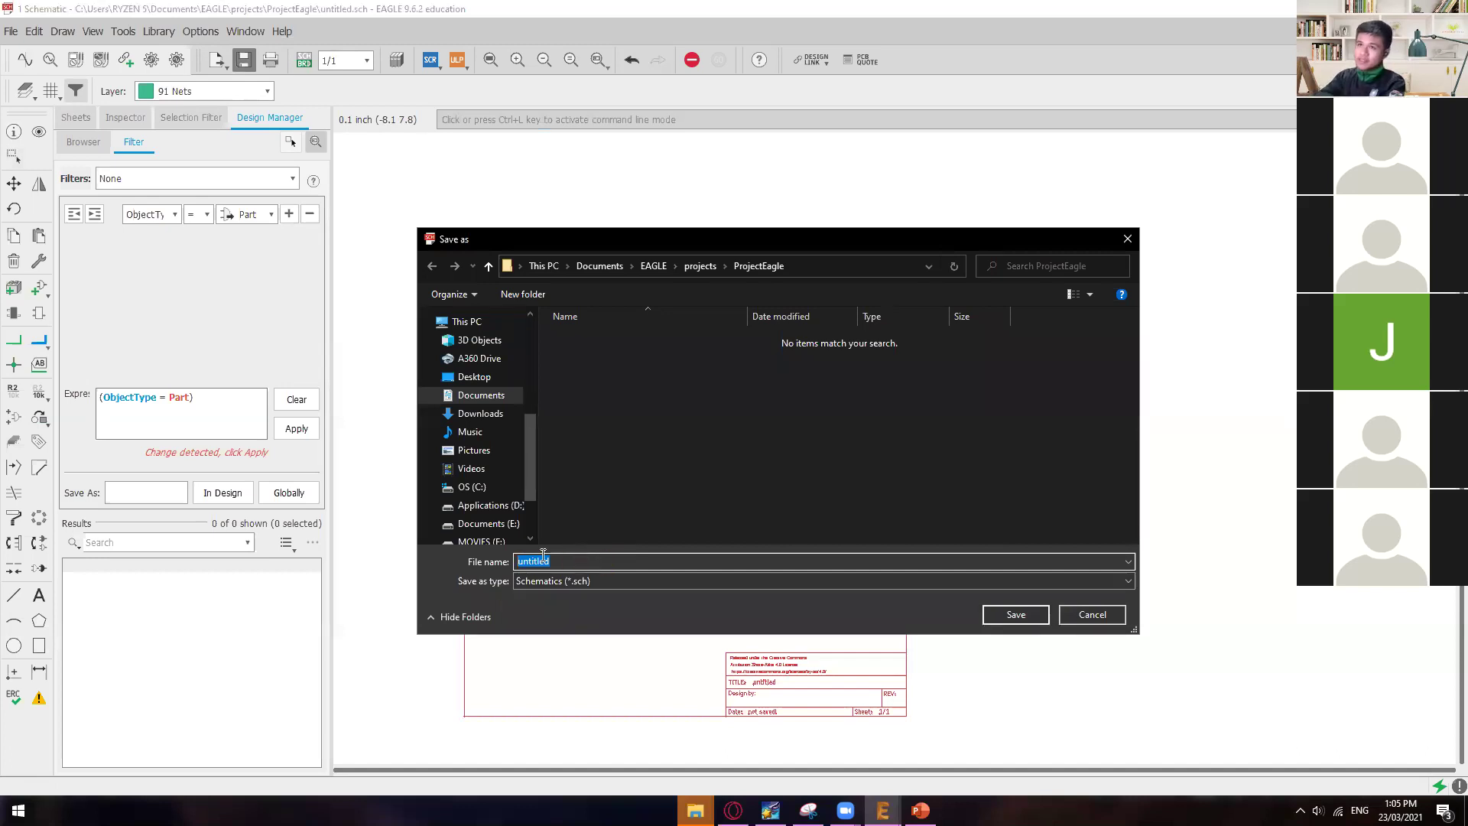
text(ProjectEagle)
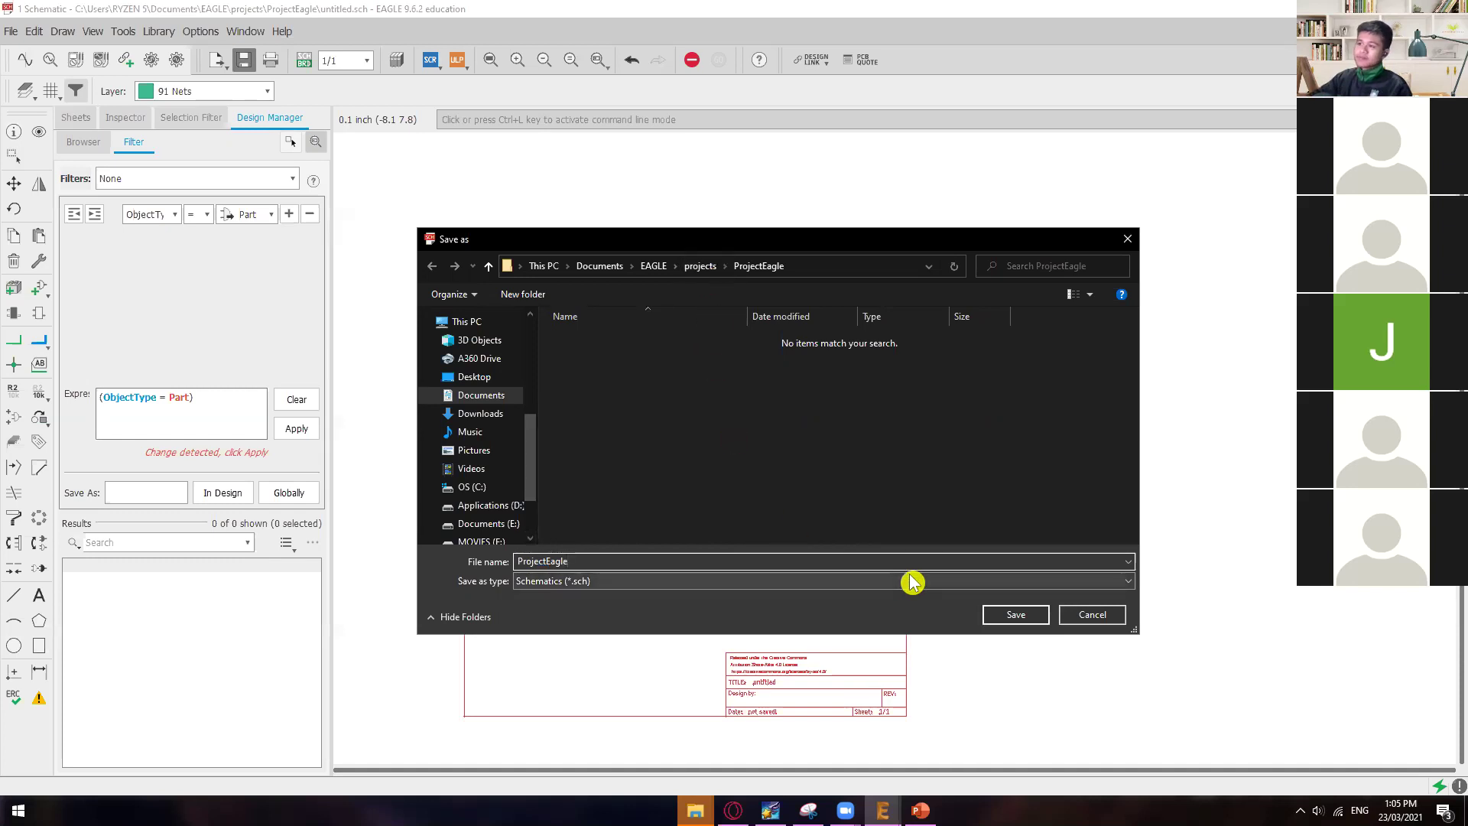
click(1005, 621)
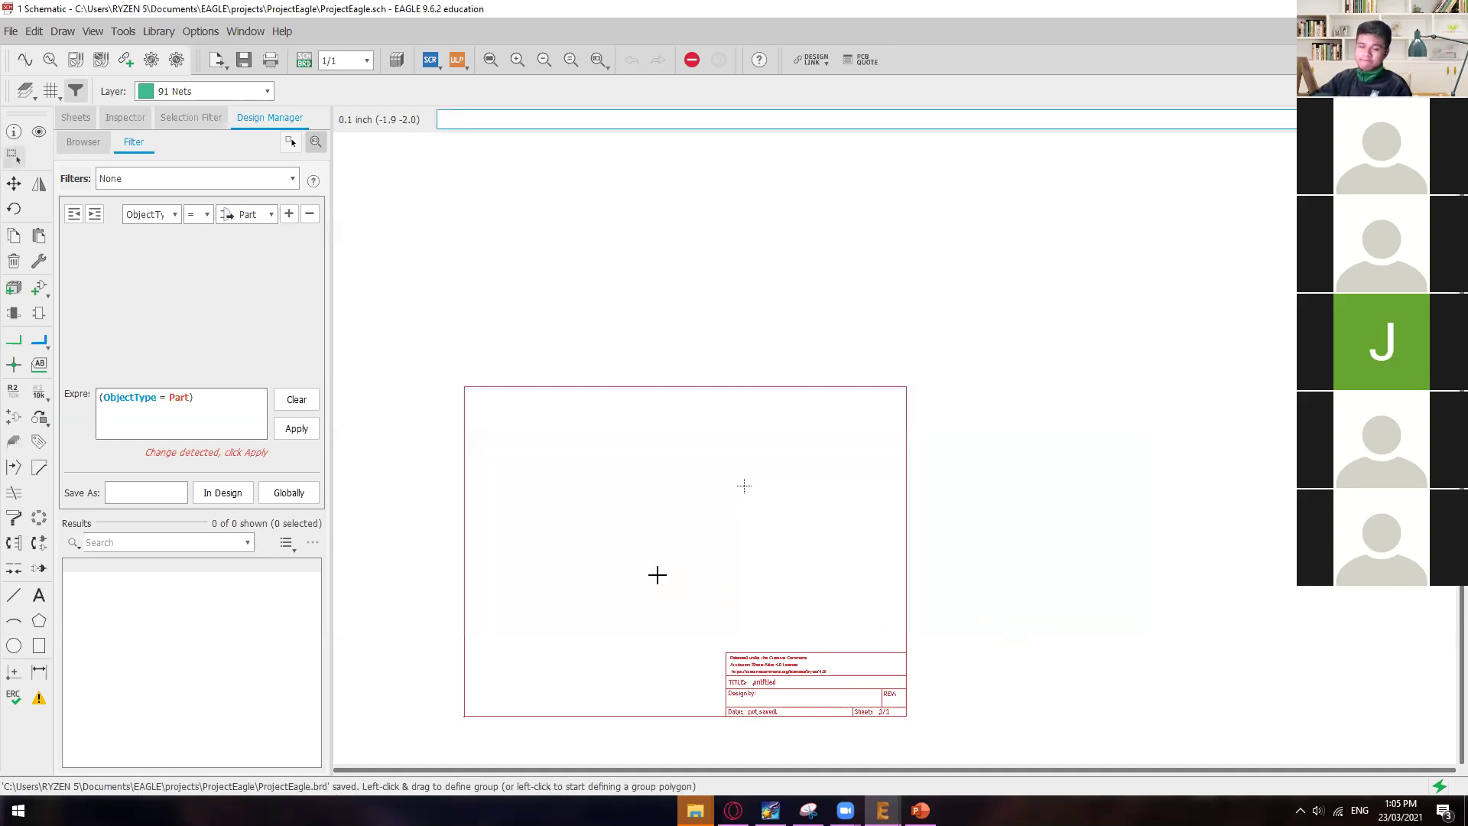
mouse_move(883, 811)
click(988, 749)
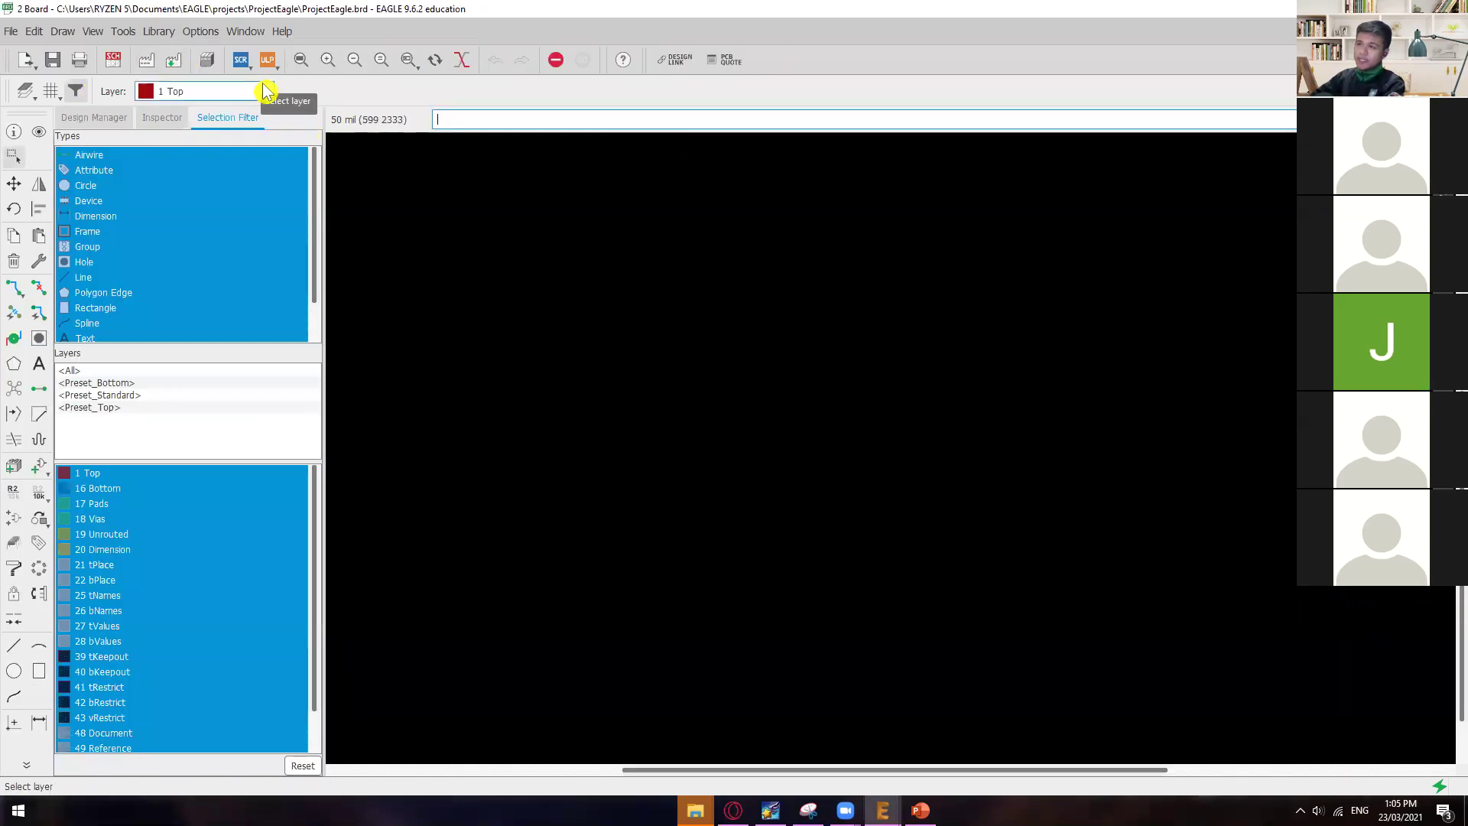
- Save the ProjectEagle board and switch to the Control Panel window
click(56, 67)
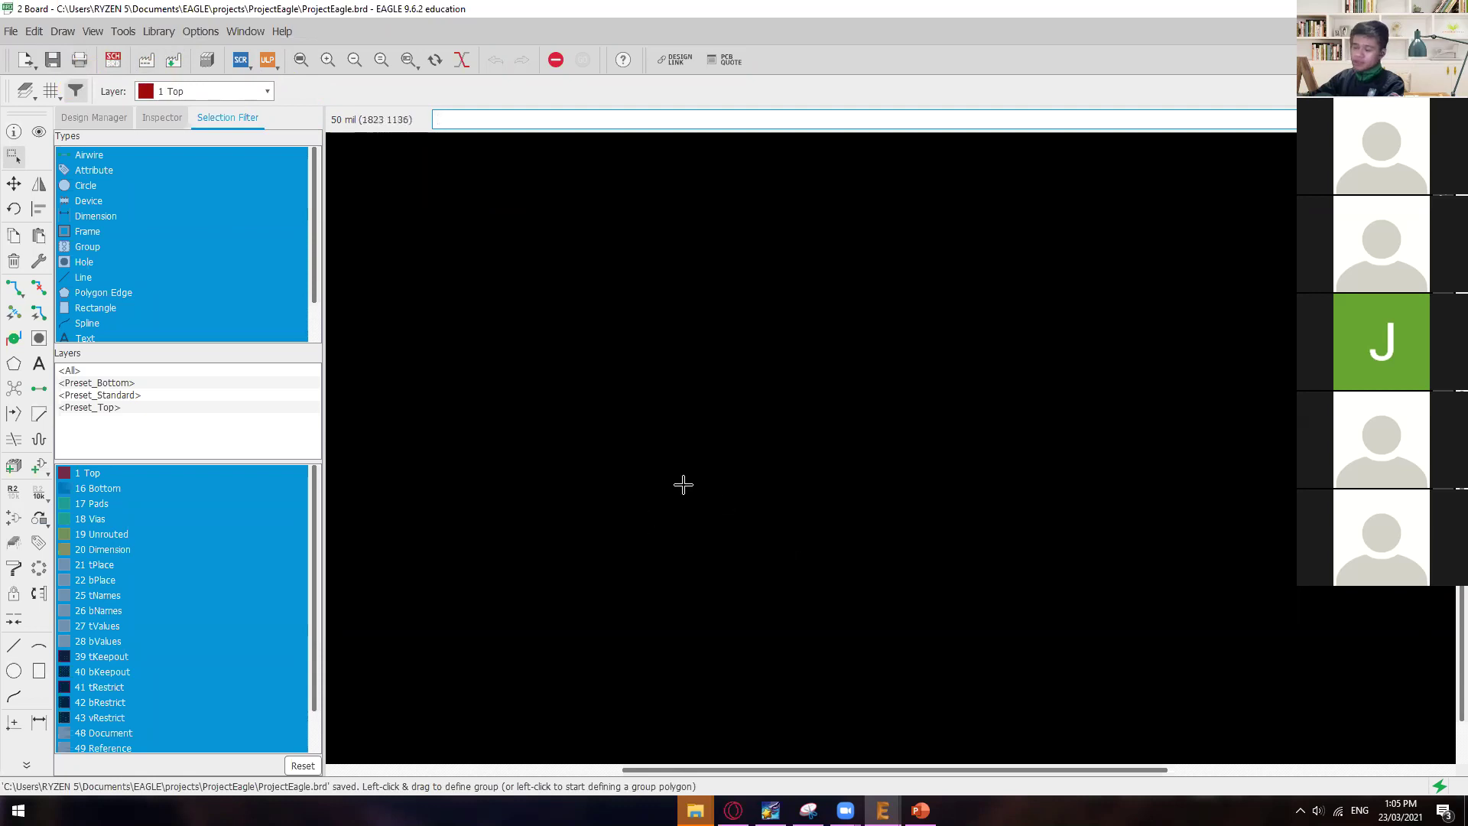
click(883, 809)
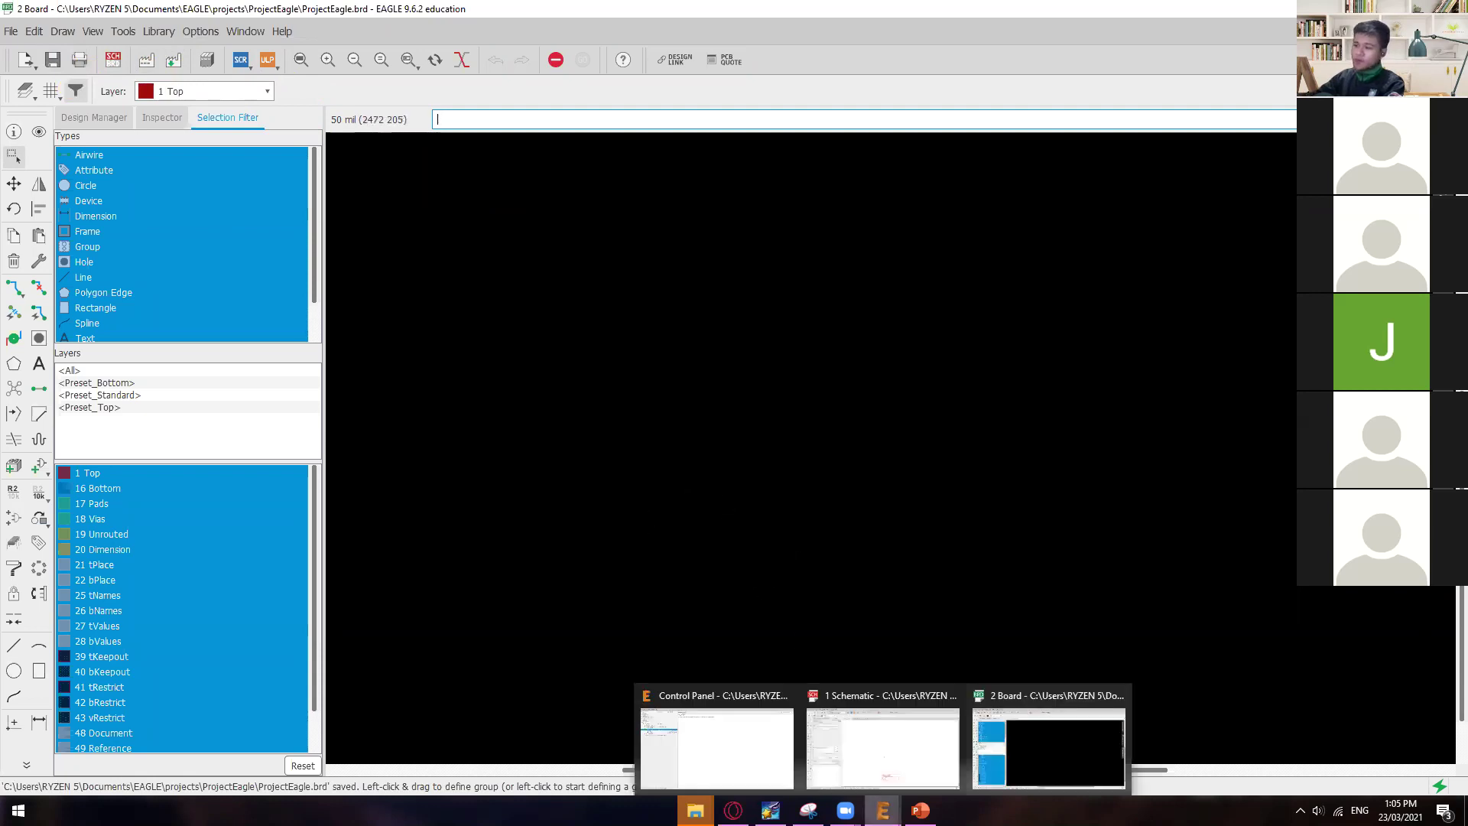
click(848, 730)
click(883, 809)
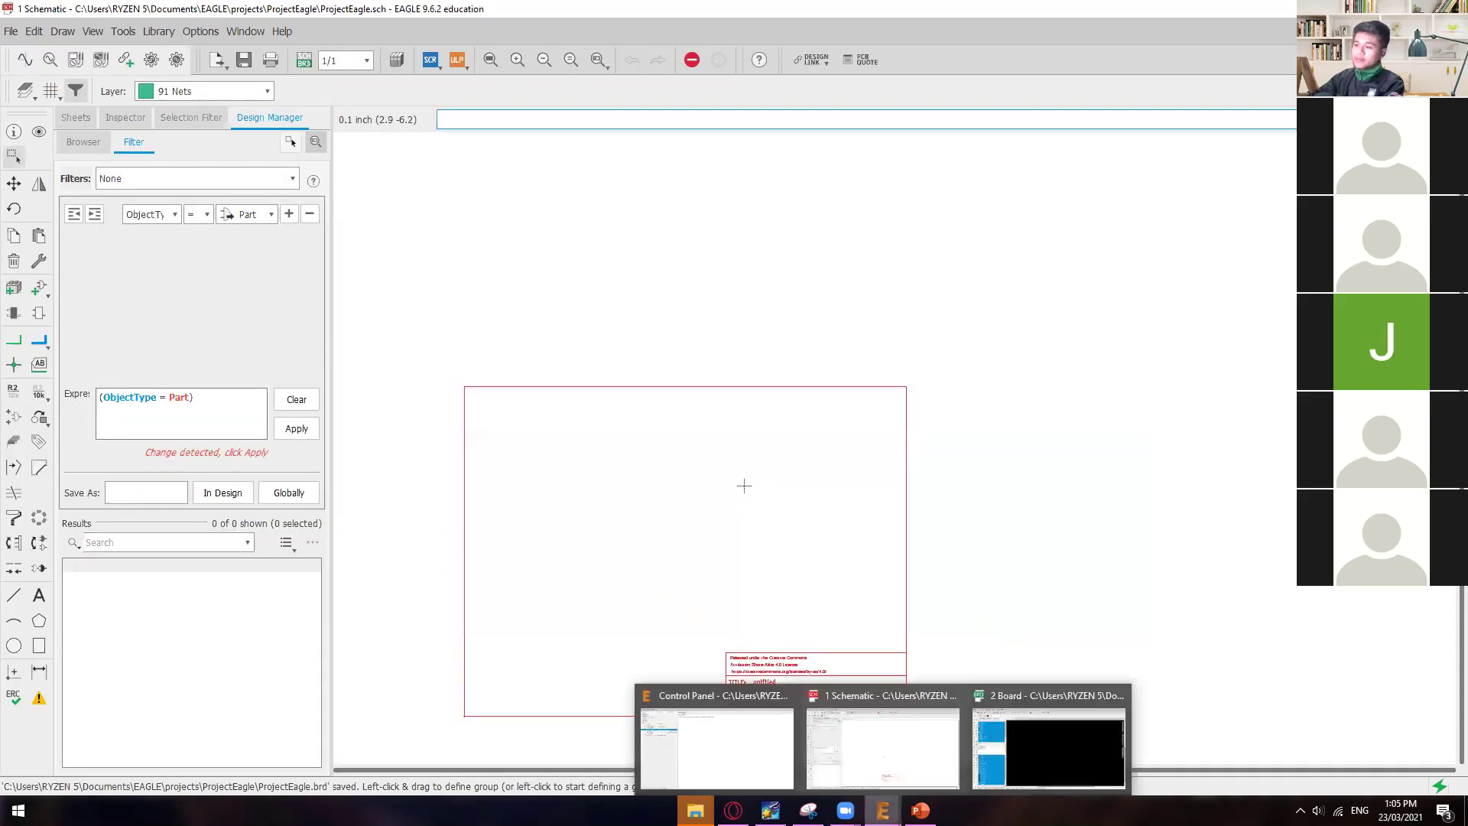
click(721, 747)
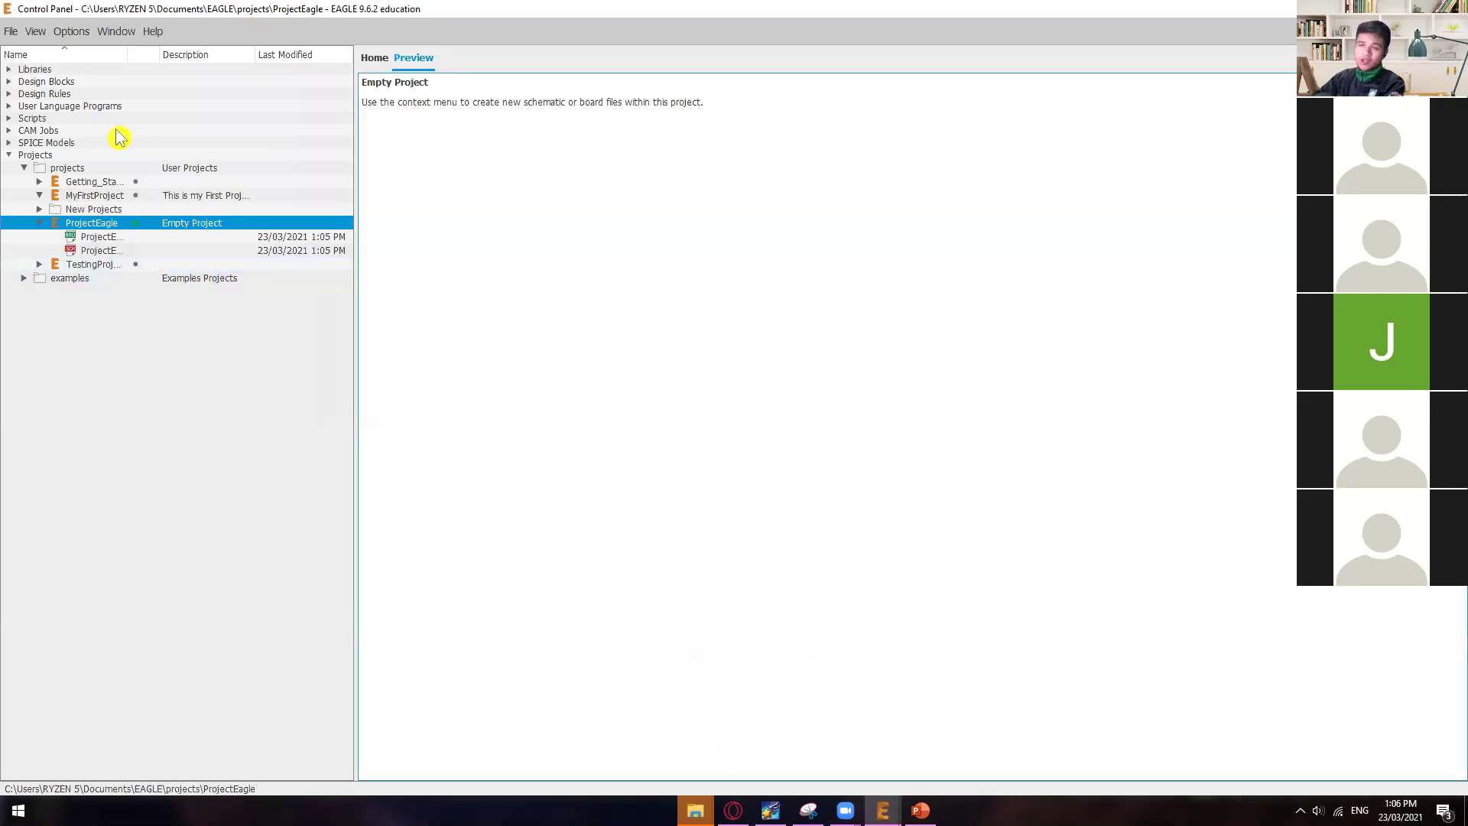
- Widen the Name column of the project tree and compare the previews of ProjectEagle.brd and ProjectEagle.sch
drag(159, 55, 203, 72)
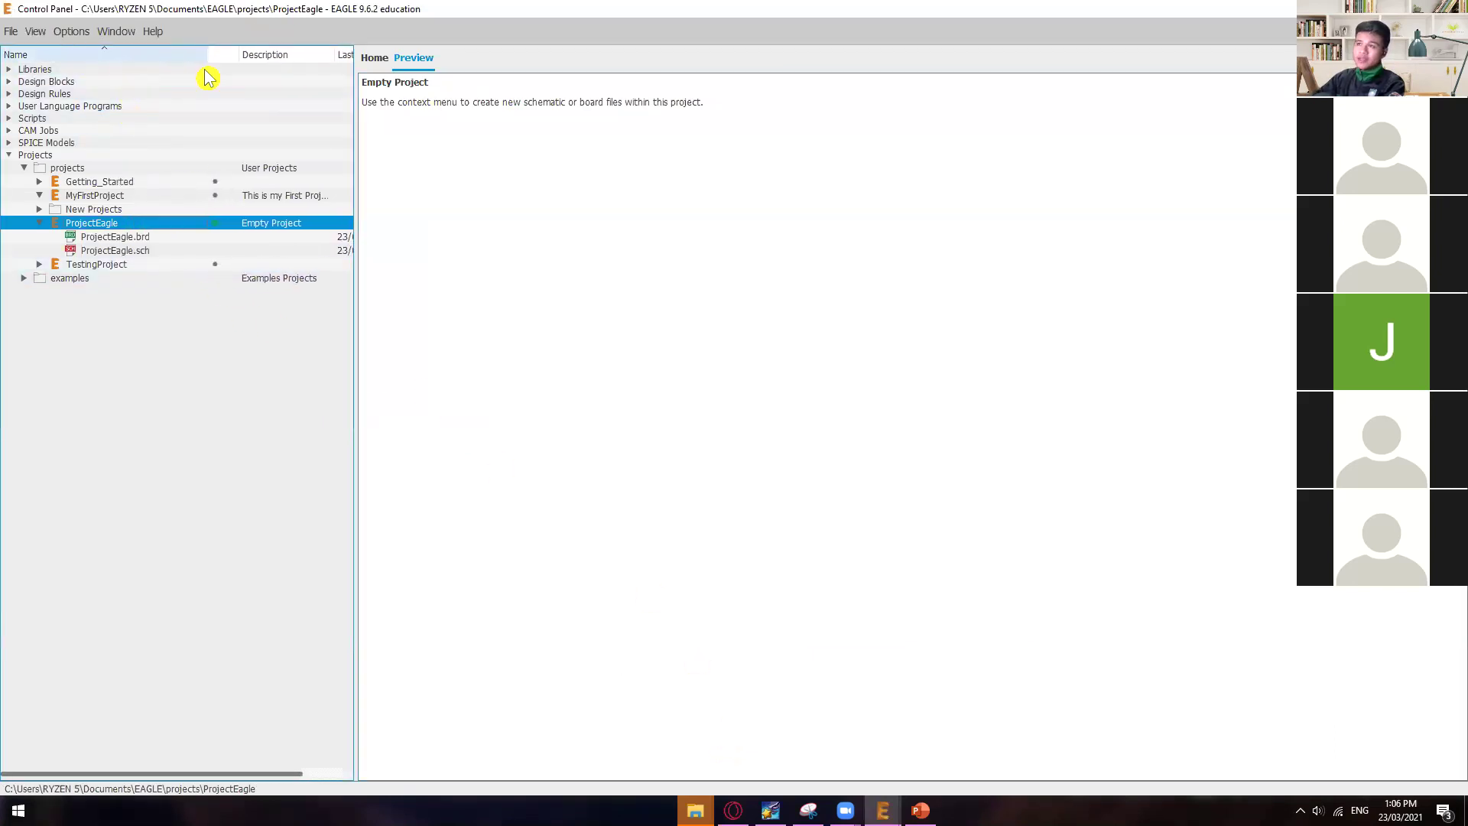
click(136, 238)
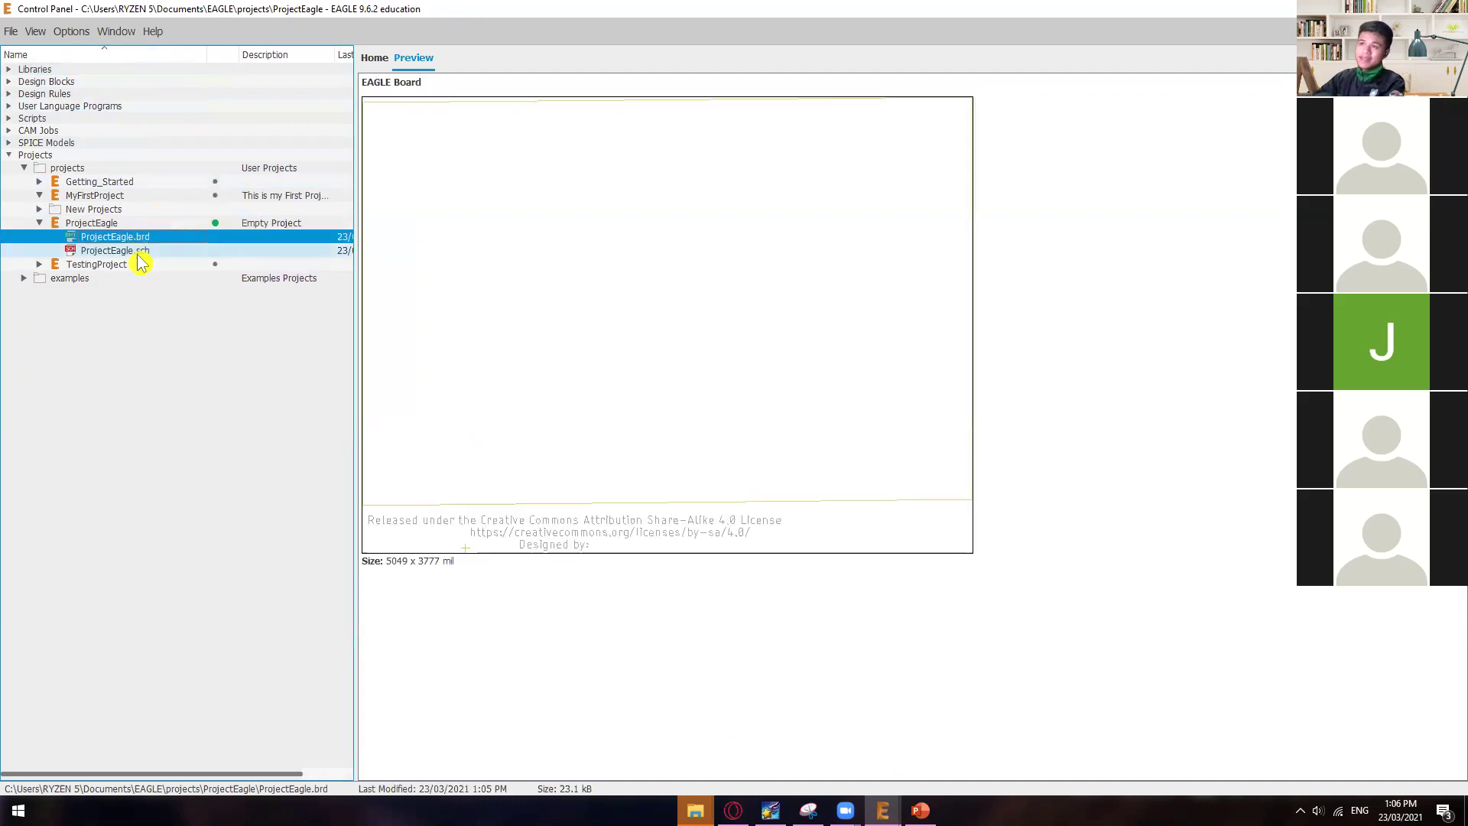
click(135, 252)
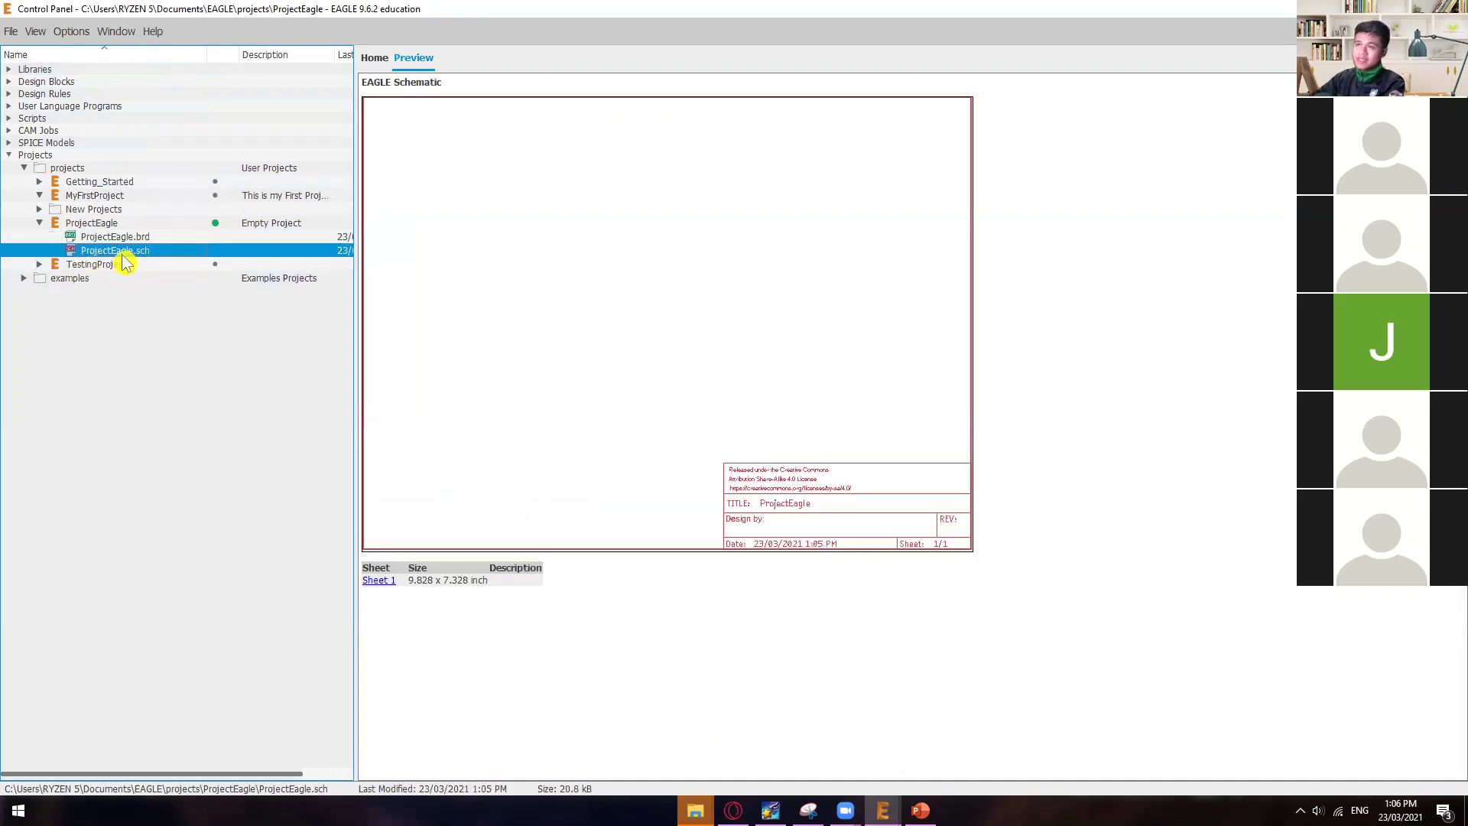
click(122, 238)
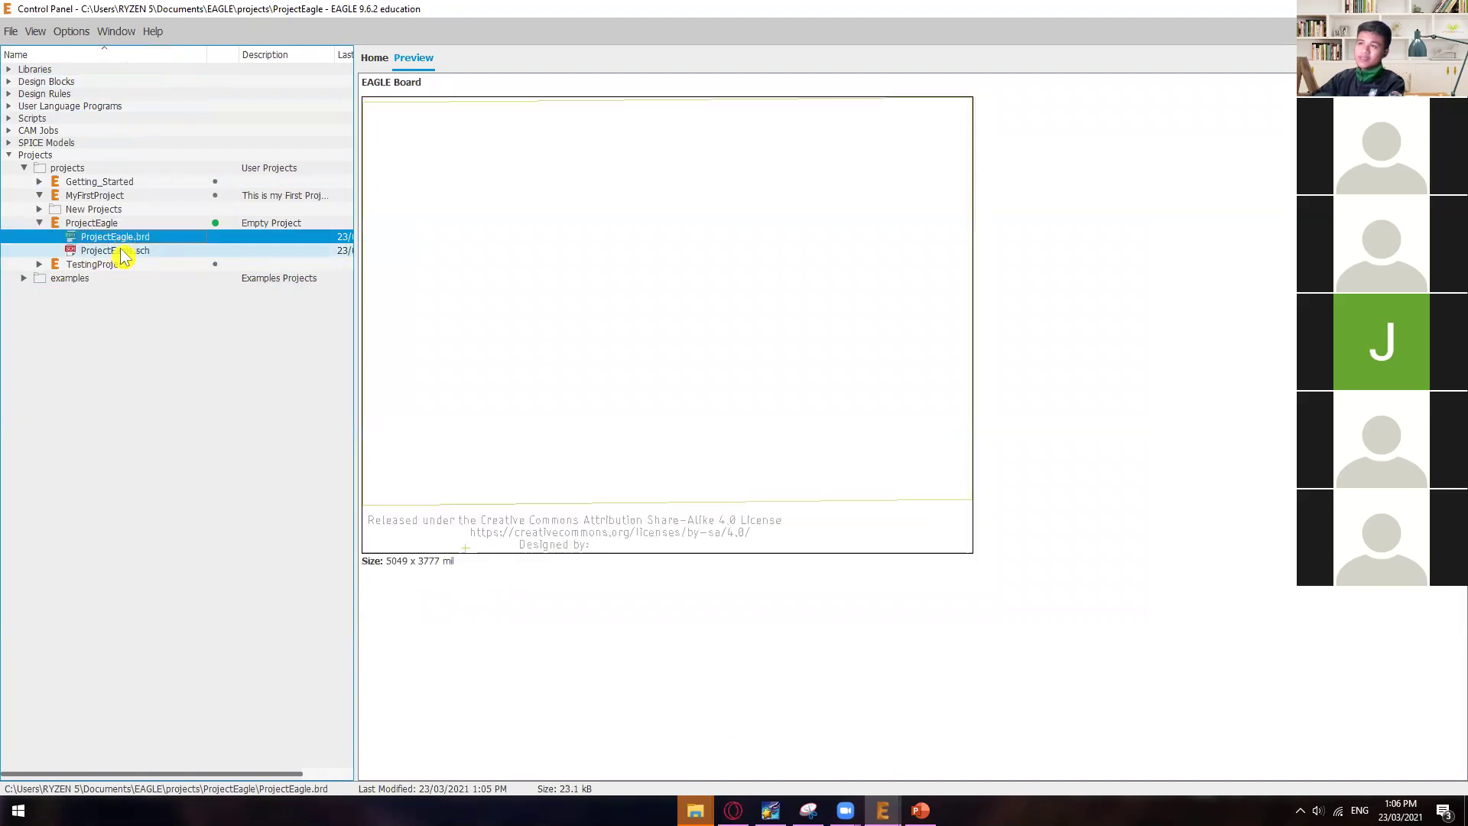
click(124, 256)
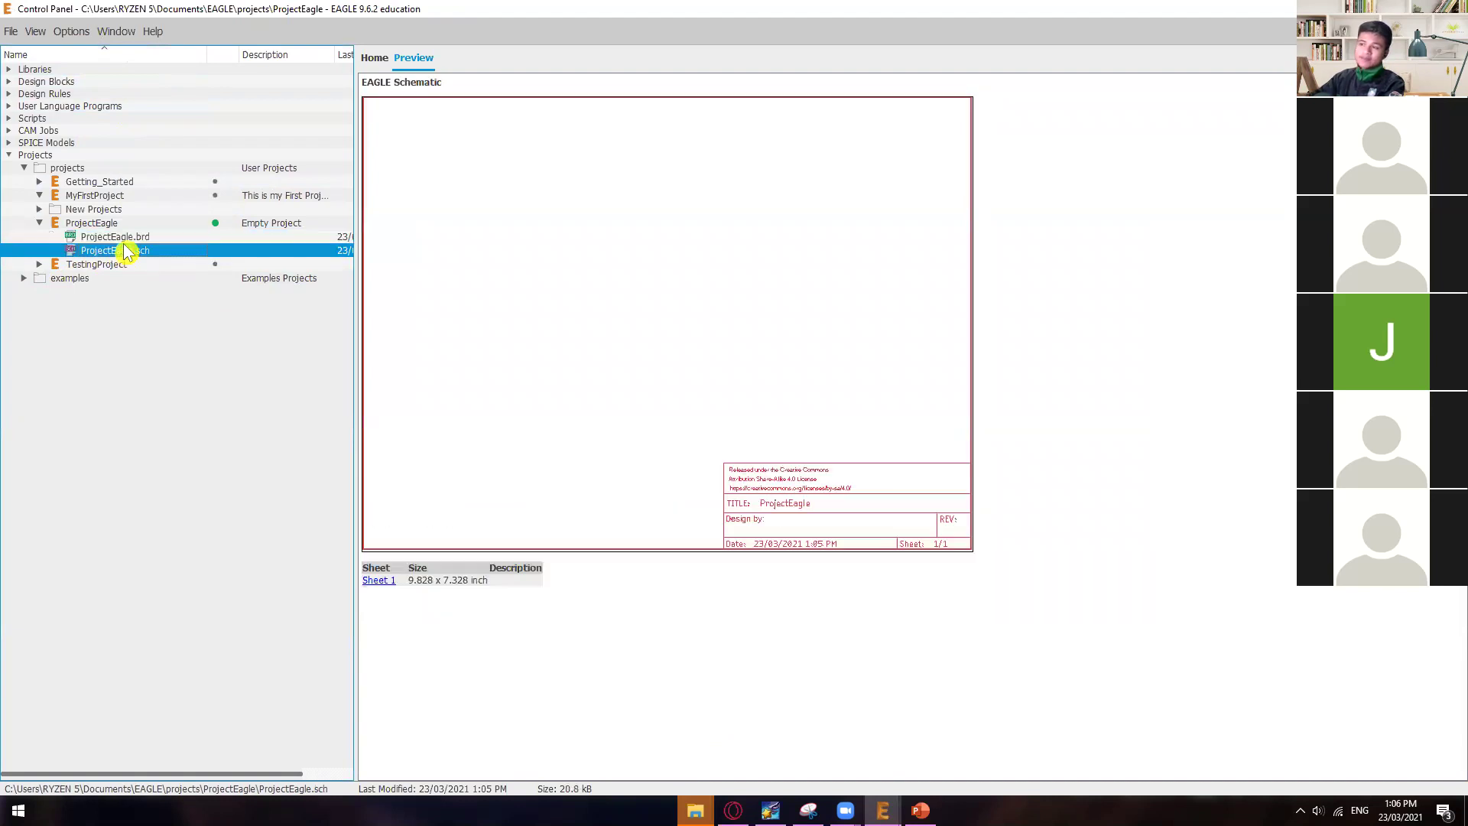
click(127, 237)
click(128, 251)
click(128, 238)
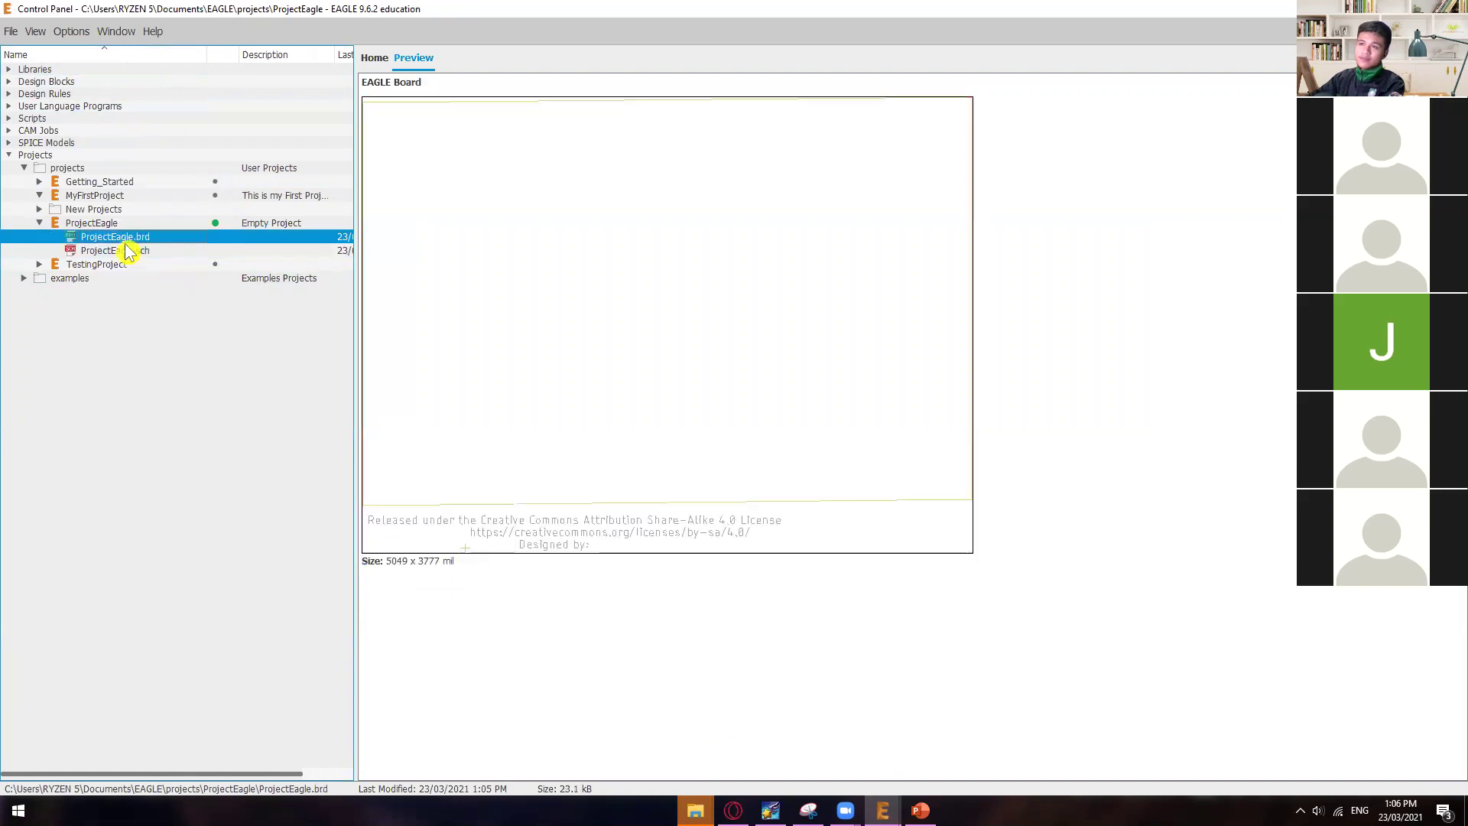
click(128, 251)
click(128, 237)
click(128, 250)
click(128, 238)
click(129, 250)
click(128, 238)
click(130, 251)
click(130, 238)
click(128, 251)
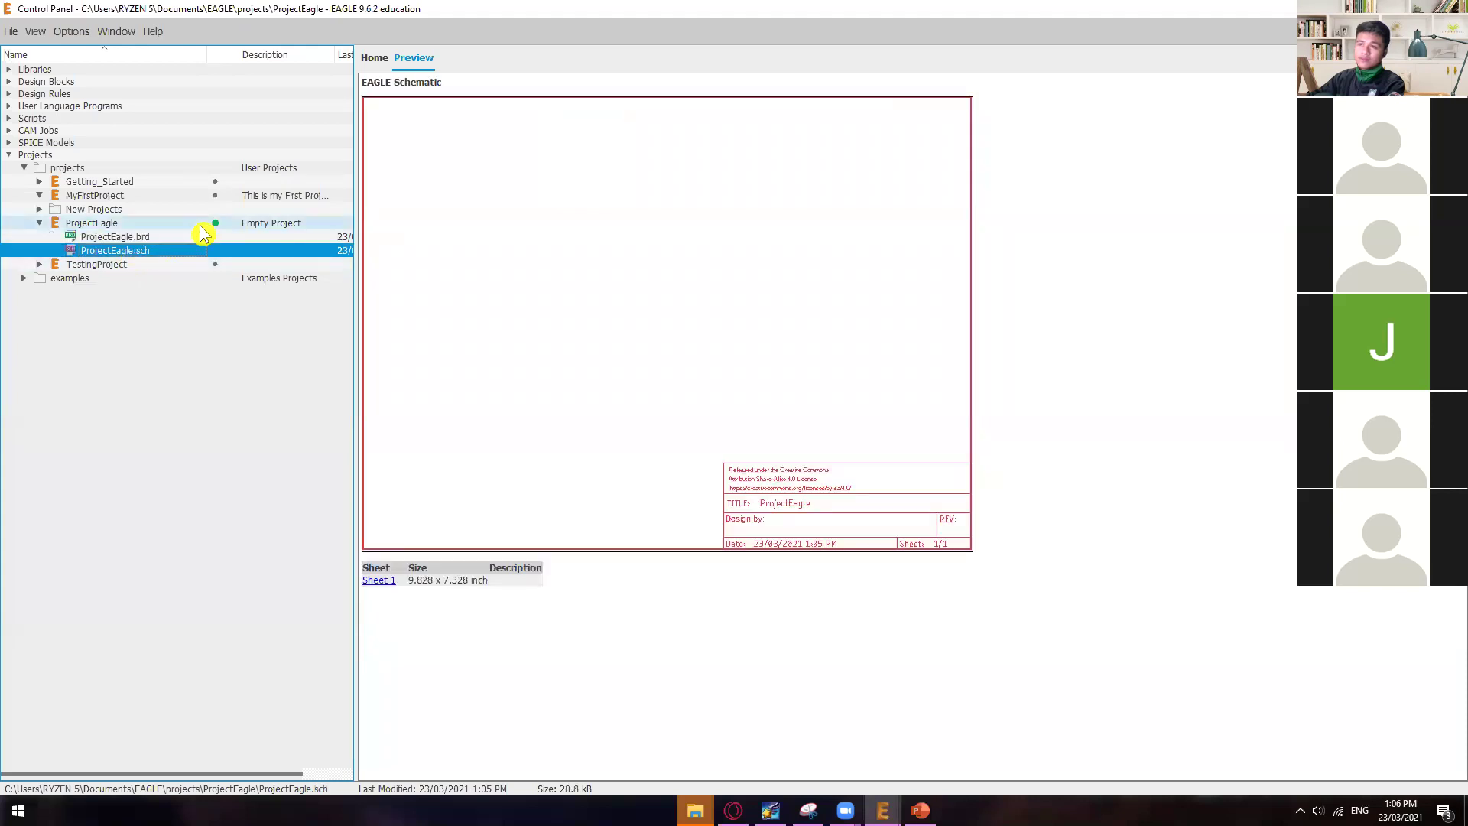
- Edit the ProjectEagle project's description and enter "Created at March 23, 2021" as its first line
click(134, 226)
right_click(136, 223)
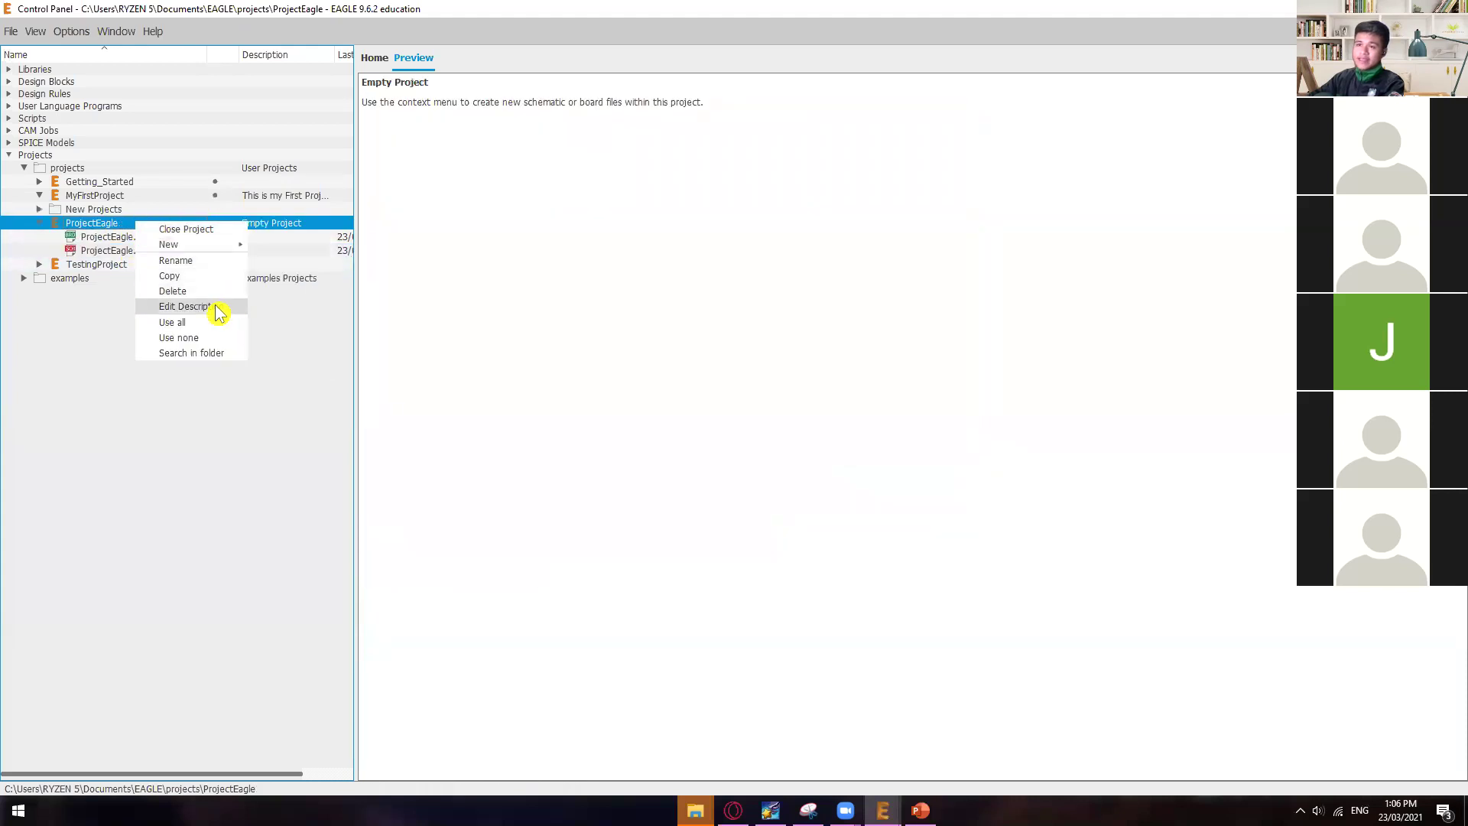
click(115, 221)
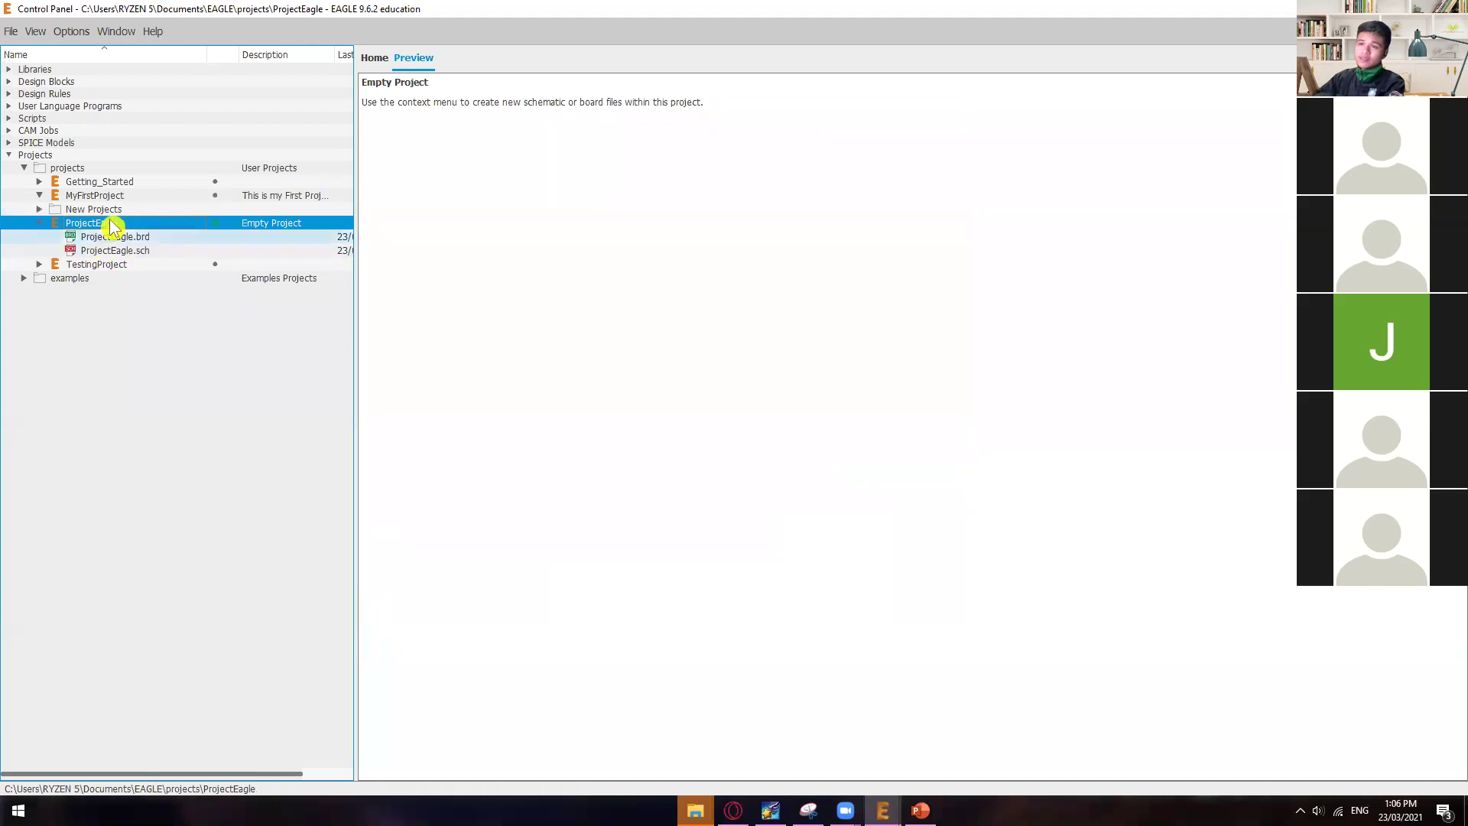
right_click(104, 224)
click(174, 308)
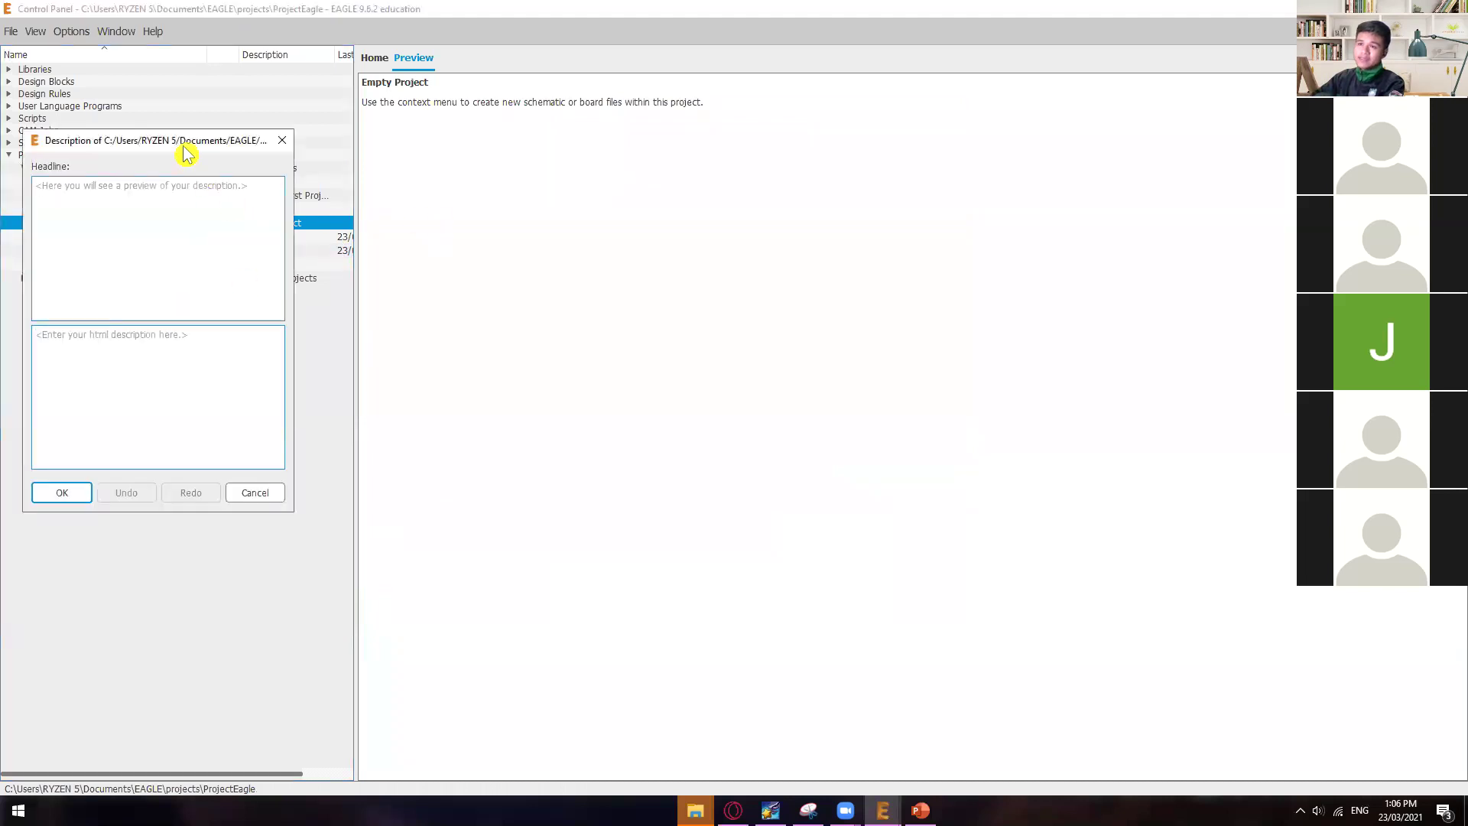
drag(191, 155, 559, 206)
click(514, 405)
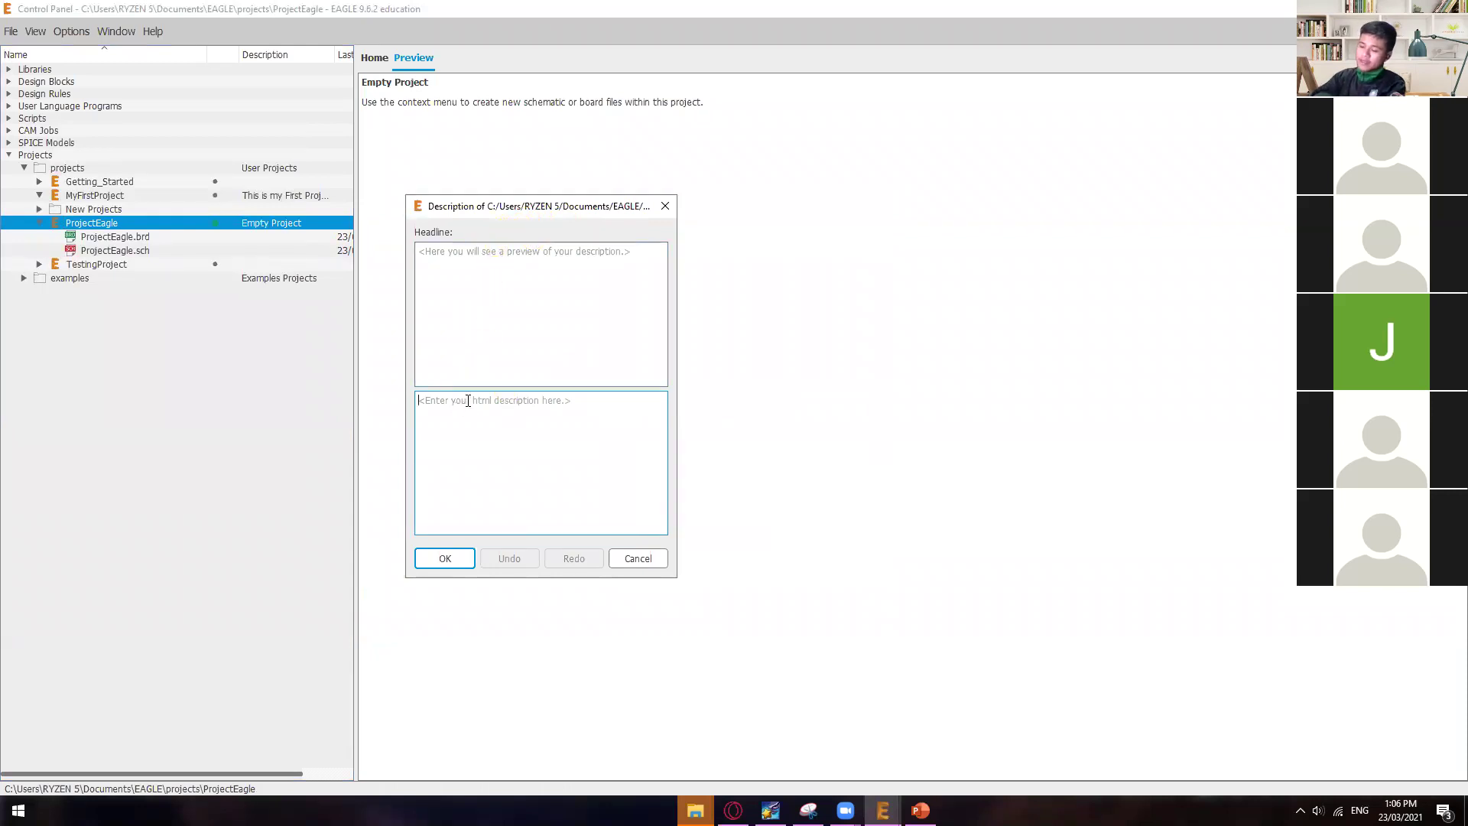
text(Created at)
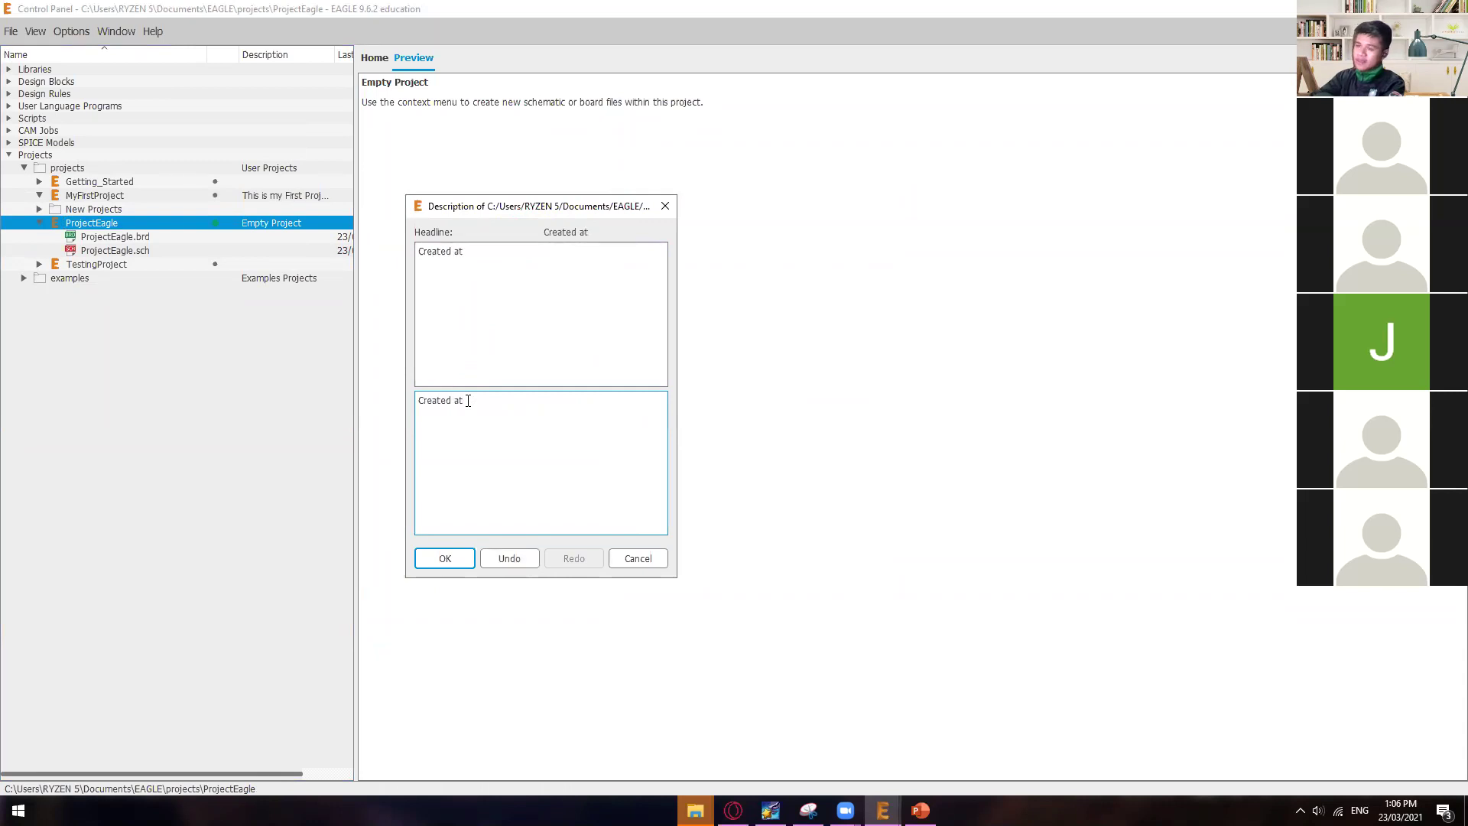
text( June)
key(BackSpace)
key(BackSpace)
key(BackSpace)
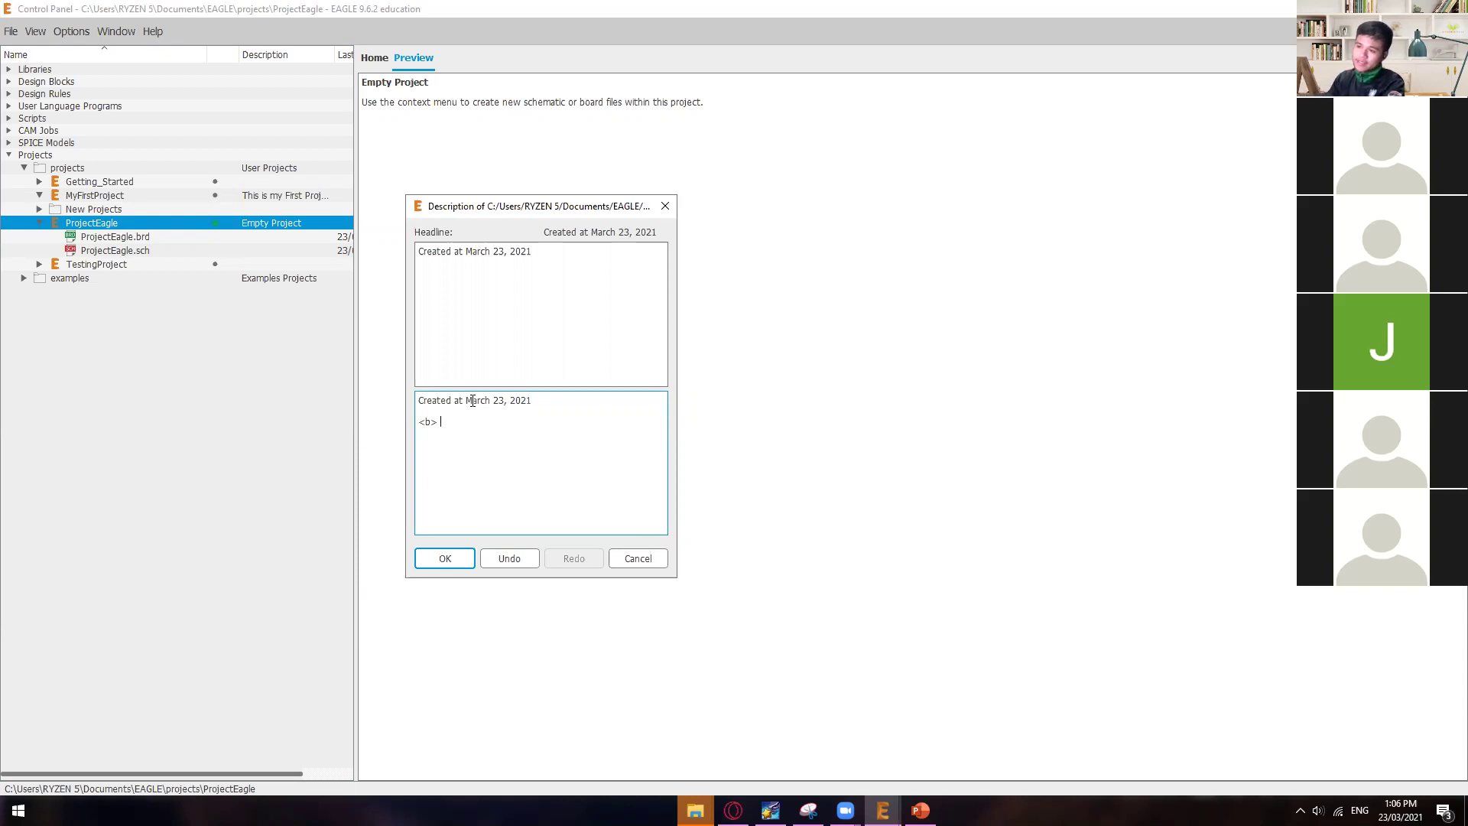
- Add a "Created by" line with the author's full name inside <p> and <b> tags, and confirm the description
text(d by Denmel Paul Saavedra </b>)
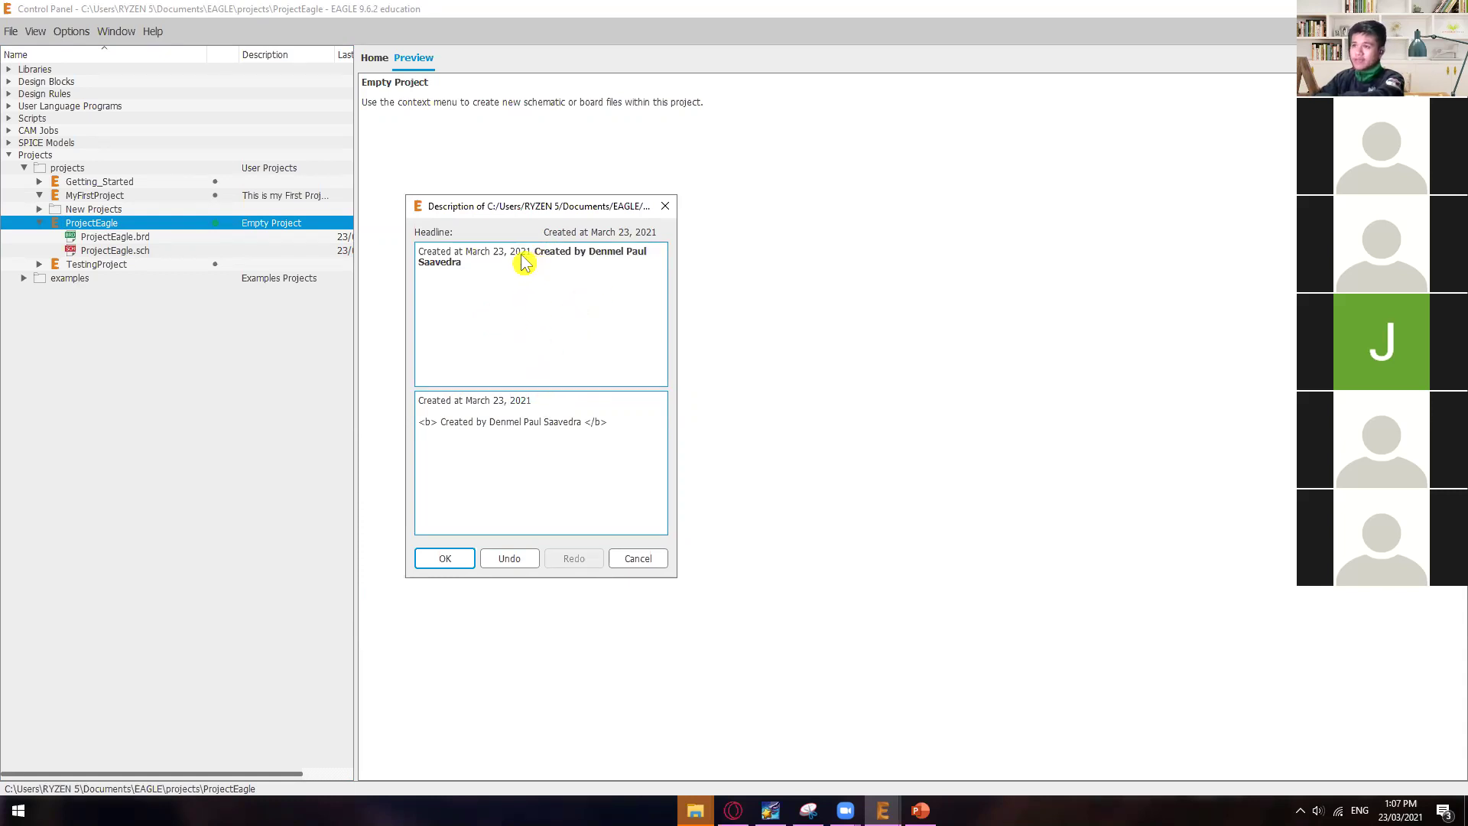
click(419, 421)
key(Return)
text(<p>)
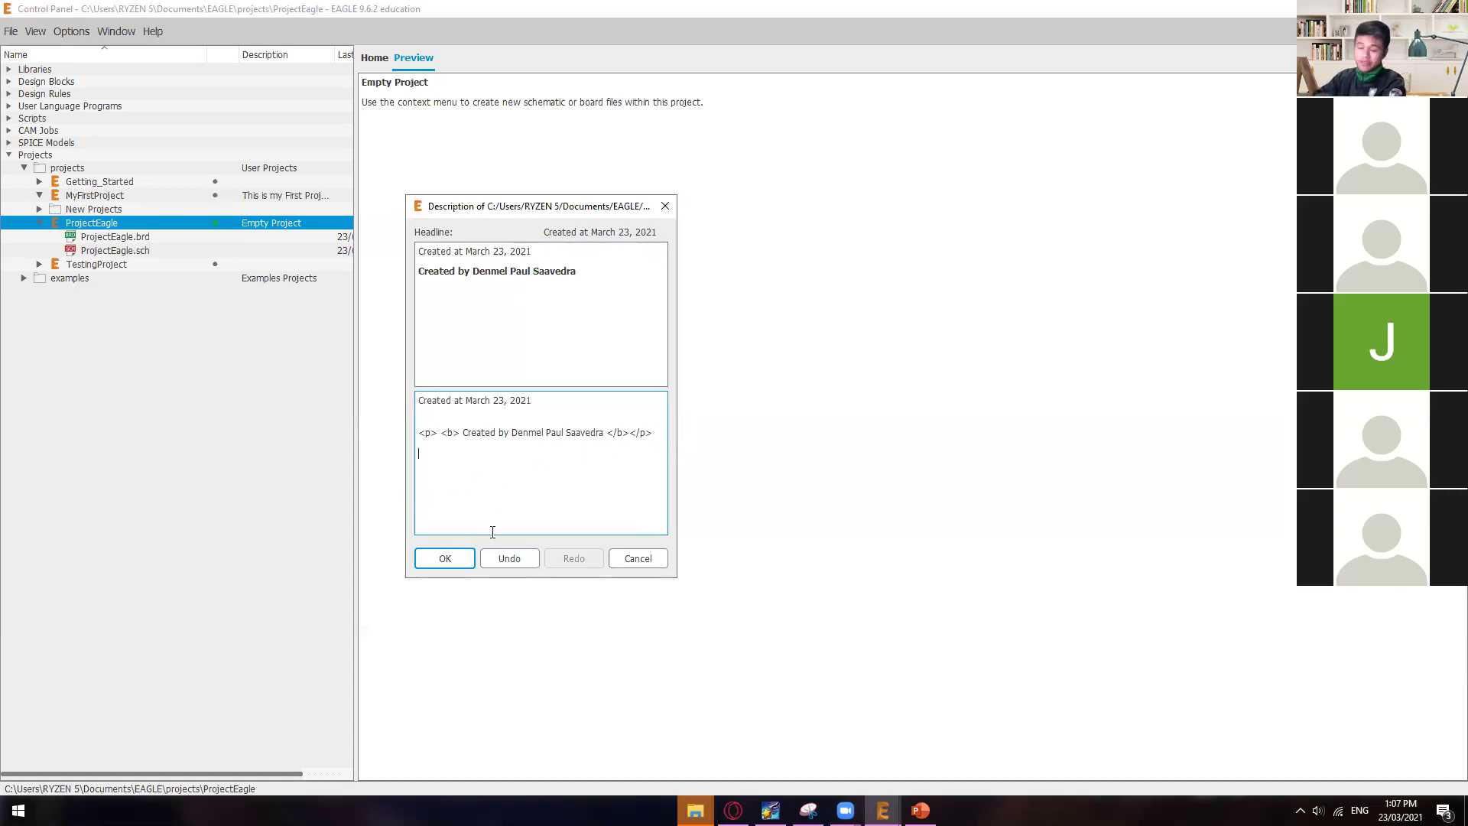
click(446, 558)
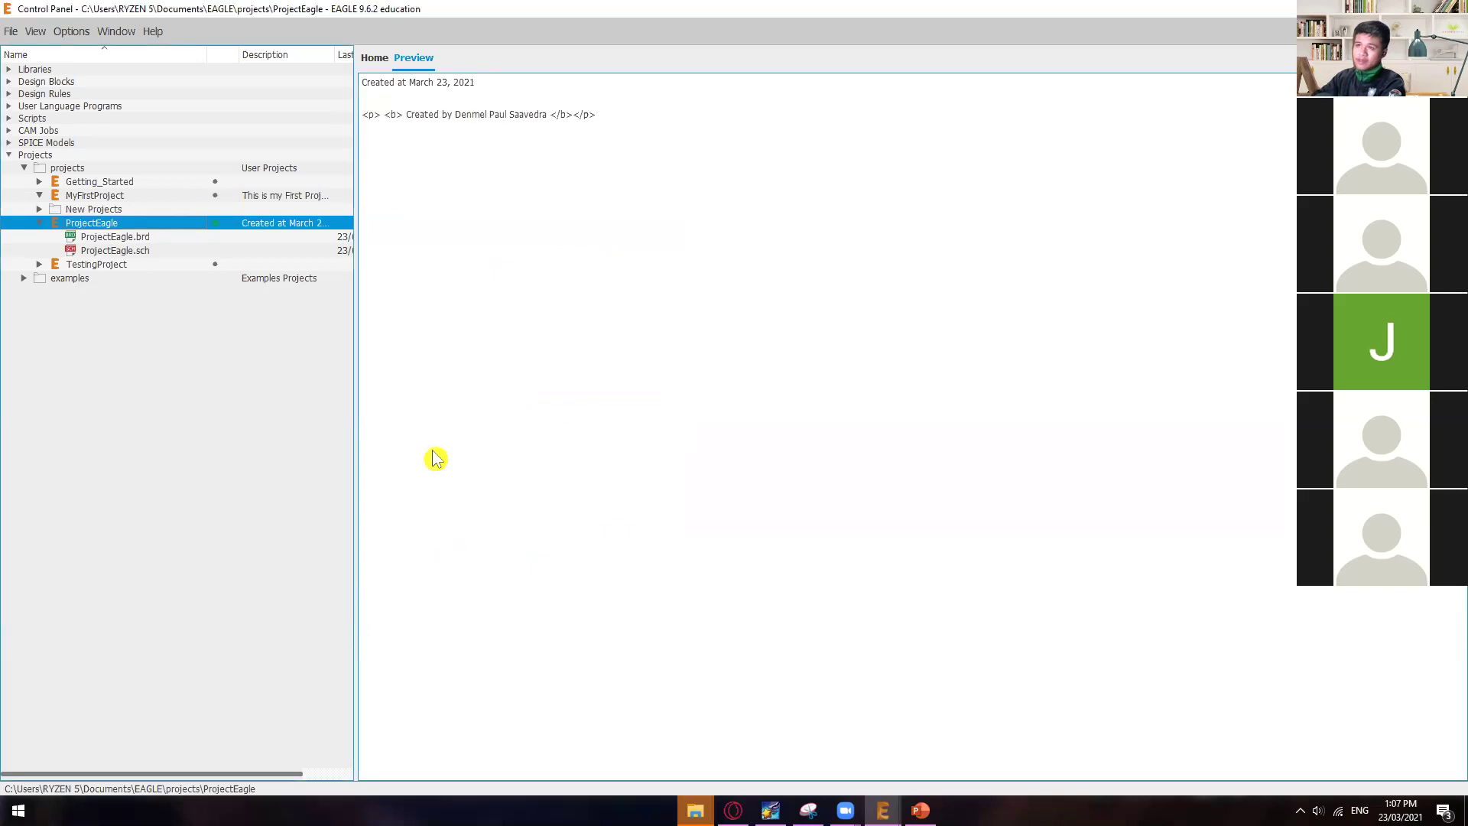
- Reopen the ProjectEagle description, remove the closing </p> tag from the author line, and confirm
click(253, 239)
click(270, 224)
right_click(269, 224)
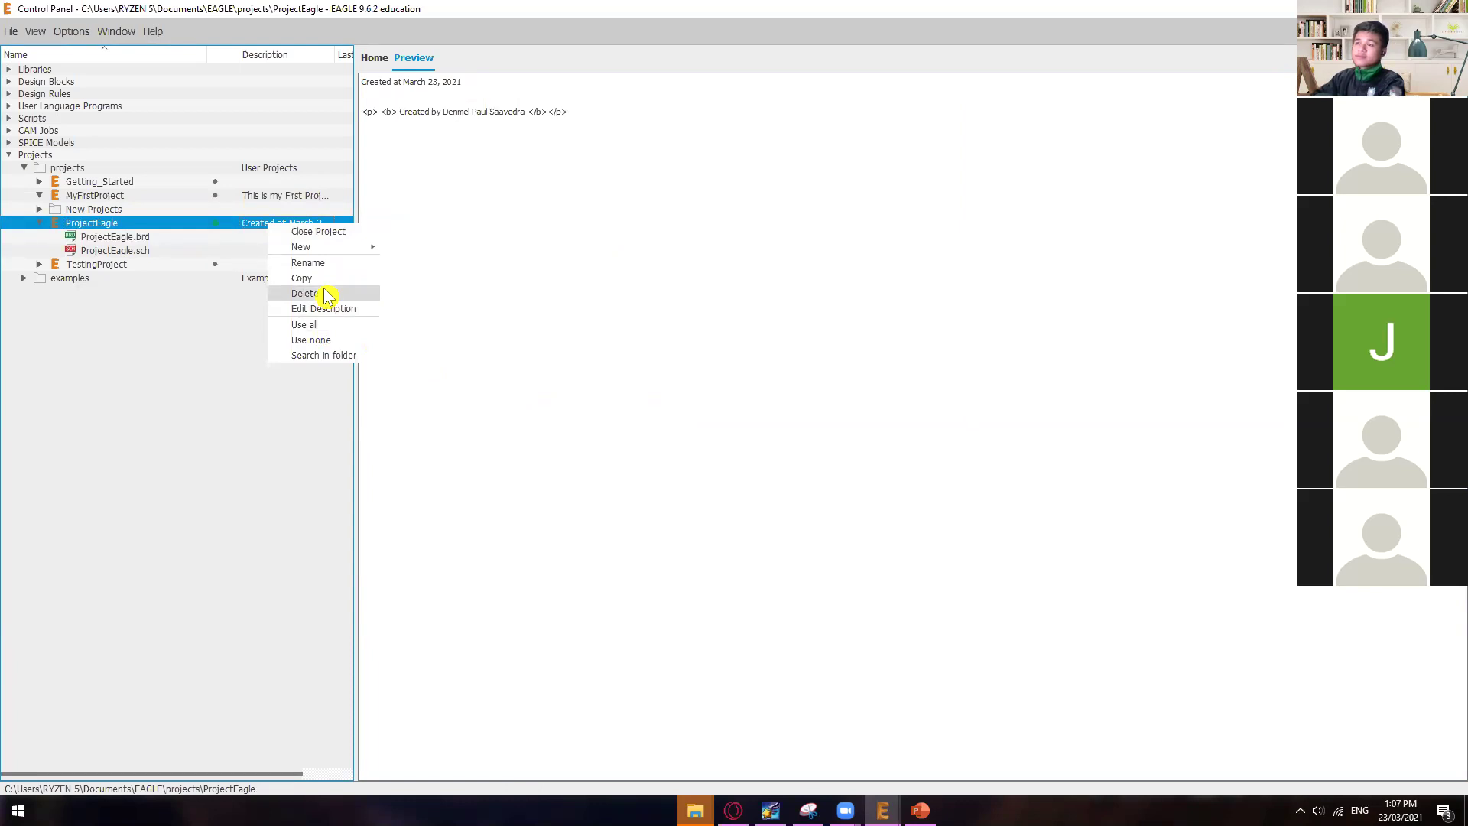
click(332, 309)
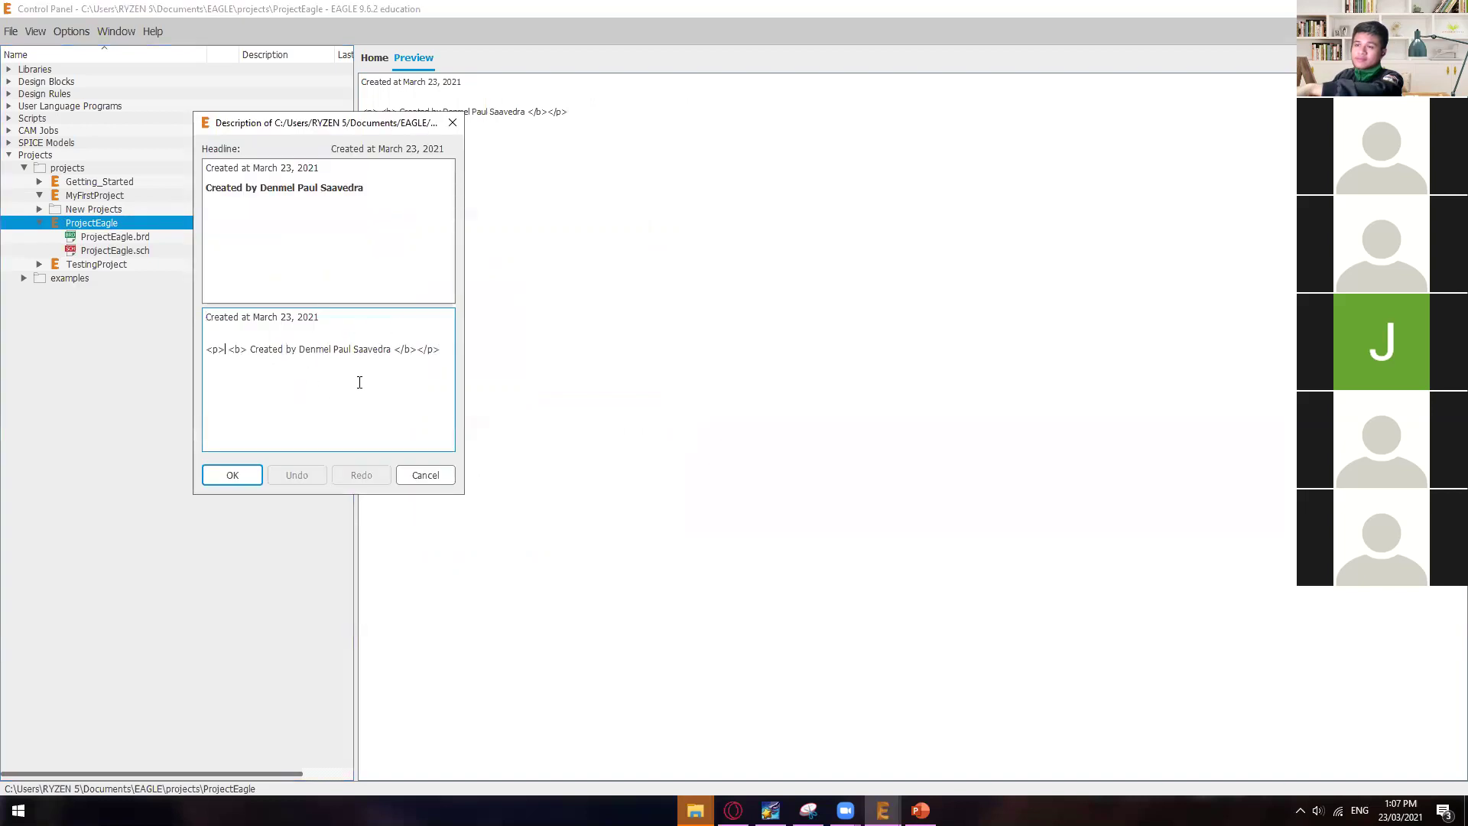
key(BackSpace)
key(BackSpace)
key(BackSpace)
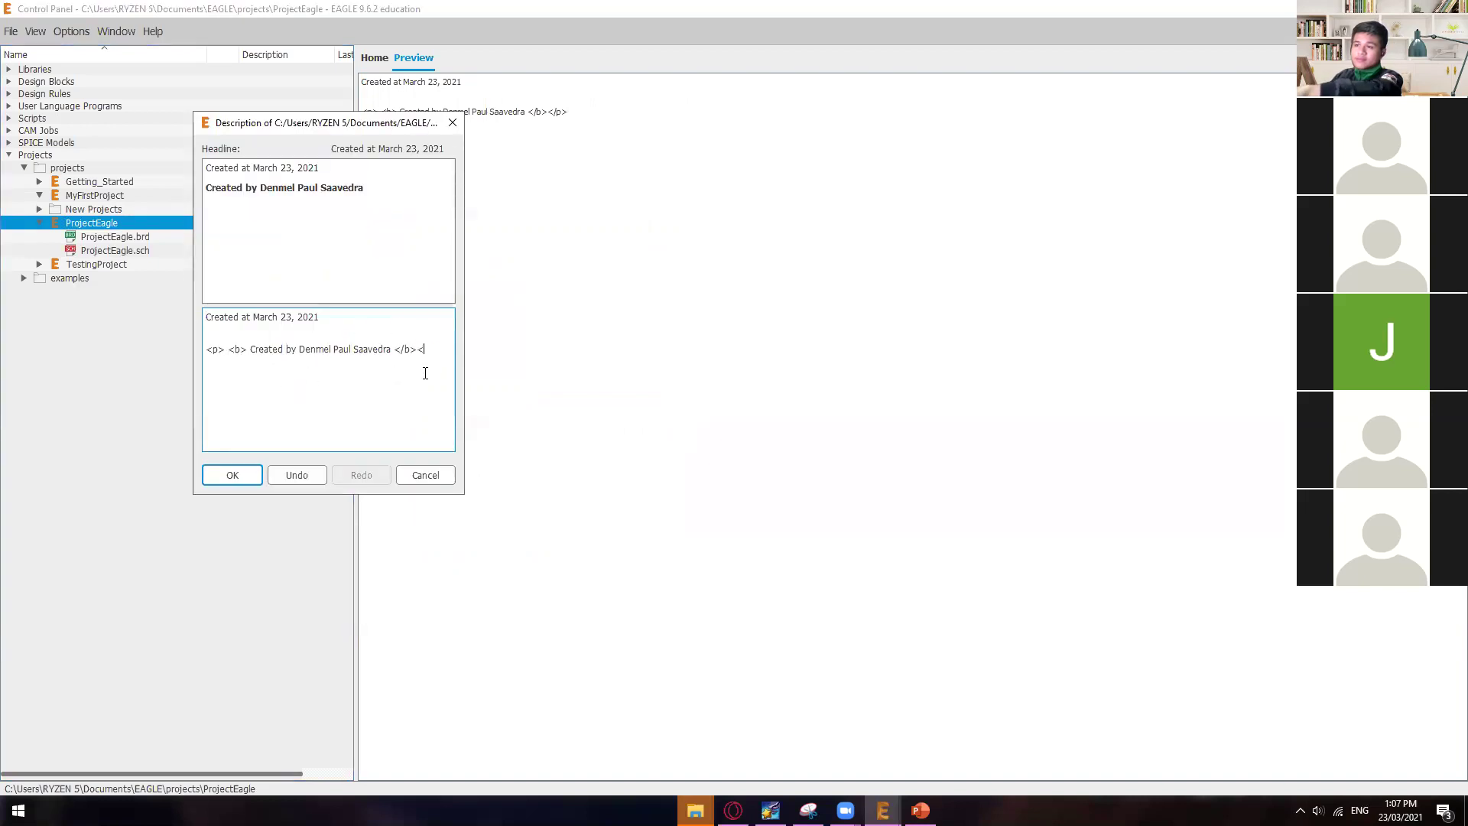
text(?)
key(BackSpace)
text(>)
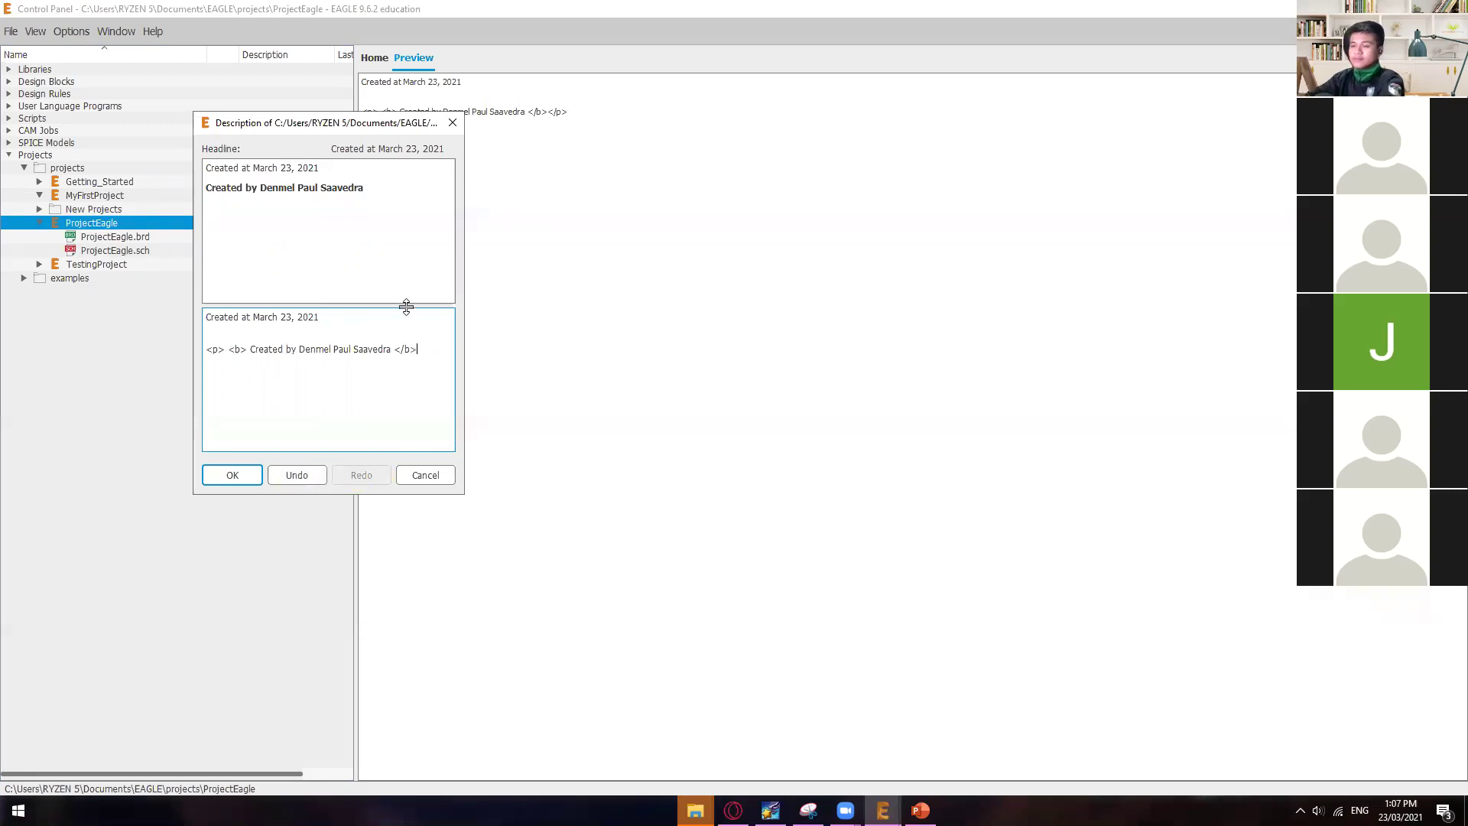
click(248, 470)
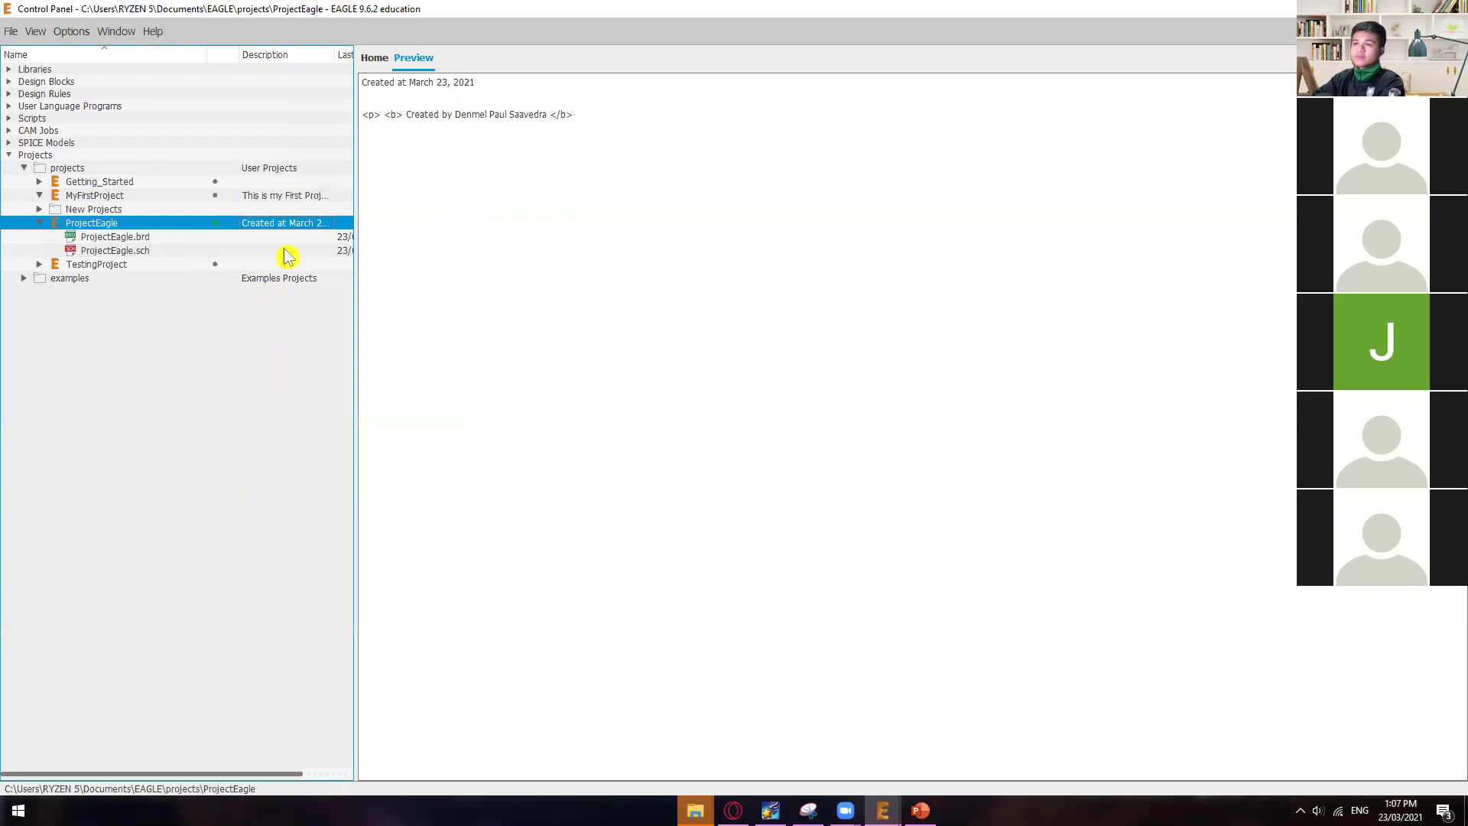
- Reopen the ProjectEagle description, remove the opening <p> tag before the bold author line, and confirm
right_click(291, 224)
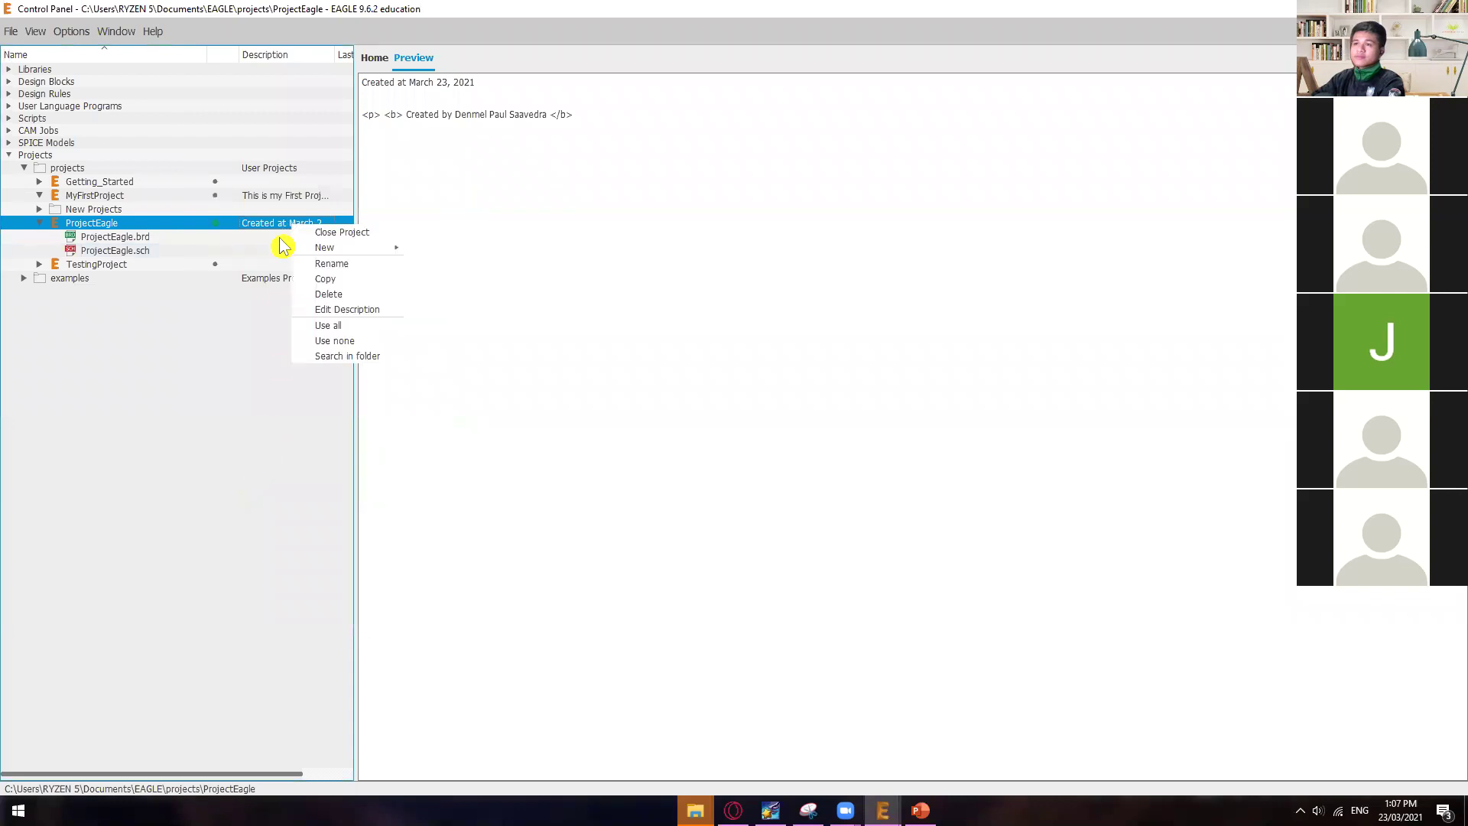
click(362, 310)
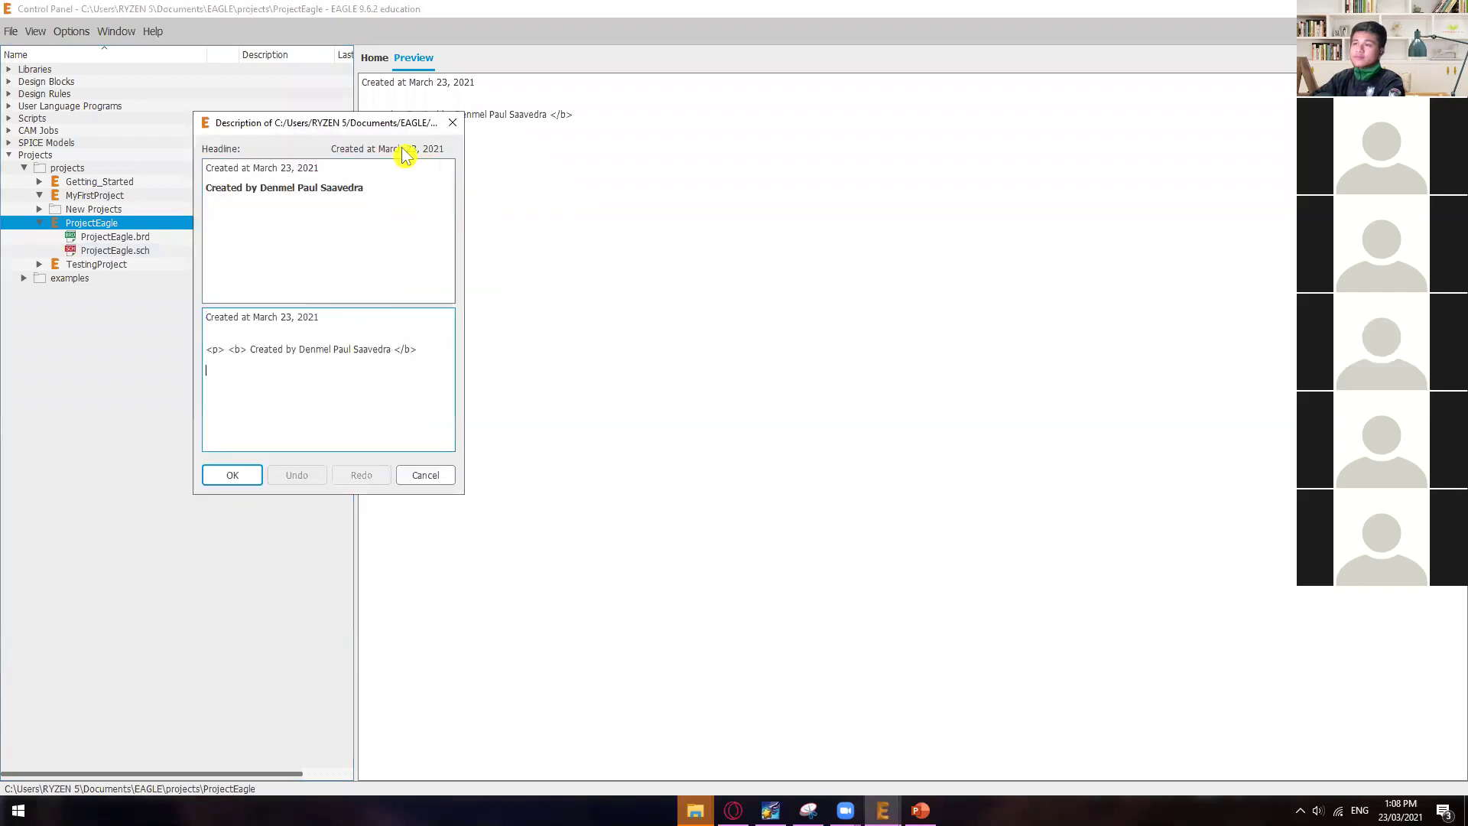
drag(389, 123, 370, 194)
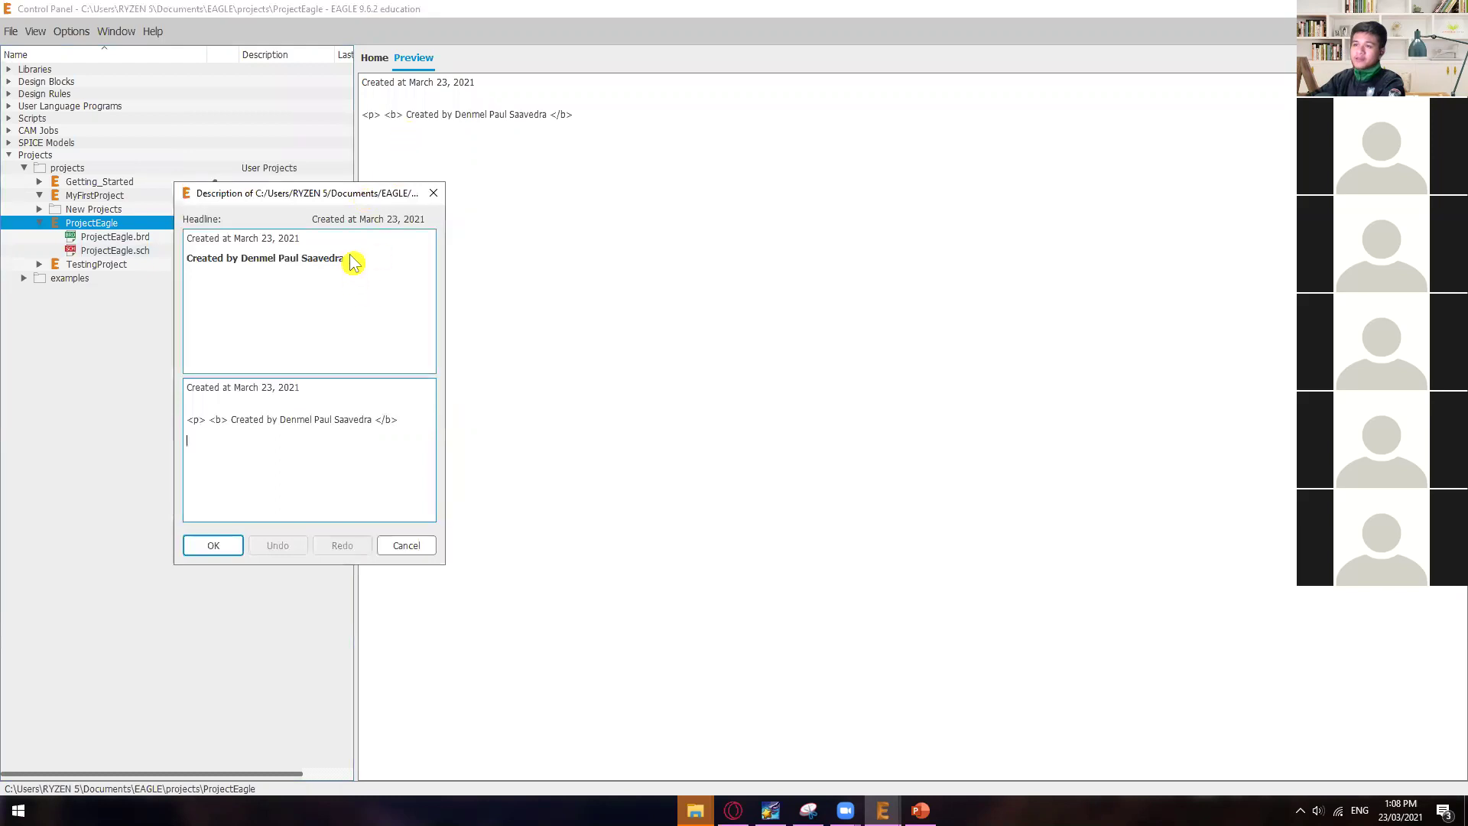
drag(344, 260, 190, 264)
click(266, 266)
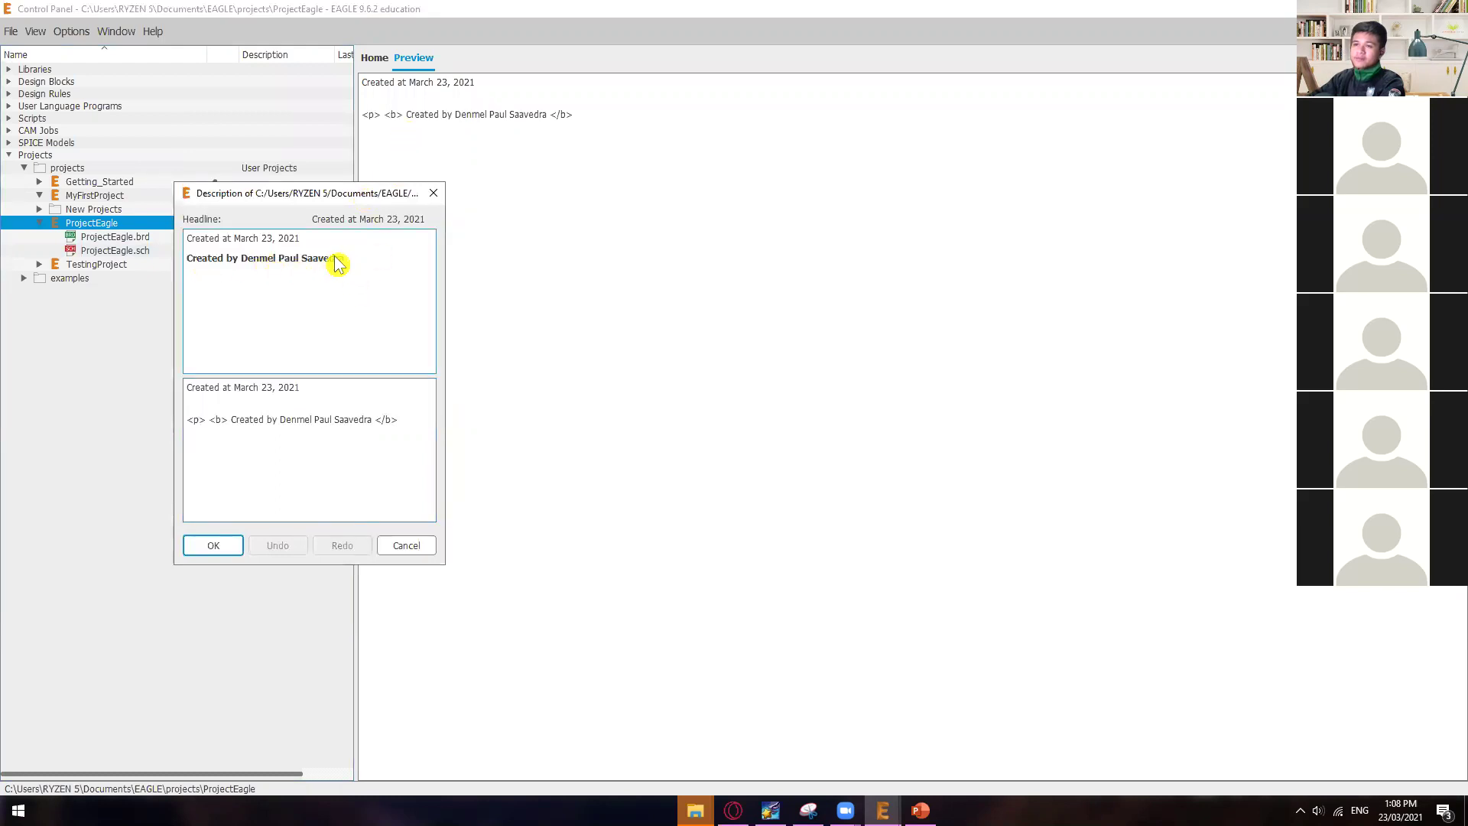
drag(348, 261, 187, 262)
click(287, 263)
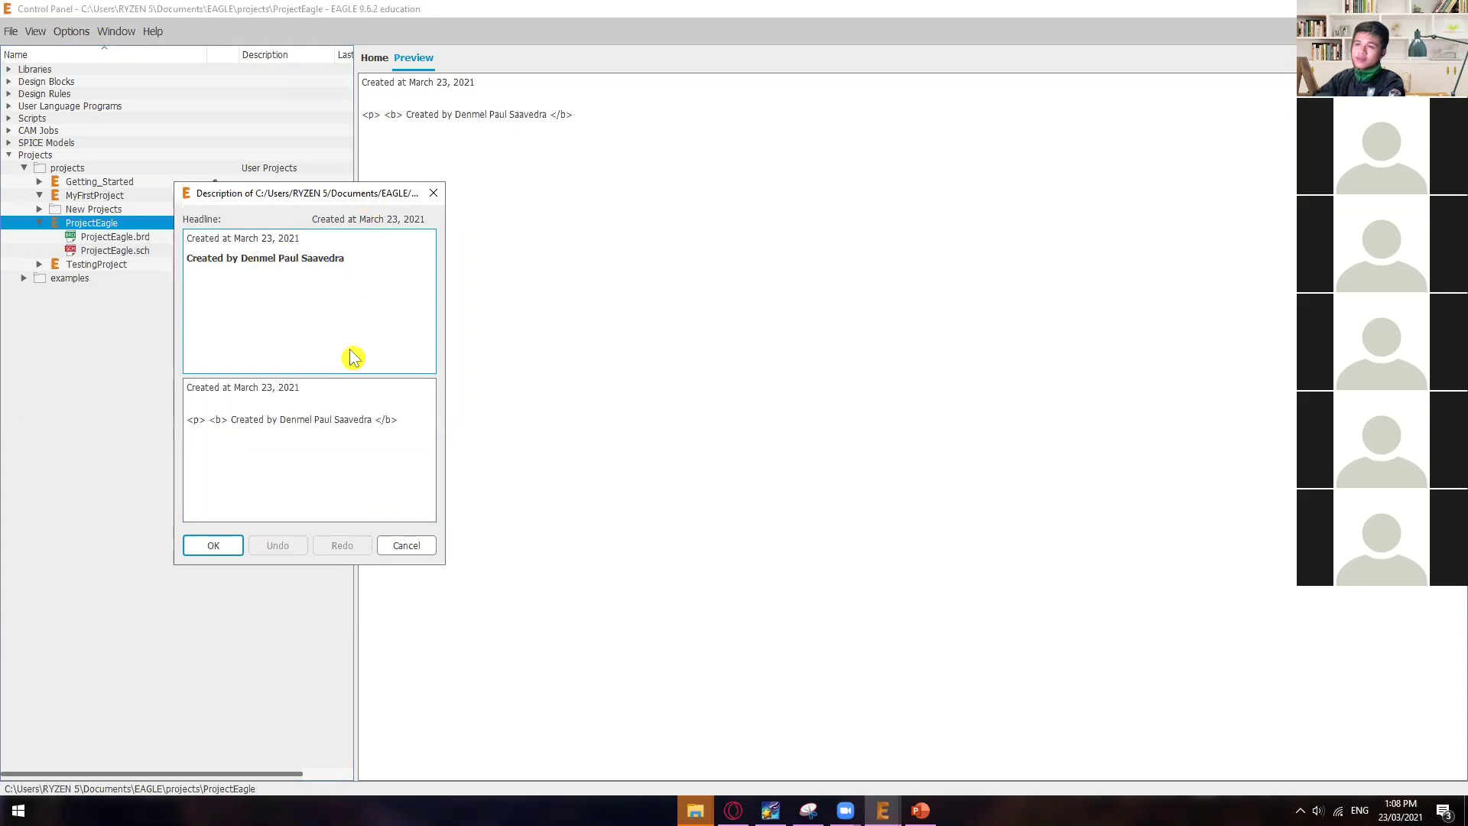
click(207, 422)
key(BackSpace)
key(BackSpace)
key(BackSpace)
key(BackSpace)
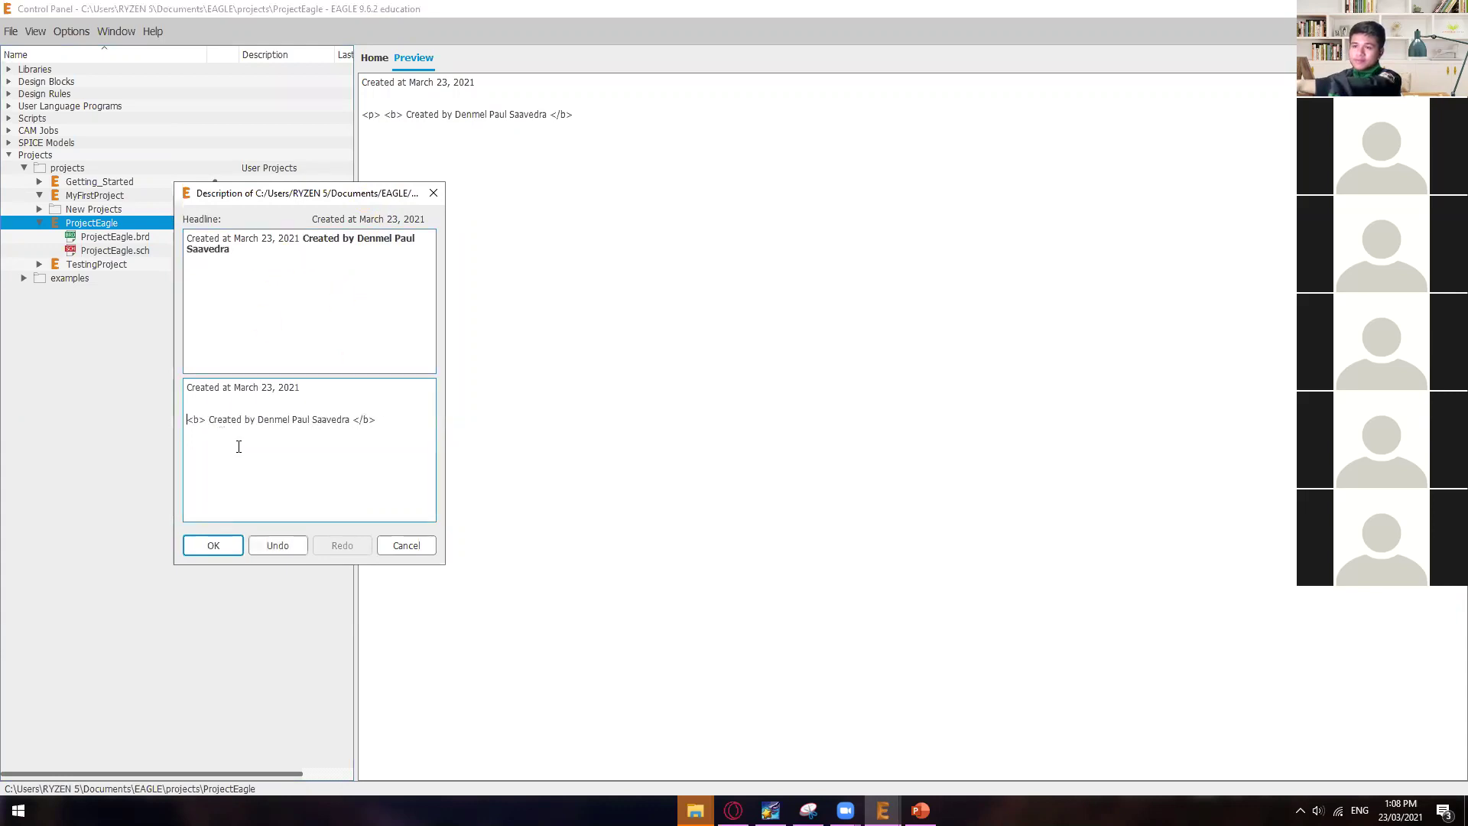
click(213, 545)
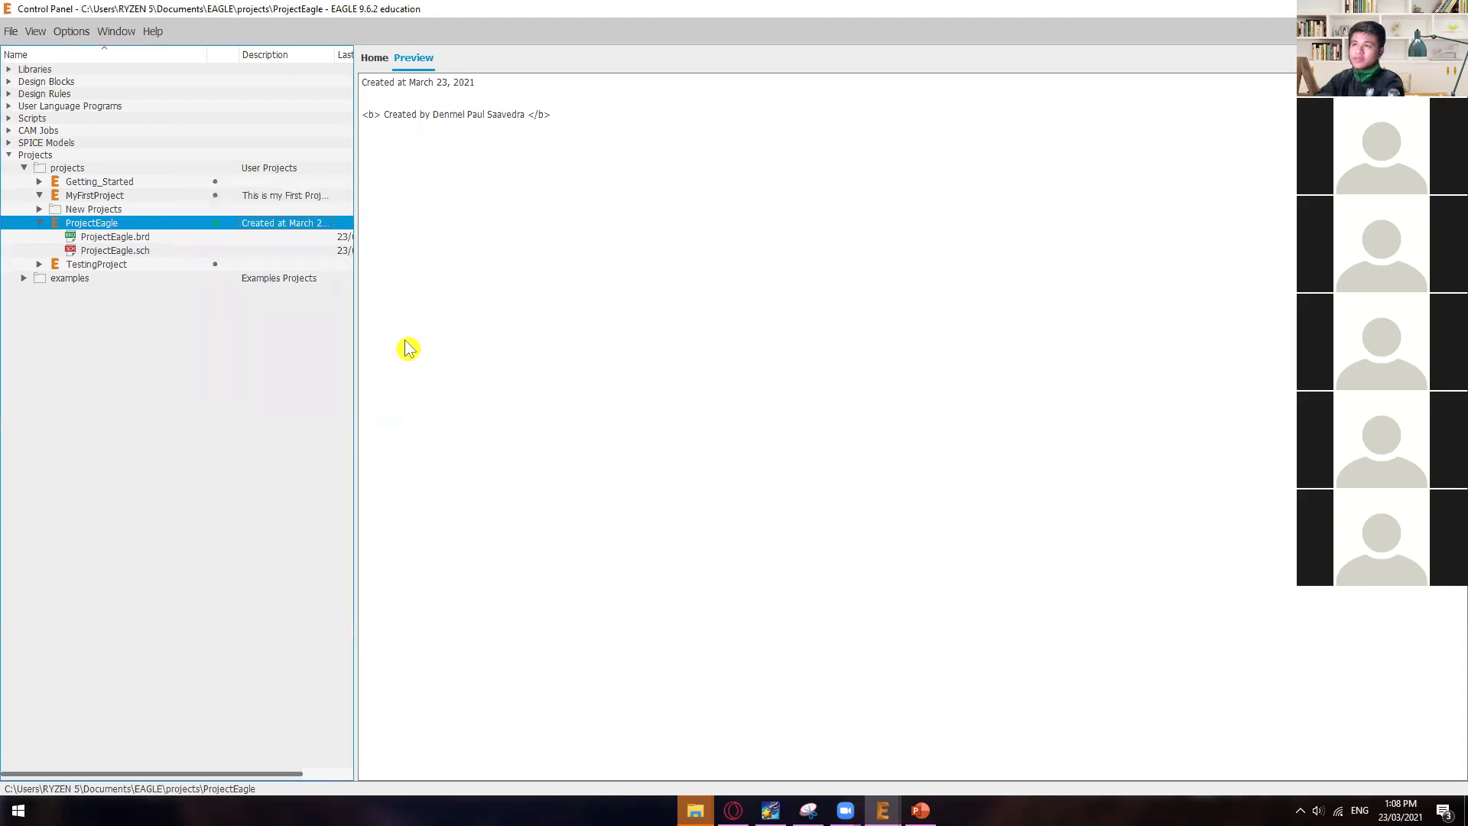
- Select the ProjectEagle project again and check how its description is shown in the preview
click(247, 237)
click(252, 224)
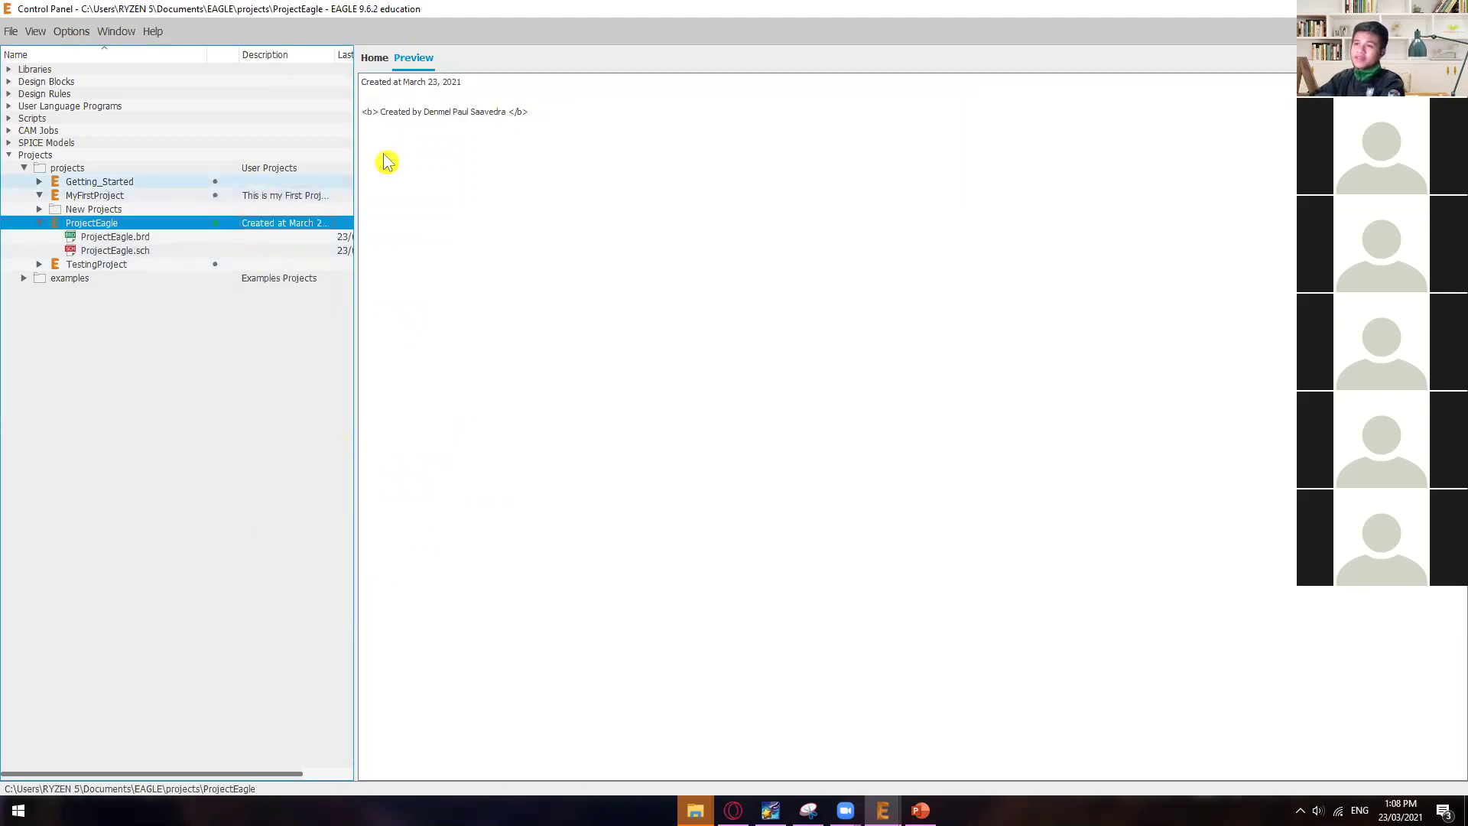
right_click(252, 223)
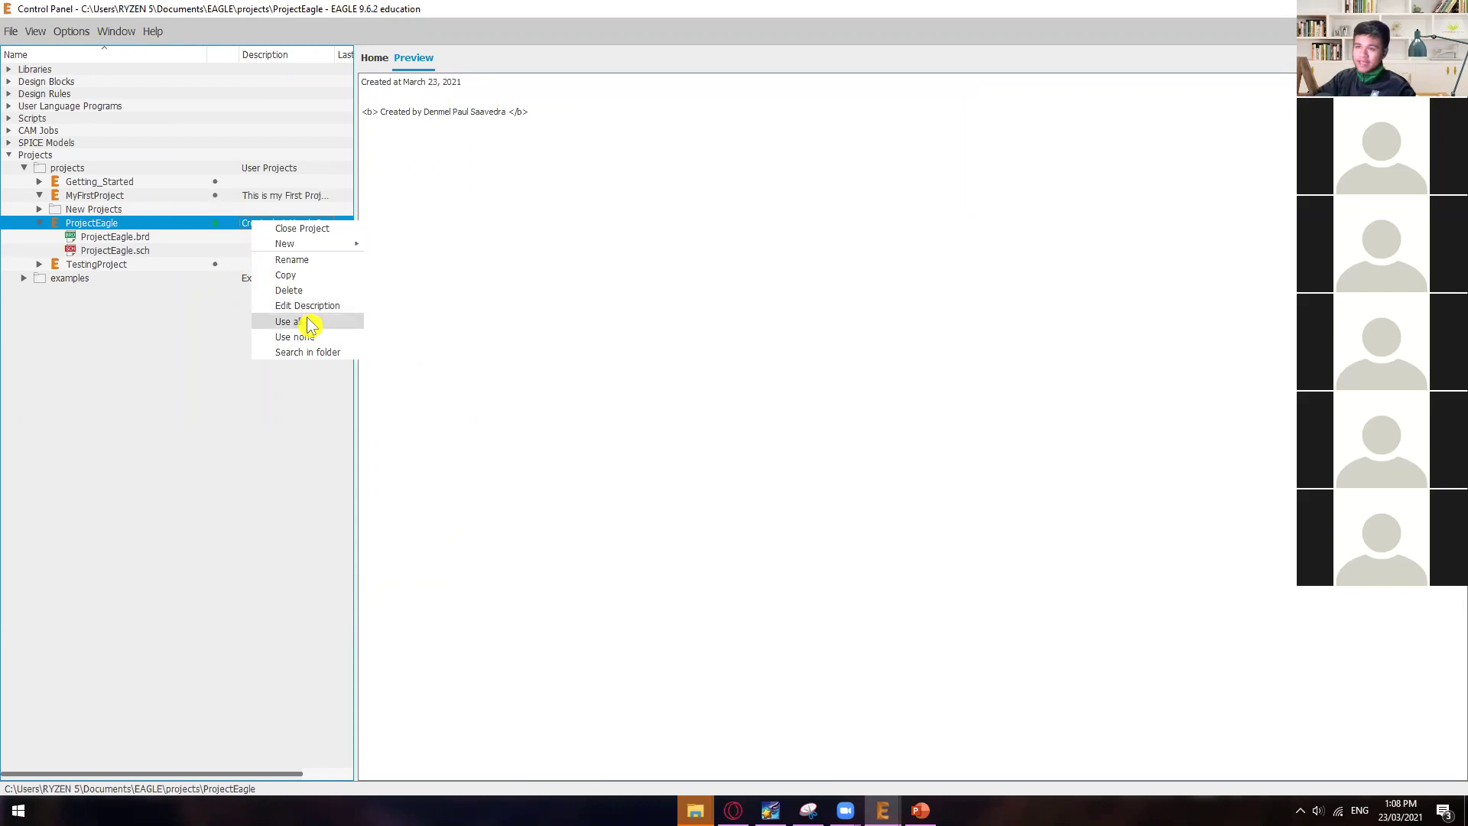
click(226, 330)
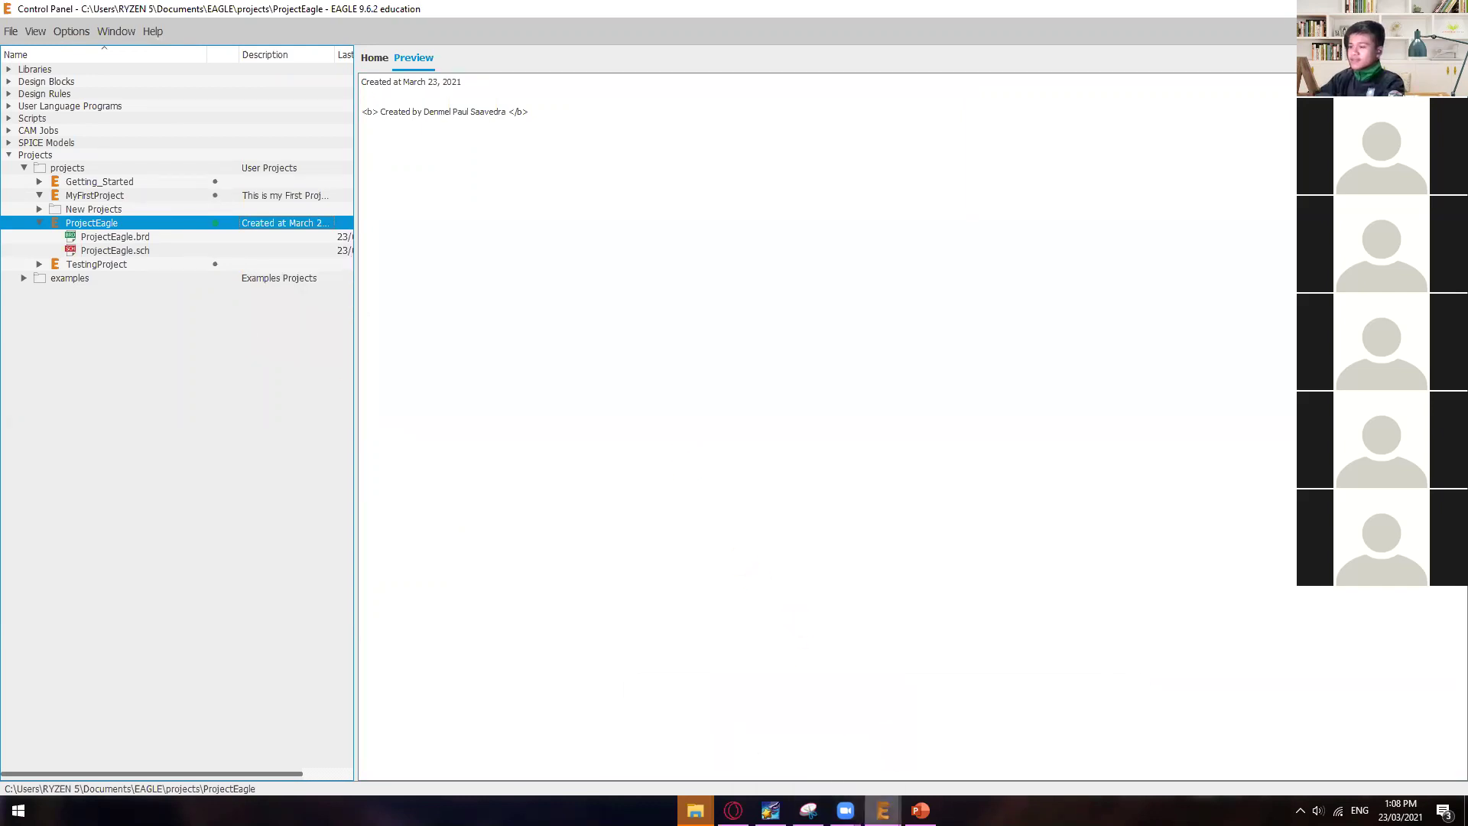
- Examine the frame and its title block in the ProjectEagle schematic, and switch to the PowerPoint slide about saving
mouse_move(882, 809)
click(1047, 738)
click(883, 738)
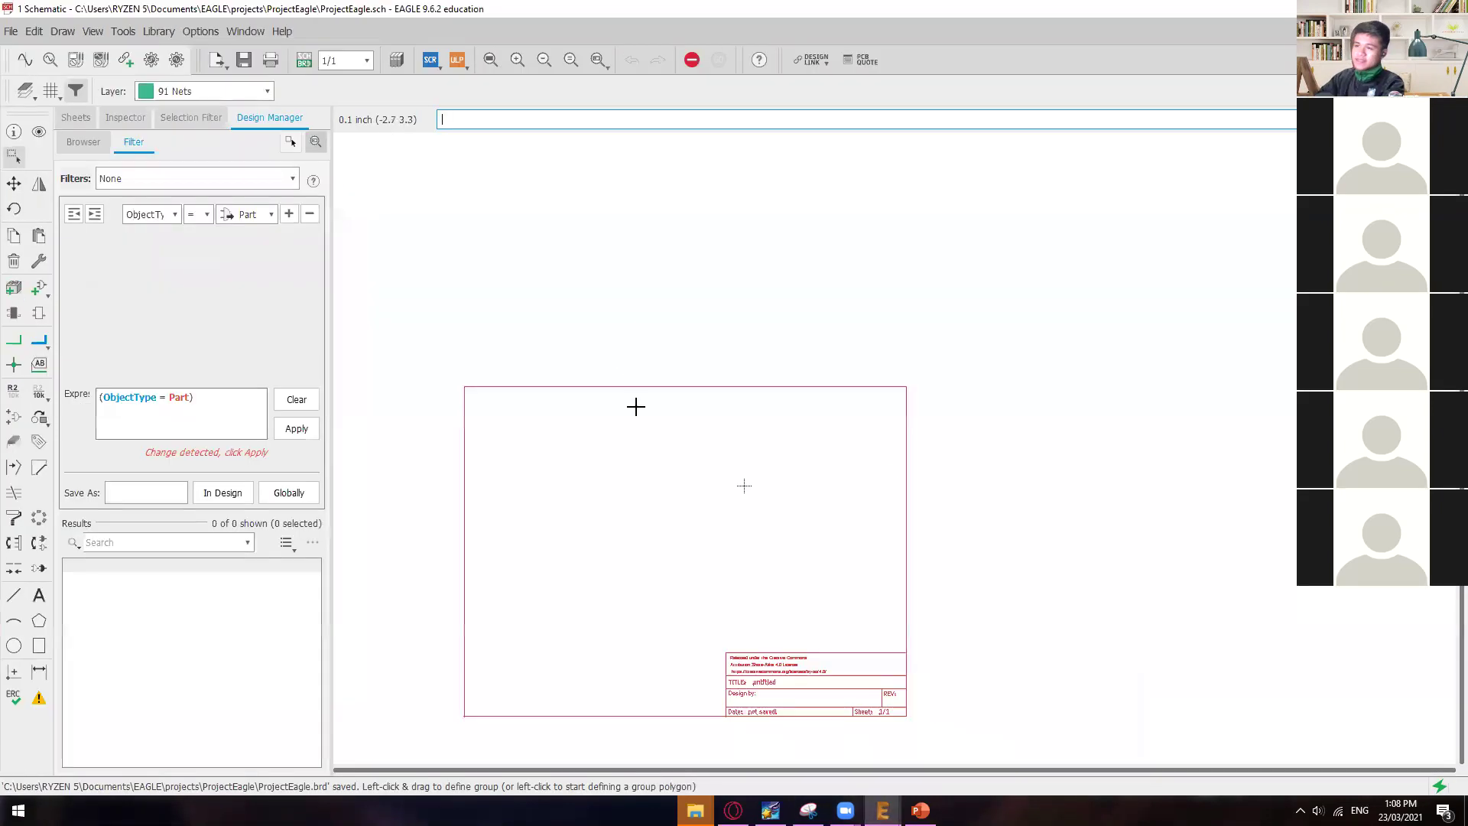
scroll(681, 521, up, 3)
scroll(733, 420, down, 2)
scroll(731, 425, up, 2)
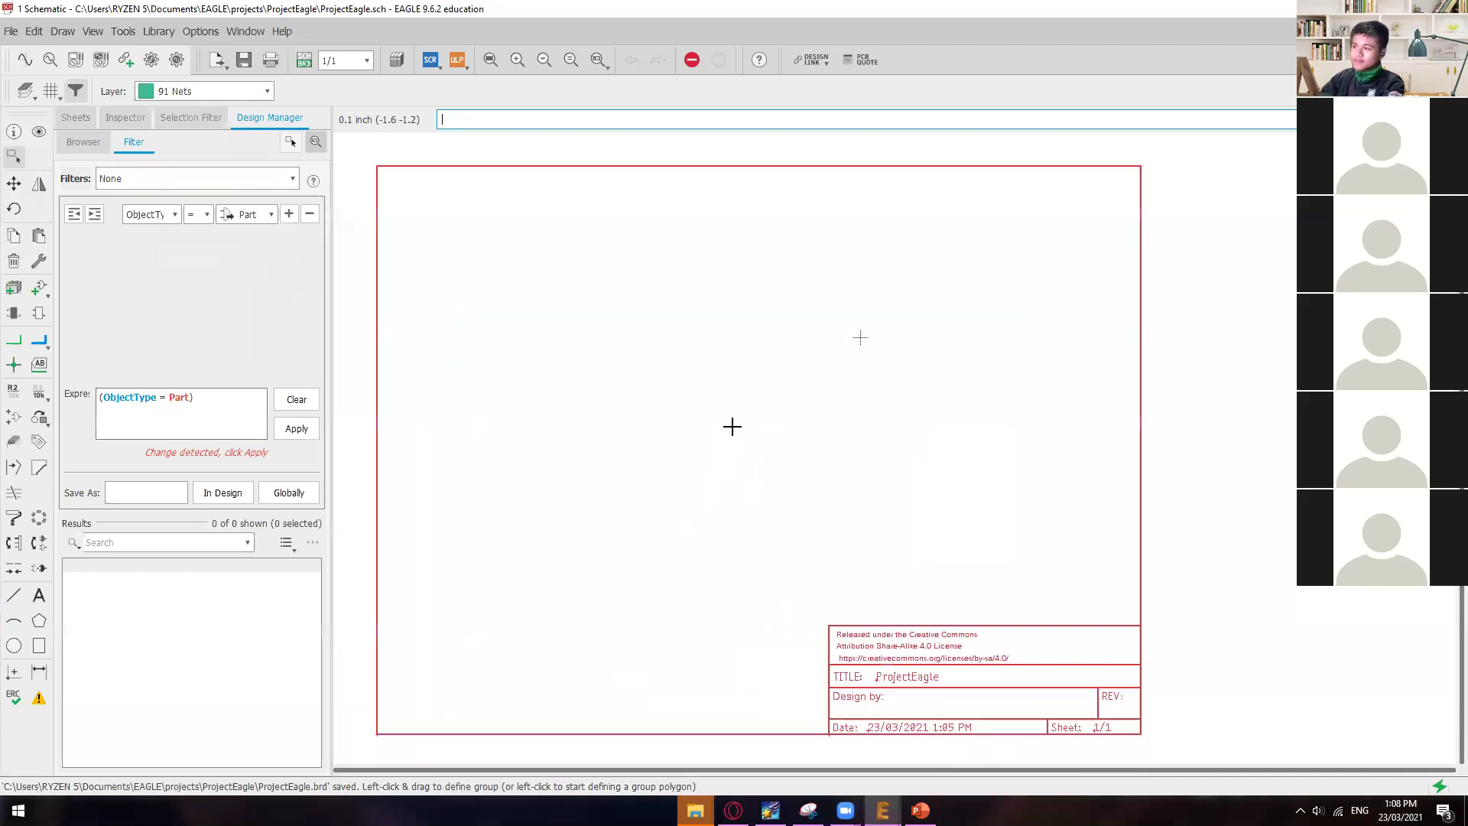
scroll(718, 443, right, 1)
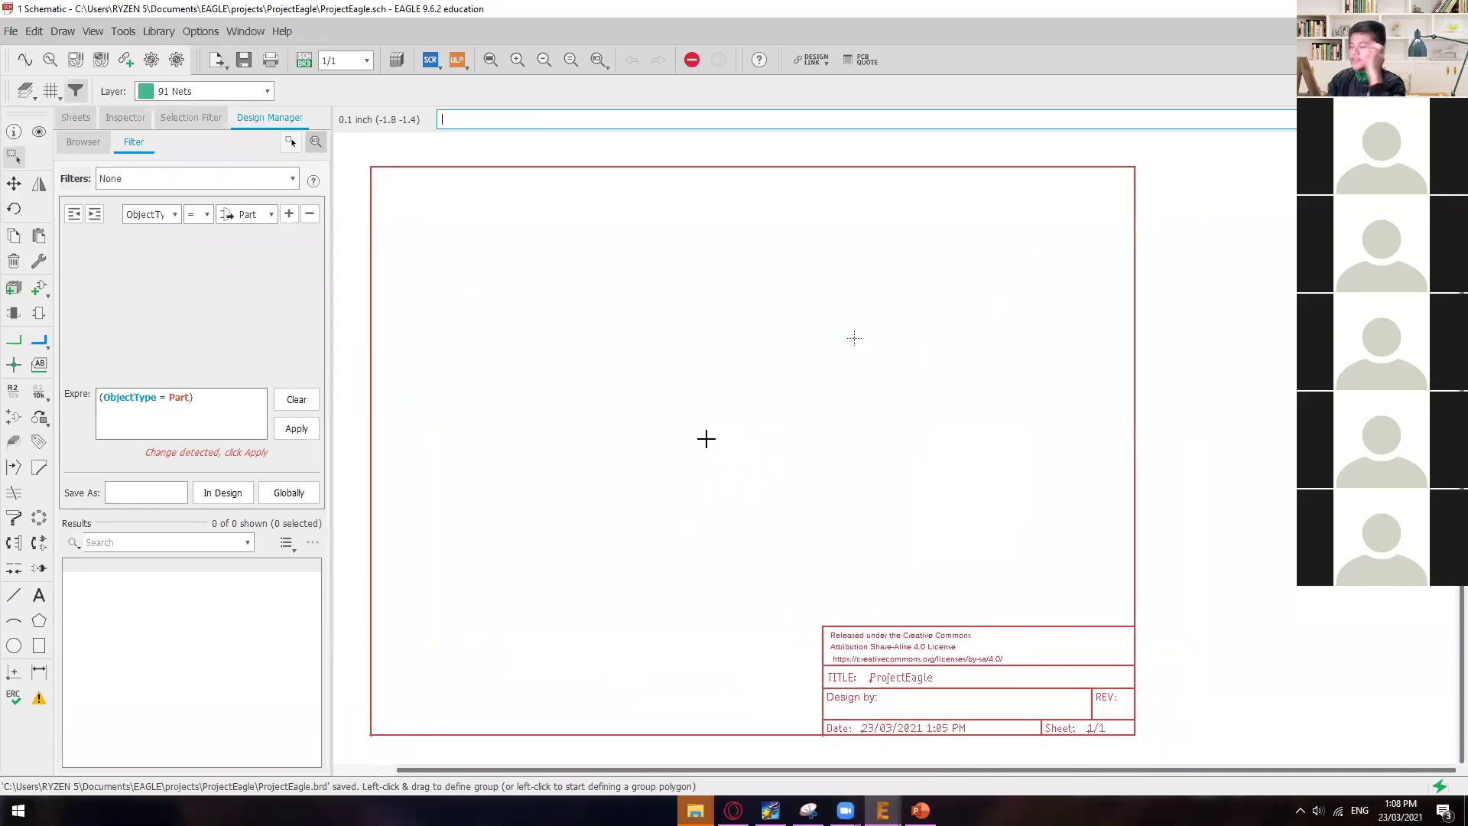
mouse_move(882, 810)
click(929, 765)
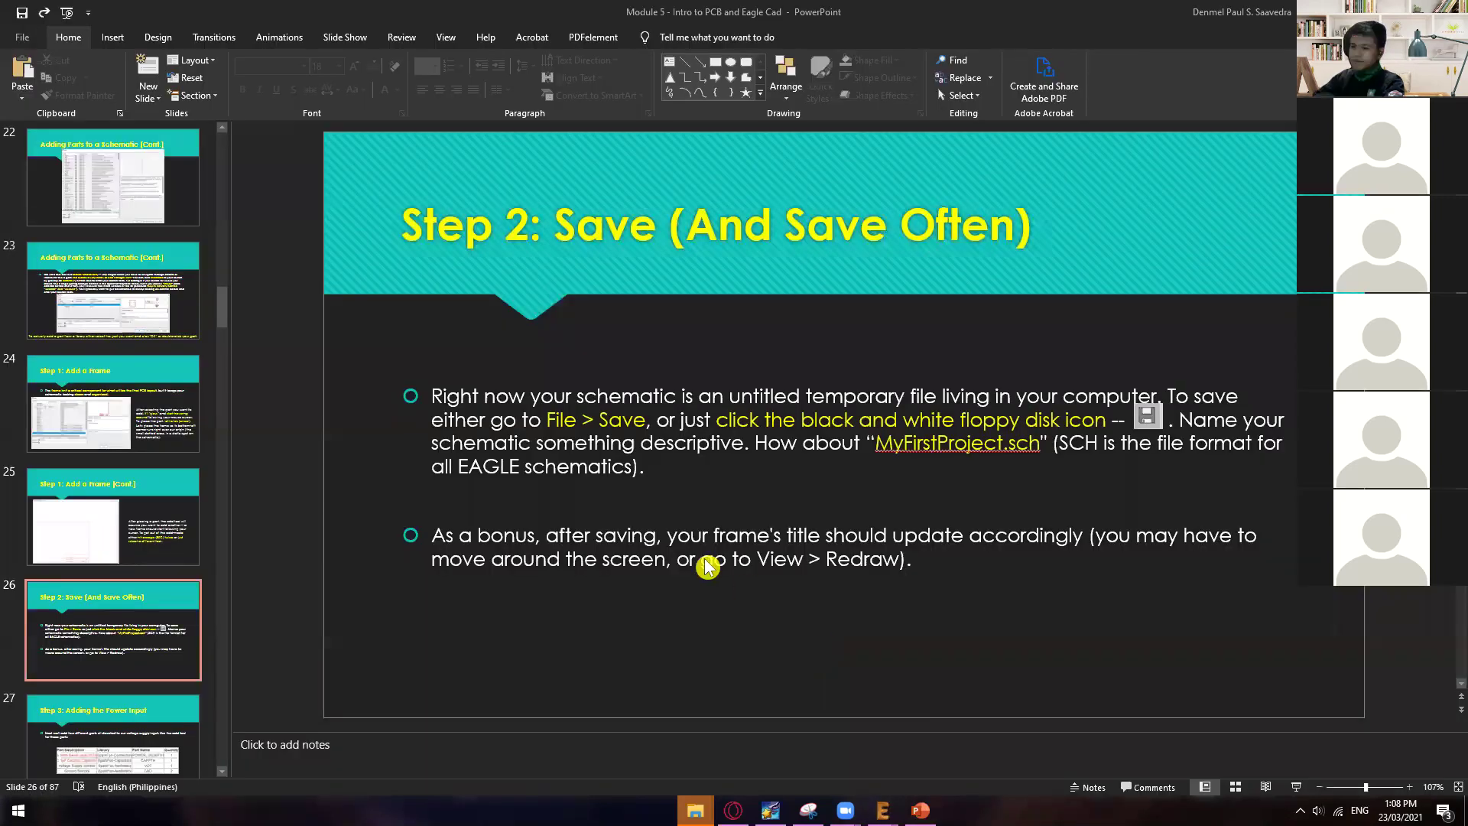
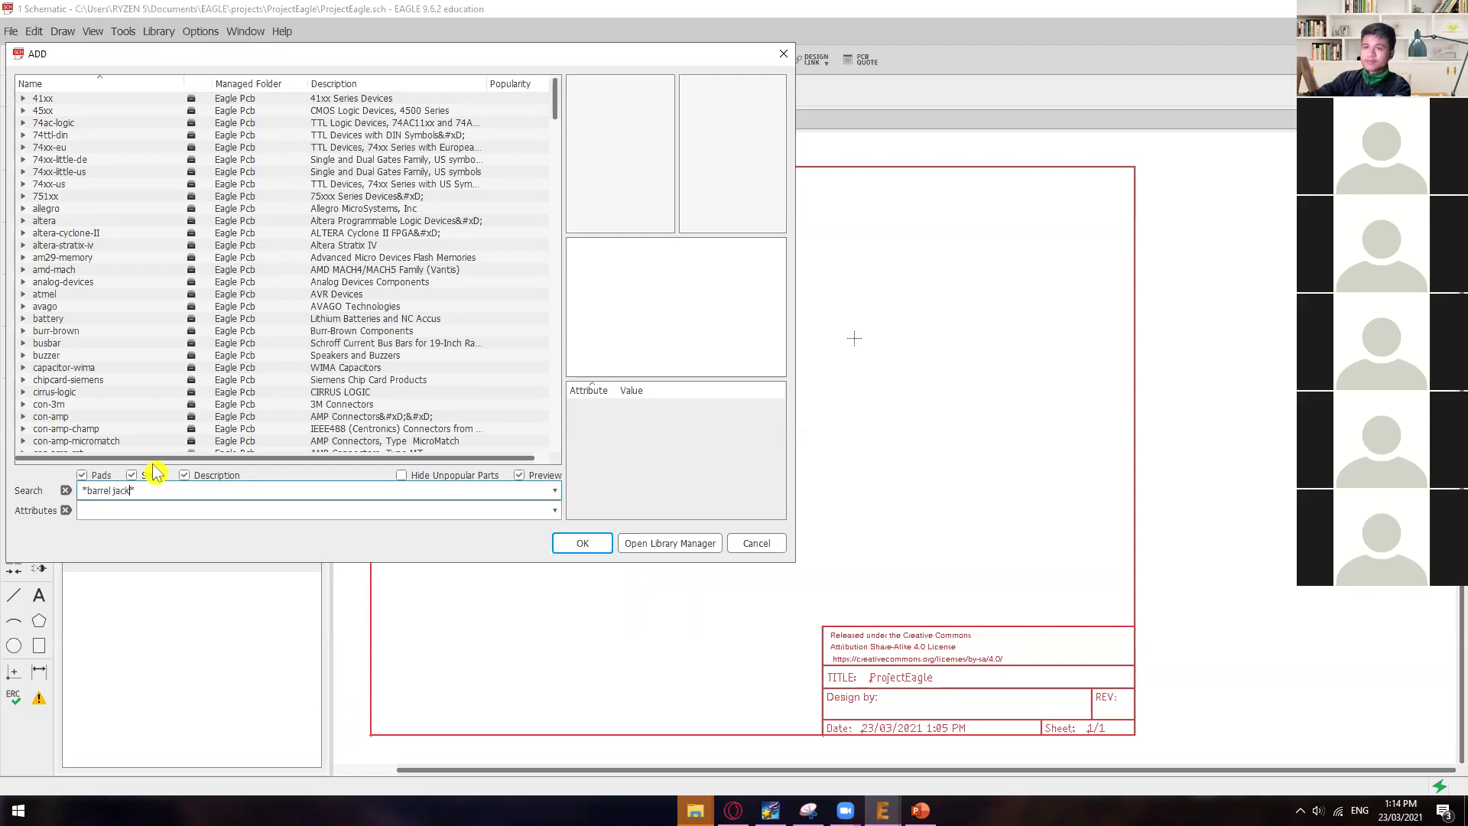
- Search the part libraries for *barrel jack* and select the POWER_JACK variant with the POWER_JACK_PTH footprint from SparkFun-Connectors
key(Return)
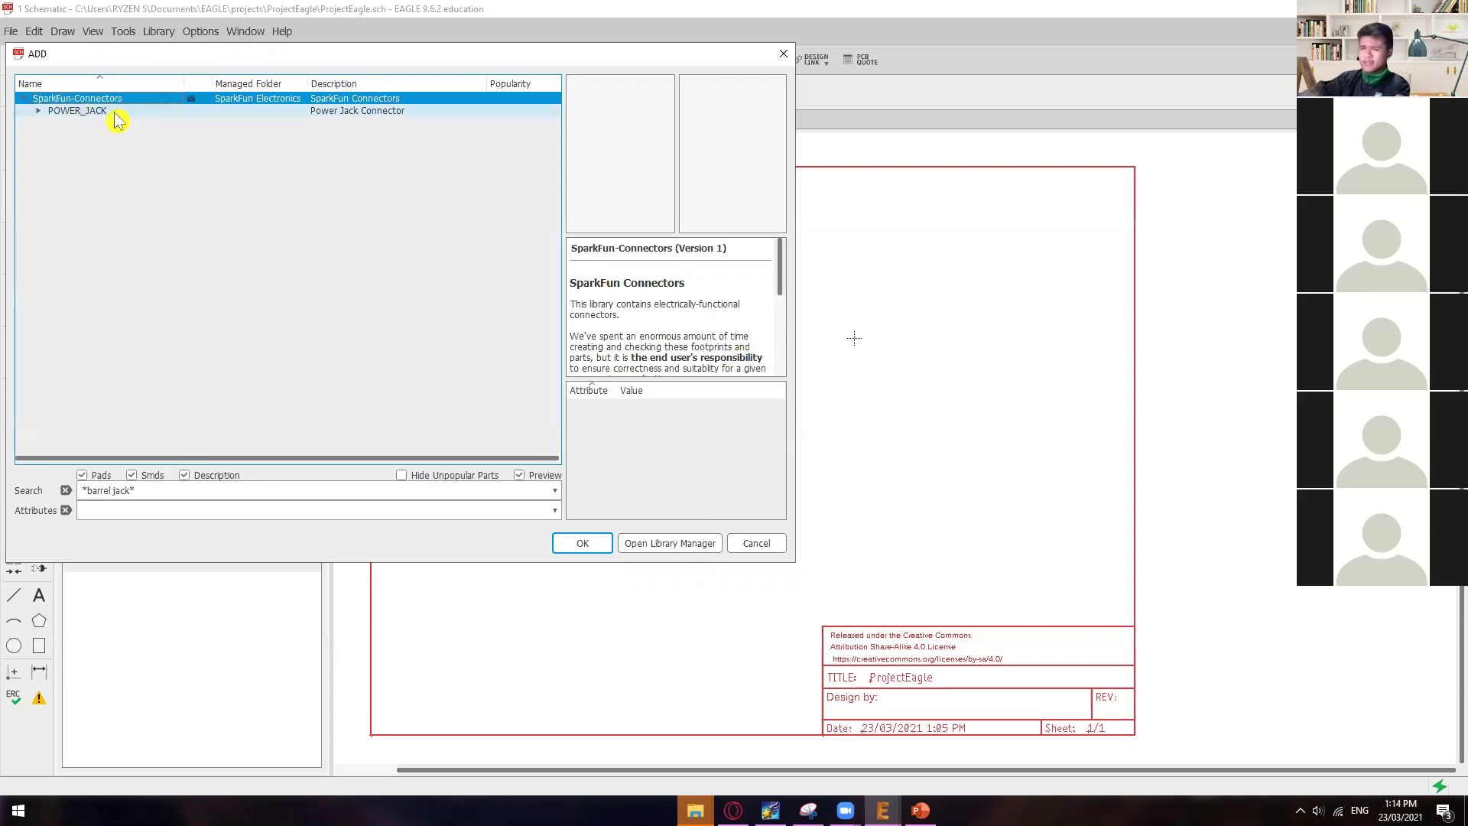
click(48, 115)
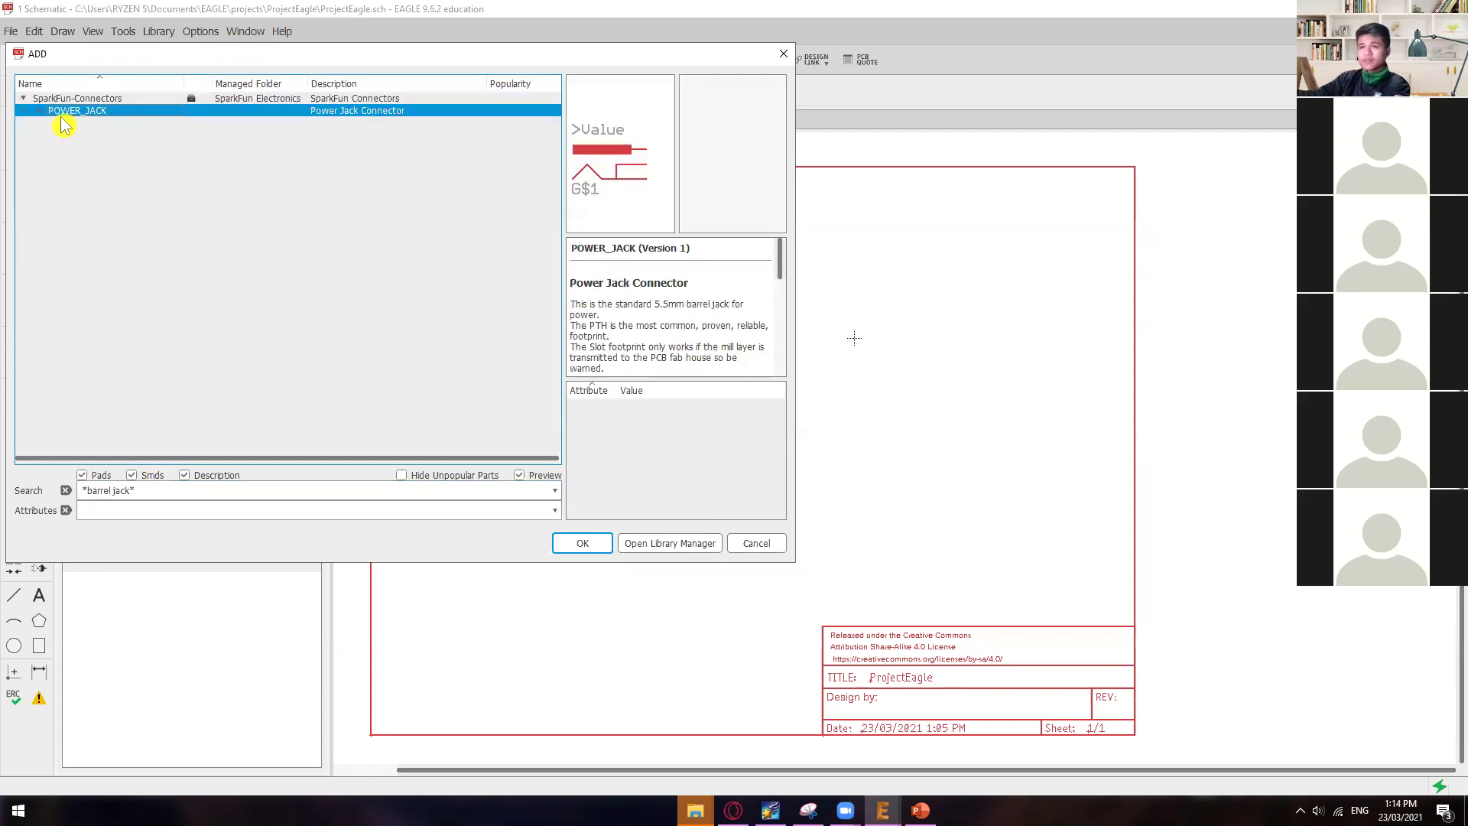
click(42, 113)
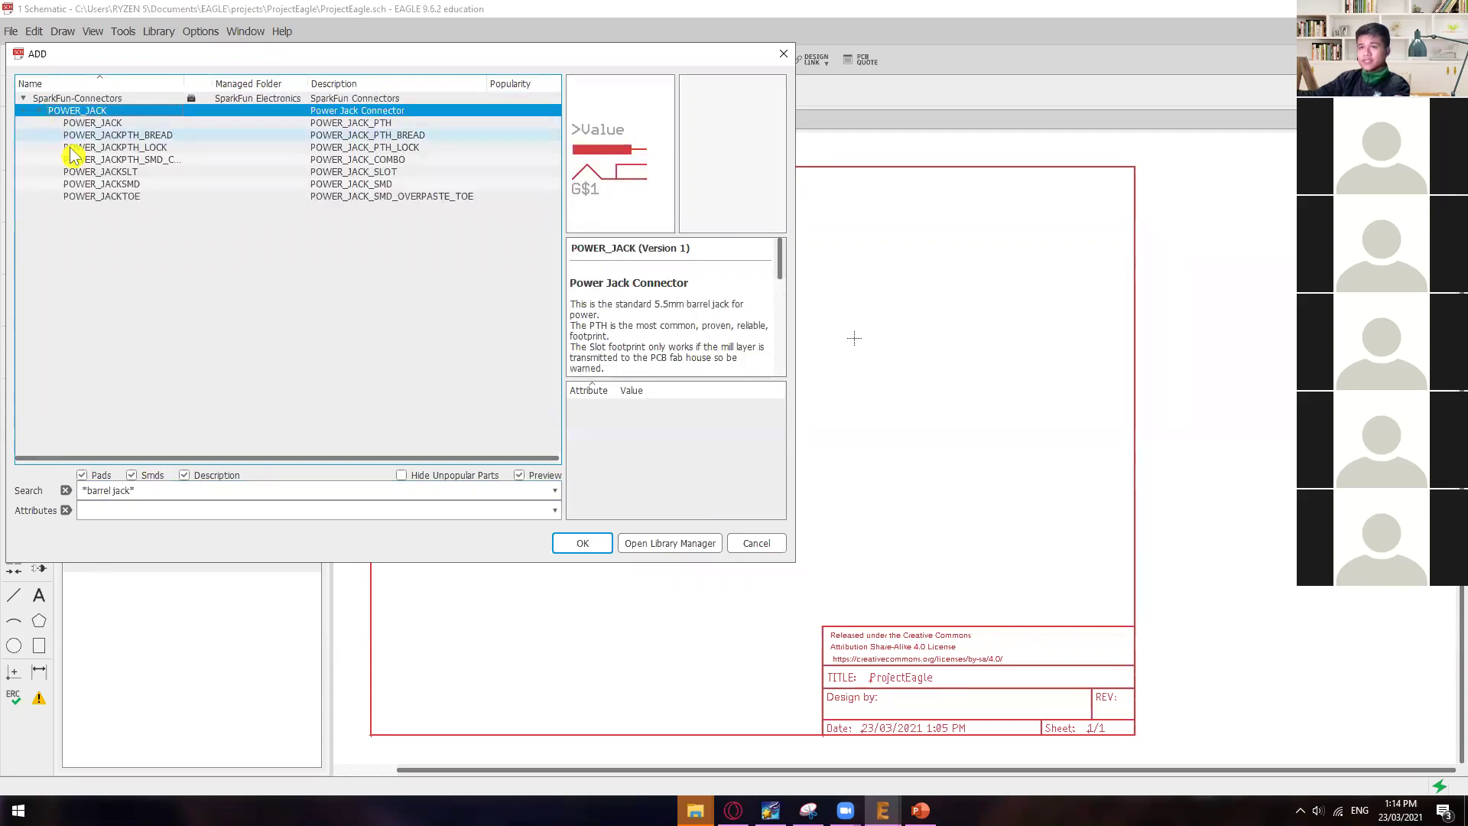
click(115, 194)
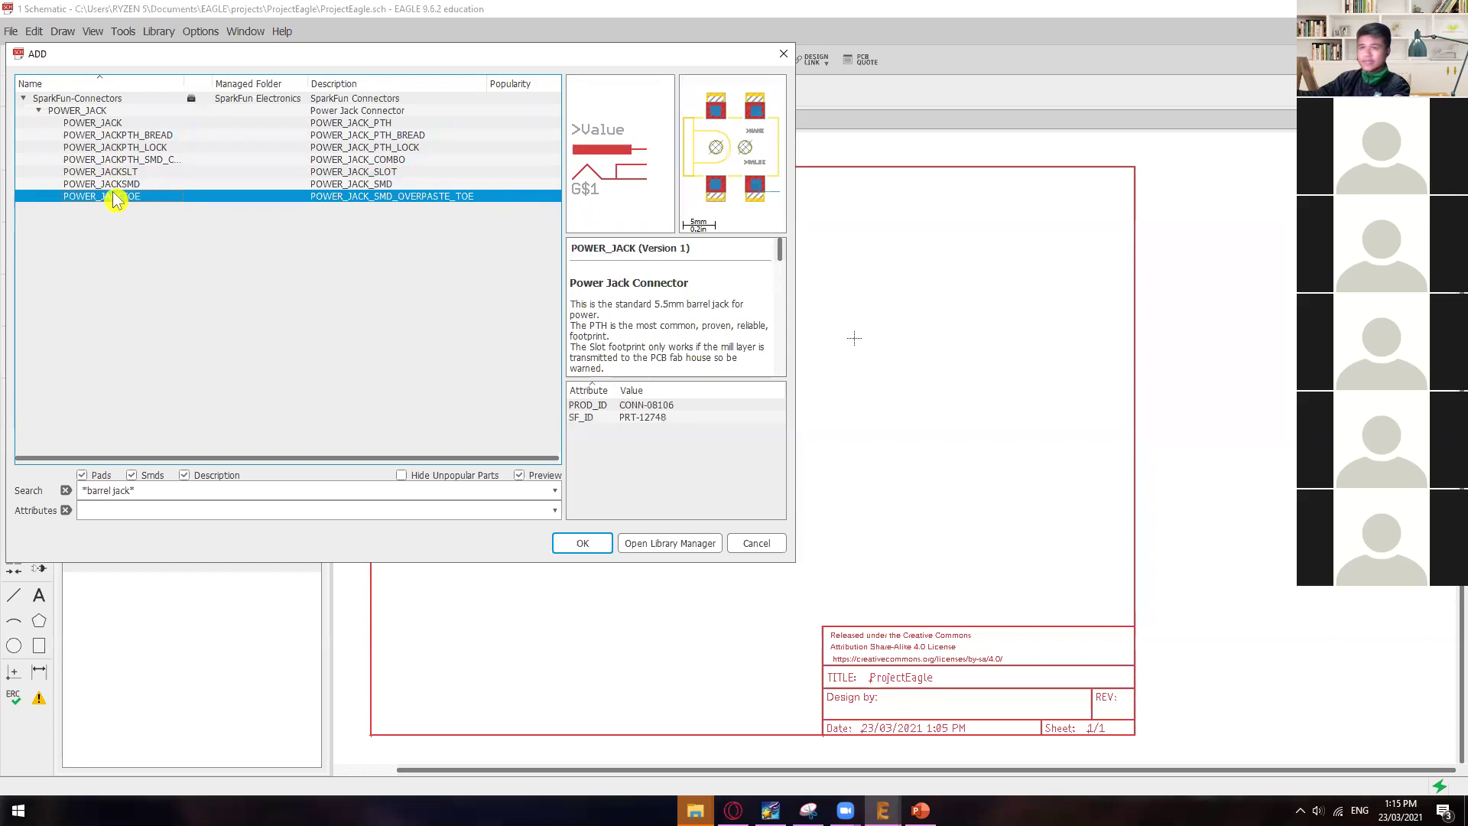
click(131, 122)
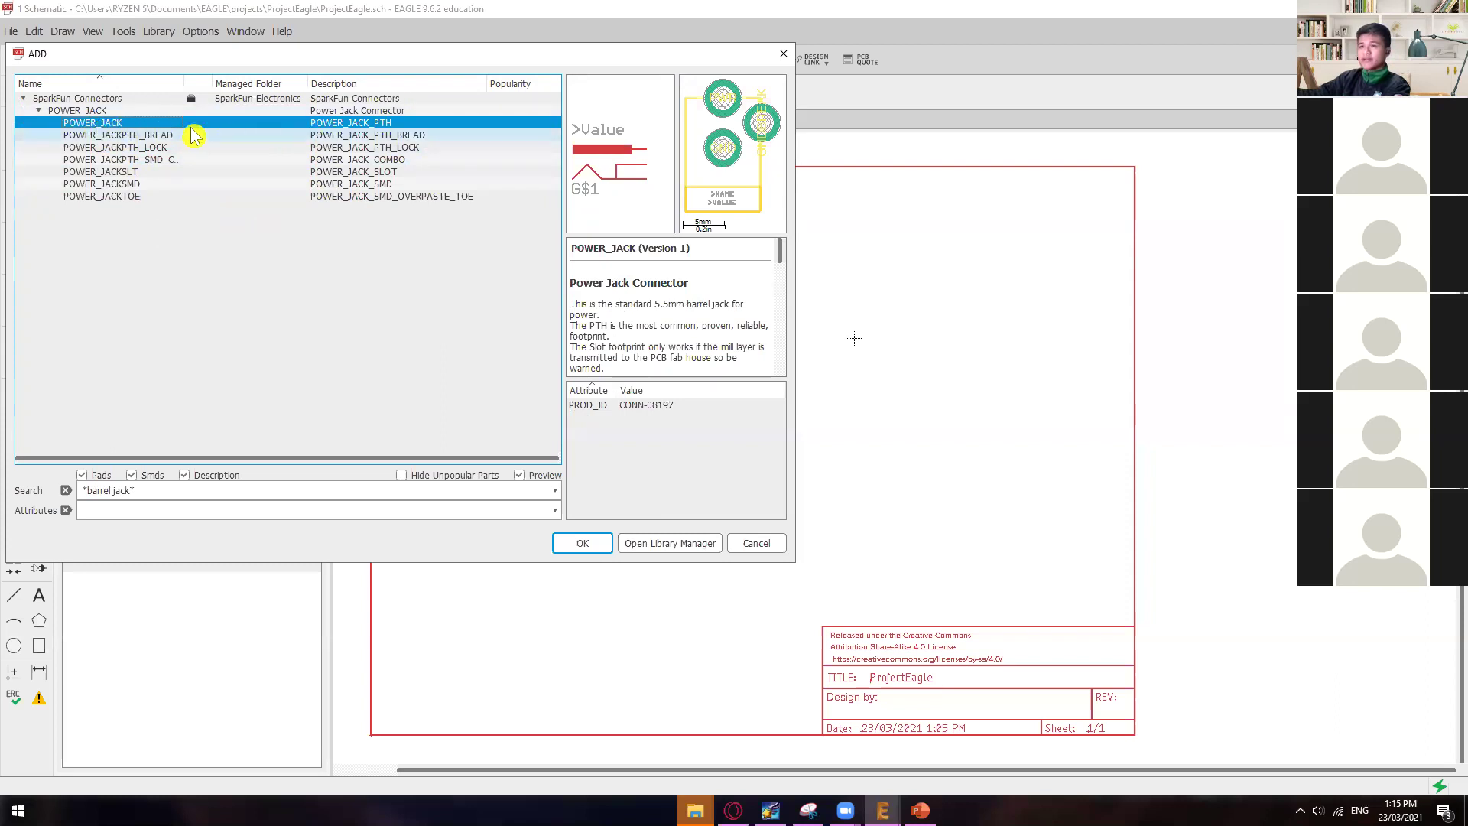
- Place one POWER_JACK part just inside the upper-left corner of the frame and finish adding parts
click(584, 547)
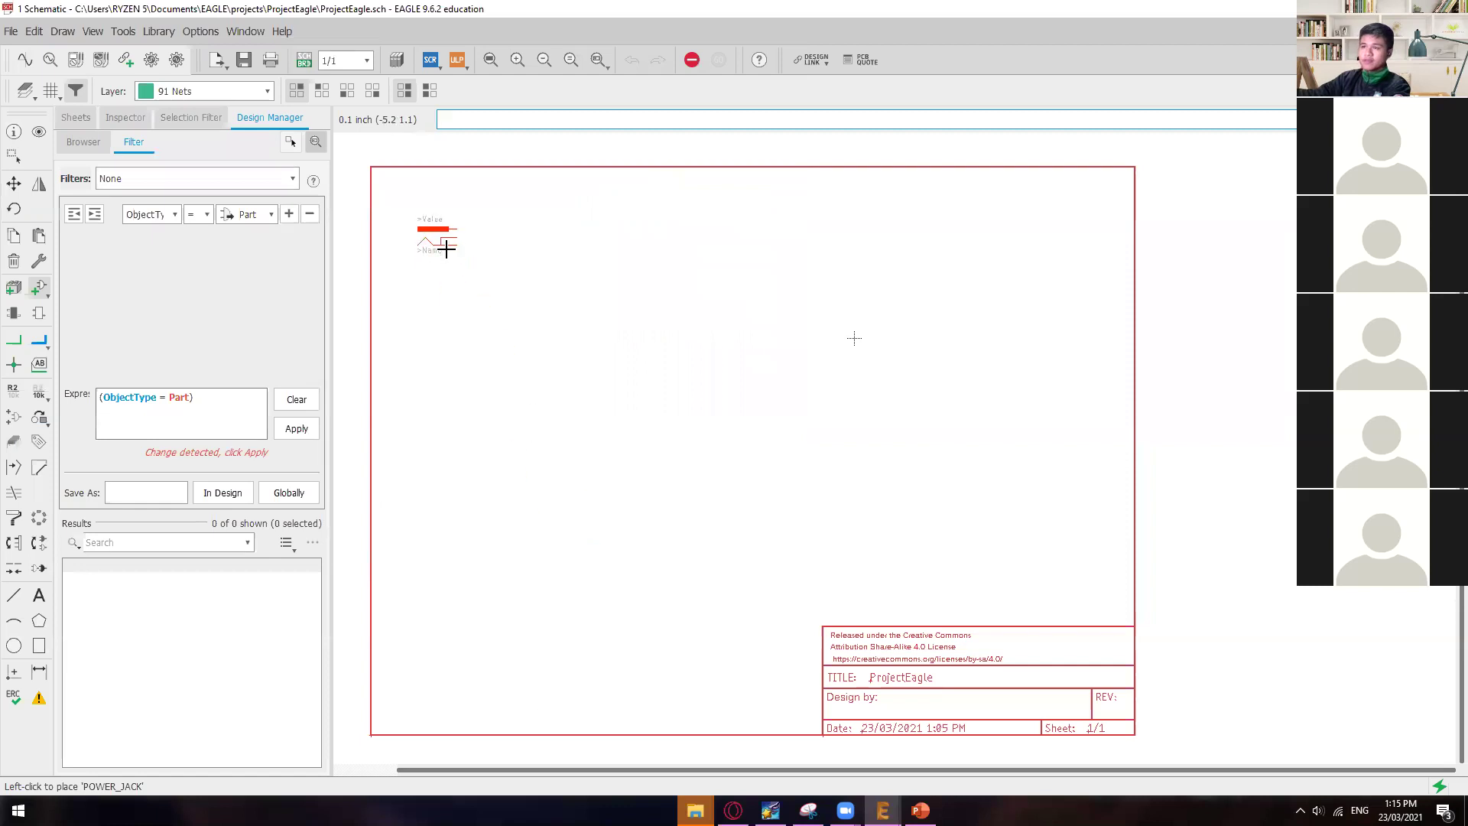
scroll(436, 240, up, 3)
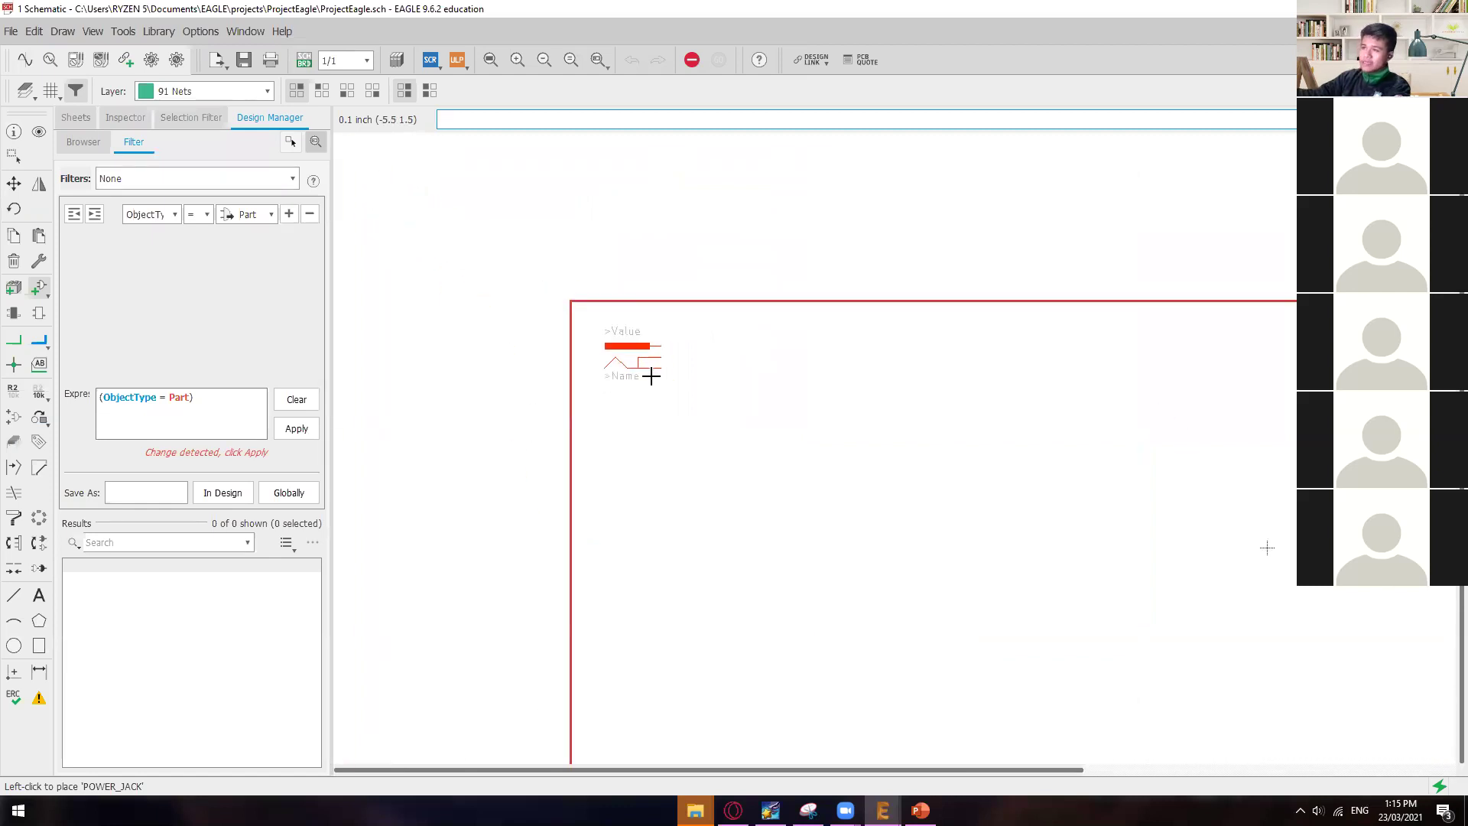
click(651, 376)
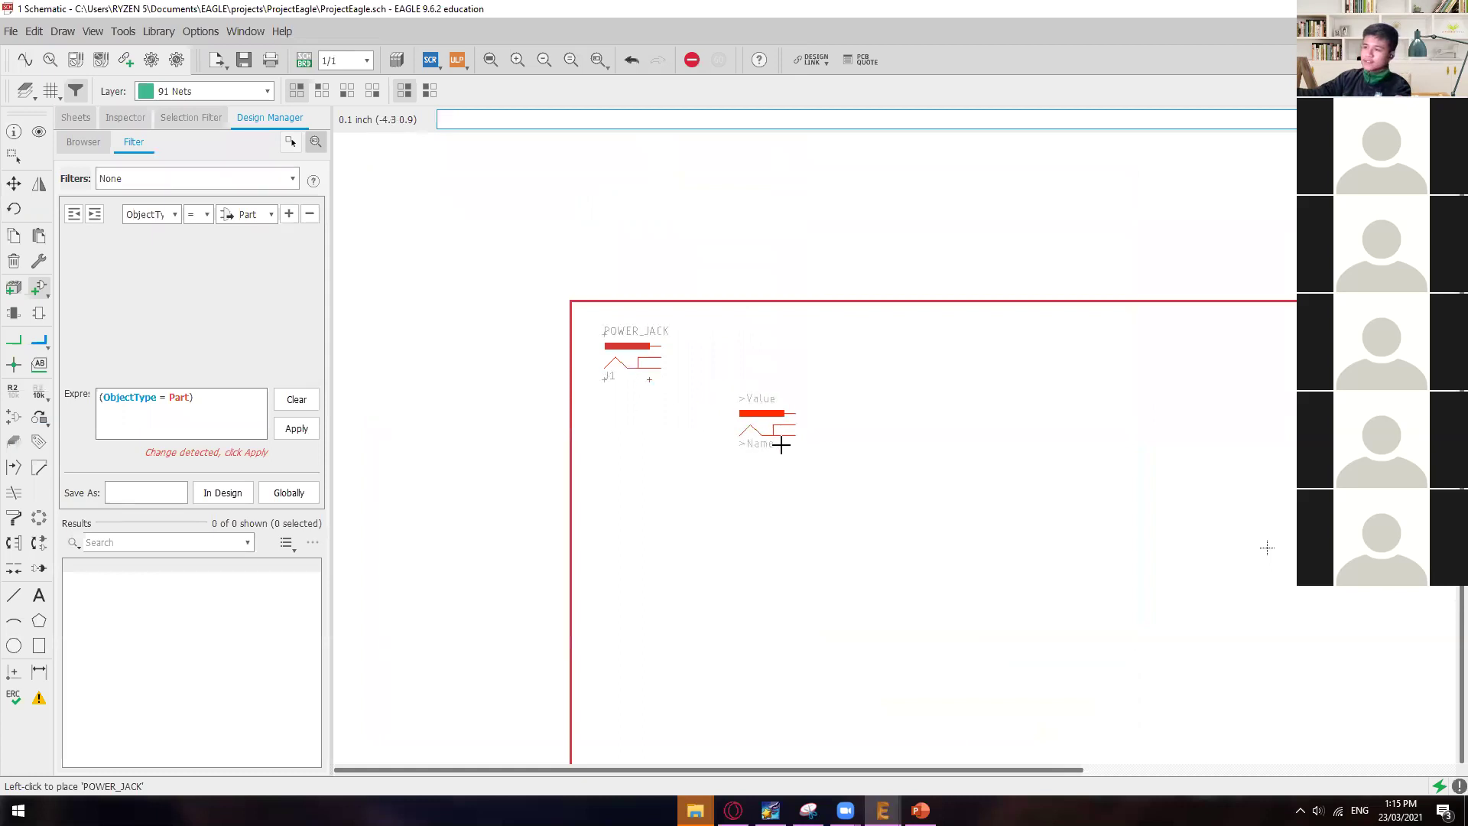
key(Escape)
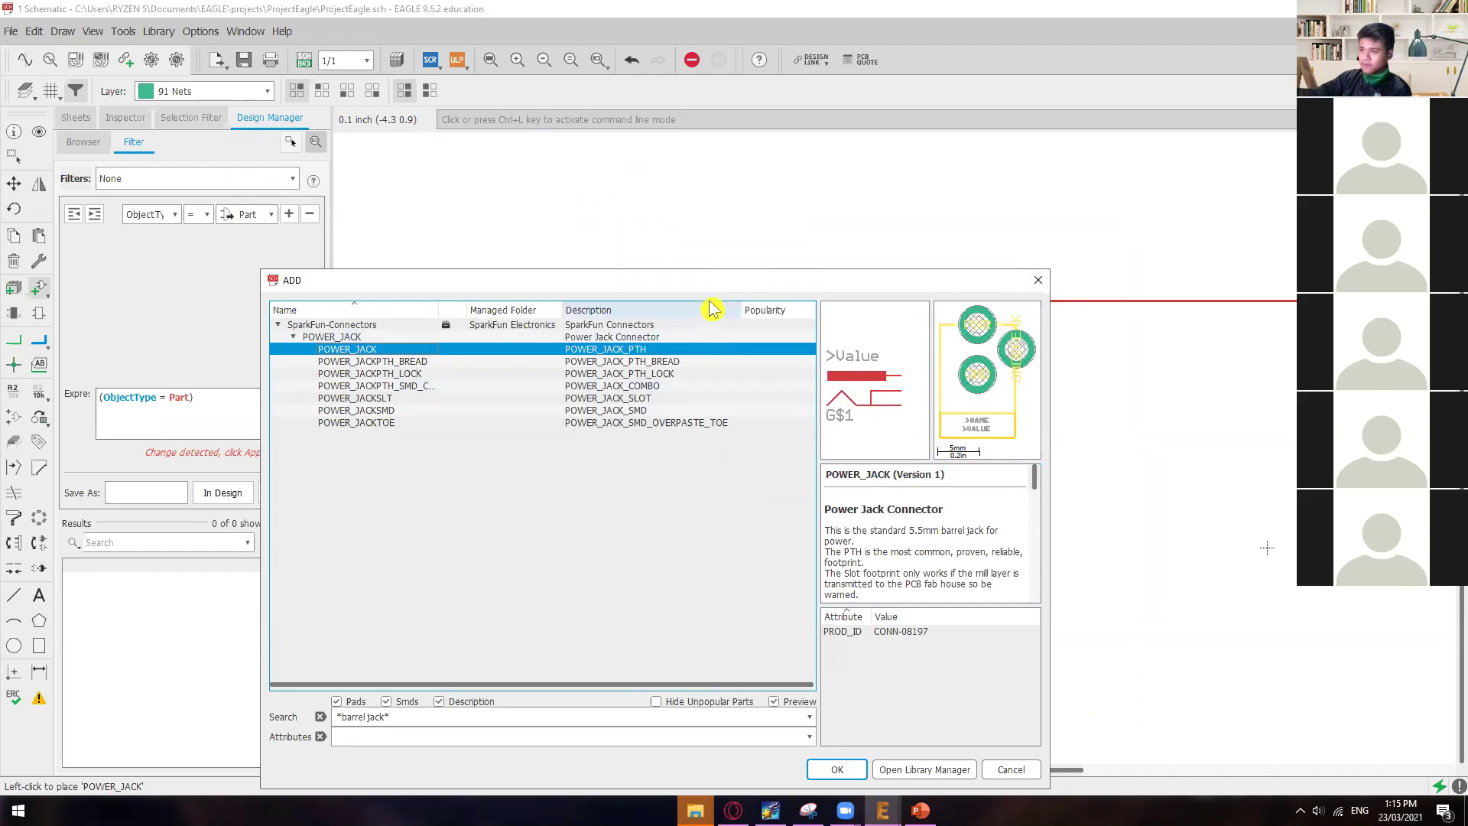
click(1038, 279)
scroll(643, 405, up, 3)
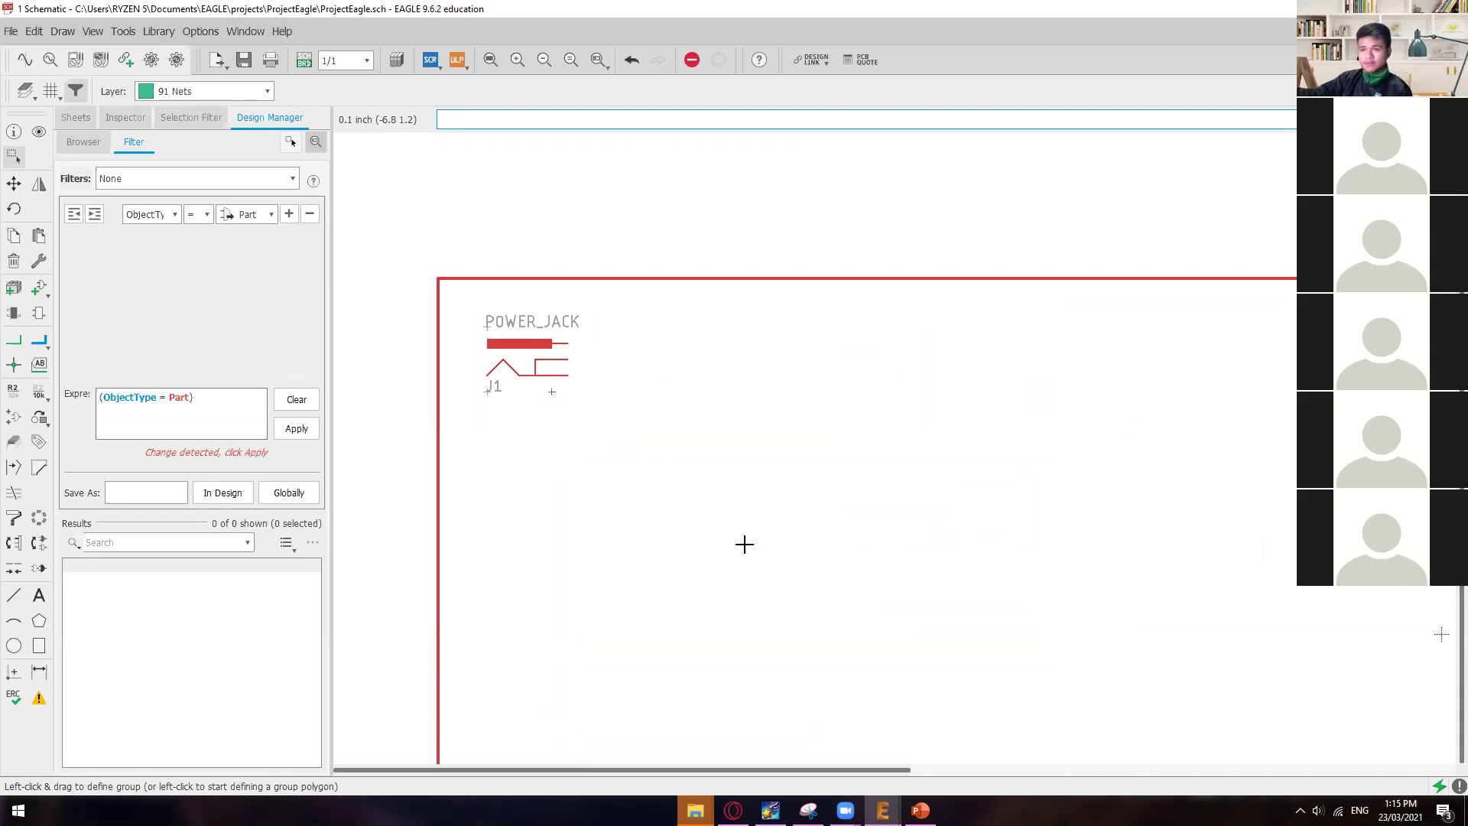
- Check the power input parts table on the PowerPoint slide and return to the ProjectEagle schematic
mouse_move(919, 810)
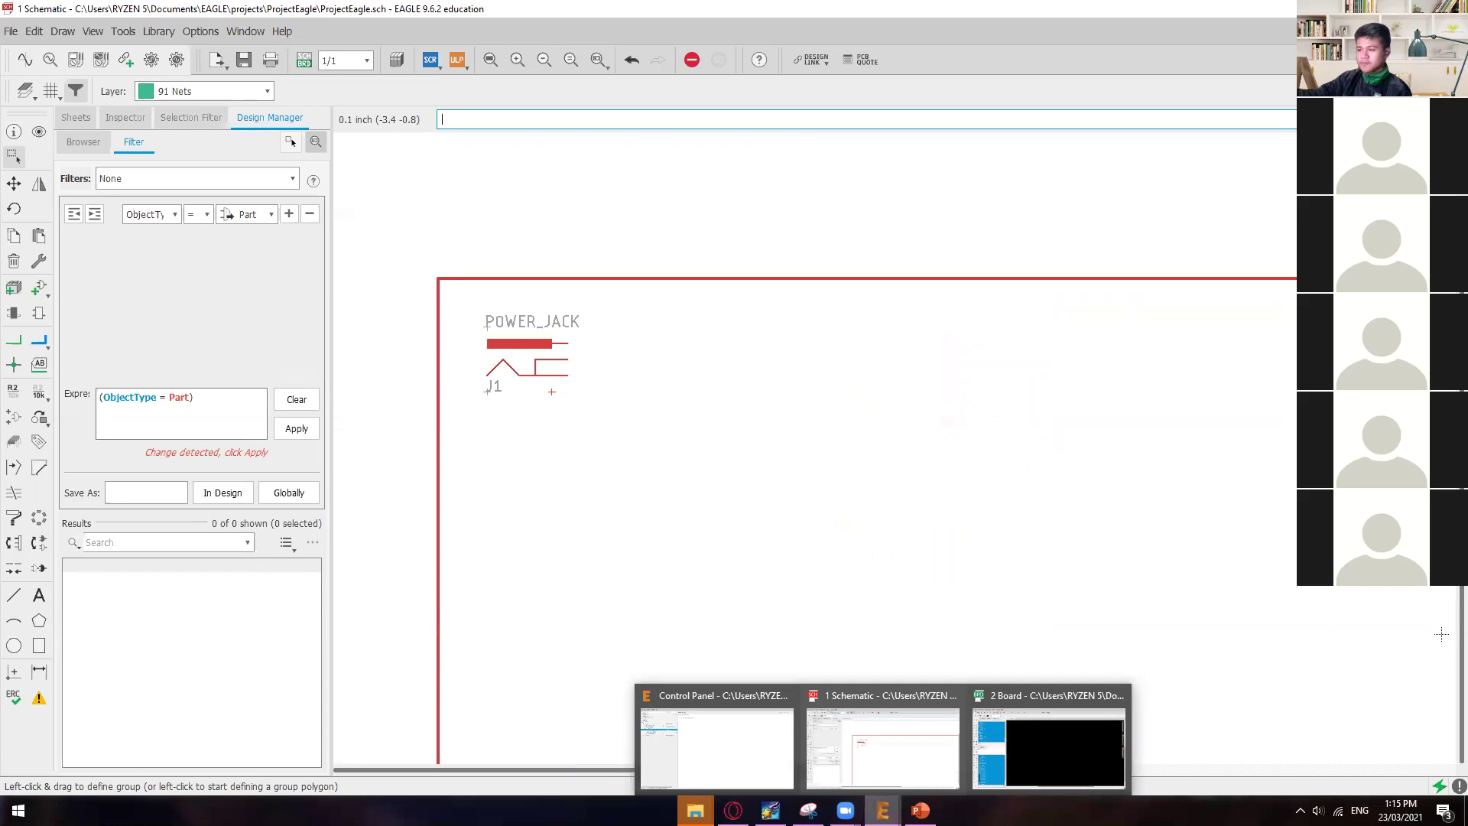
click(925, 768)
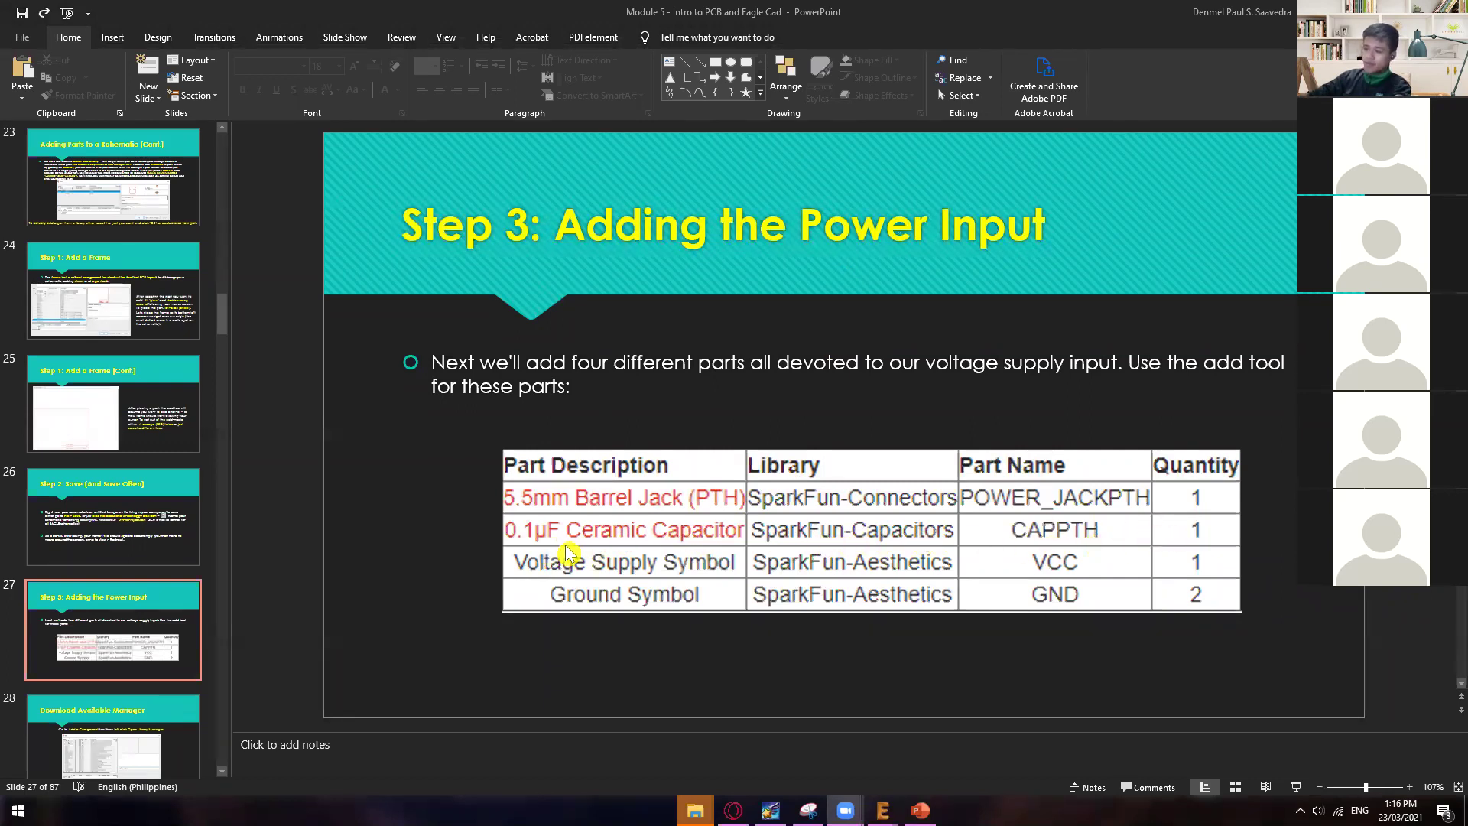
click(1029, 724)
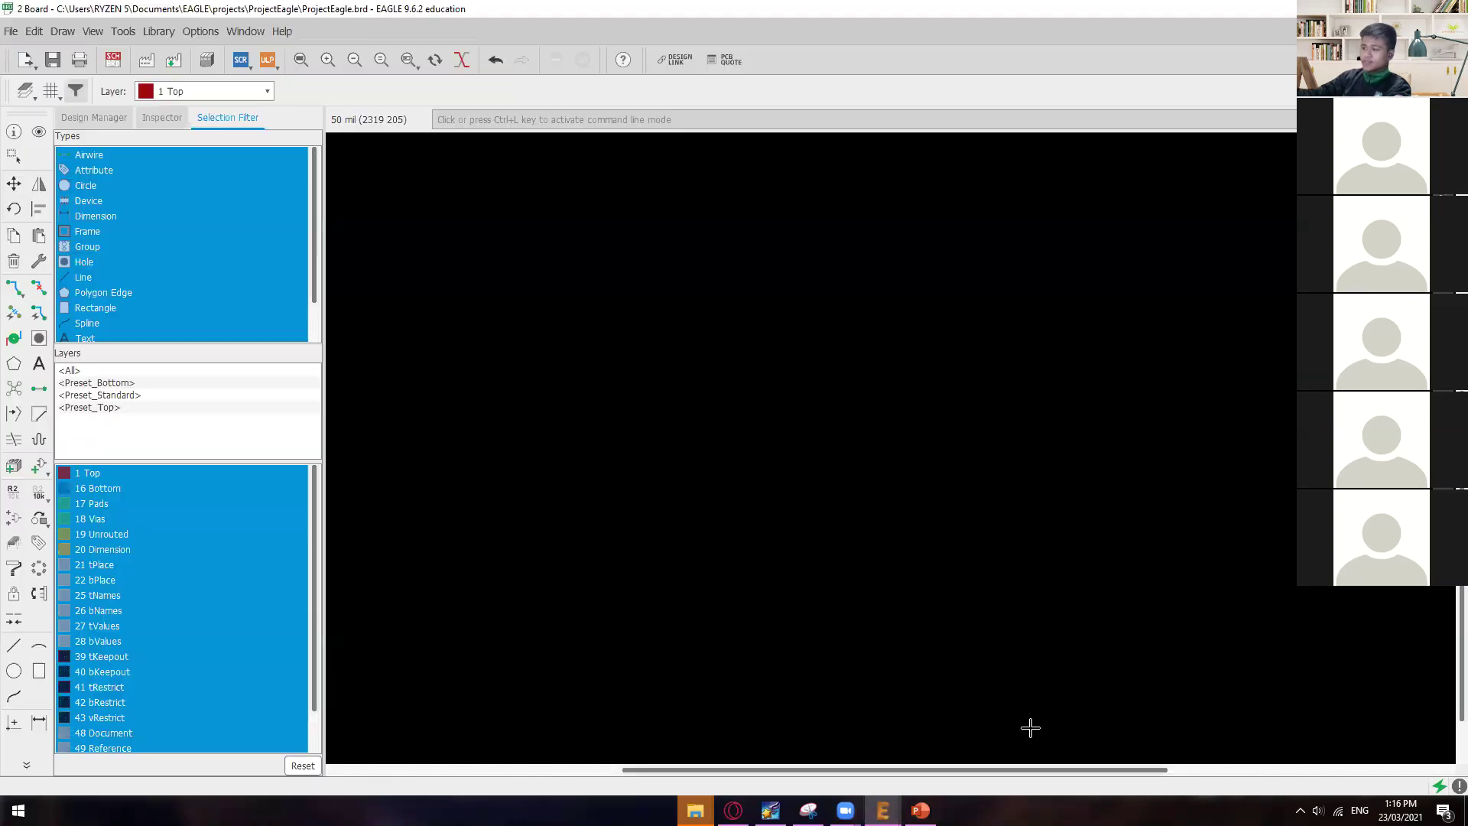
click(858, 750)
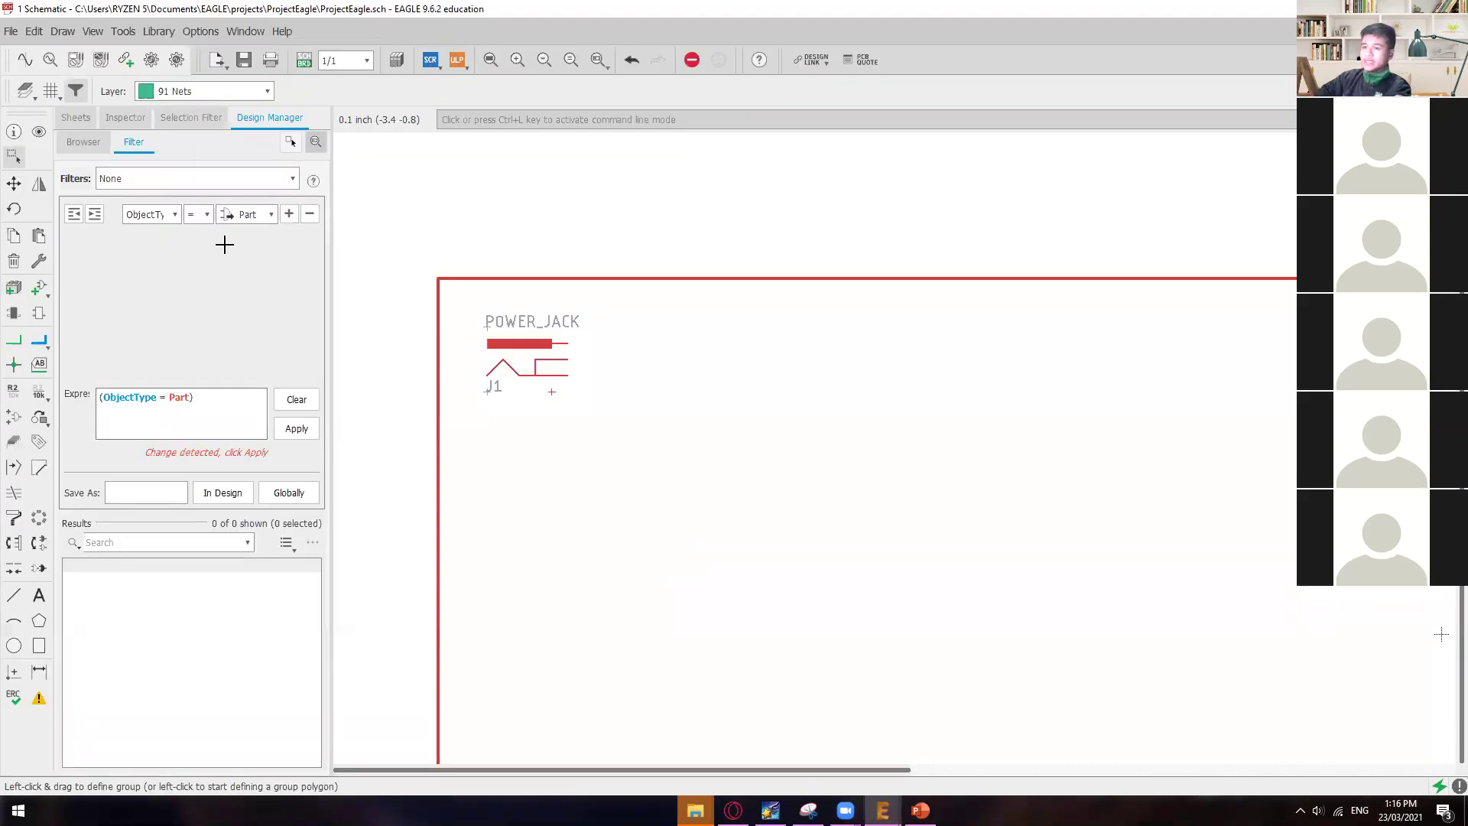
- Start adding a part, search the libraries for *cap*, and expand the 0.1UF ceramic capacitors in SparkFun-Capacitors
text(add)
key(Return)
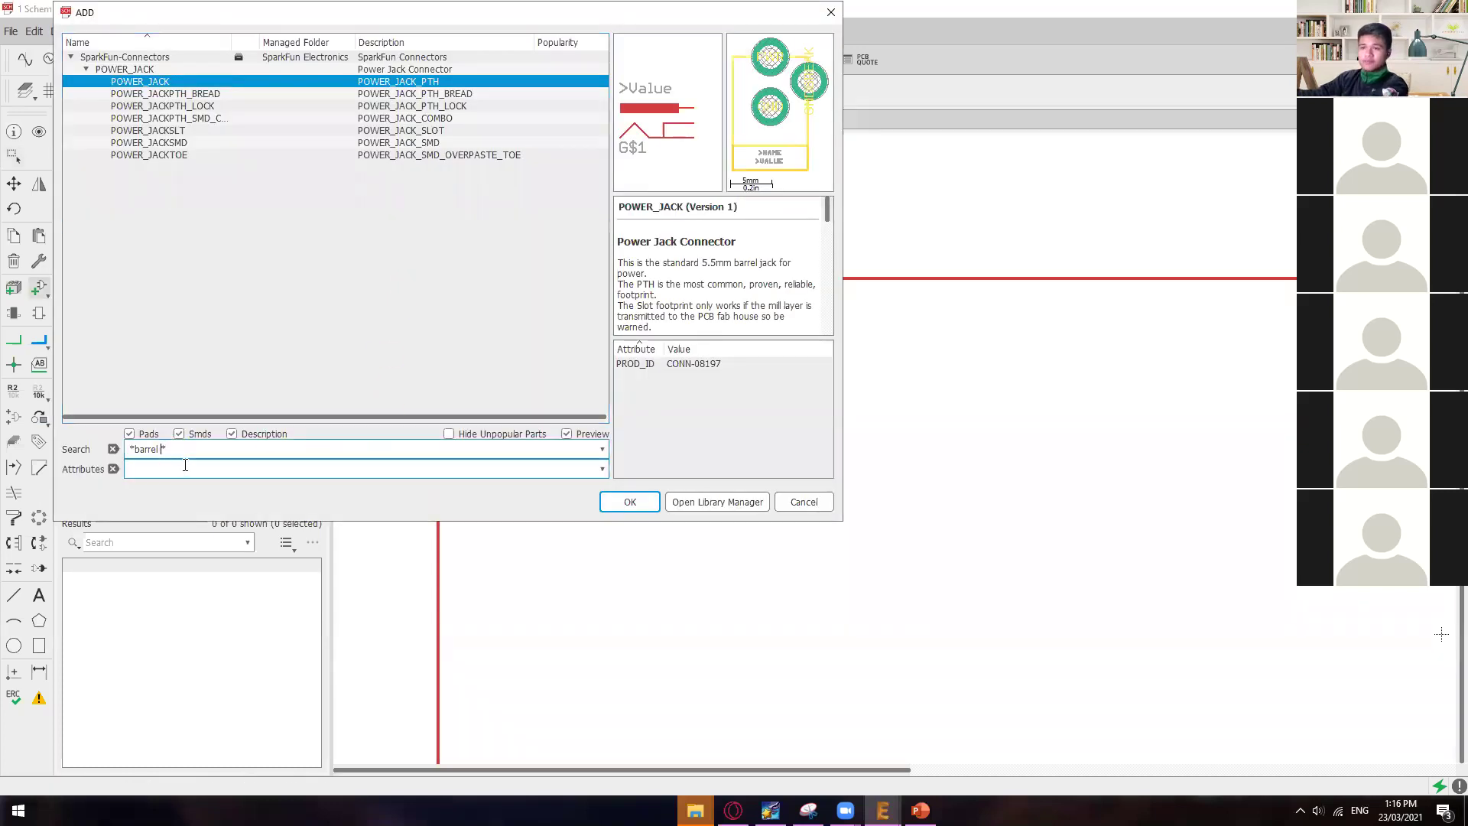
key(BackSpace)
text(cap*)
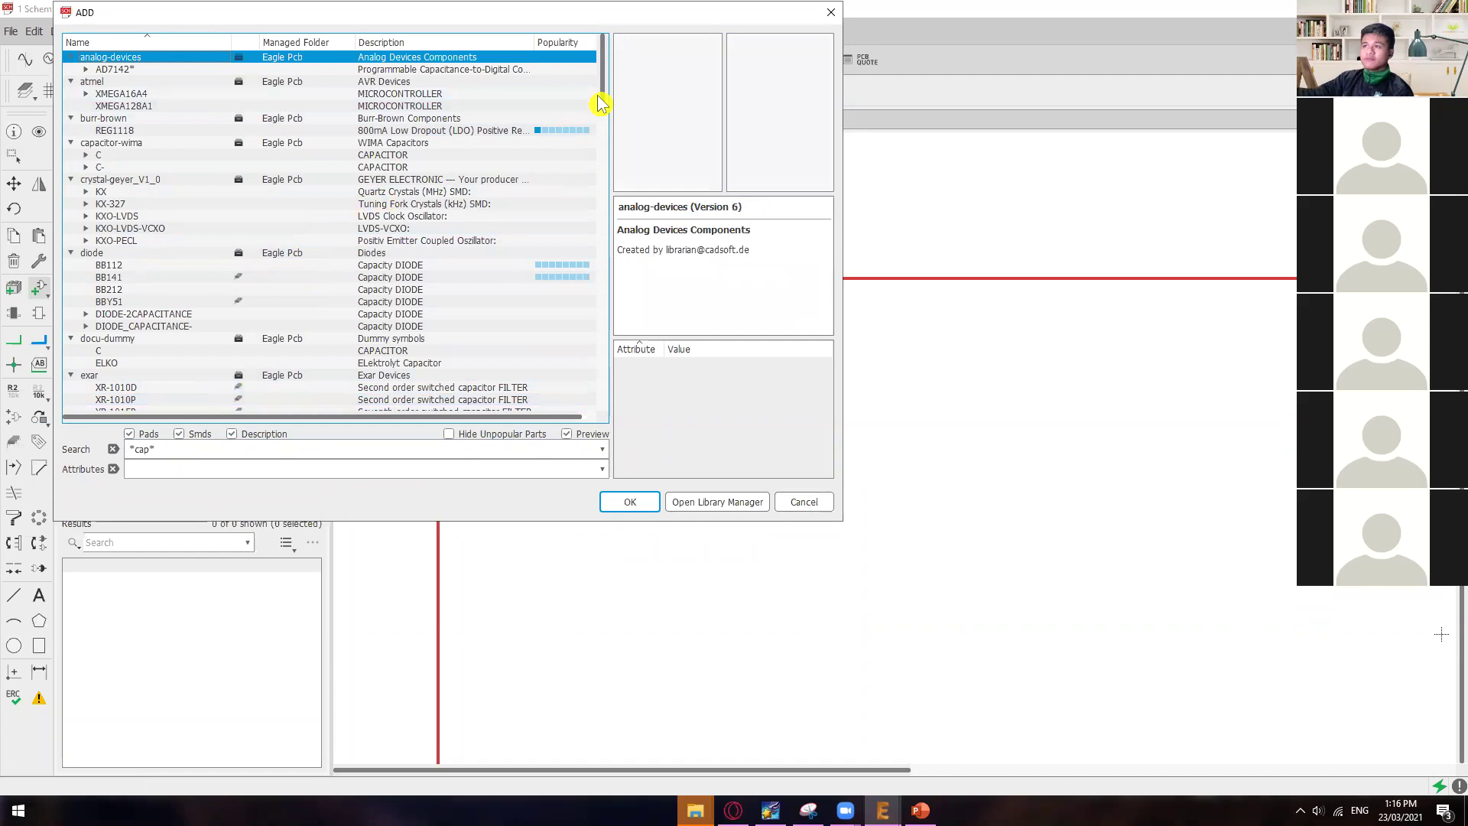
drag(600, 100, 589, 288)
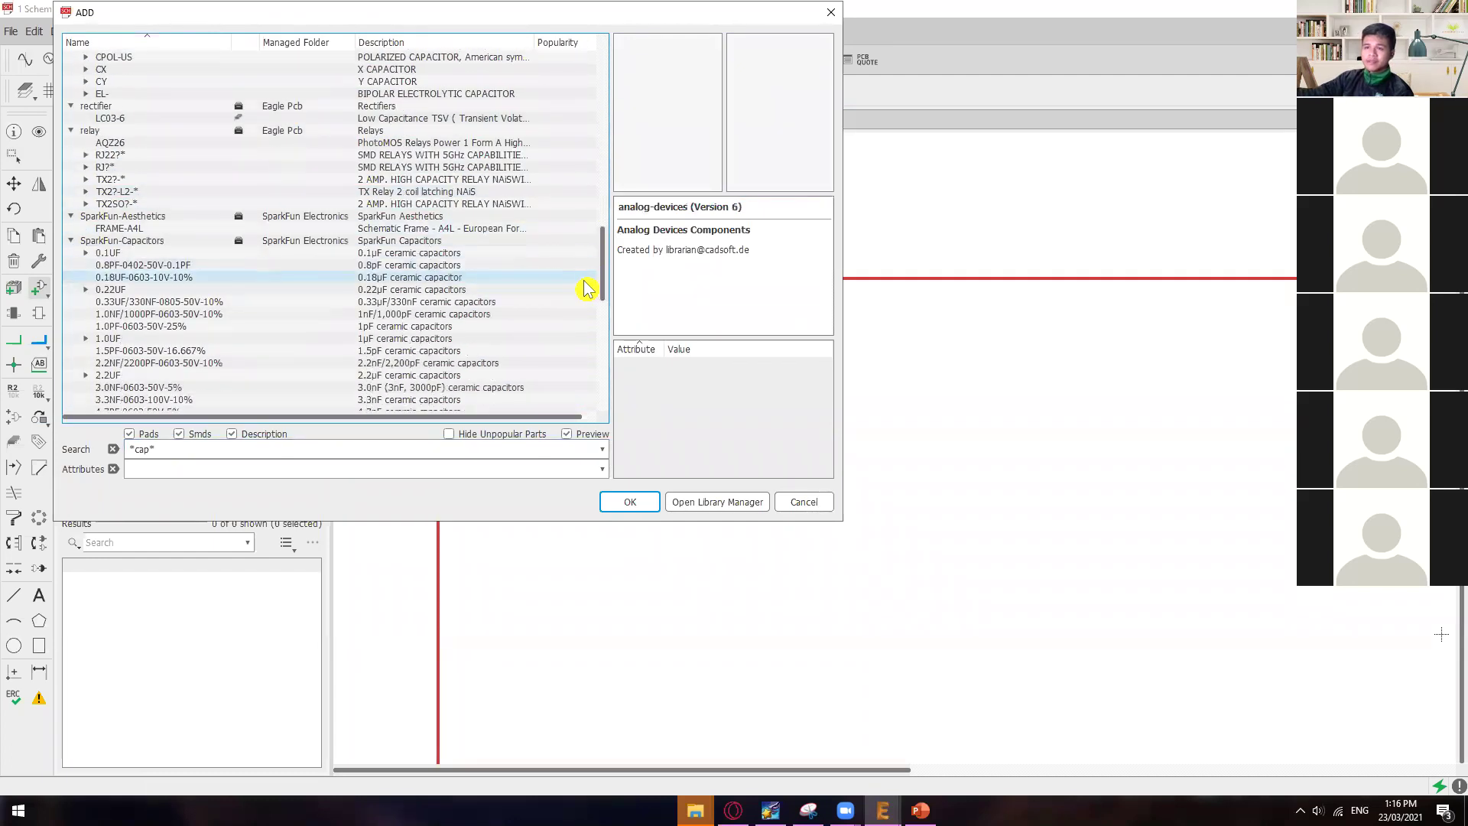
click(132, 243)
click(131, 242)
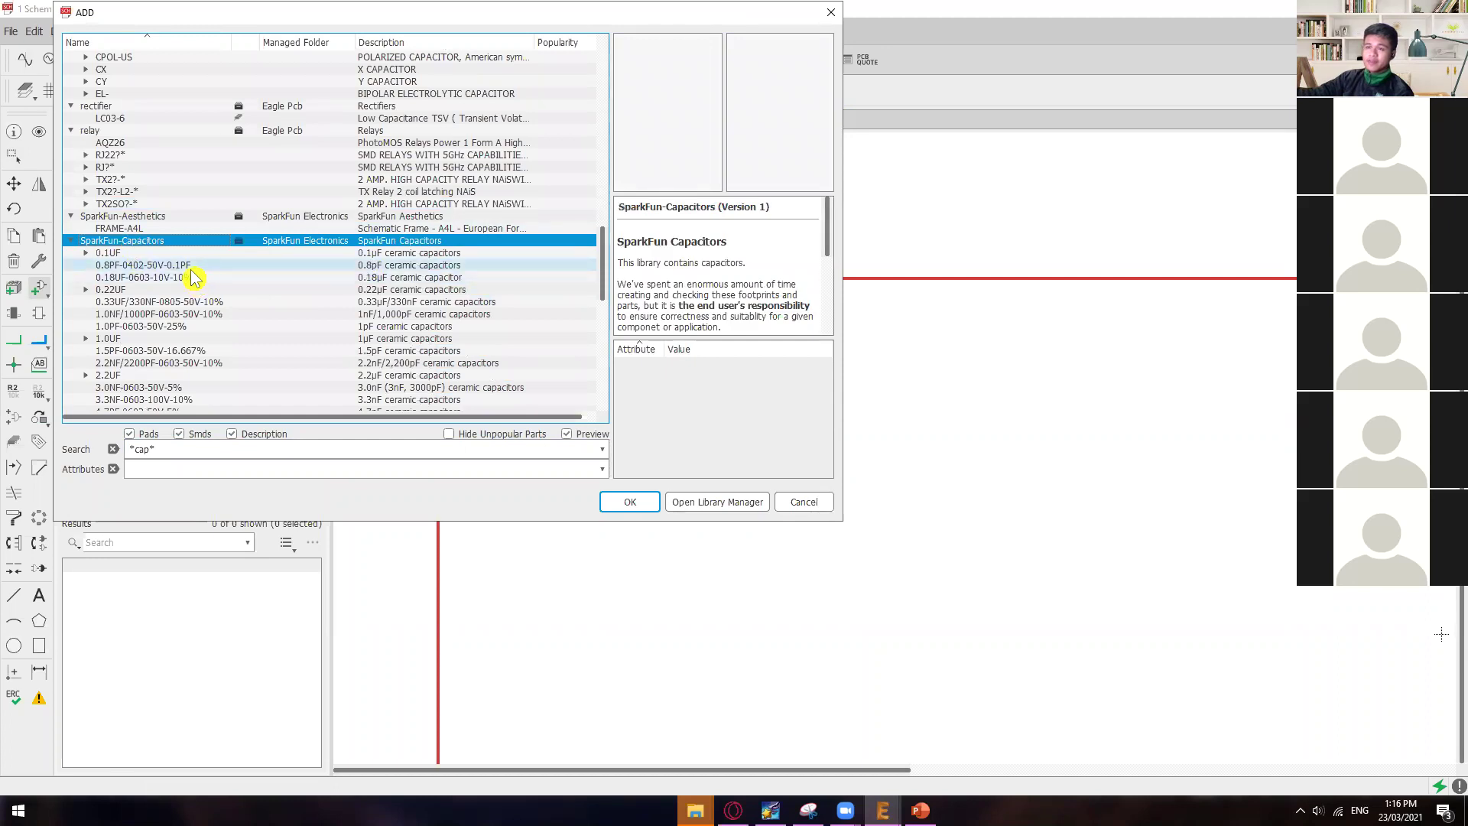
click(120, 254)
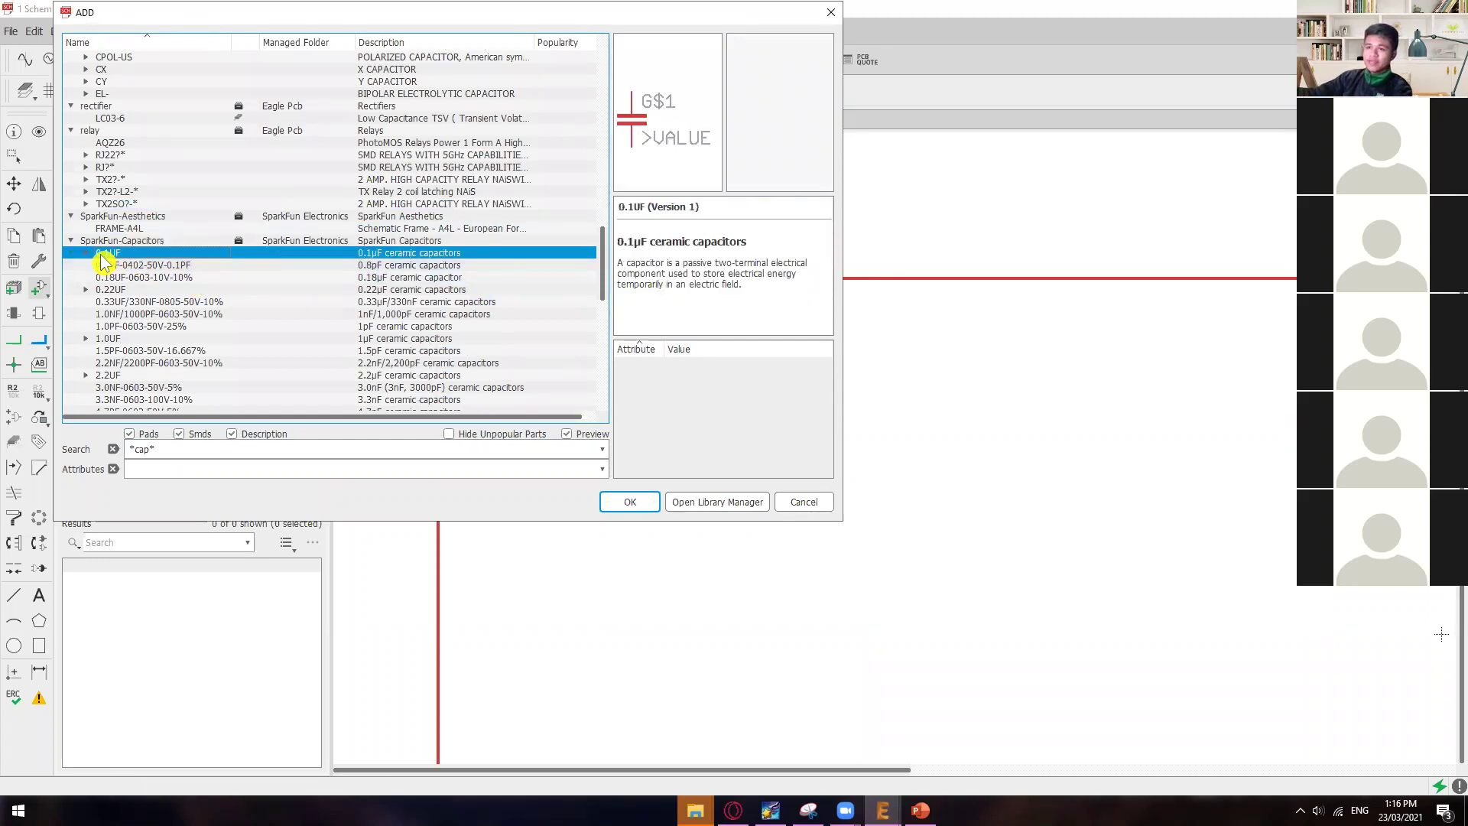
click(86, 253)
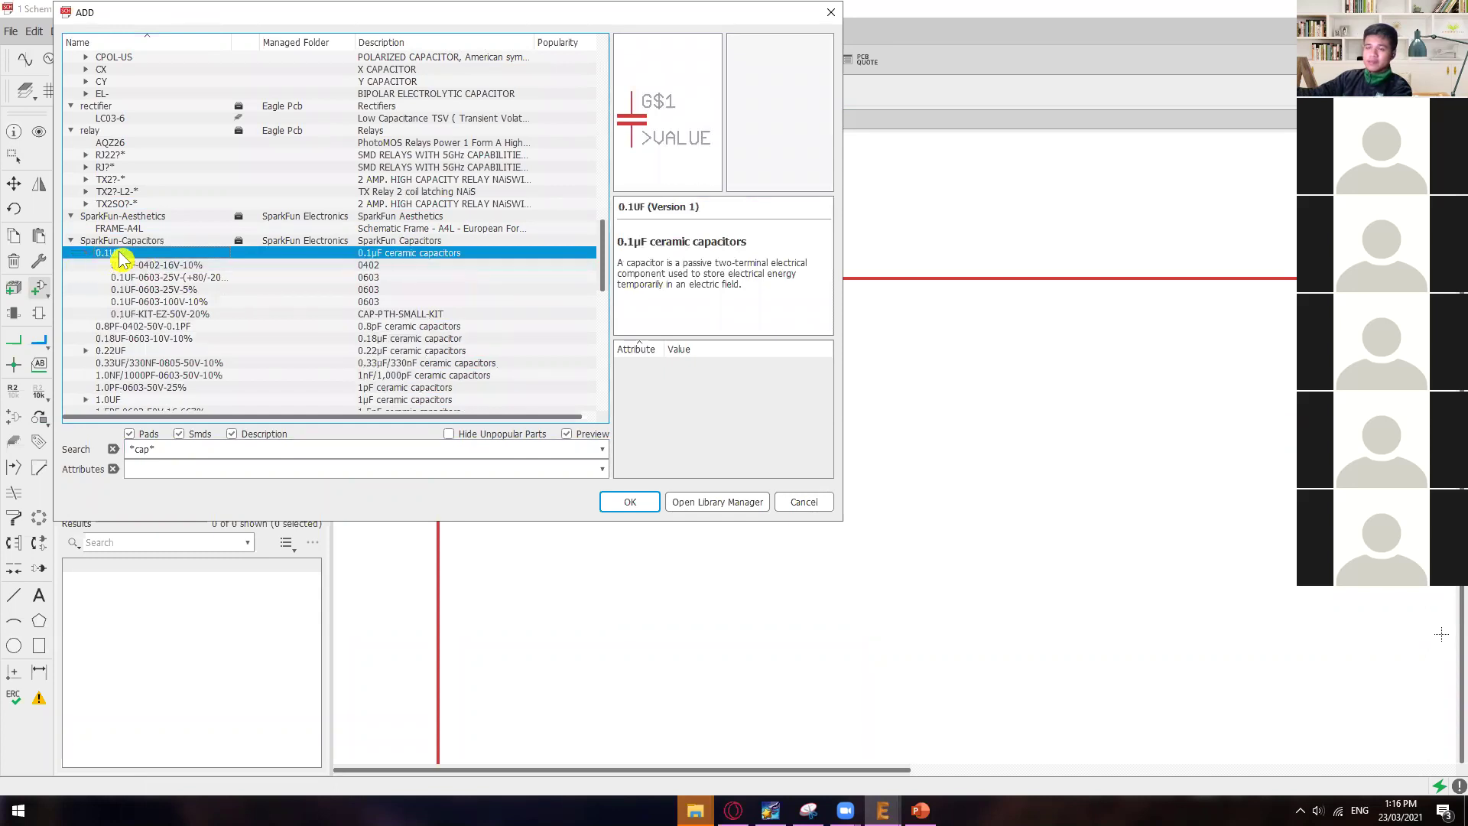
- Compare the footprints of the 0.1UF ceramic capacitor variants, including 0402, 0603 and CAP-PTH-SMALL-KIT
click(194, 267)
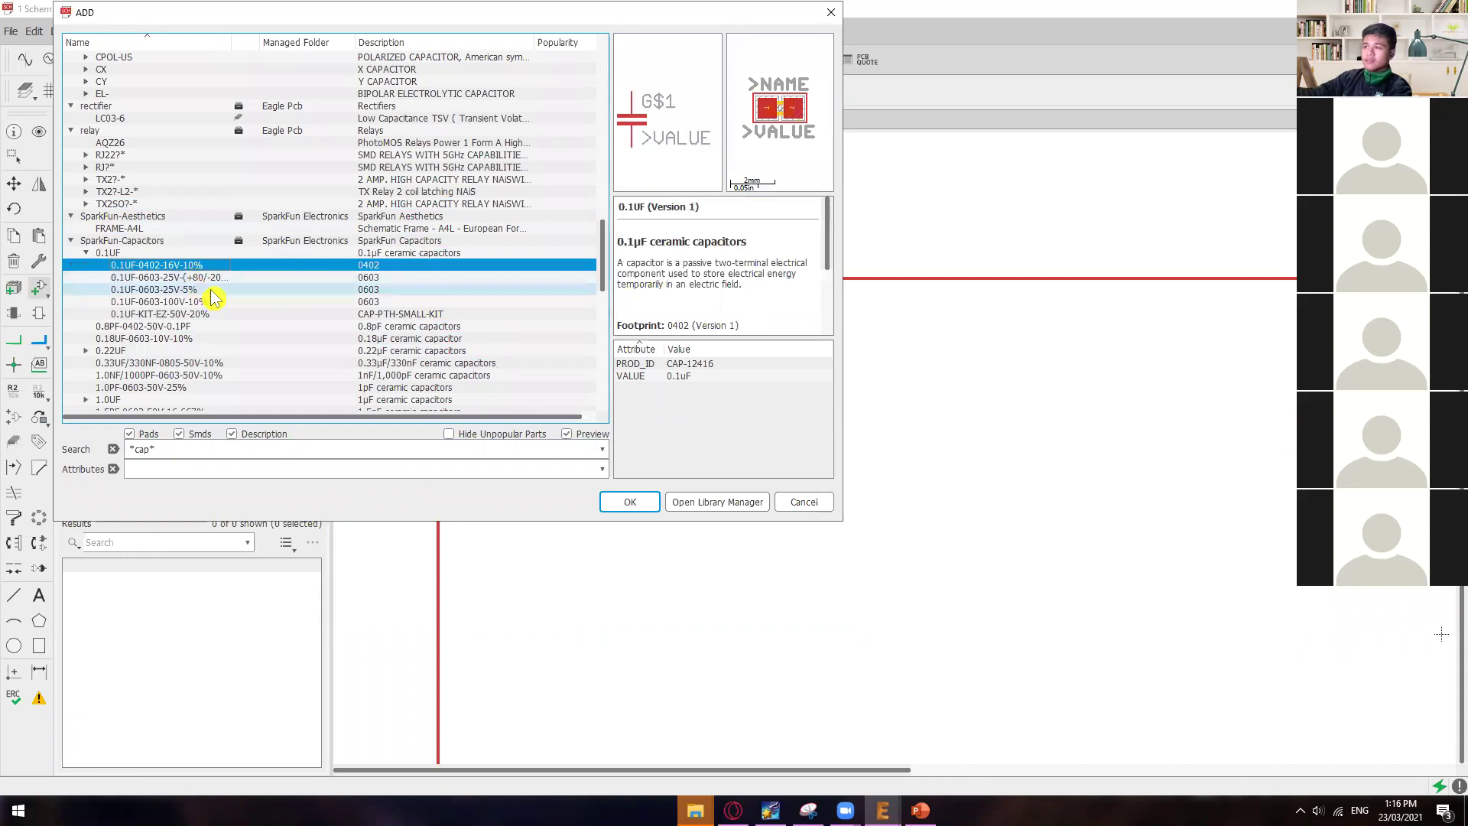
click(206, 277)
click(196, 290)
click(190, 313)
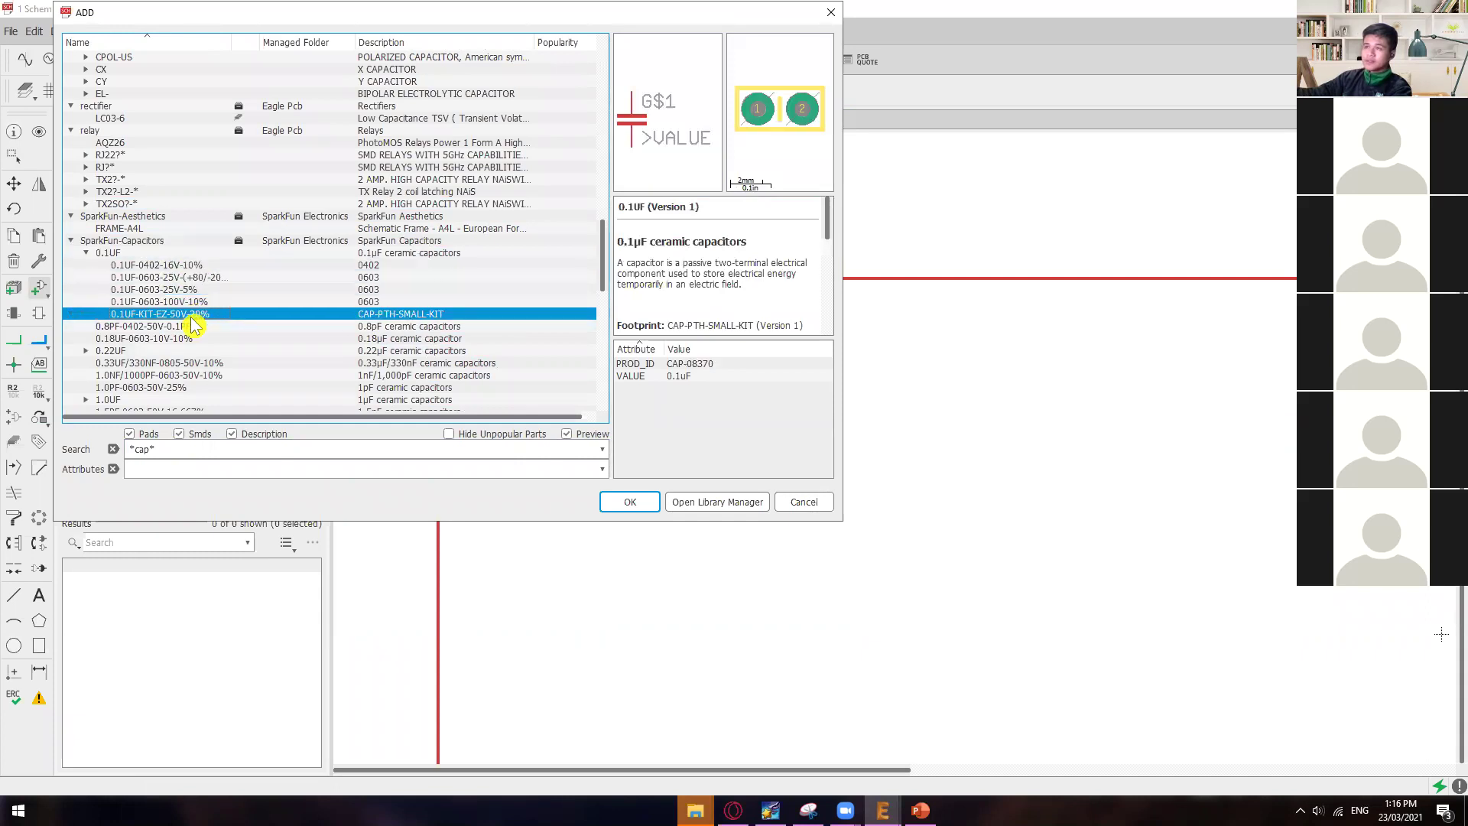
click(181, 303)
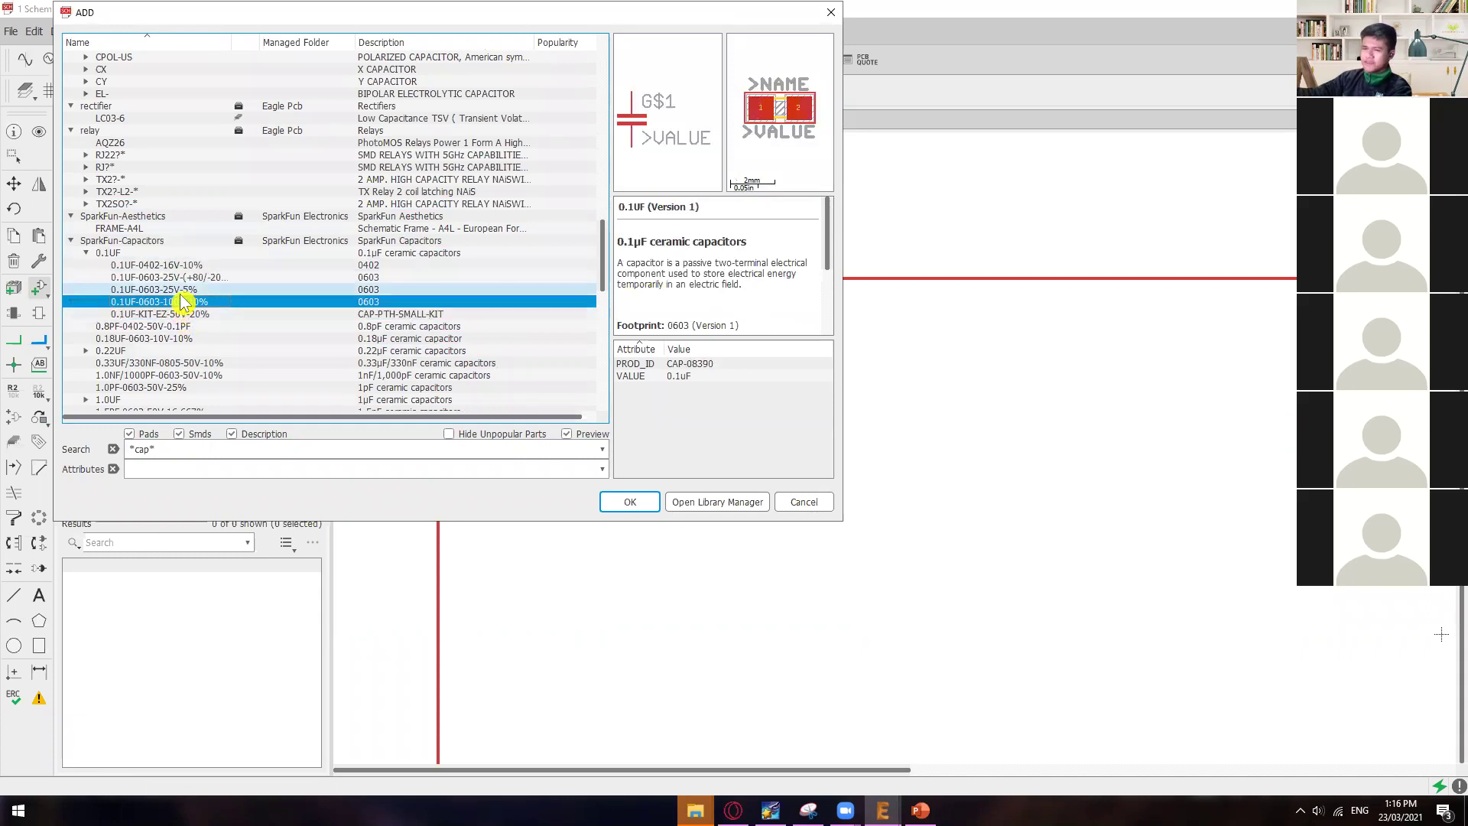
click(184, 290)
click(185, 278)
- Place one 0.1UF-0402-16V-10% capacitor below and to the right of the power jack
click(191, 265)
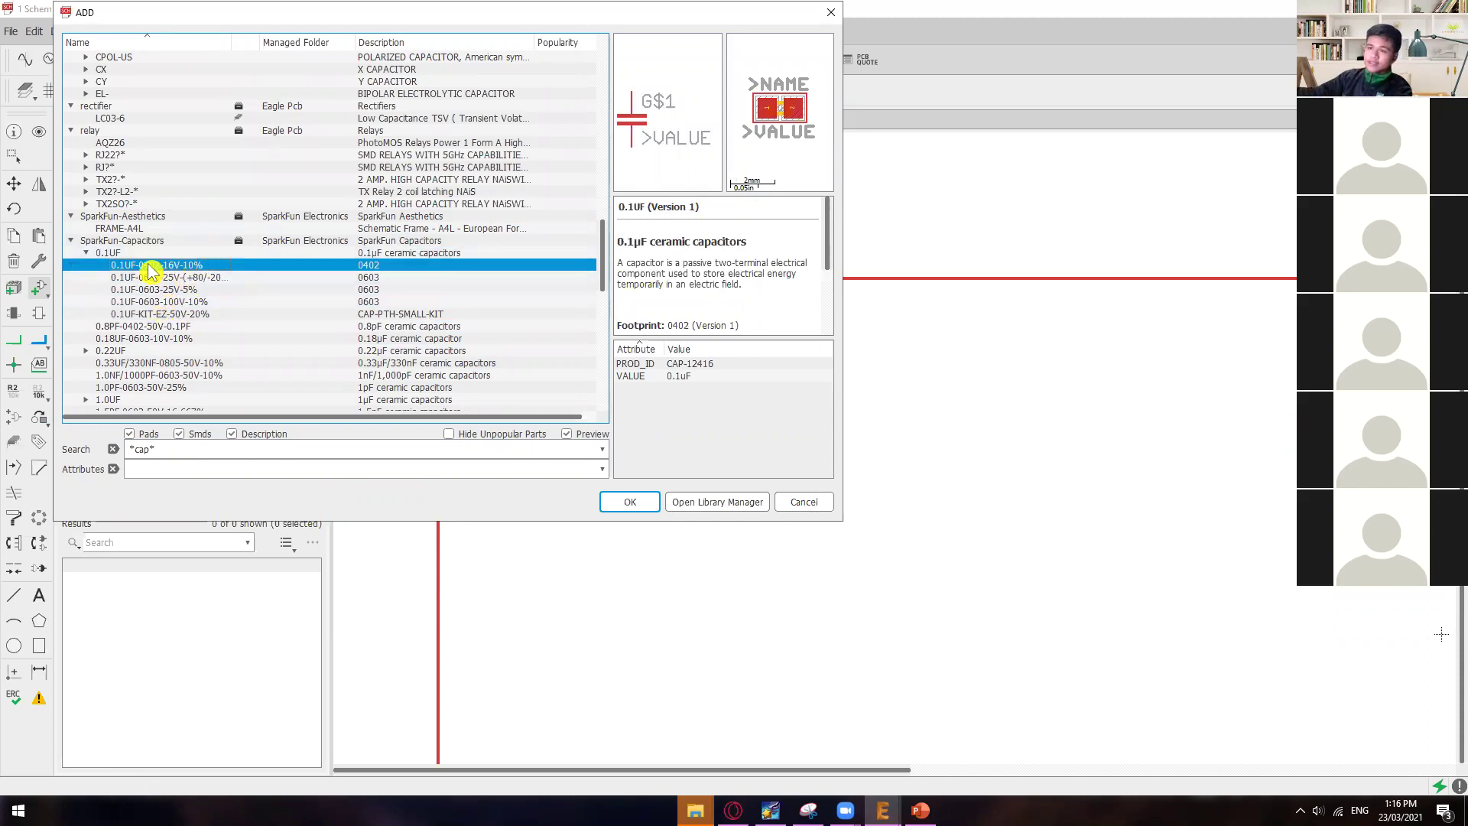
click(636, 505)
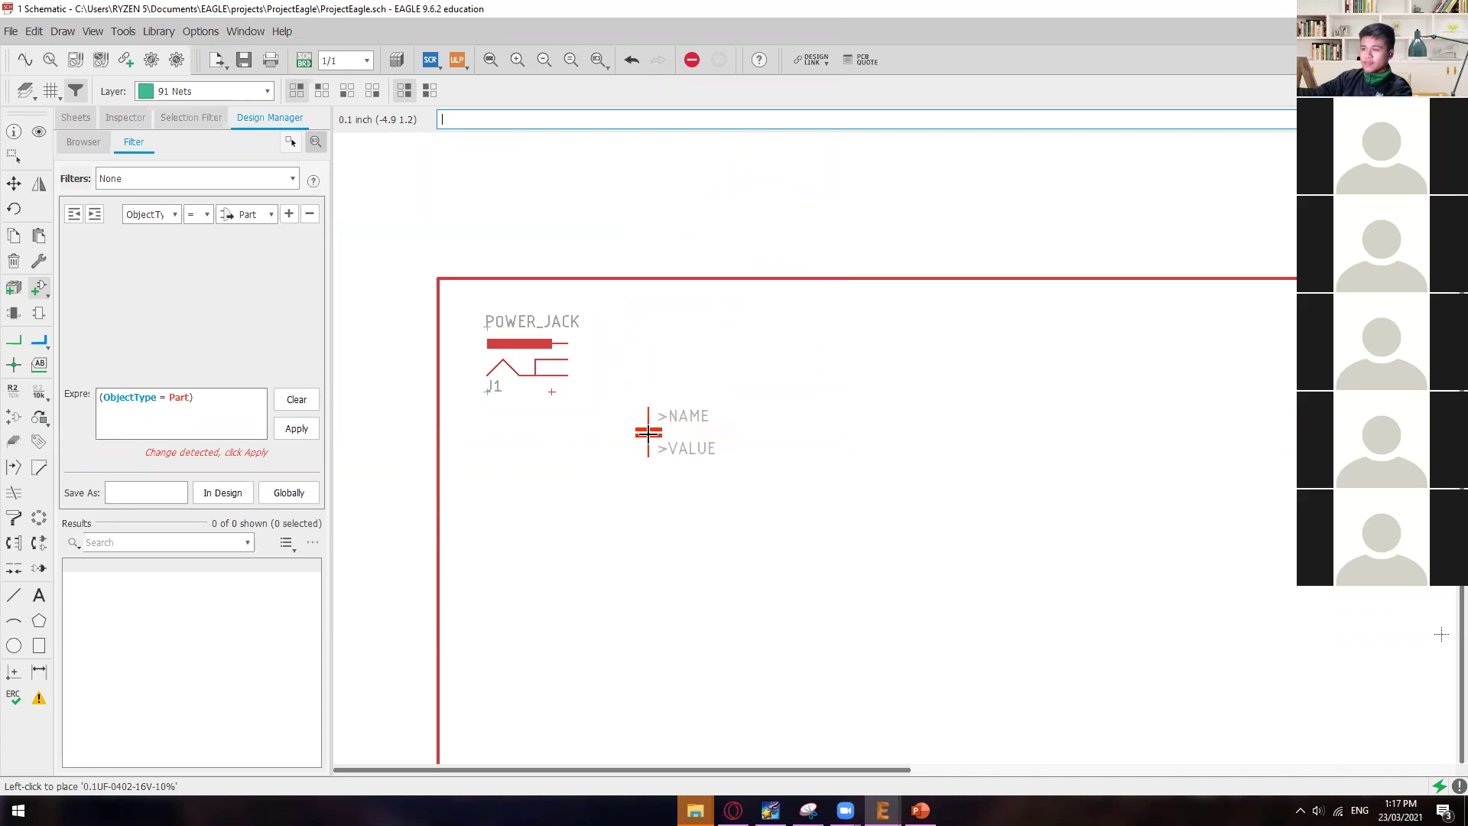
click(648, 433)
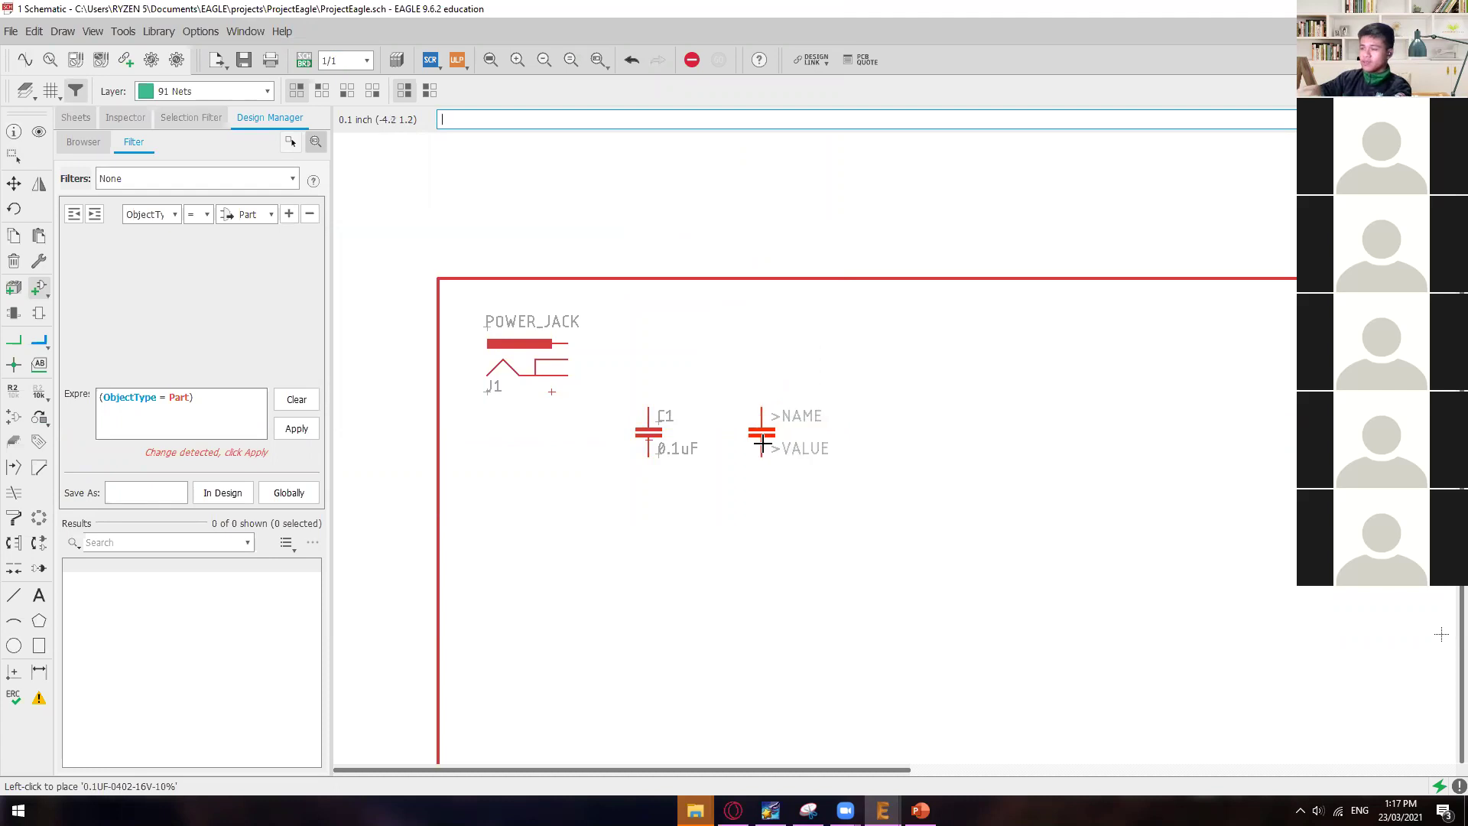
key(Escape)
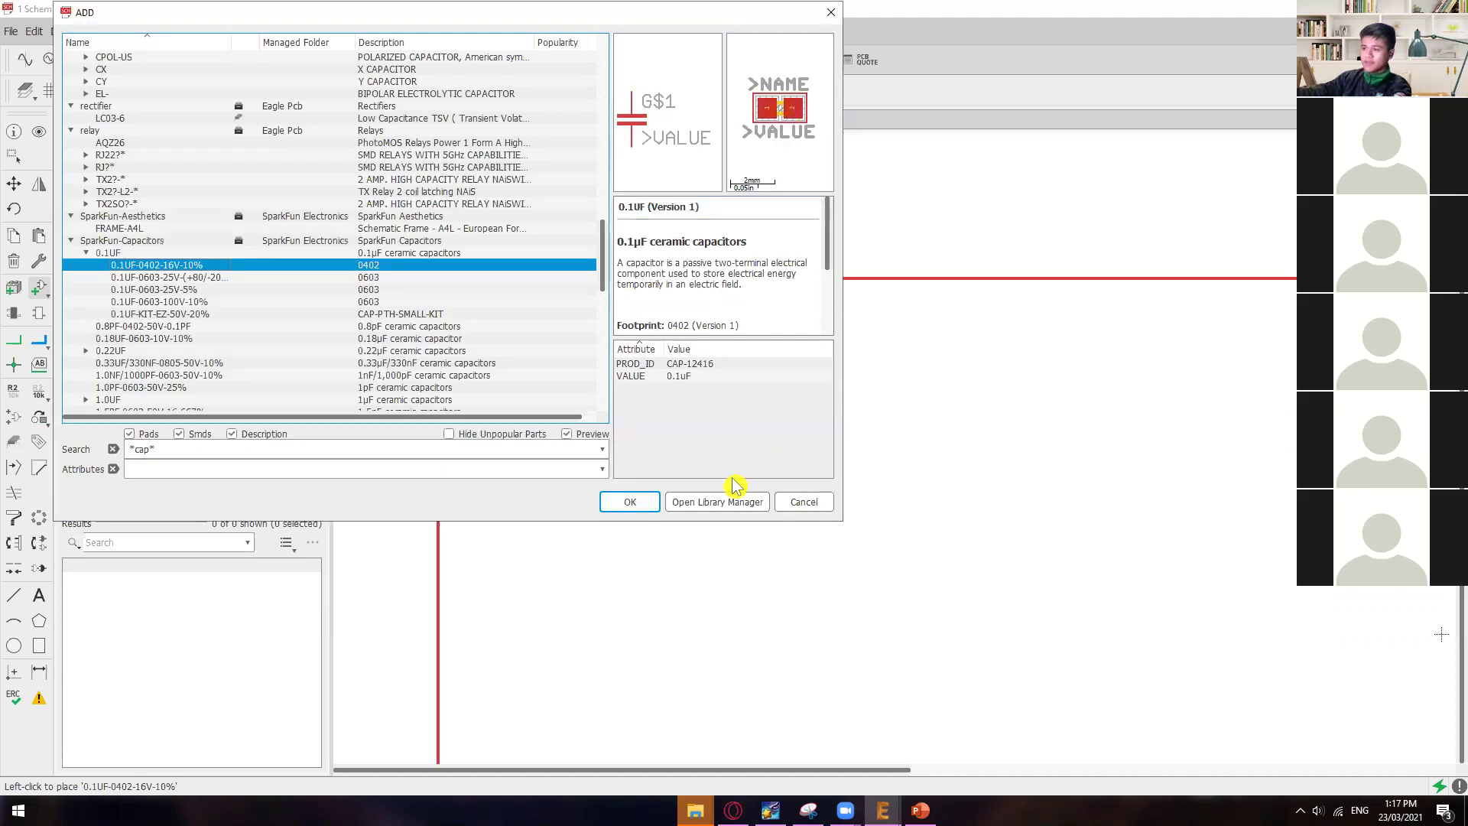
- Check the voltage supply symbol row on the PowerPoint slide and search the EAGLE libraries for *vcc*
click(920, 809)
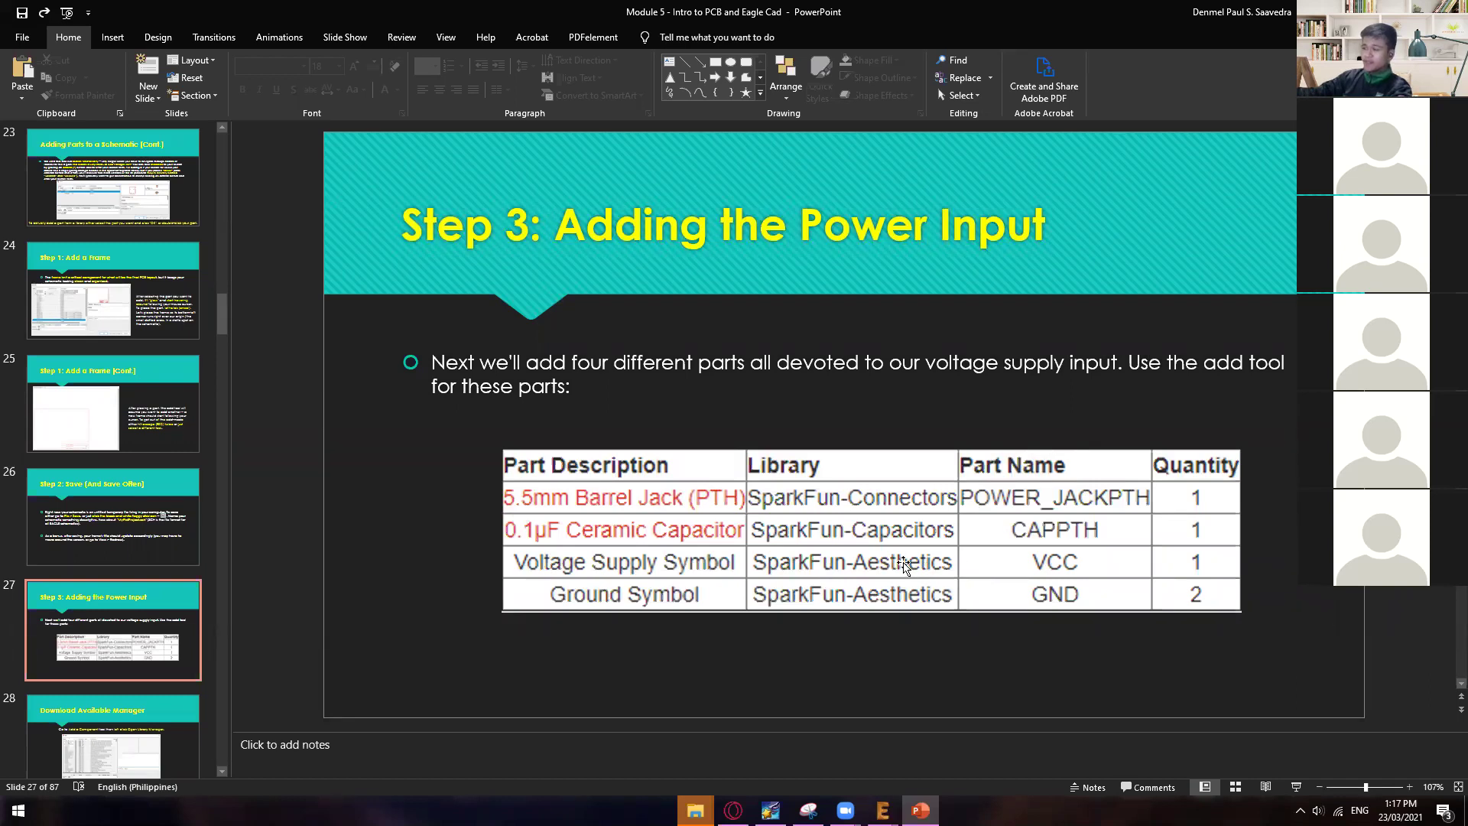
mouse_move(882, 810)
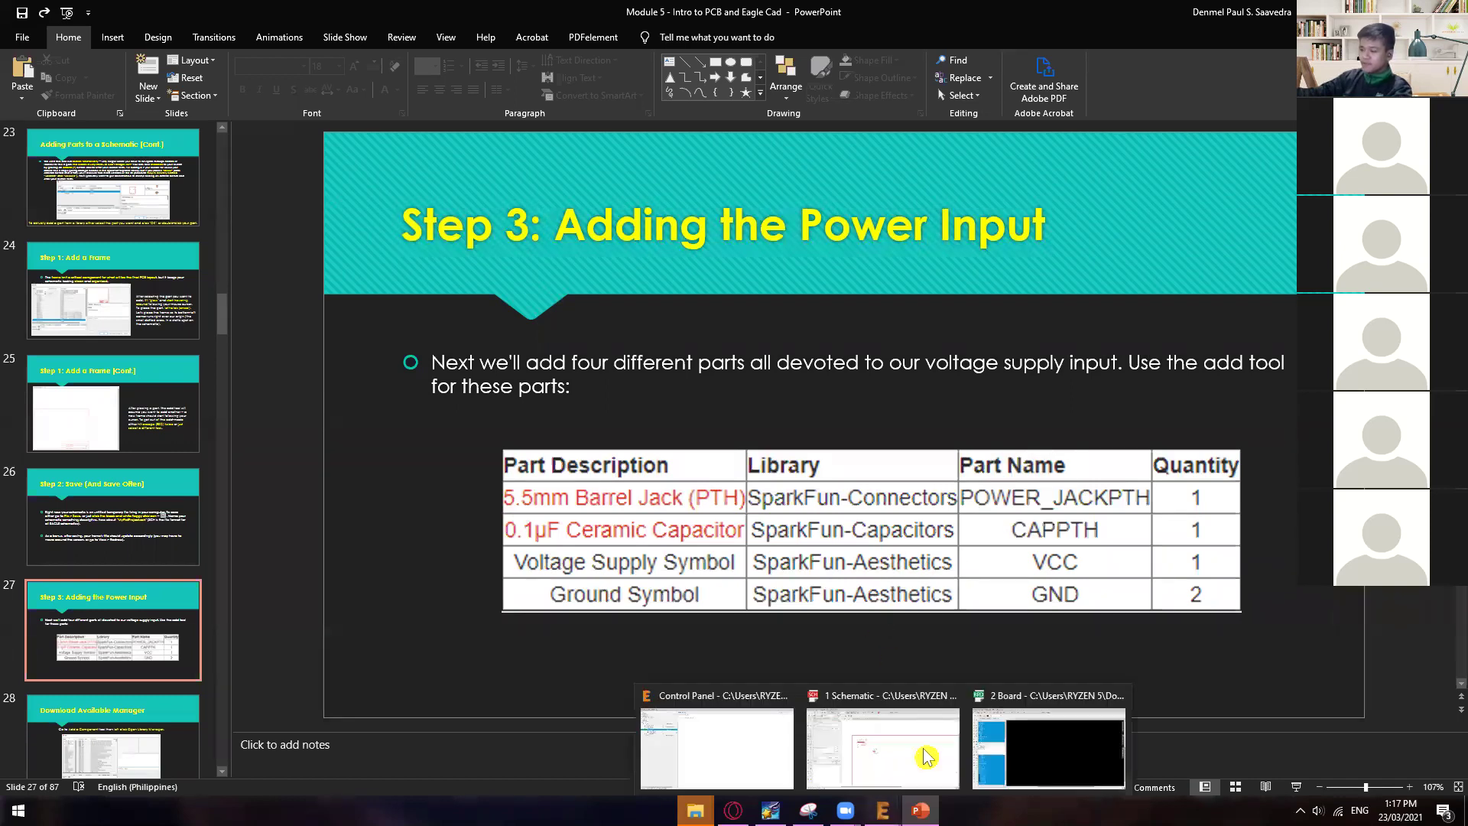
click(925, 757)
click(151, 452)
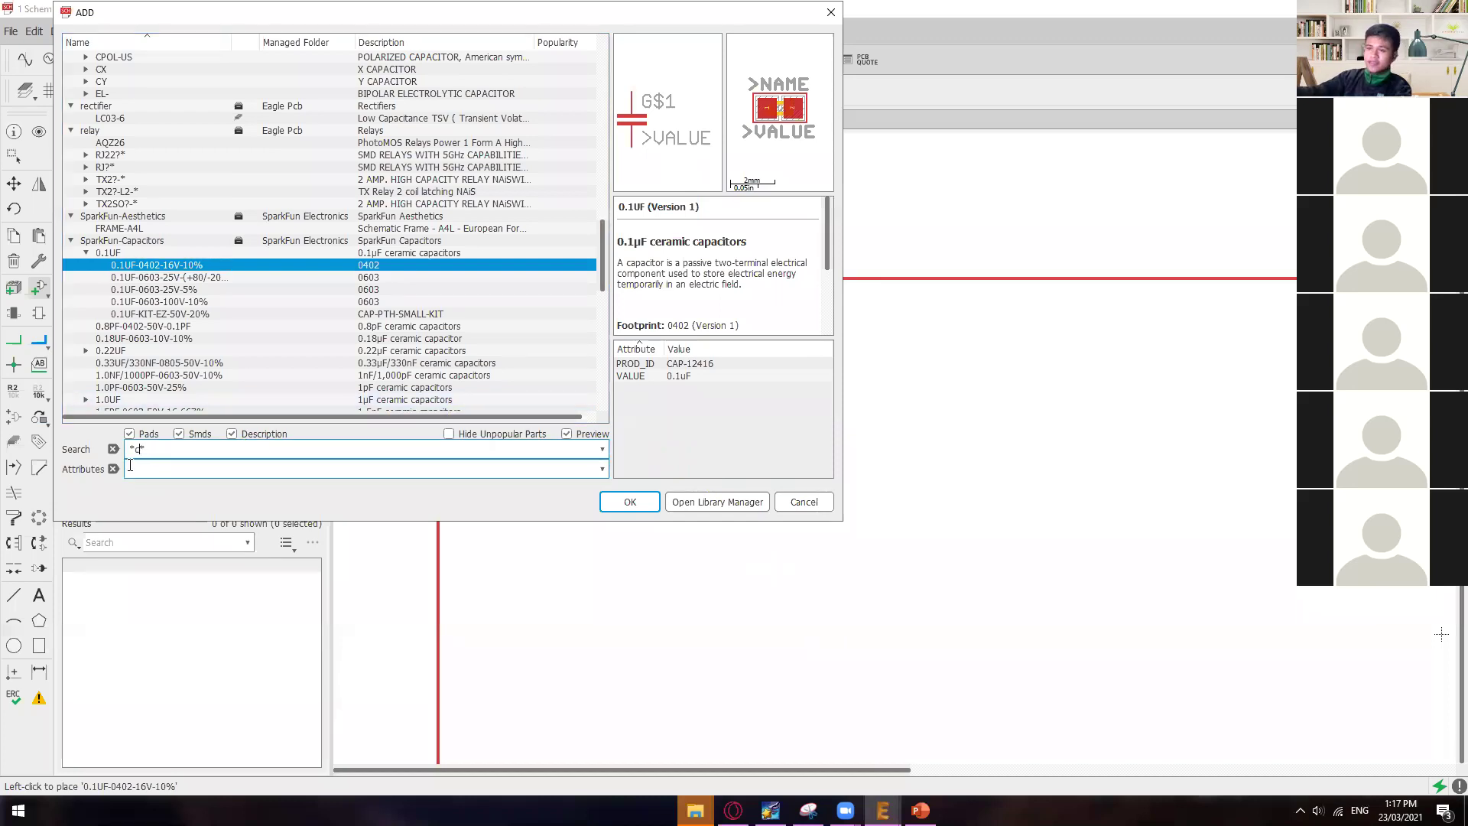
text(vcc)
key(Return)
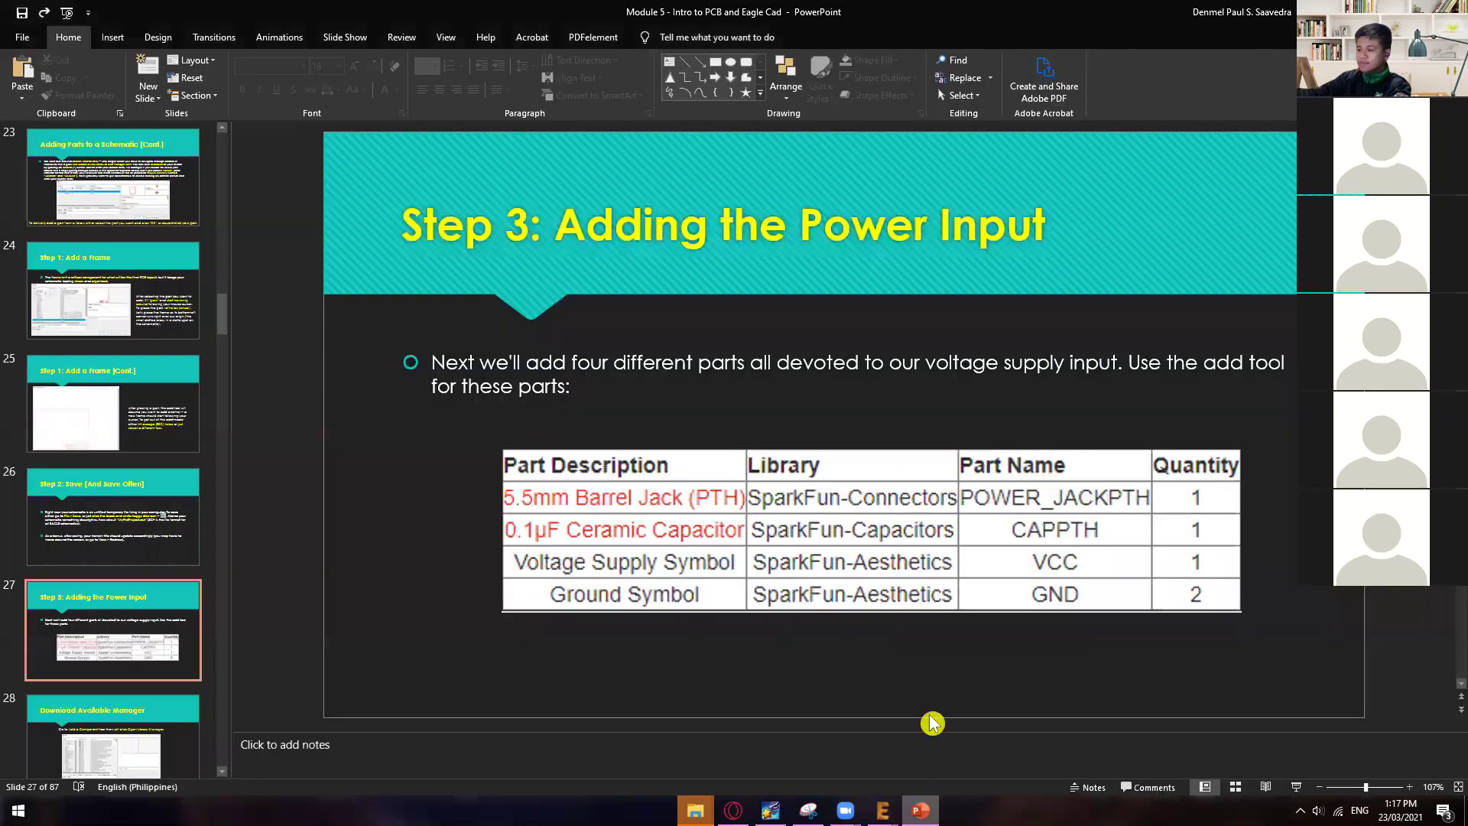
- Recheck the parts table on the slide and place one VCC symbol from the supply1 library above the capacitor
click(919, 809)
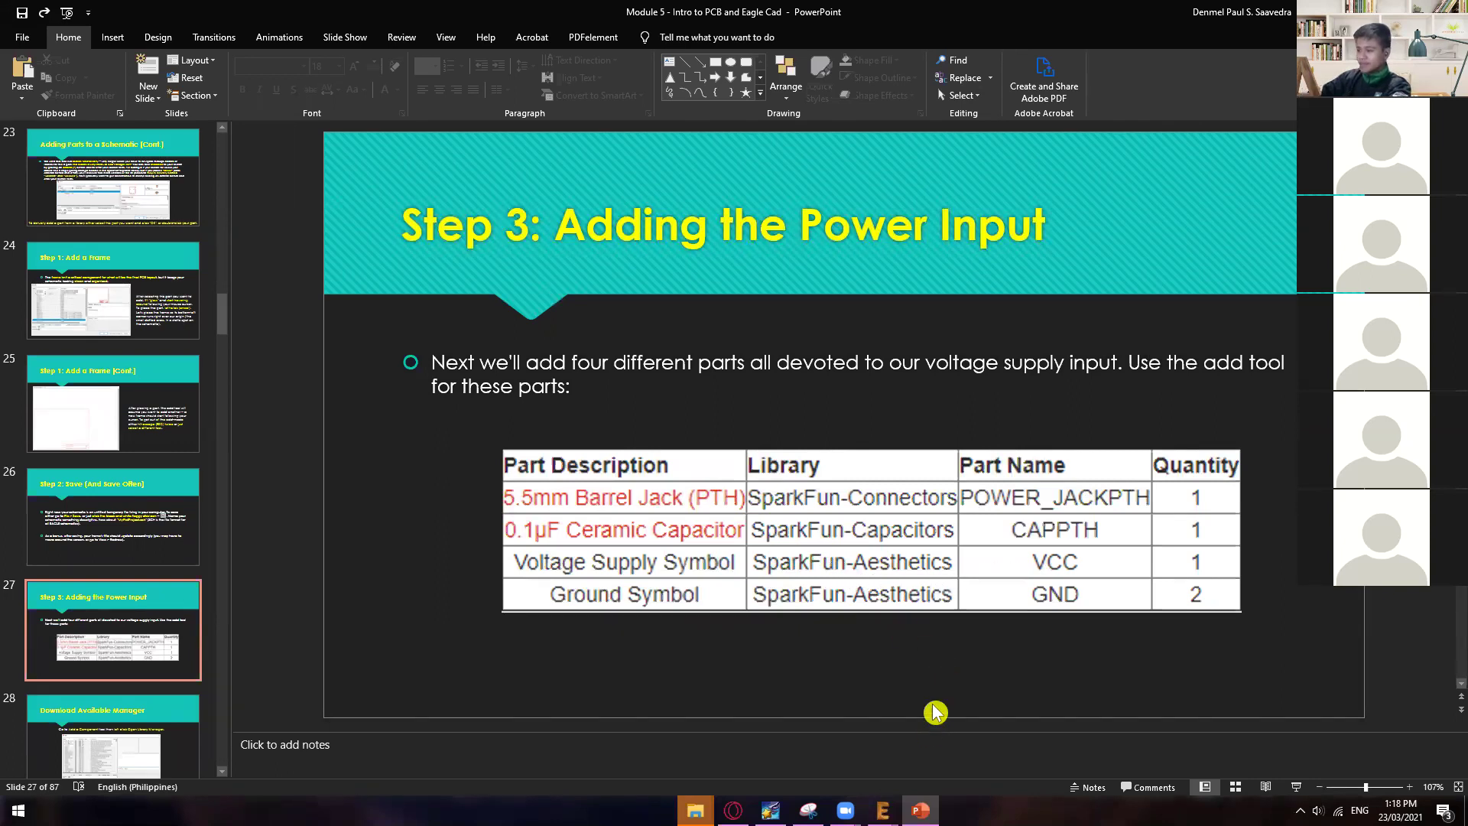
mouse_move(887, 807)
click(900, 746)
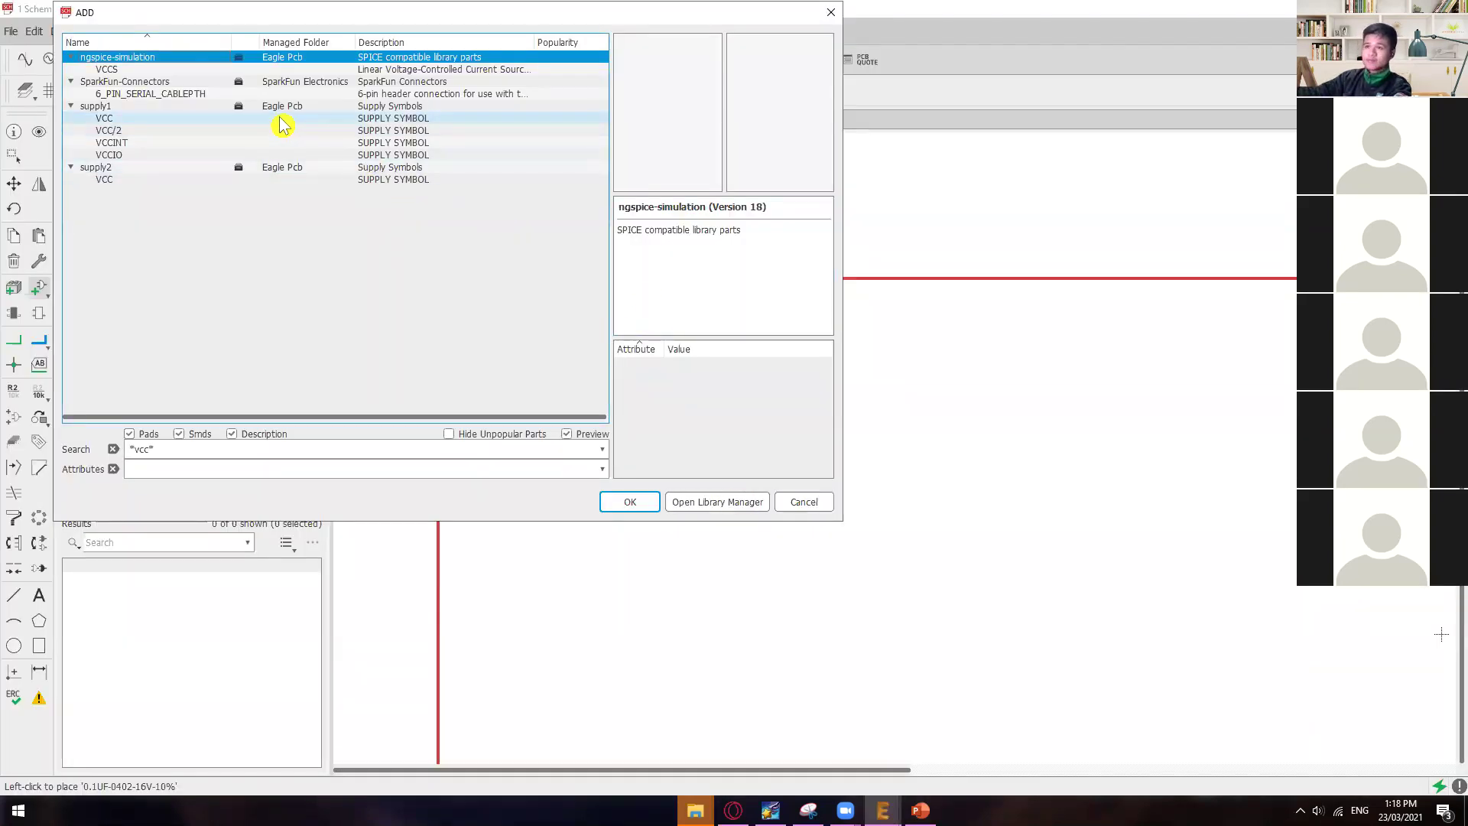
click(105, 111)
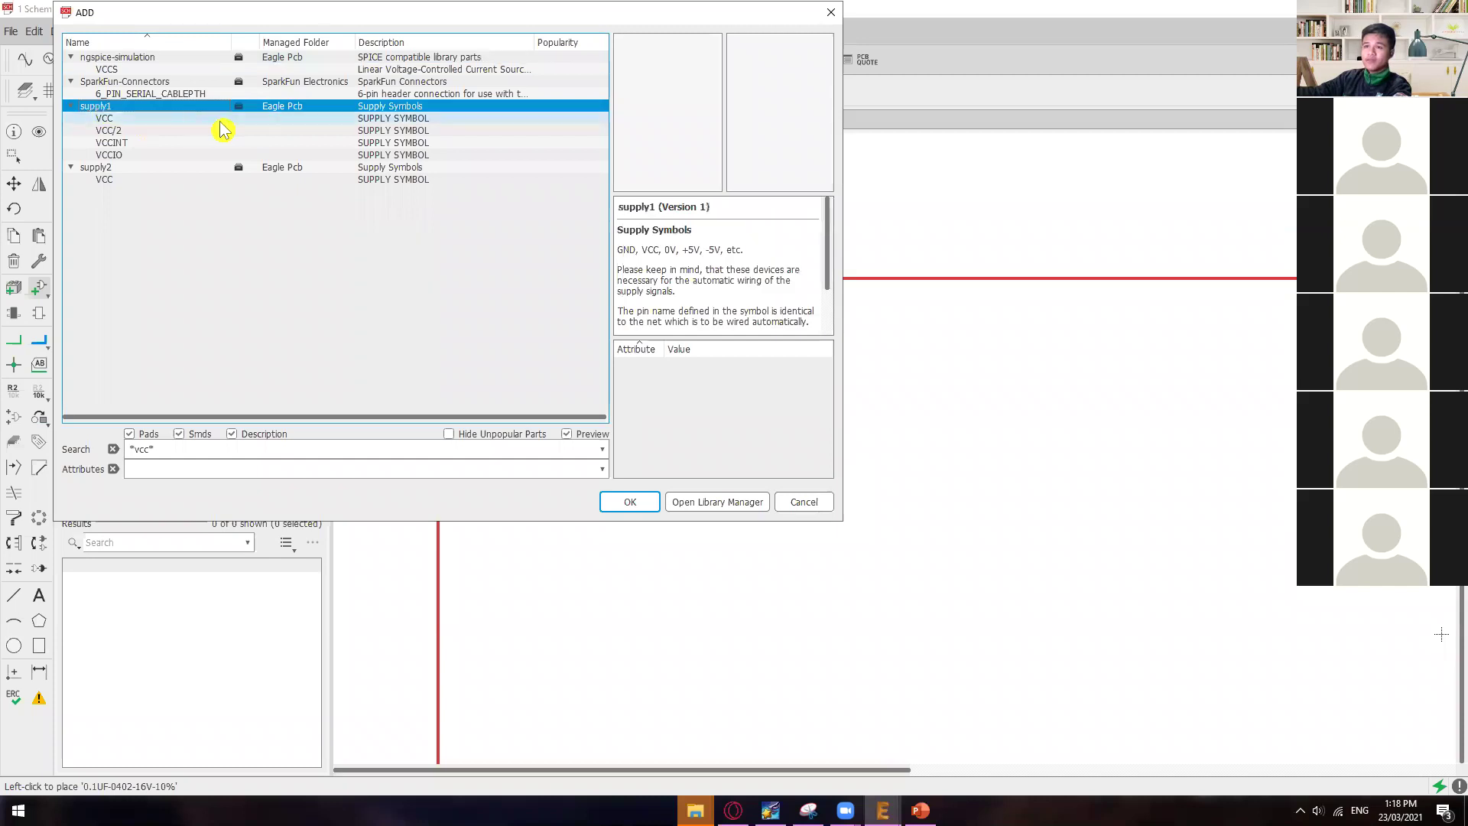
click(126, 119)
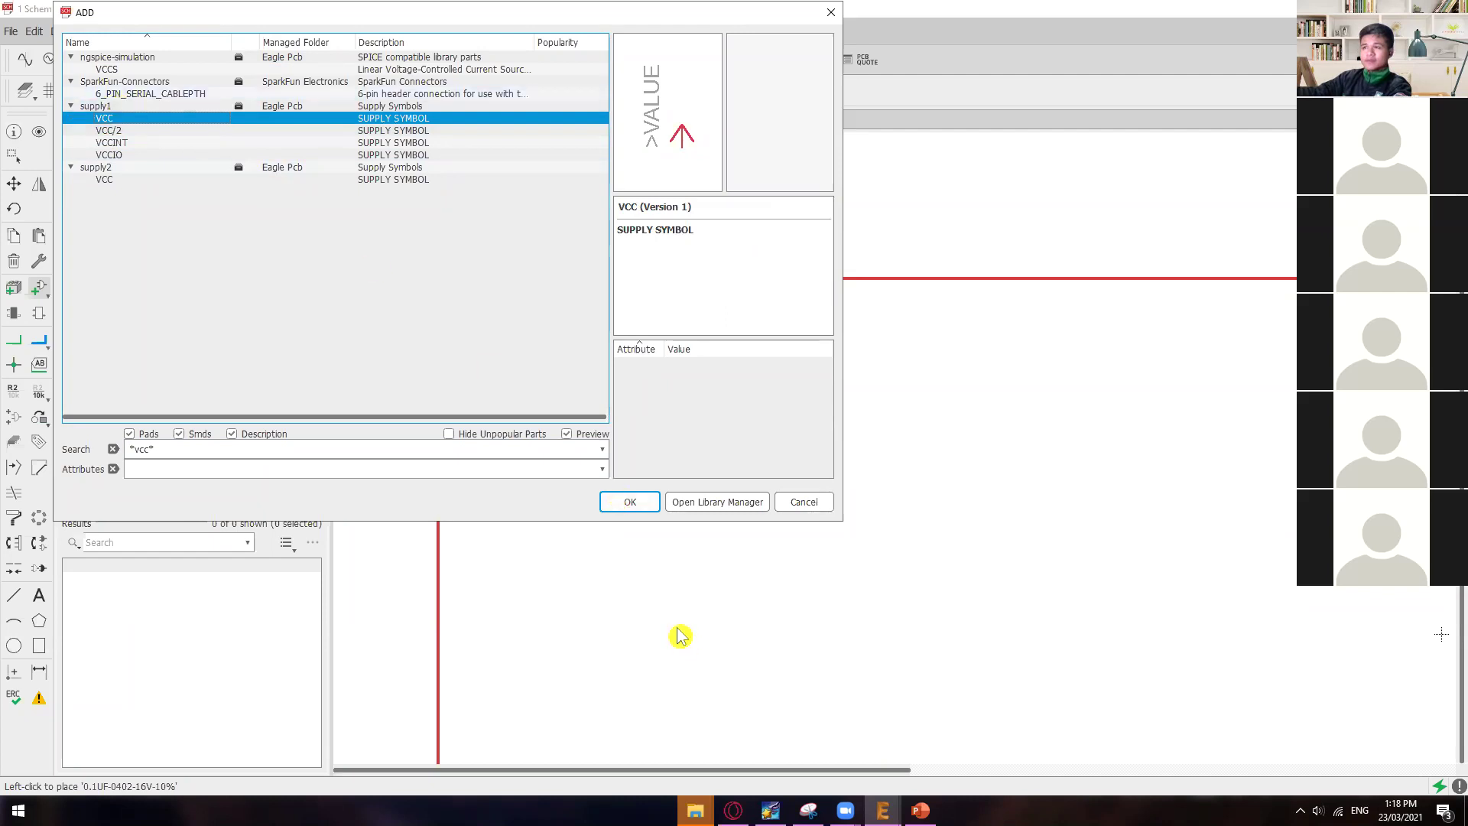
click(630, 503)
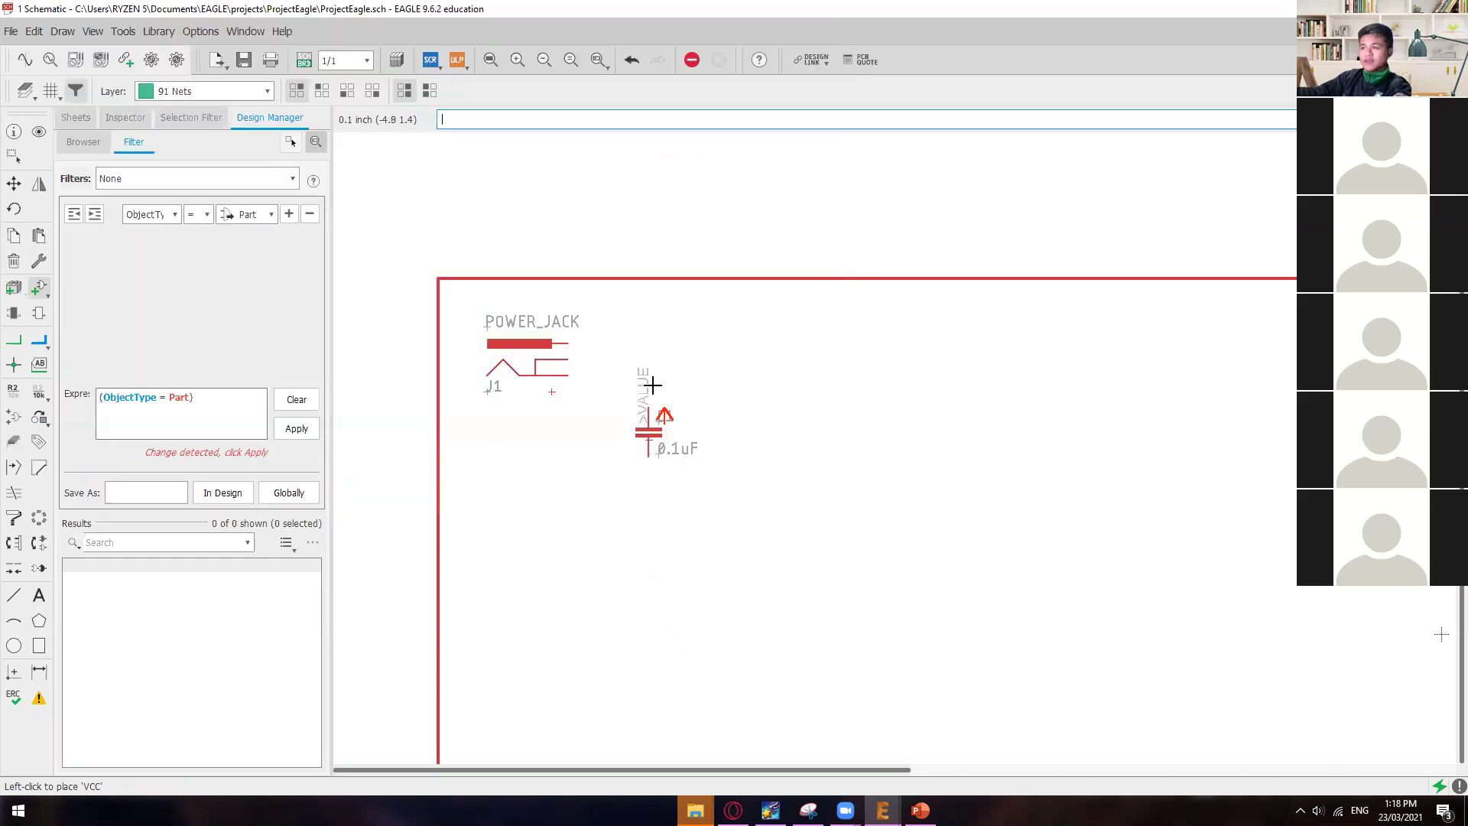
click(649, 330)
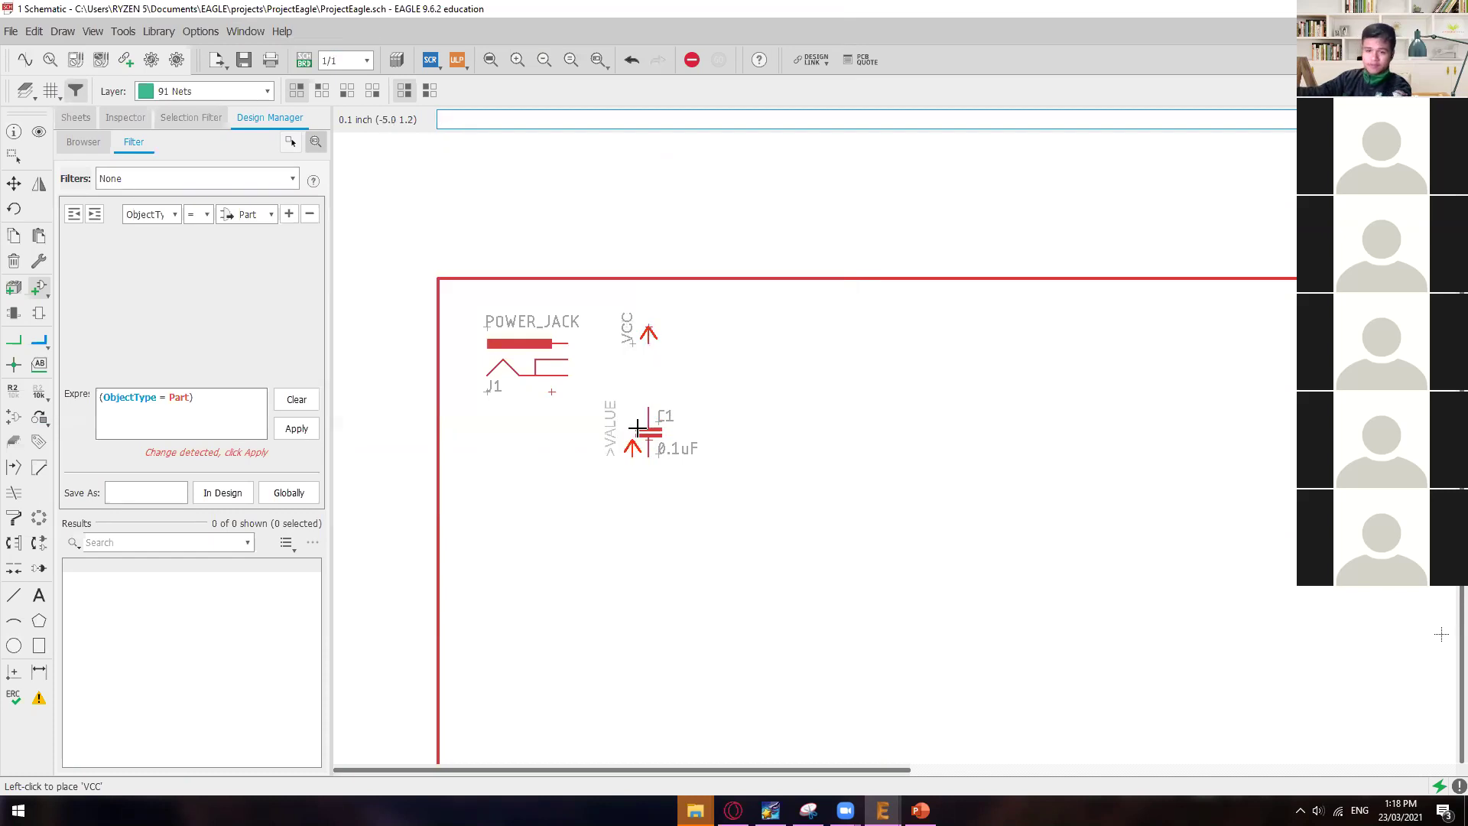
key(Escape)
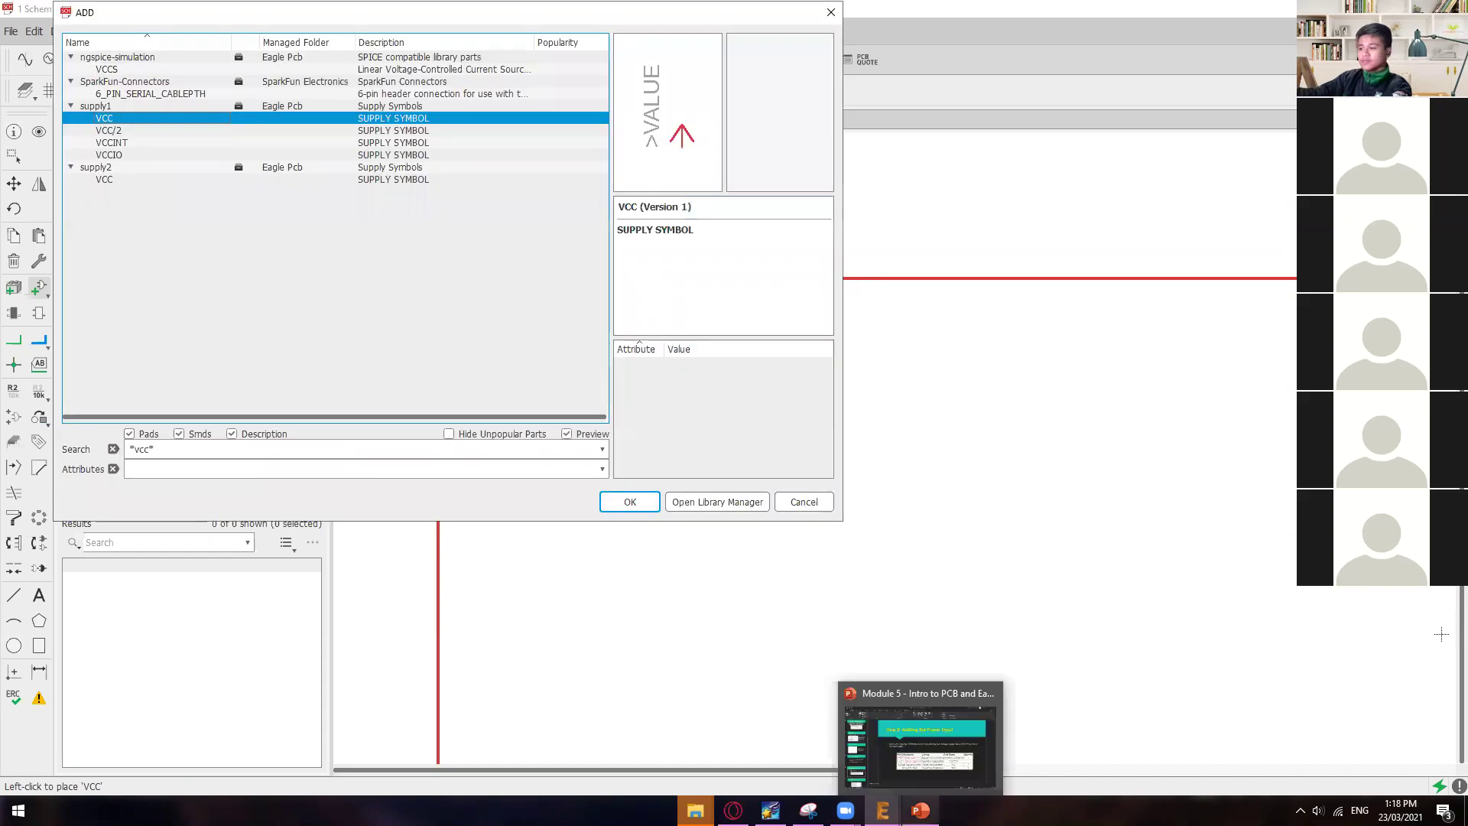
- Check the ground symbol quantity on the PowerPoint slide and search the EAGLE libraries for *gnd*
click(920, 809)
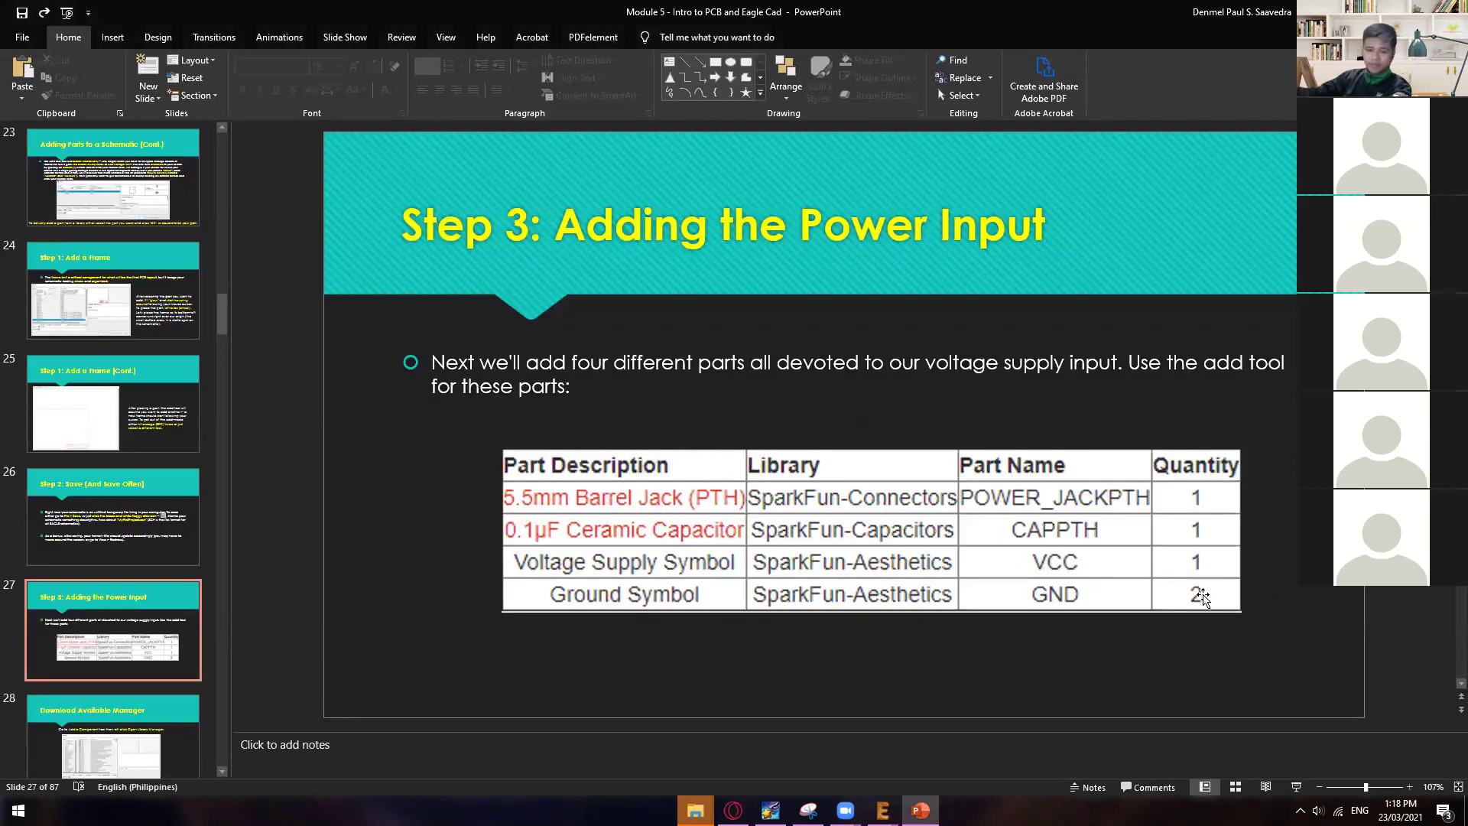
mouse_move(883, 809)
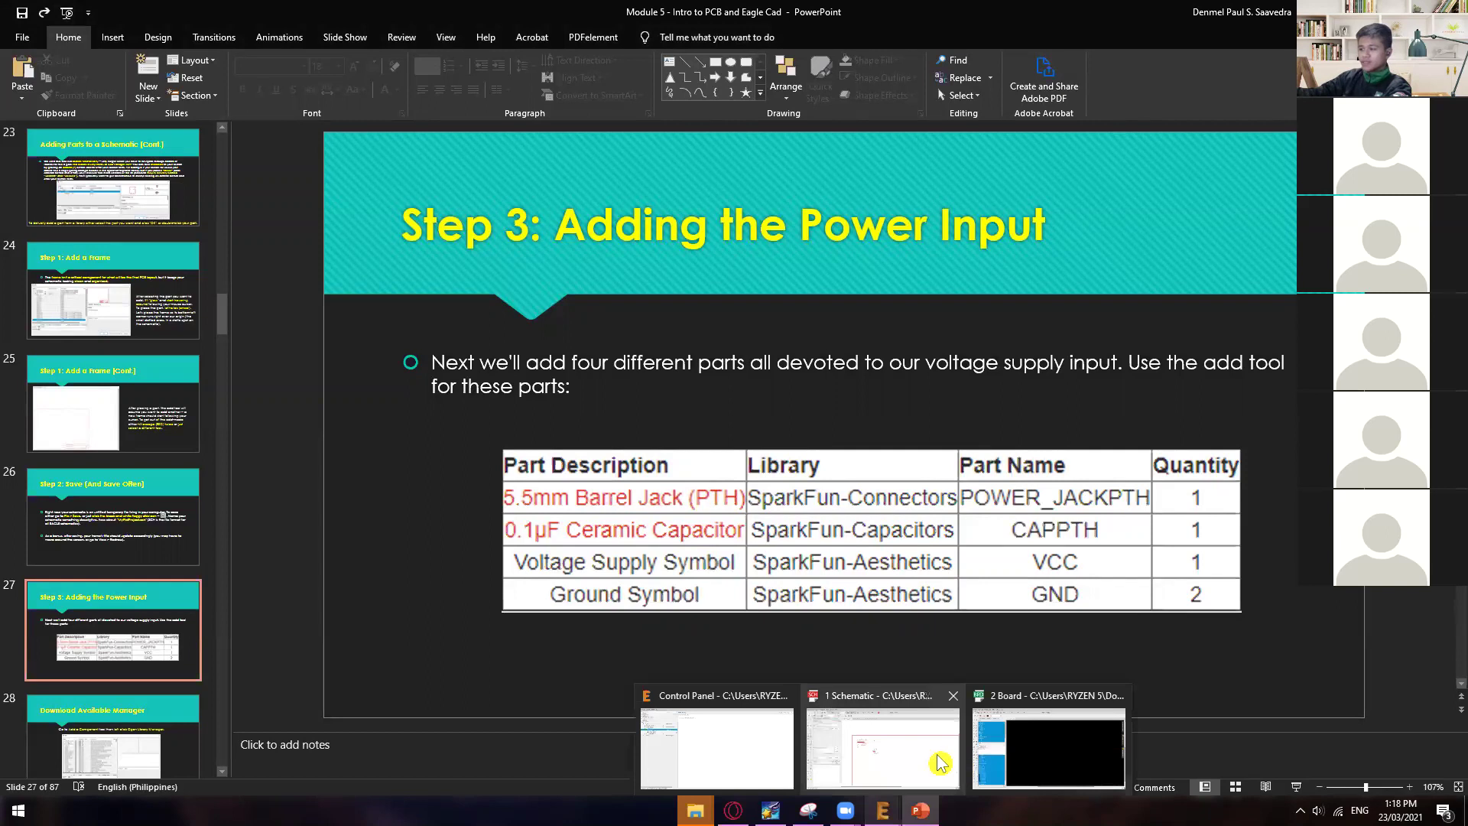
click(938, 746)
key(BackSpace)
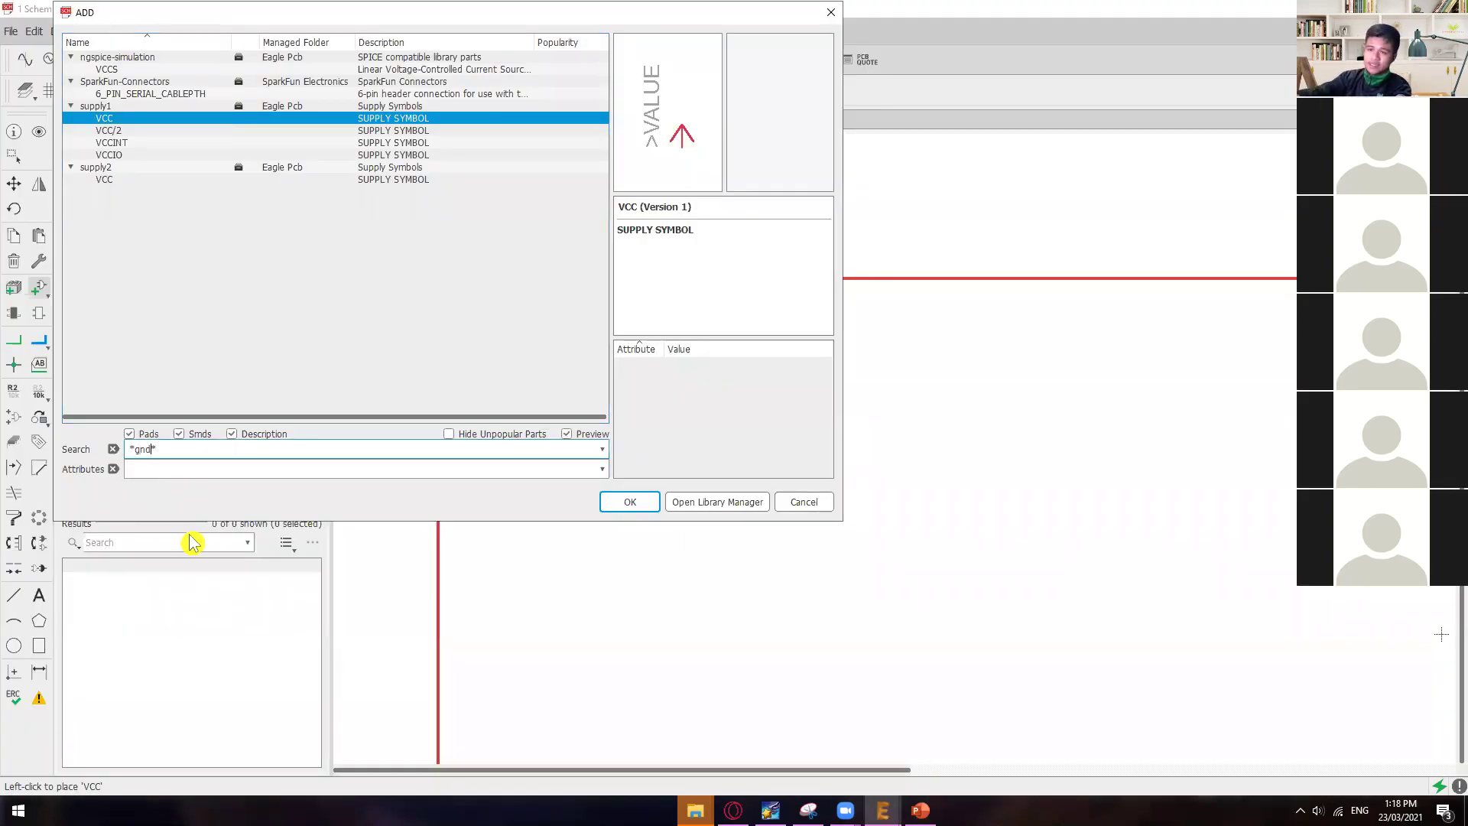
text(gnd)
key(Return)
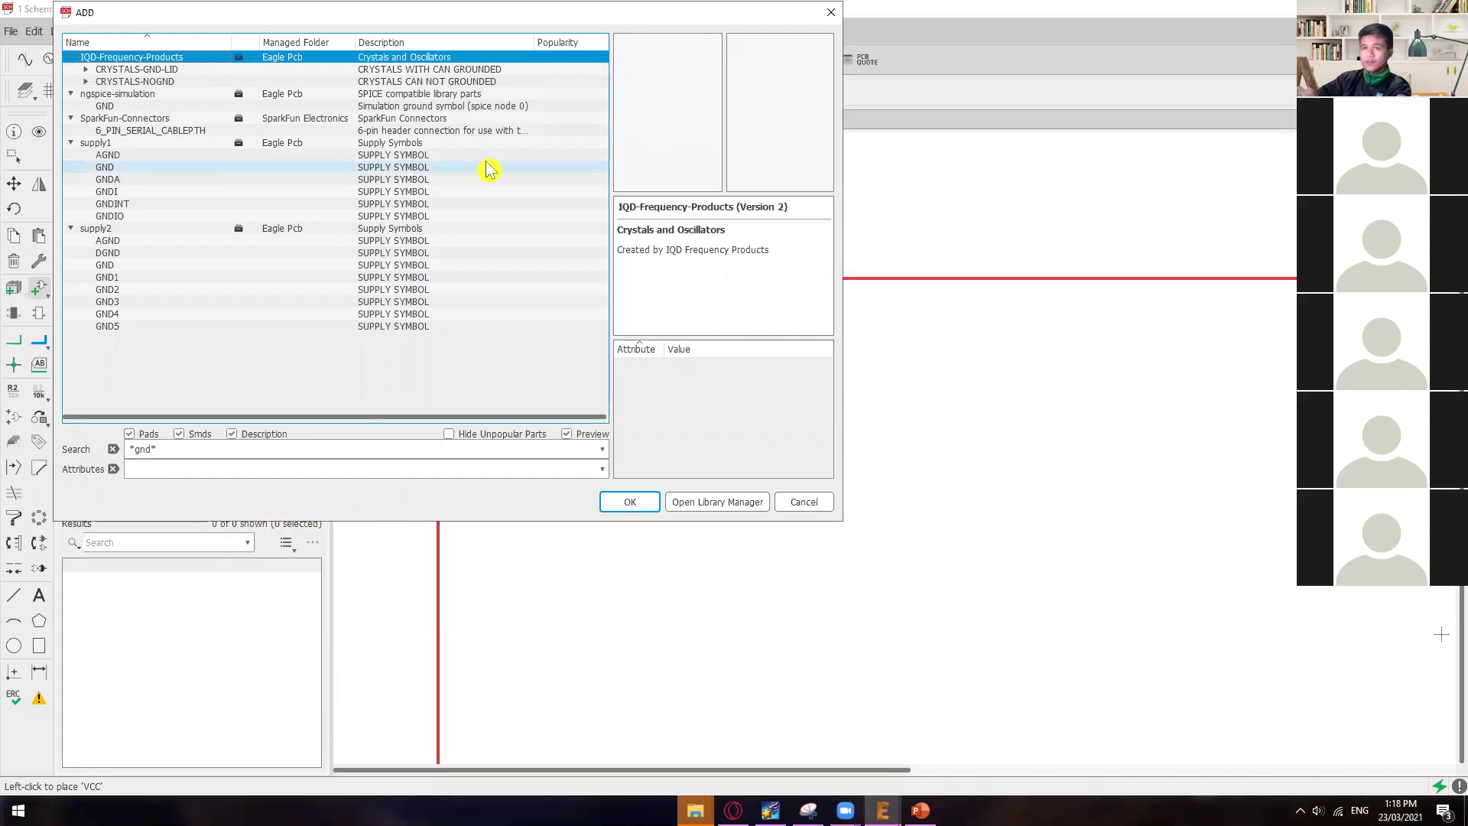
- Compare the previews of the ground symbols in the supply1 library, from AGND and GND through GNDIO
click(115, 144)
click(124, 156)
click(129, 170)
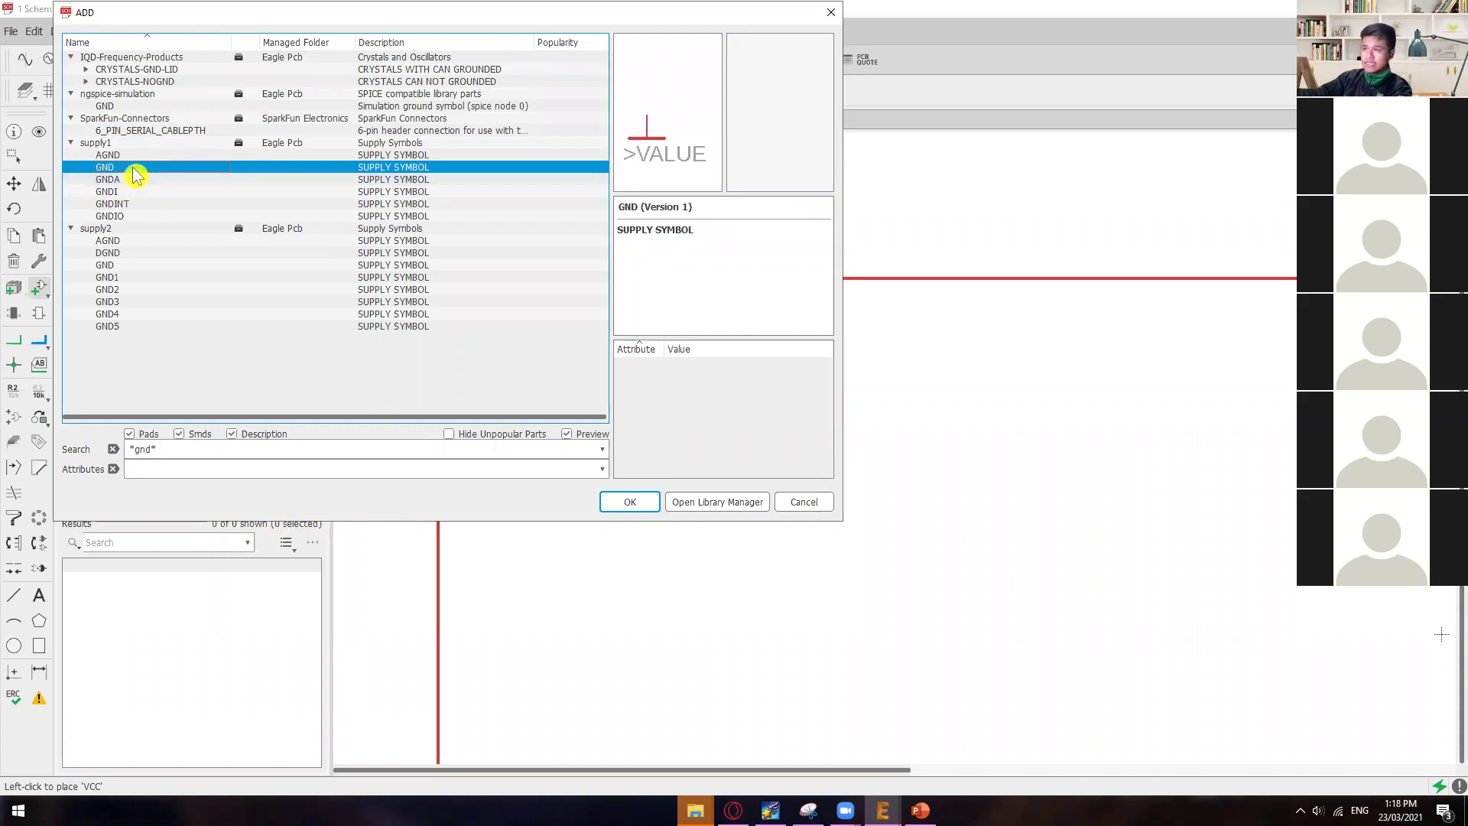
click(126, 181)
click(126, 192)
click(127, 204)
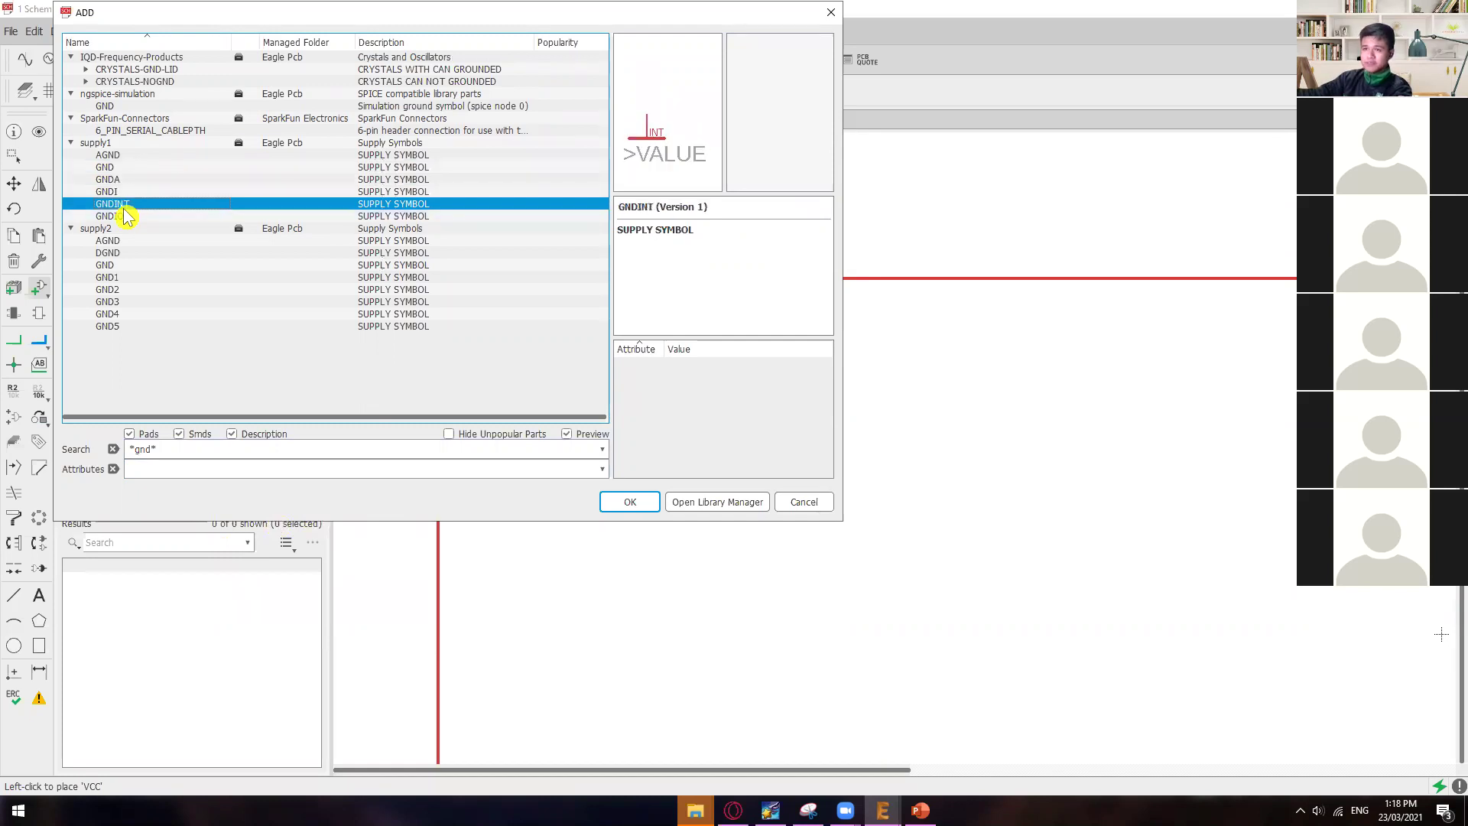
click(129, 216)
click(140, 192)
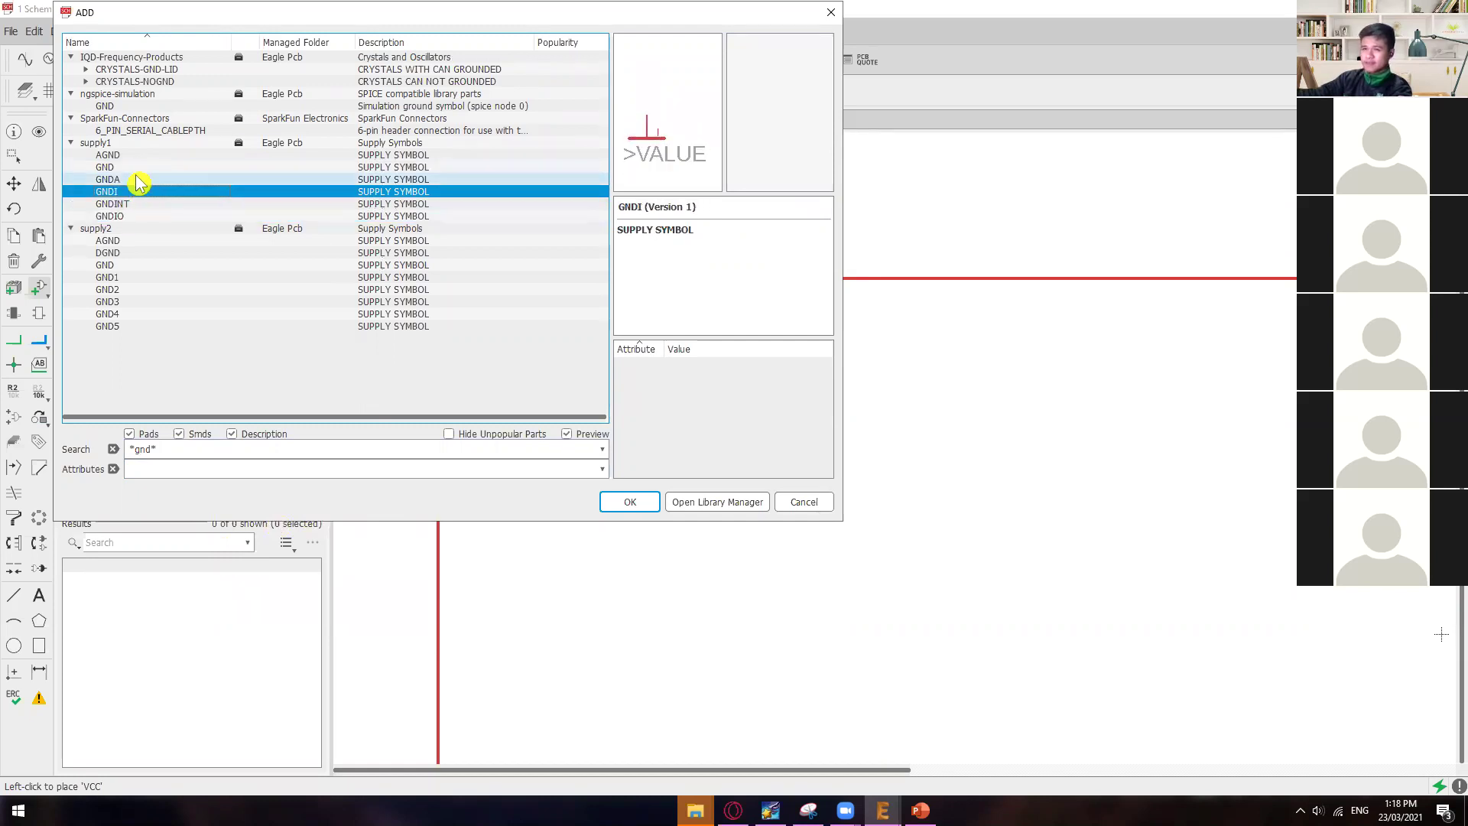
click(142, 180)
click(144, 168)
click(141, 157)
- Place two GND symbols from the supply1 library side by side below the power jack and end the Add command
click(133, 167)
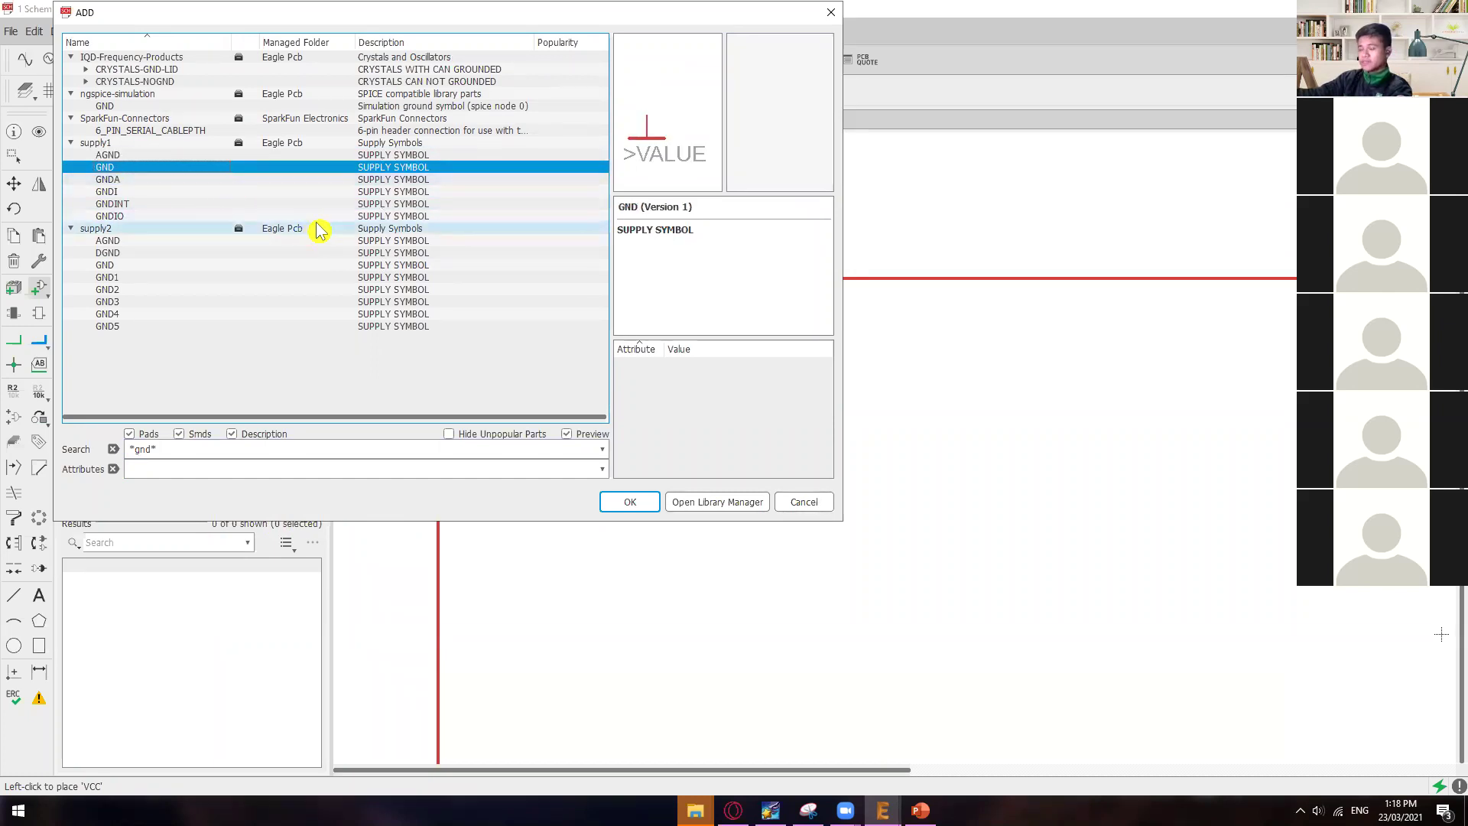
click(631, 502)
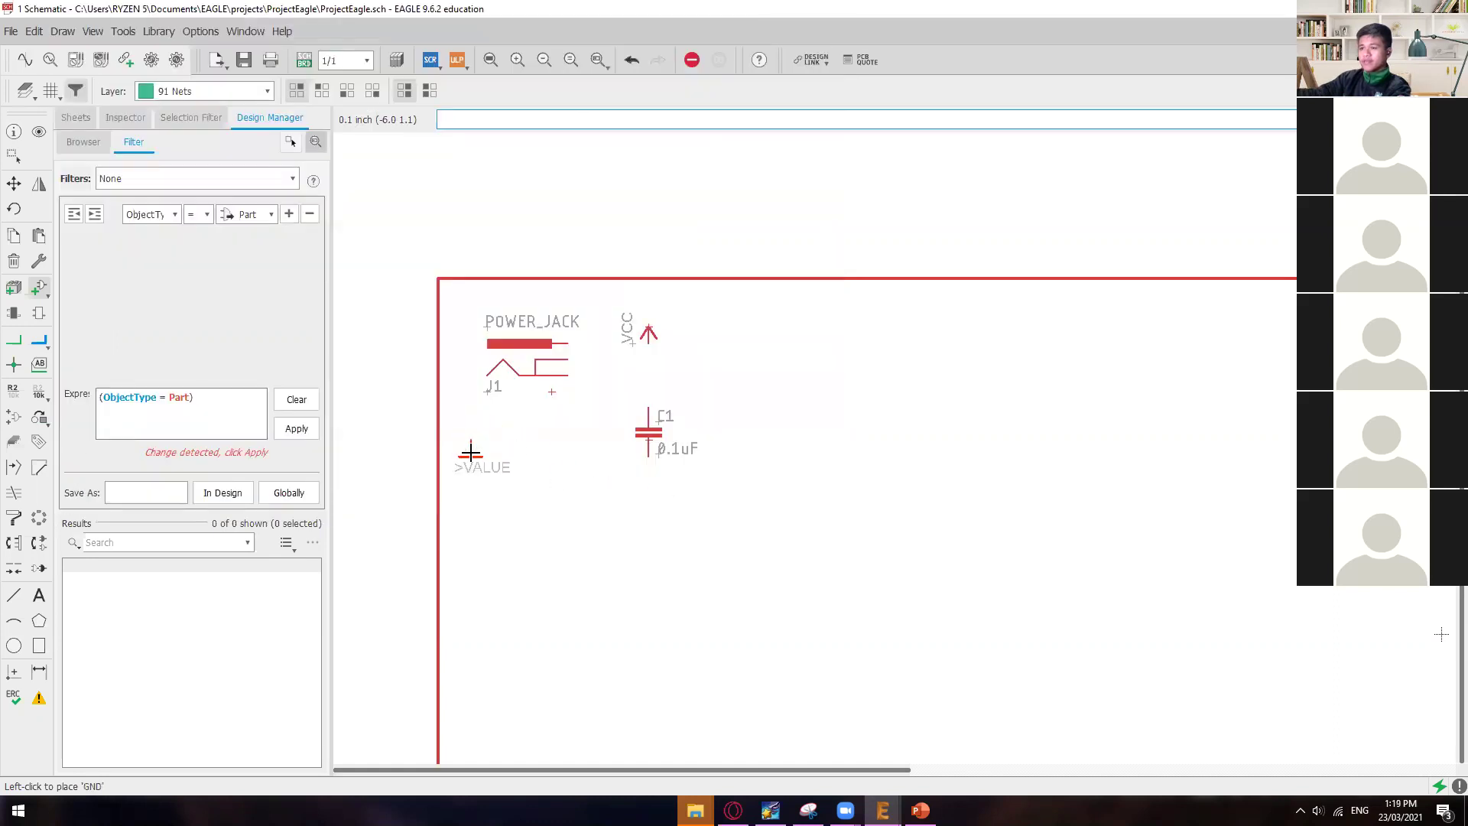
click(469, 451)
click(534, 451)
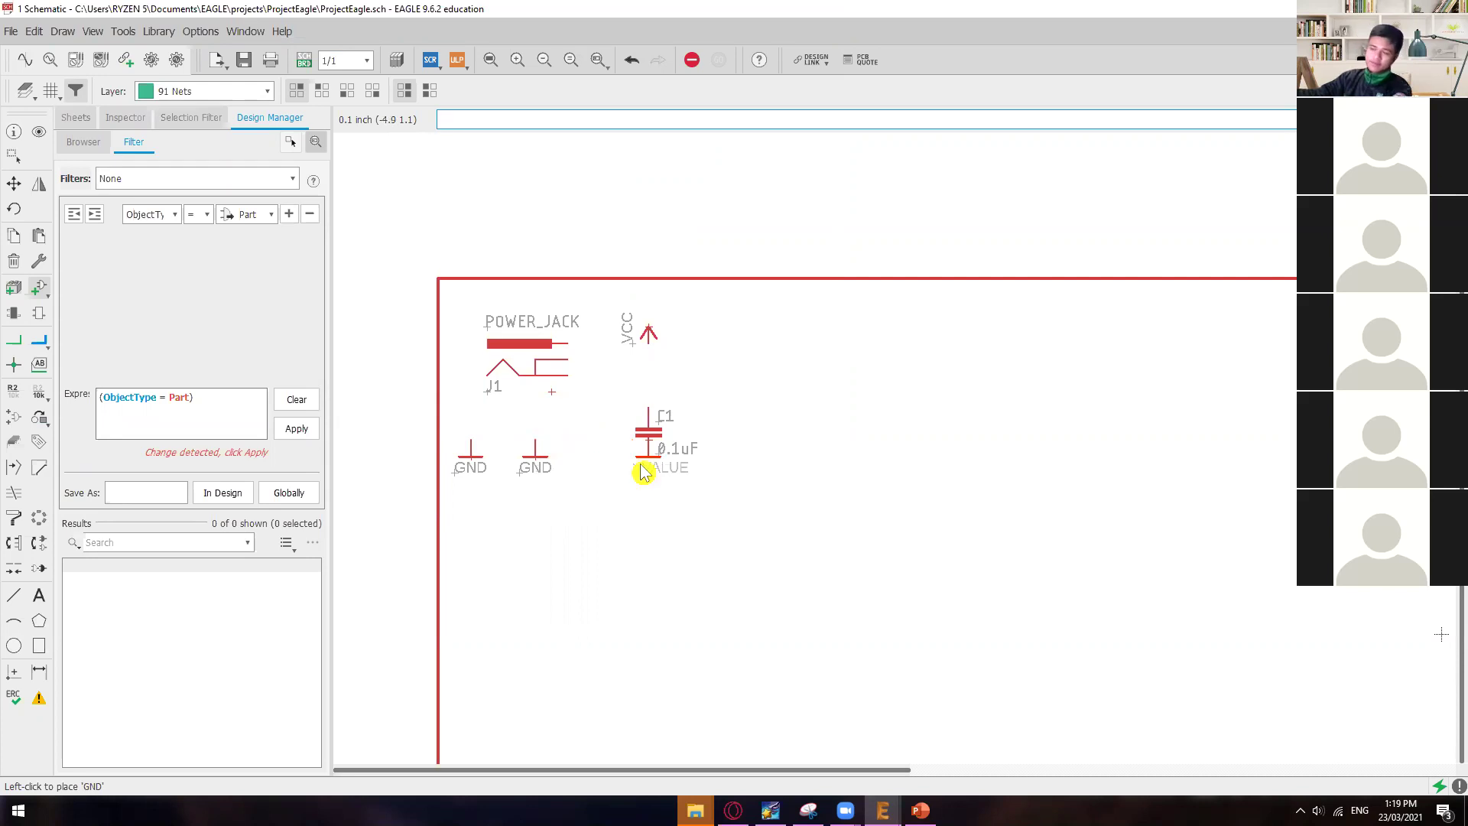
key(Escape)
key(Escape)
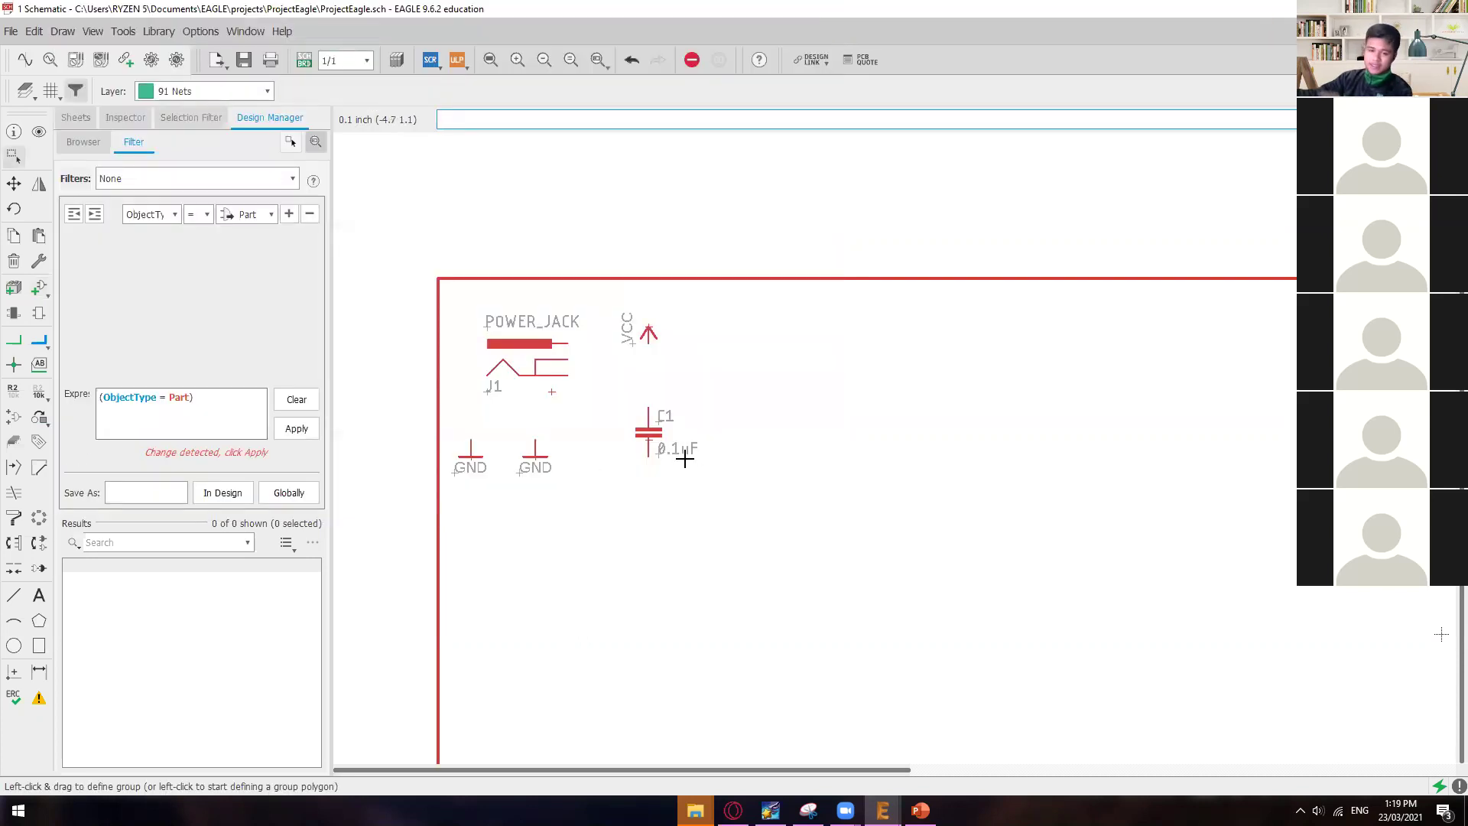
- Switch to PowerPoint, review the part arrangement on the "Adding the Needed Components" slide, and return to the ProjectEagle schematic
click(919, 810)
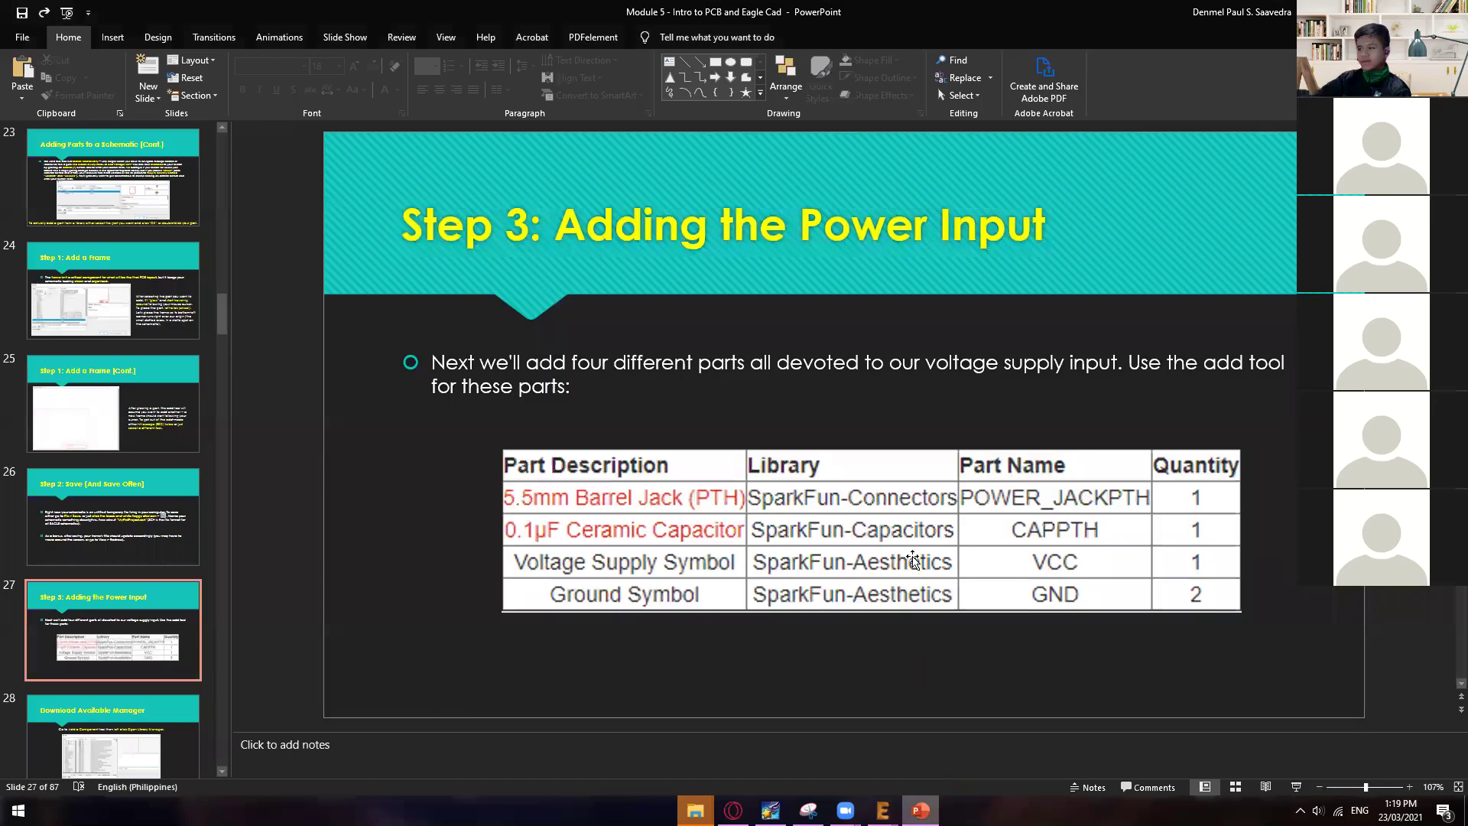
scroll(911, 566, down, 1)
scroll(864, 537, down, 1)
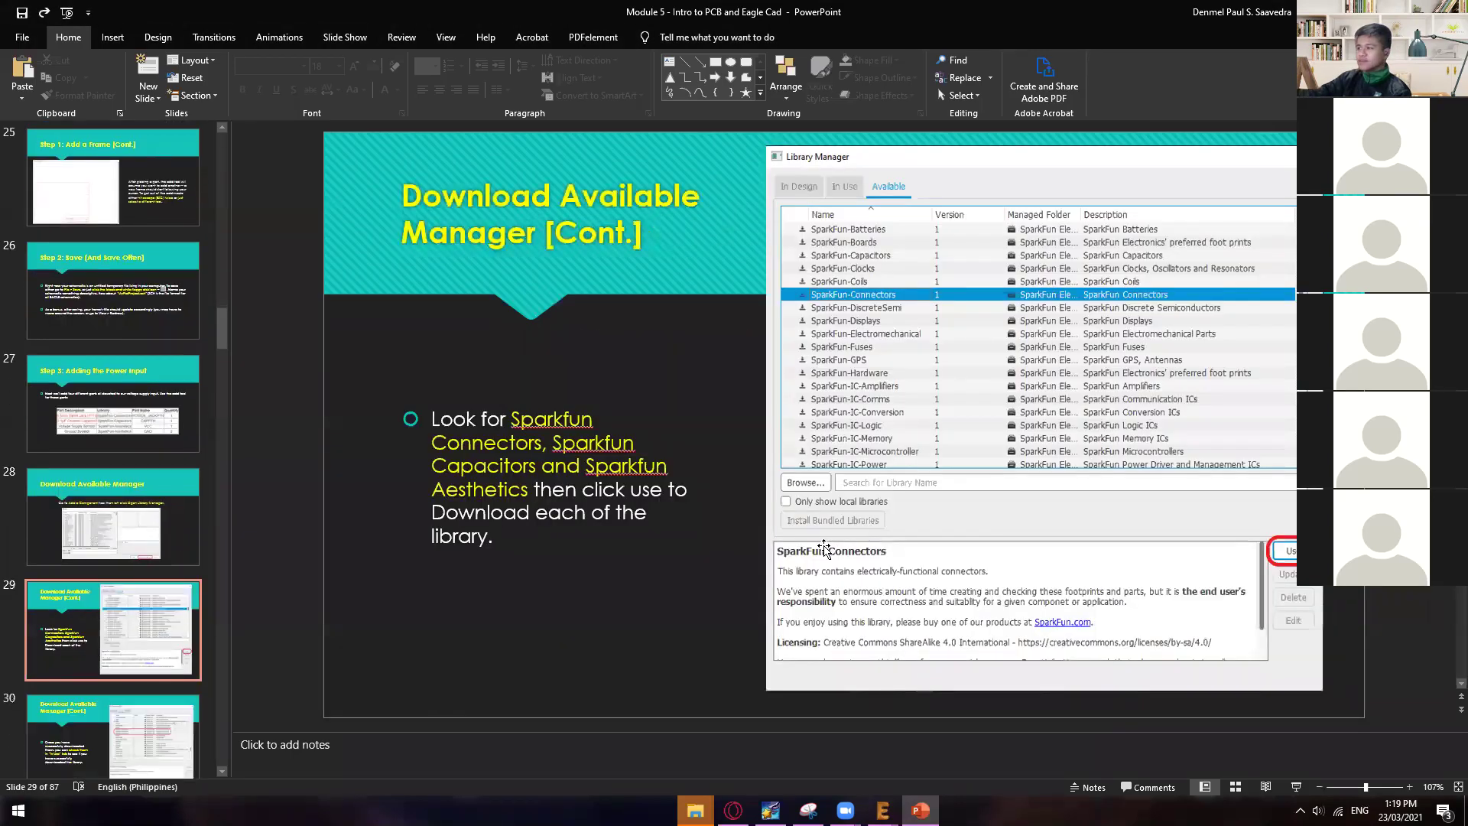
scroll(815, 549, down, 1)
scroll(806, 541, down, 1)
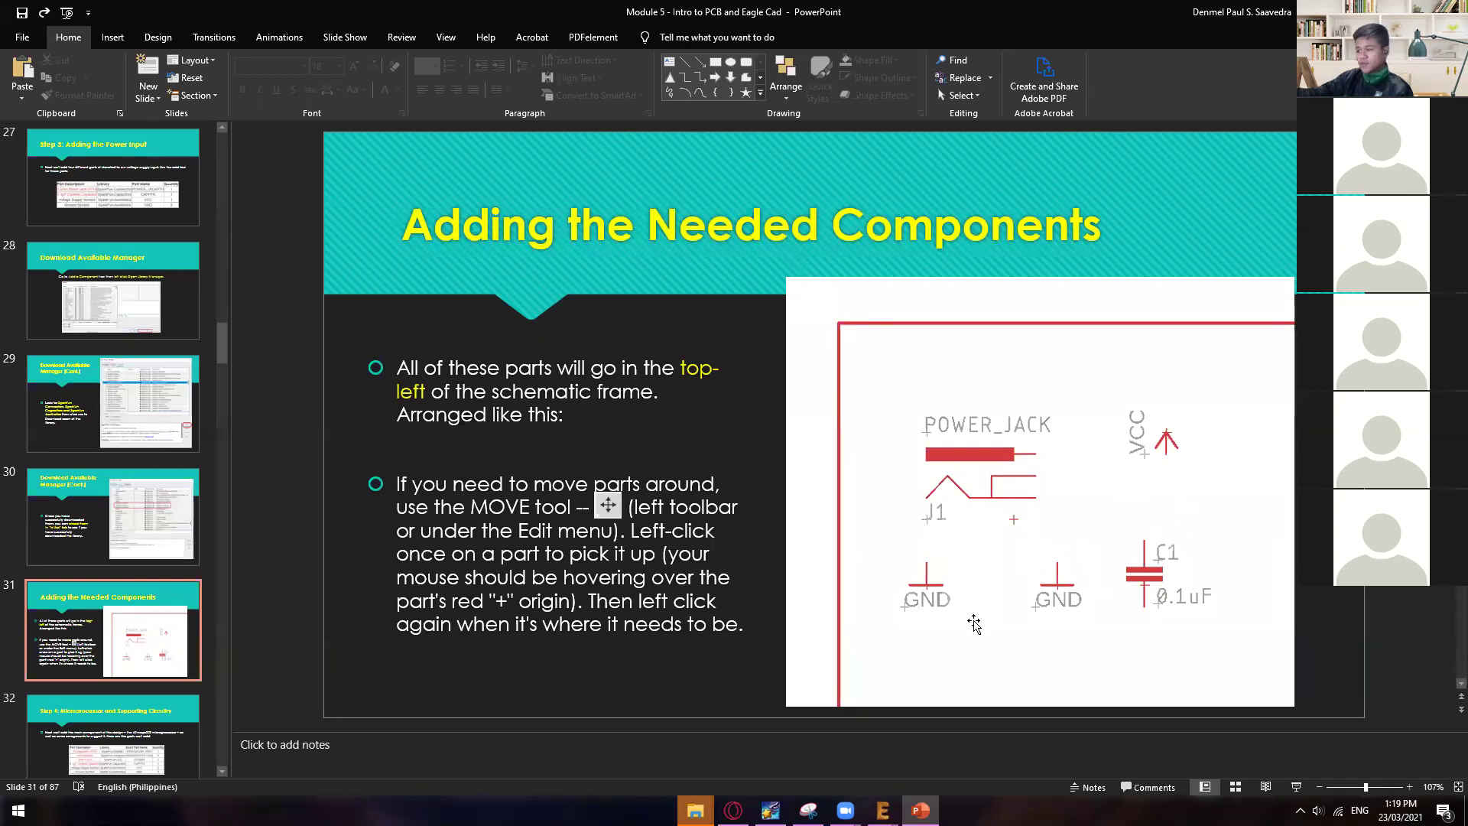
mouse_move(882, 810)
click(866, 730)
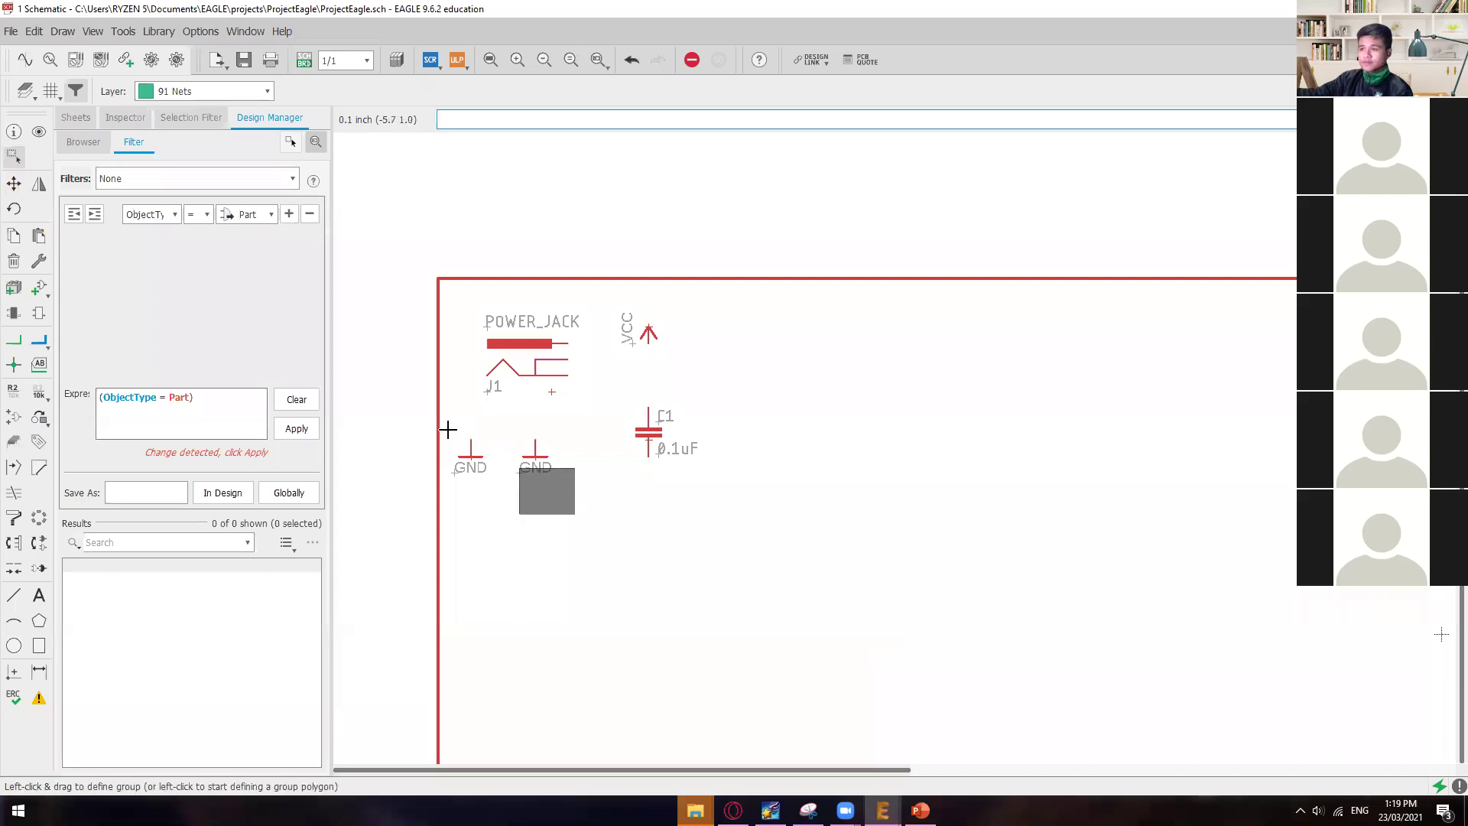
- Move both GND symbols together about 0.3 inch to the right, beneath the power jack
drag(471, 457, 521, 461)
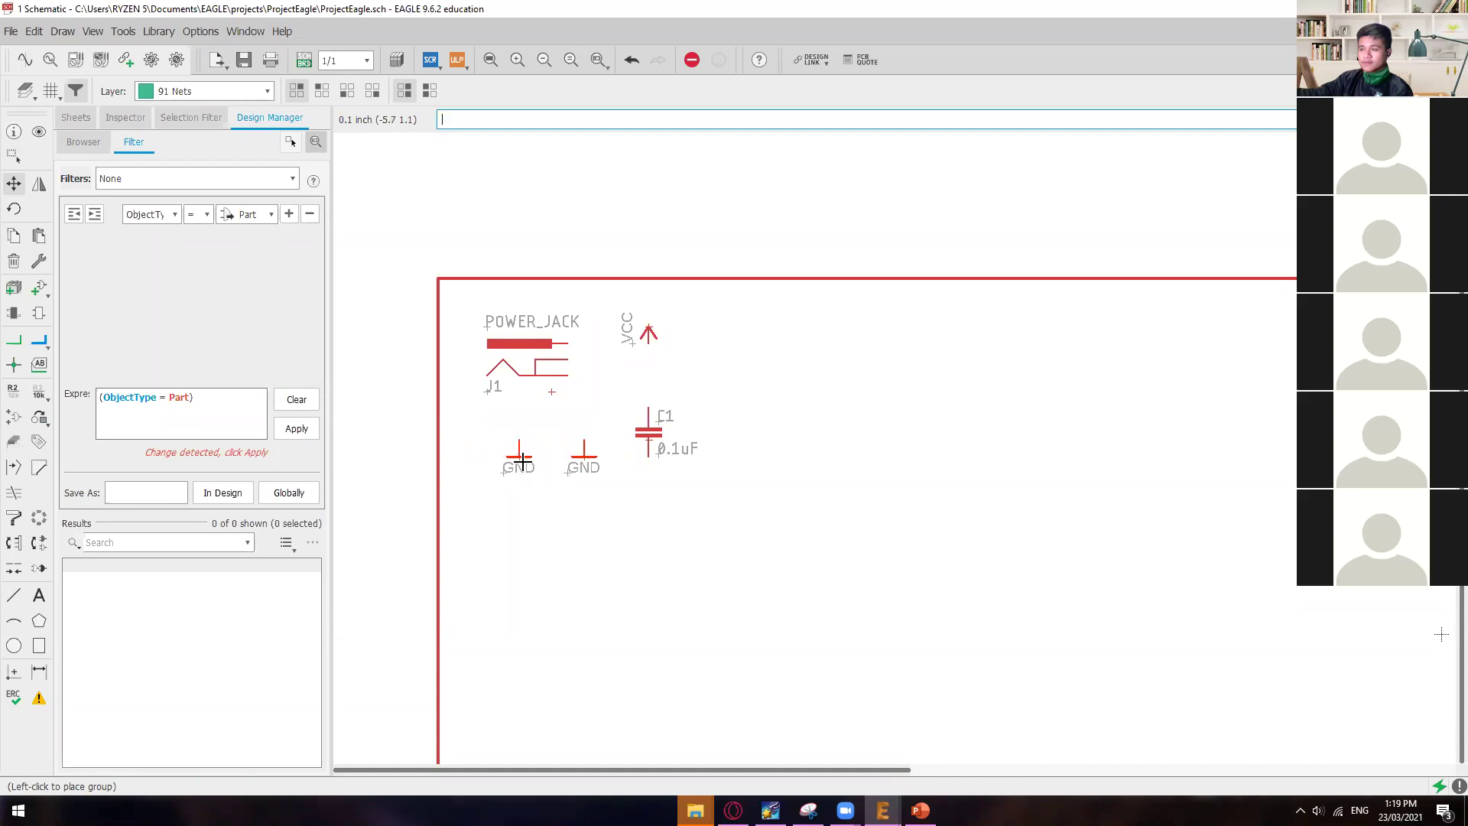
click(521, 461)
click(694, 484)
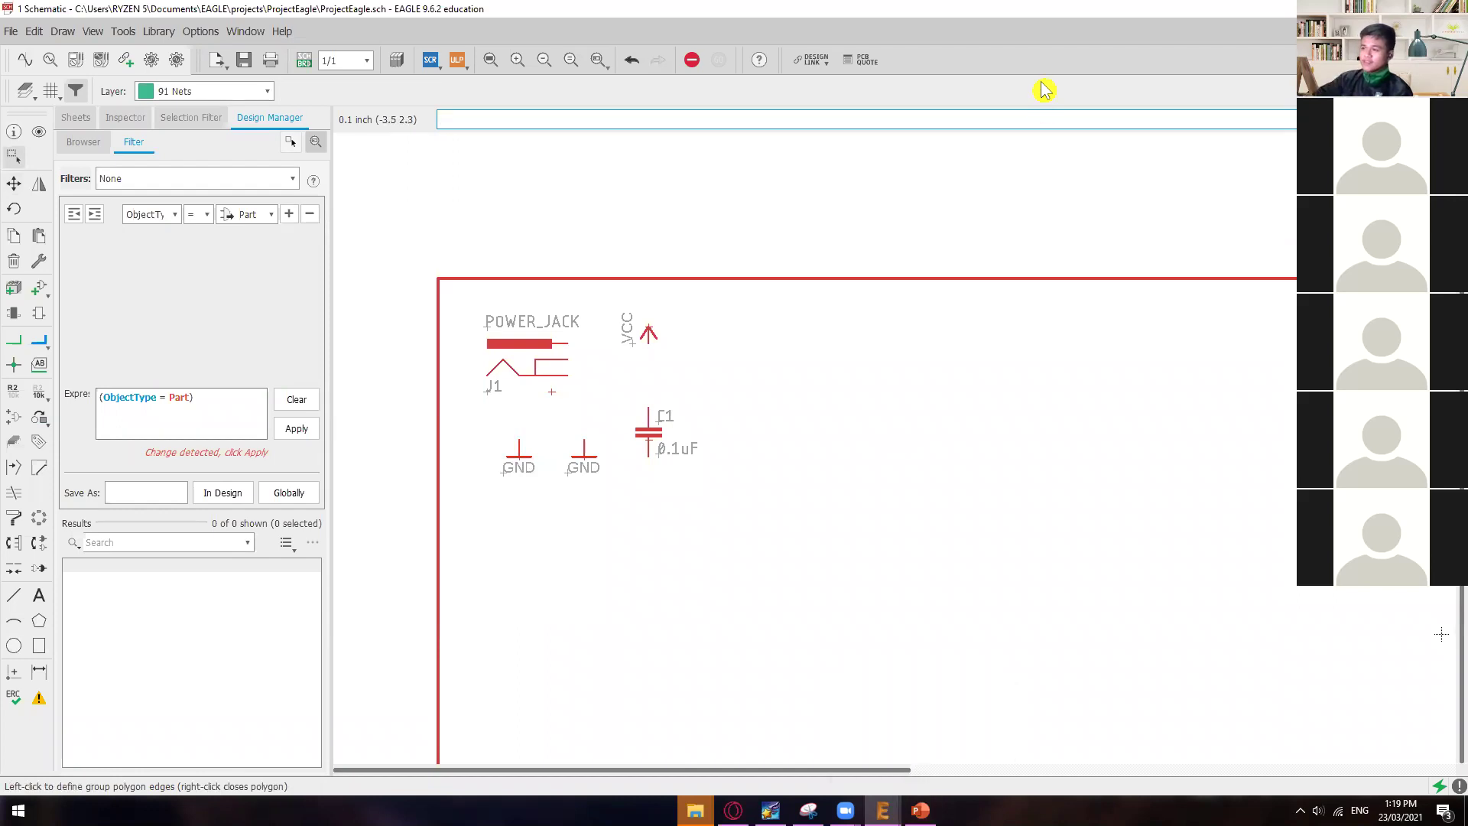
- Check the Step 4 microprocessor and supporting circuitry parts table in PowerPoint and return to the schematic
click(920, 810)
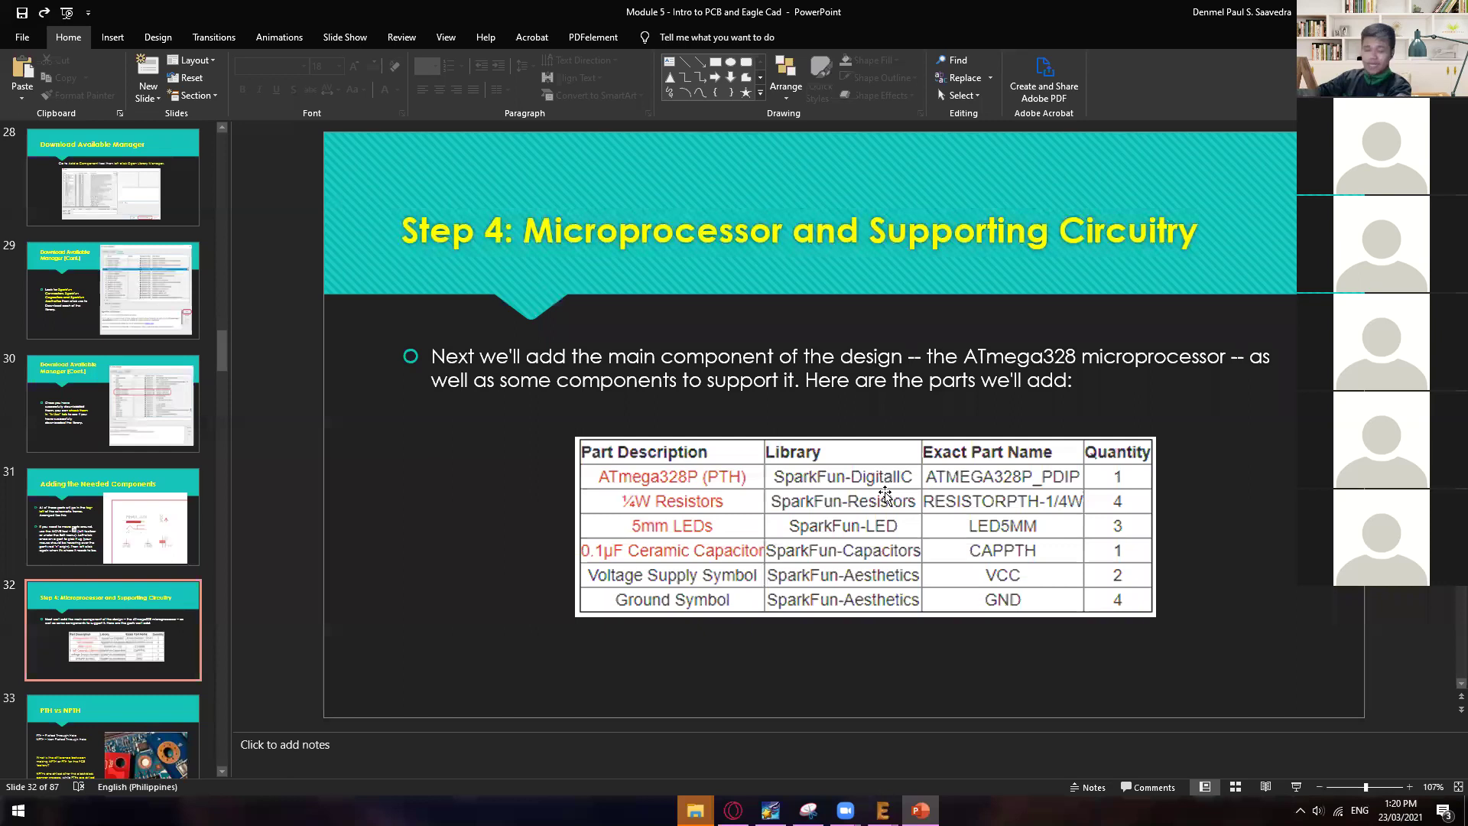
mouse_move(882, 809)
click(910, 757)
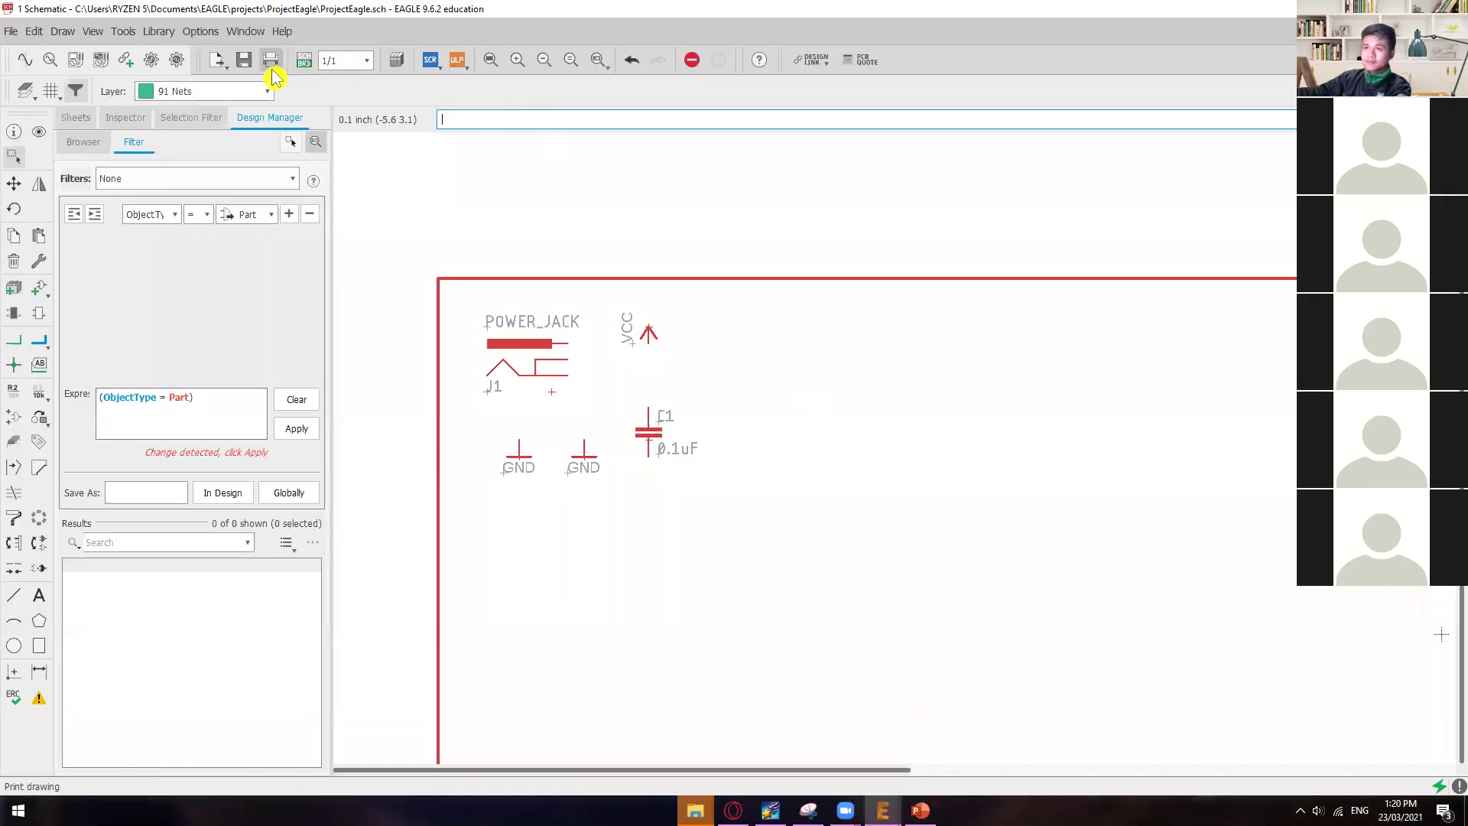
- Start adding a part, open the Library Manager, and look through the in-use libraries for the SparkFun entries
click(42, 295)
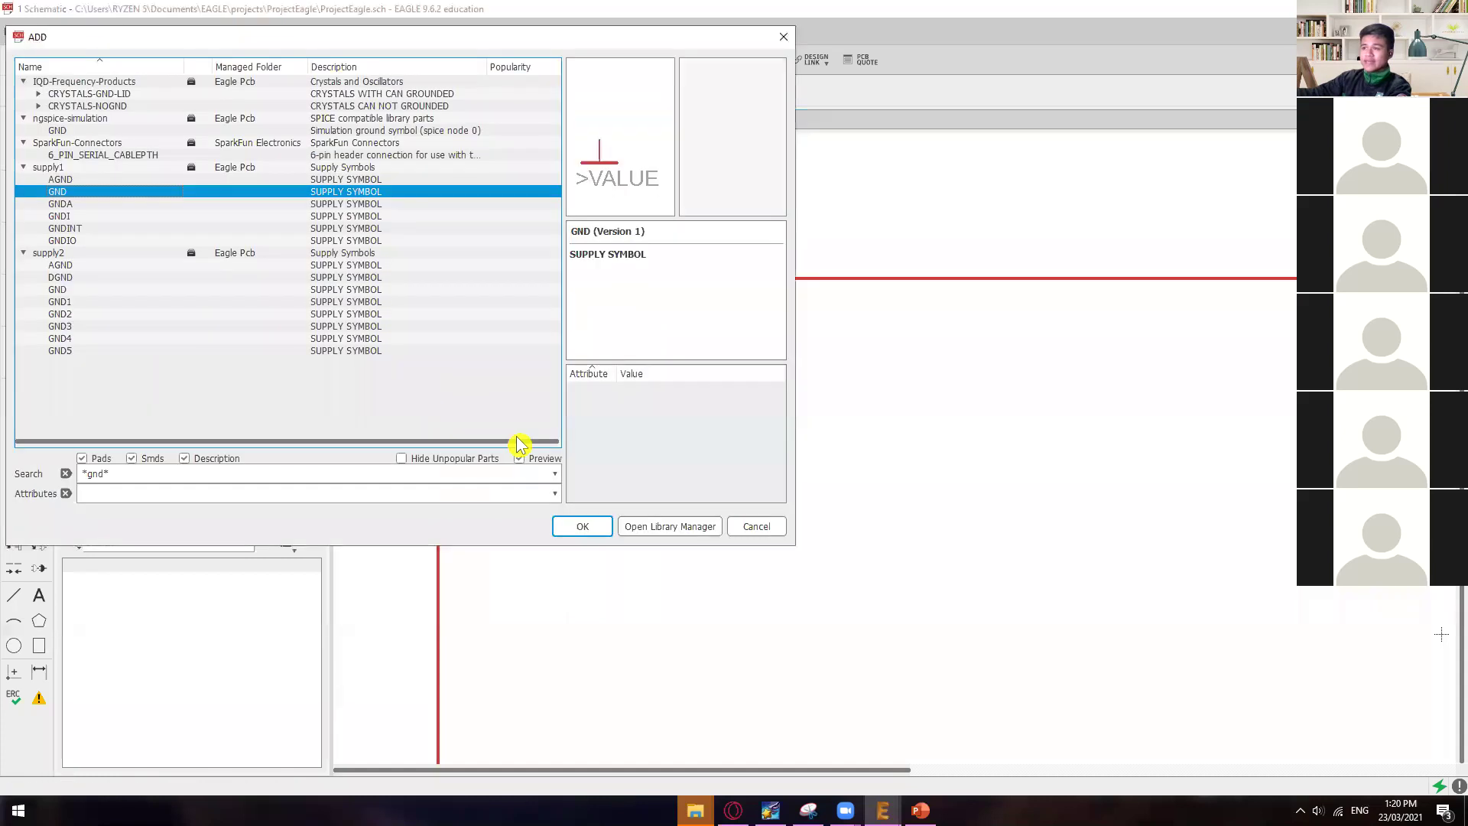
click(652, 526)
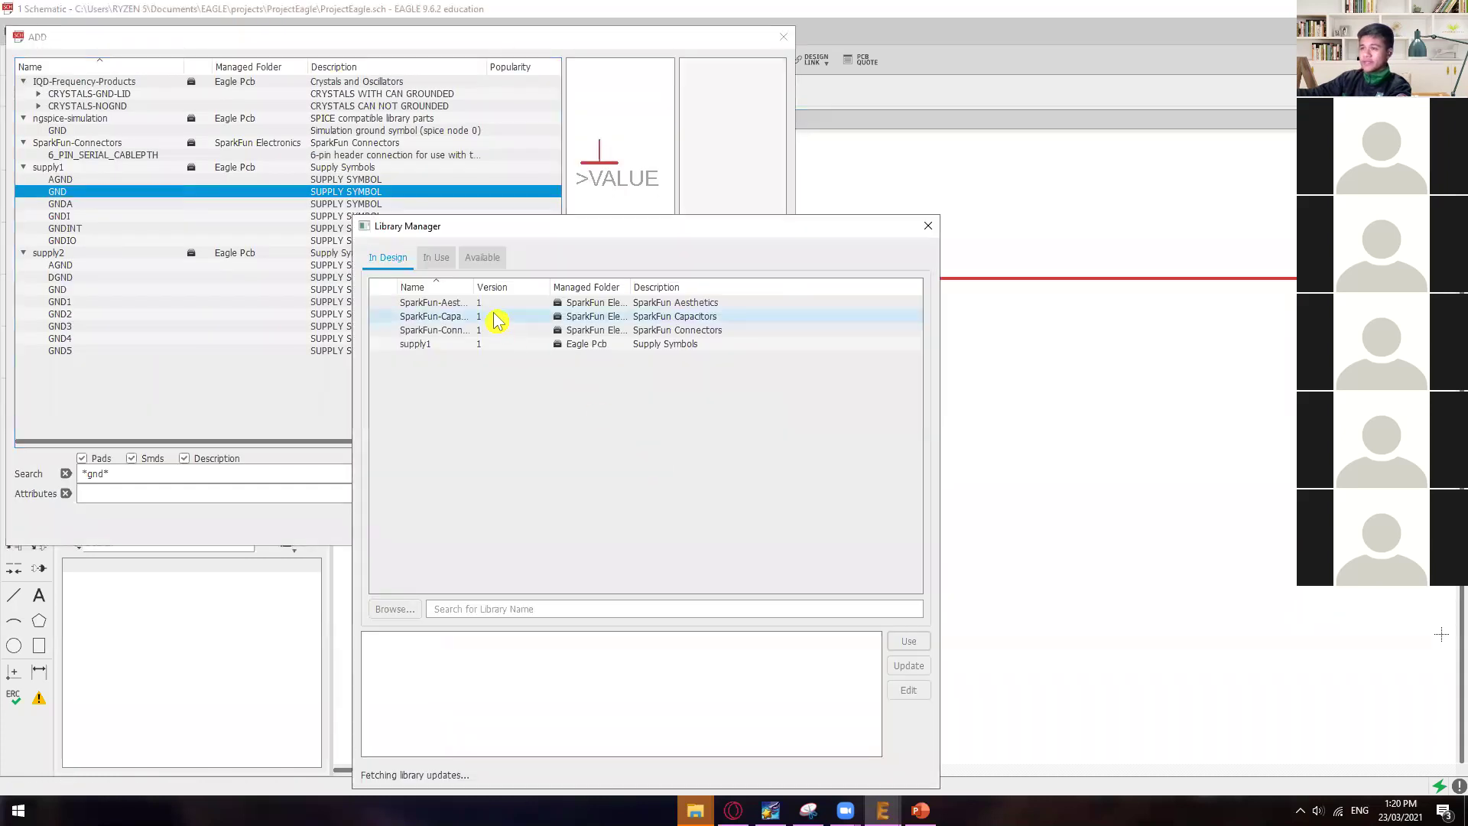
click(483, 259)
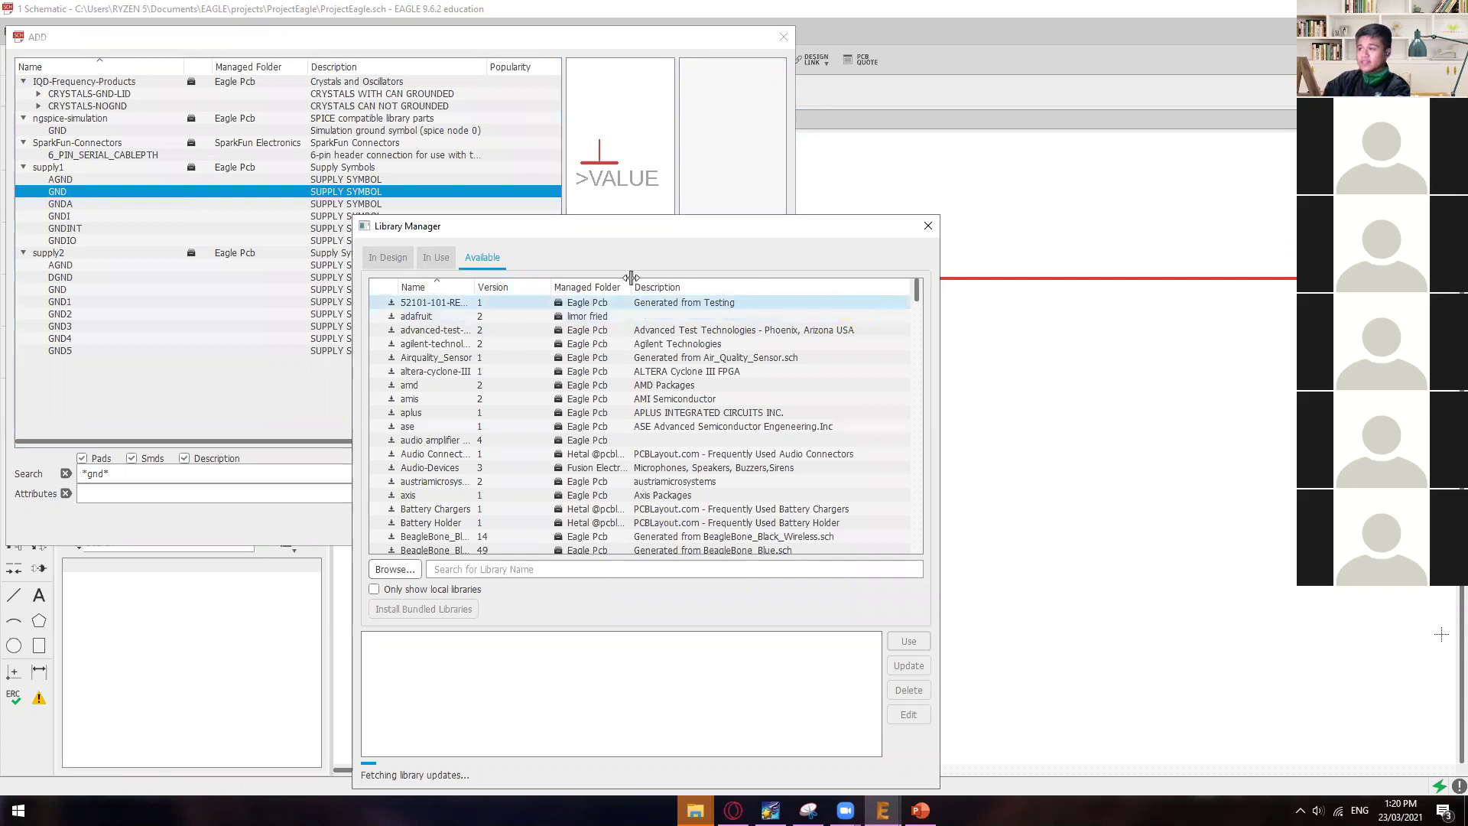
click(436, 258)
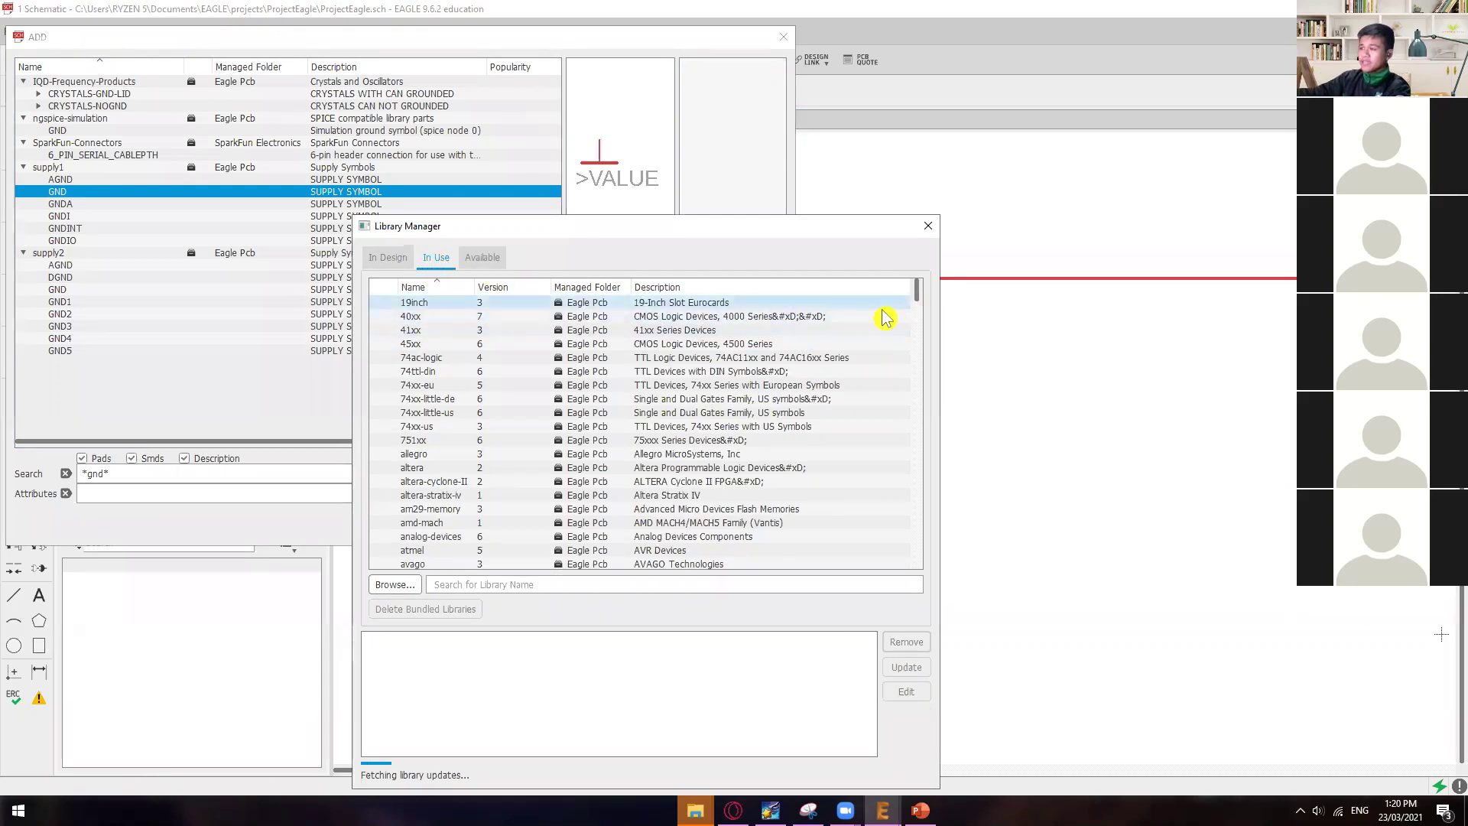
drag(918, 294, 842, 507)
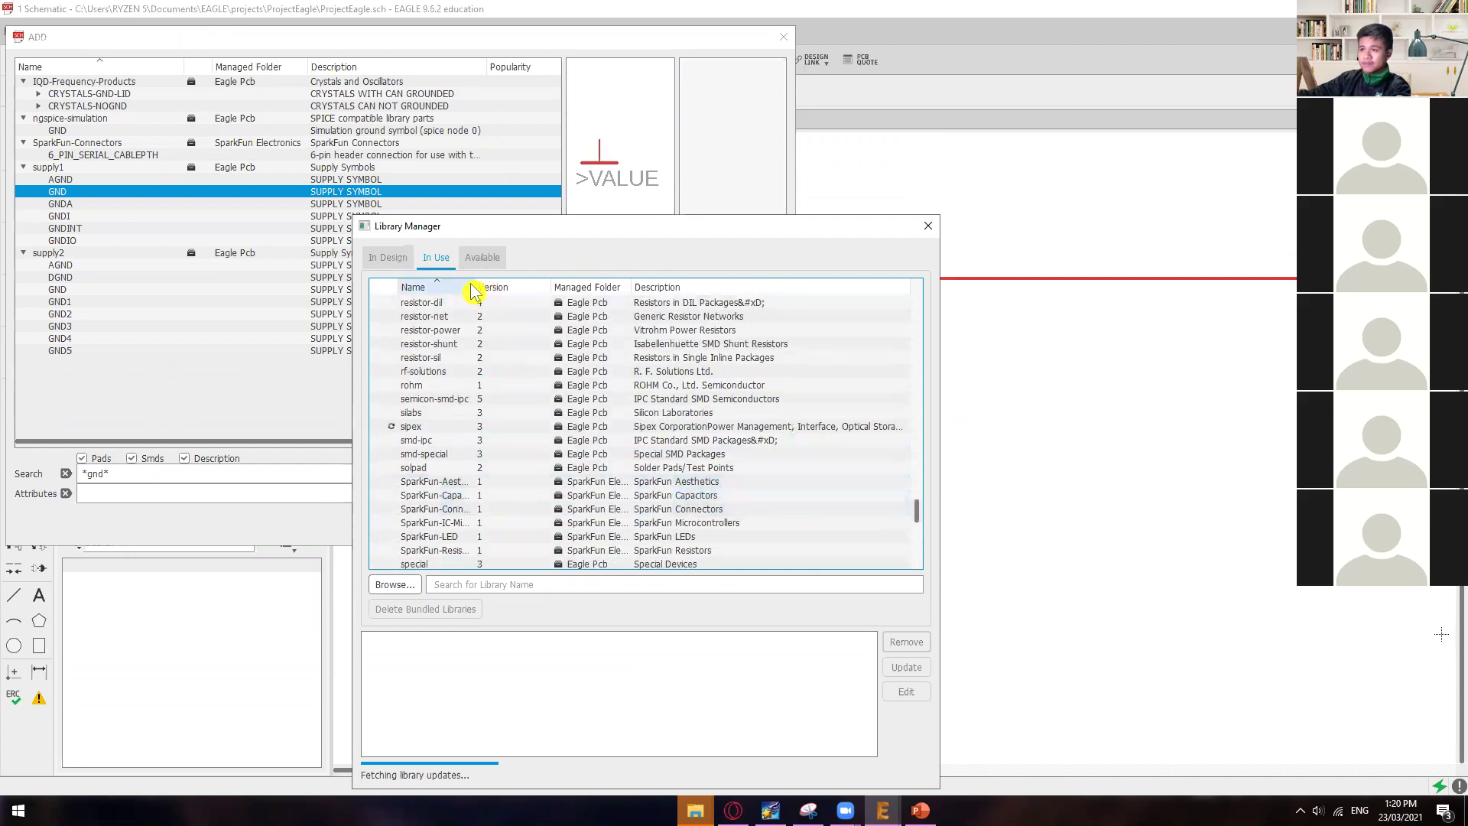
- Widen the library list's Name column and compare the SparkFun-IC-Microcontroller library with the Step 4 parts table in PowerPoint
drag(474, 288, 563, 289)
click(499, 524)
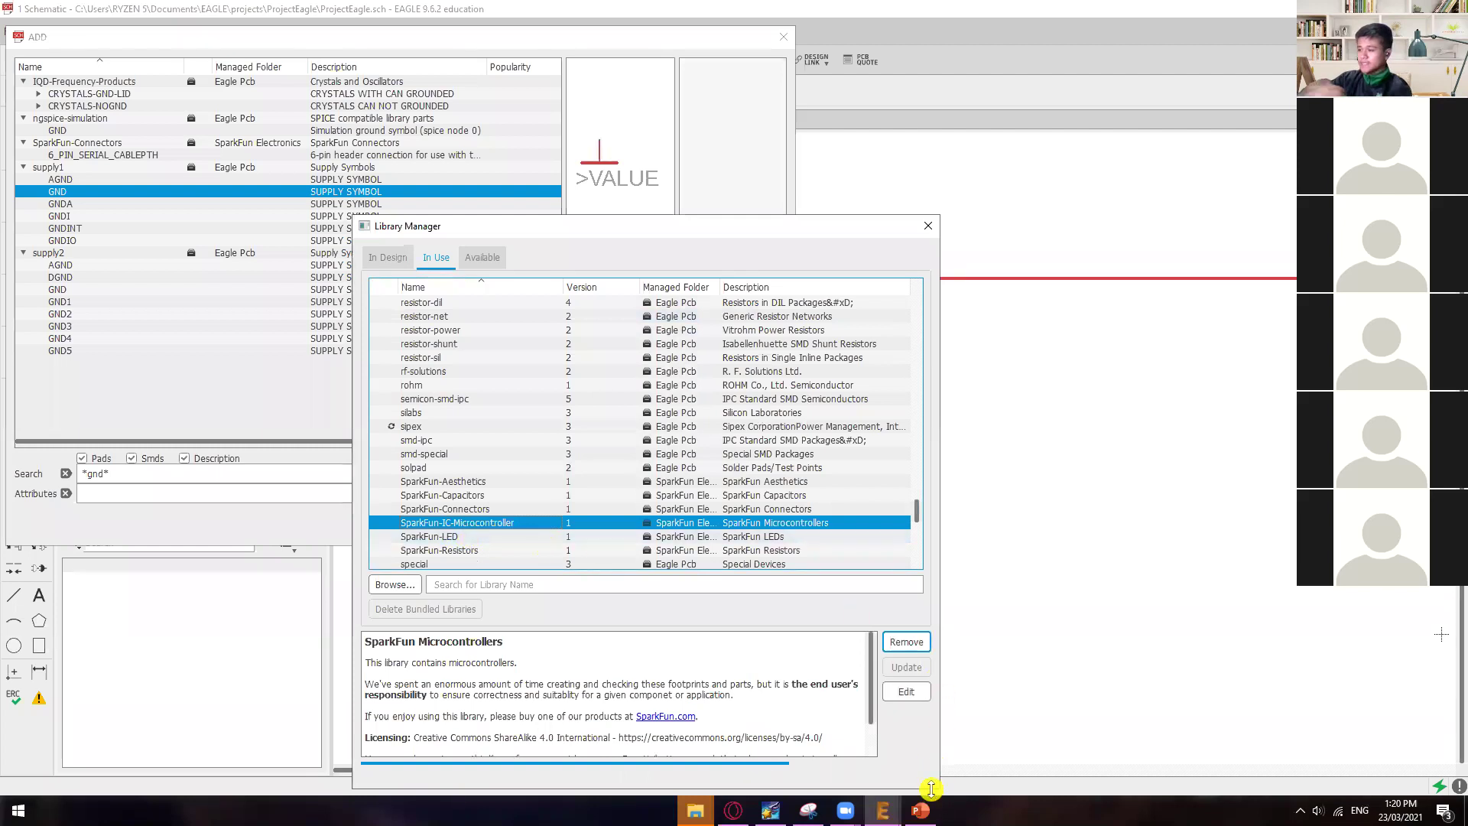
click(919, 809)
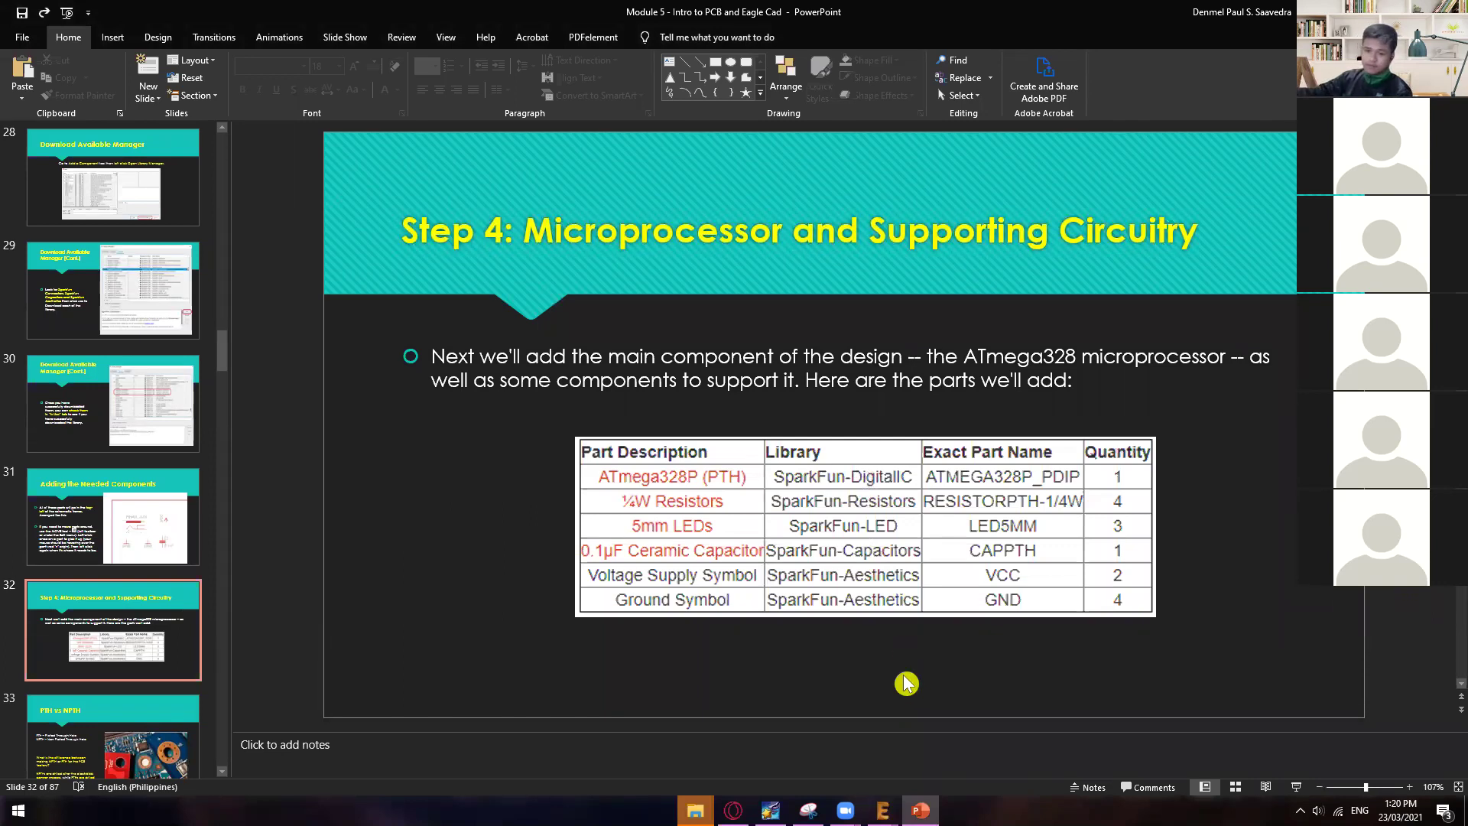
mouse_move(883, 811)
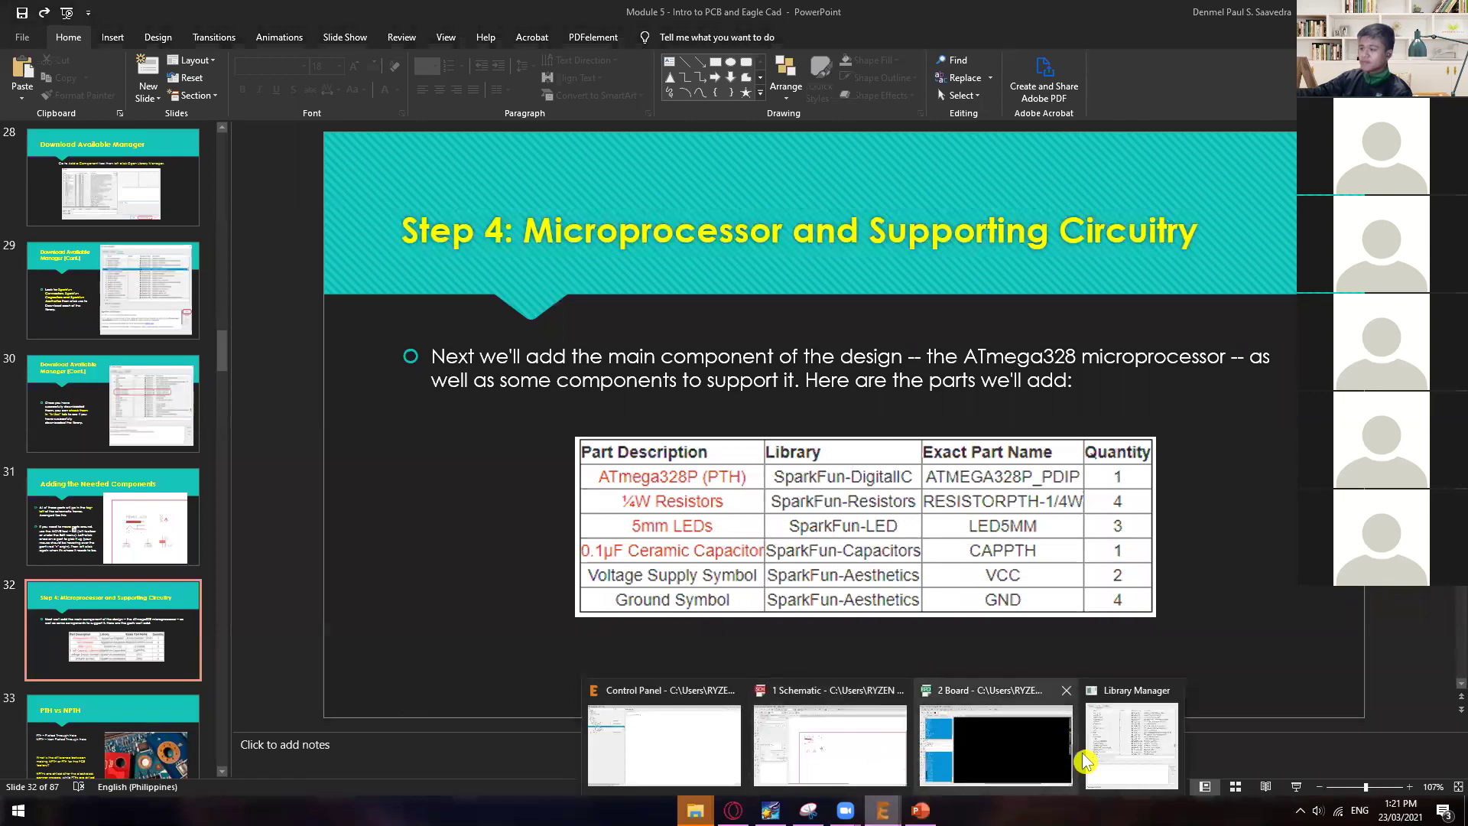
click(1086, 759)
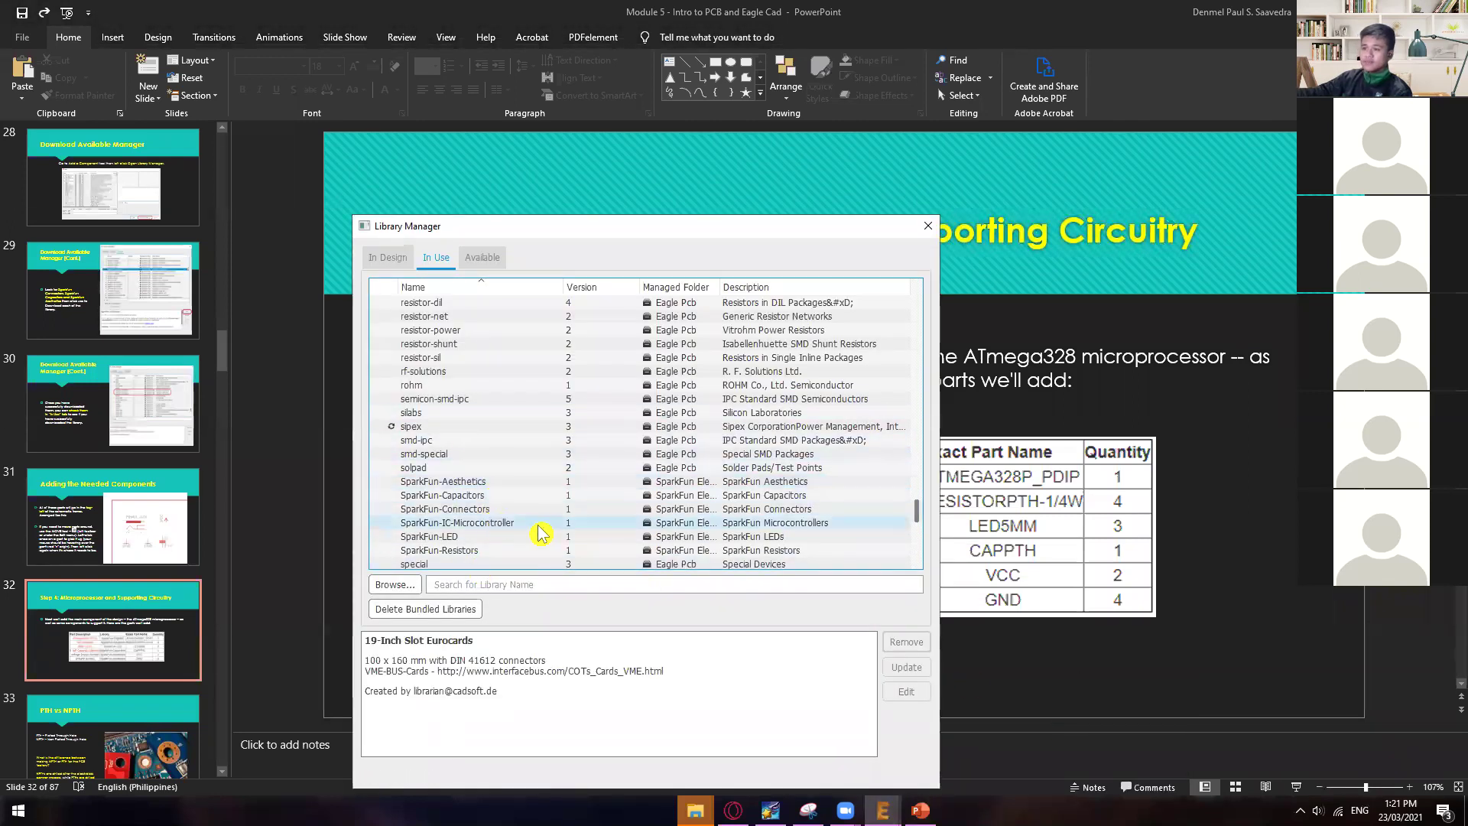
click(493, 526)
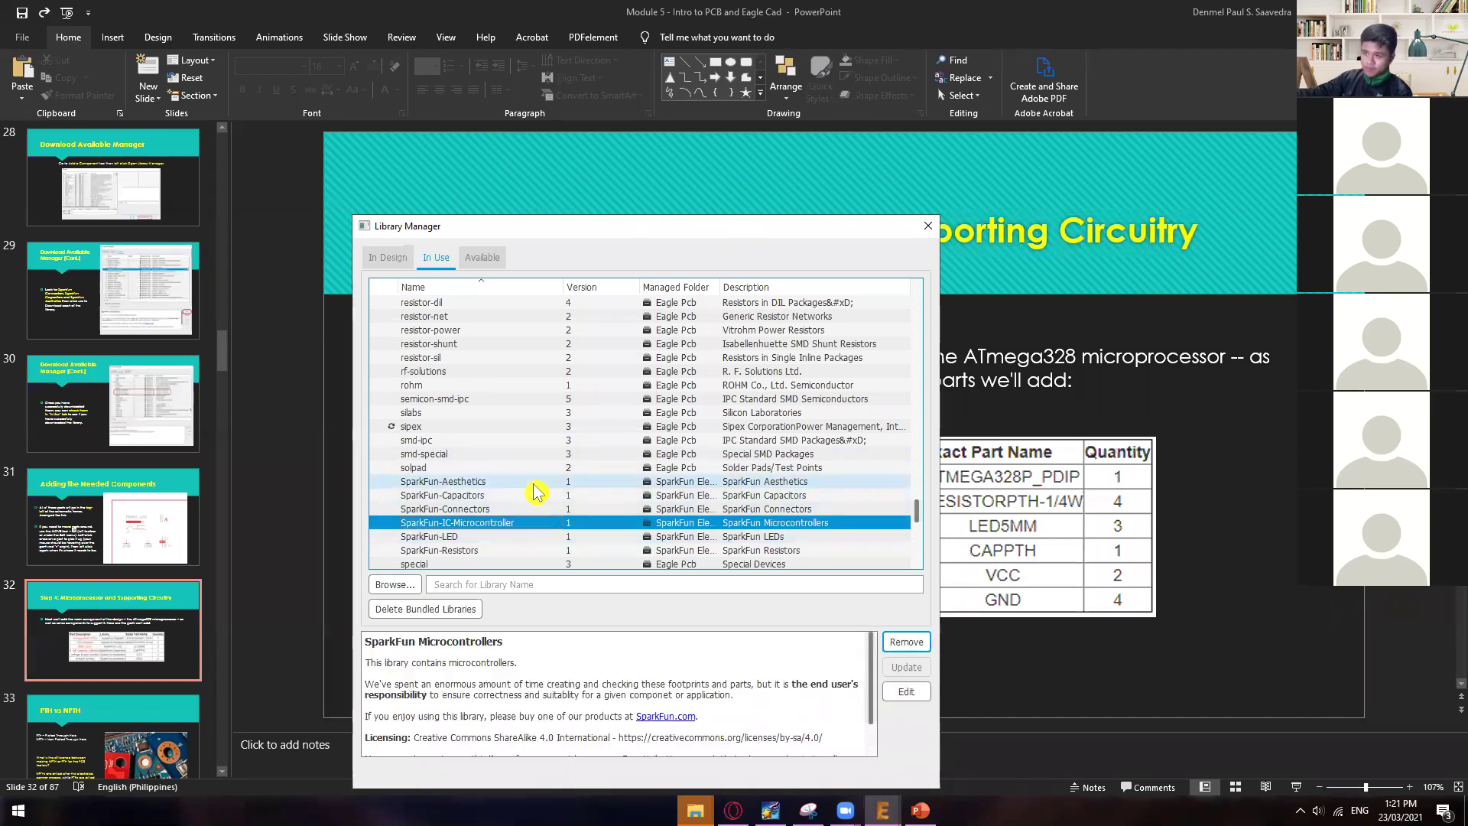
click(1219, 486)
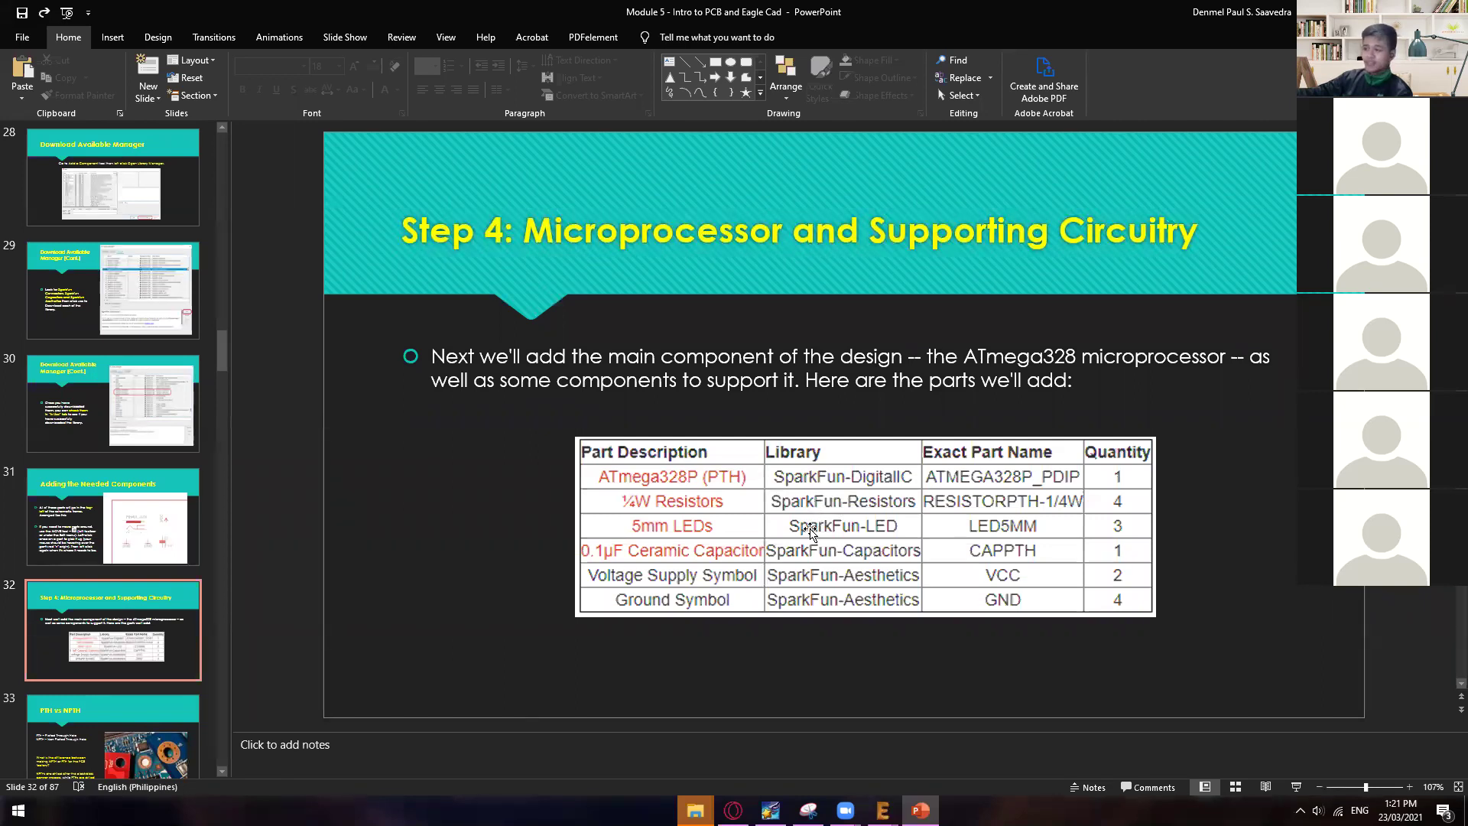
- Return to the Library Manager, review the SparkFun-LED and SparkFun-Resistors library descriptions, and close the manager
mouse_move(883, 810)
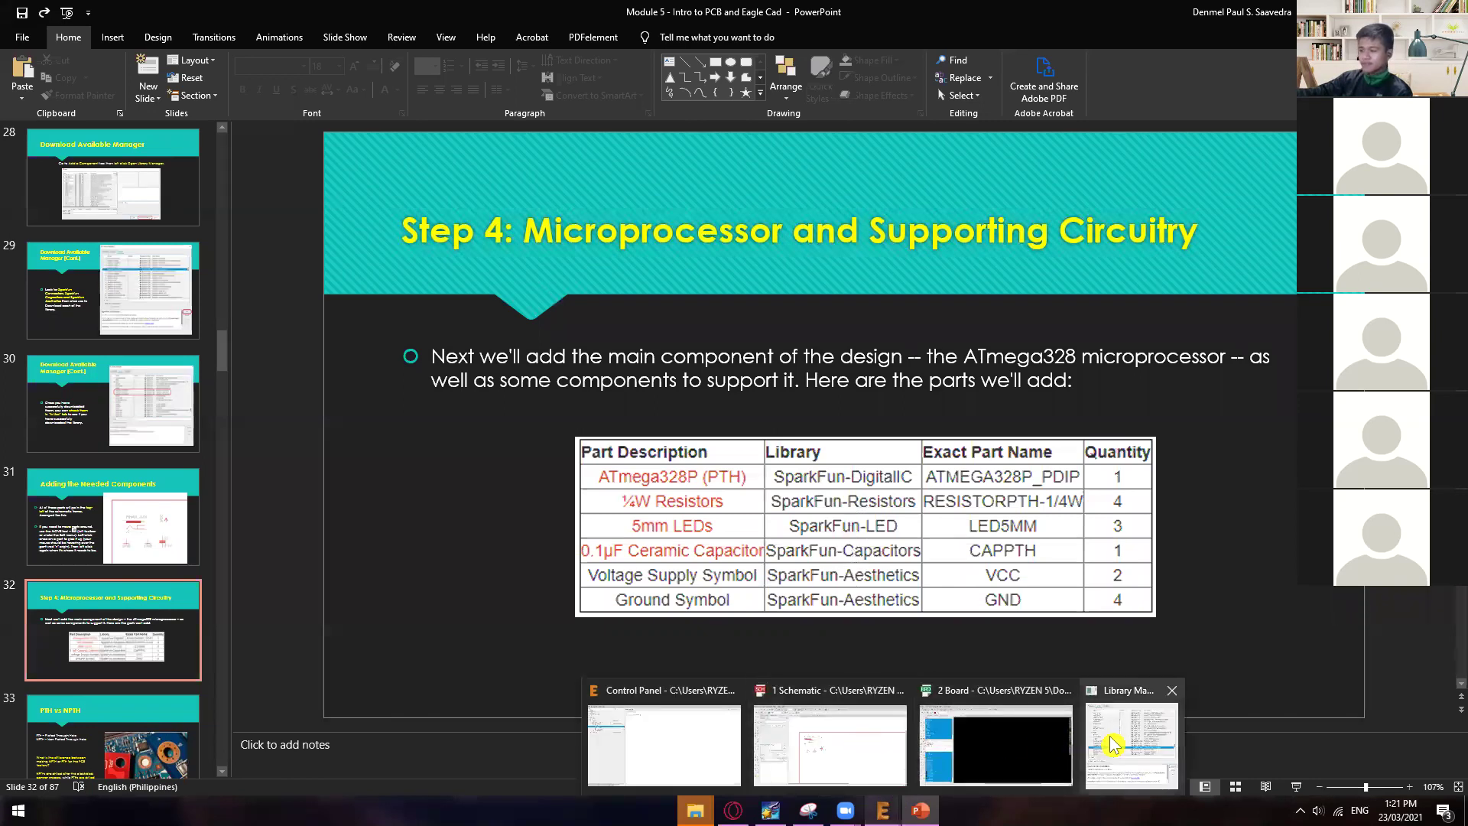
click(1120, 745)
scroll(543, 515, down, 1)
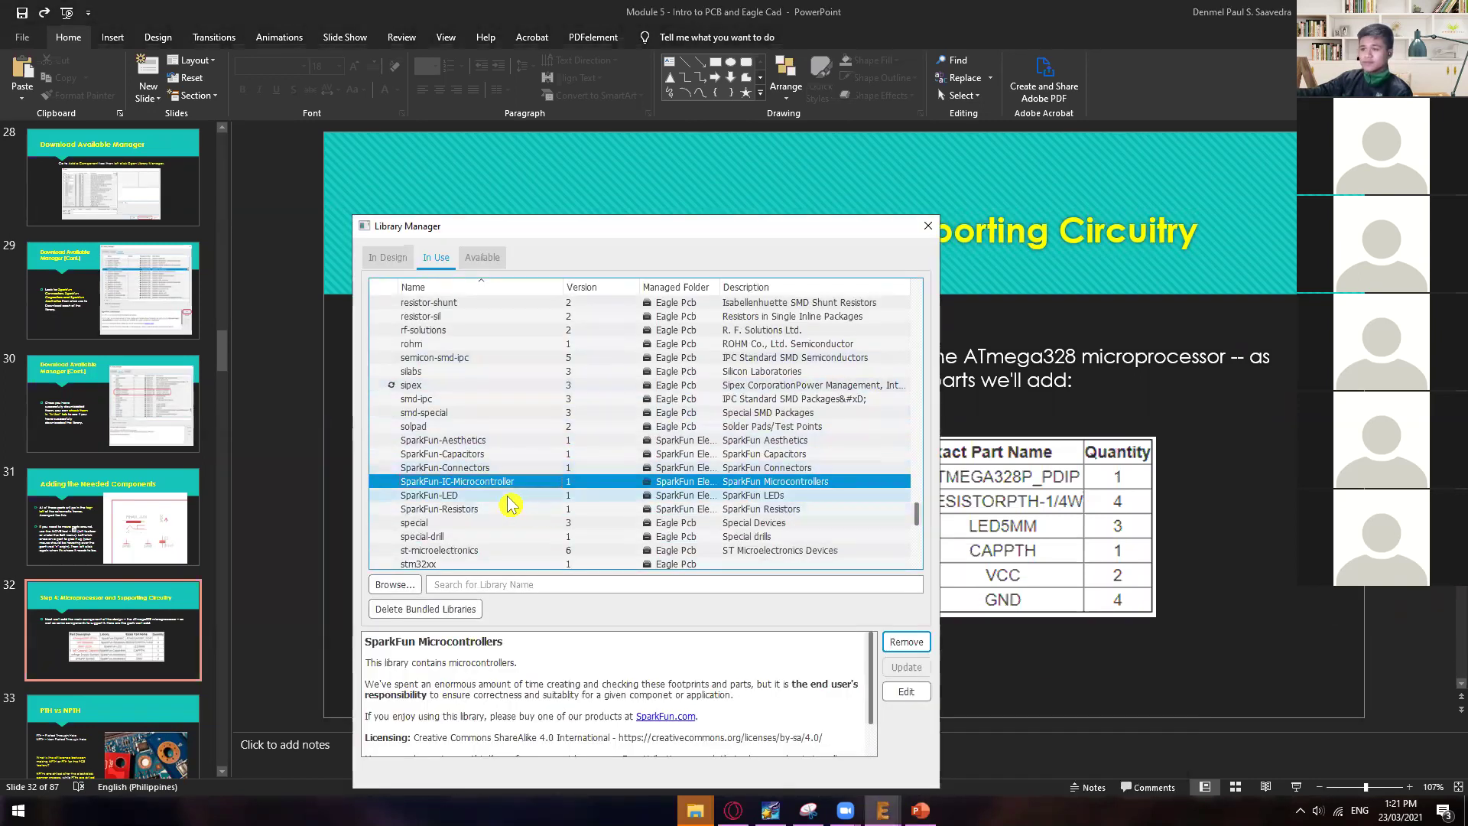
click(463, 497)
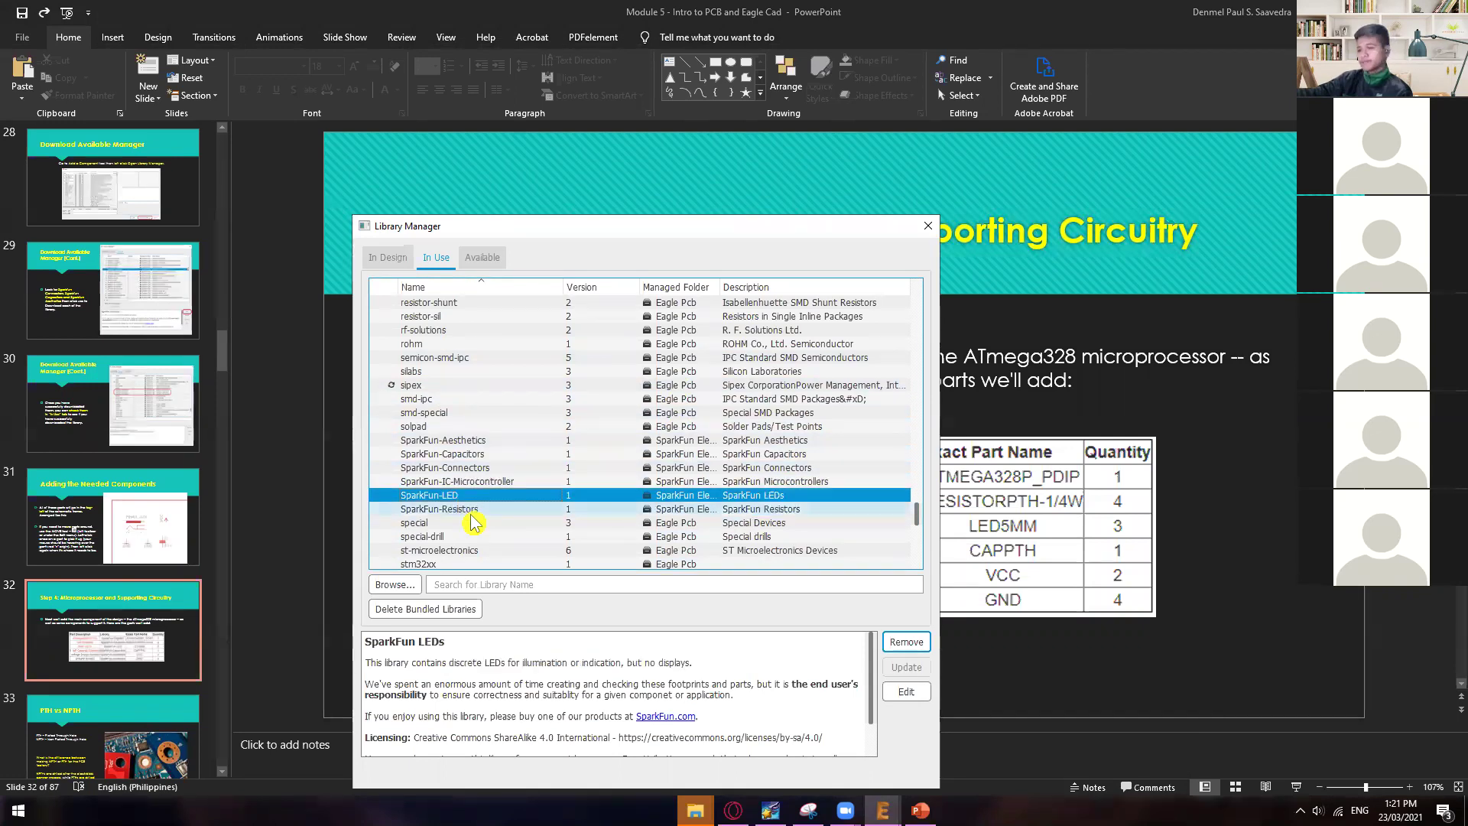
click(471, 508)
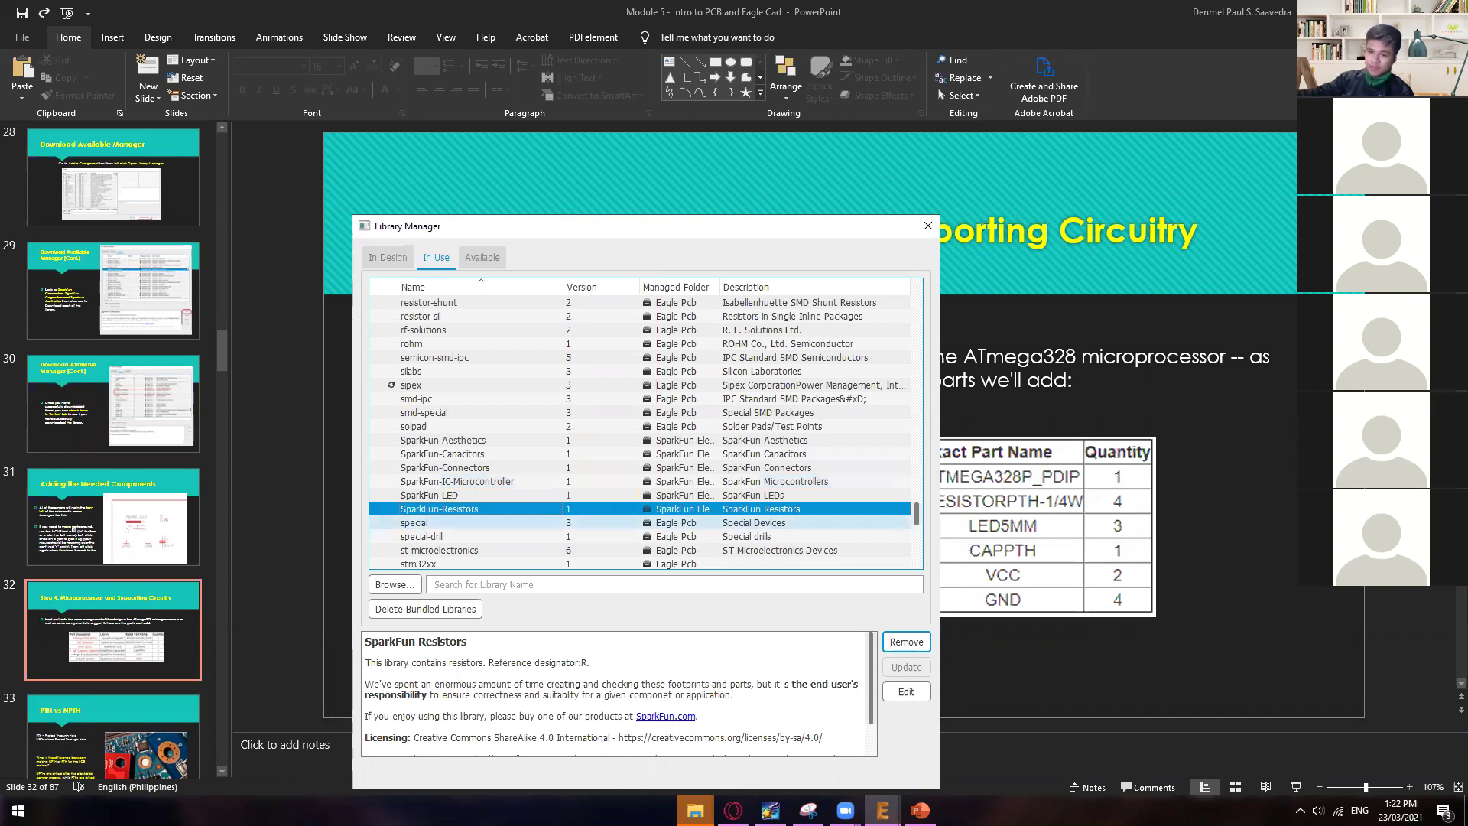
click(928, 226)
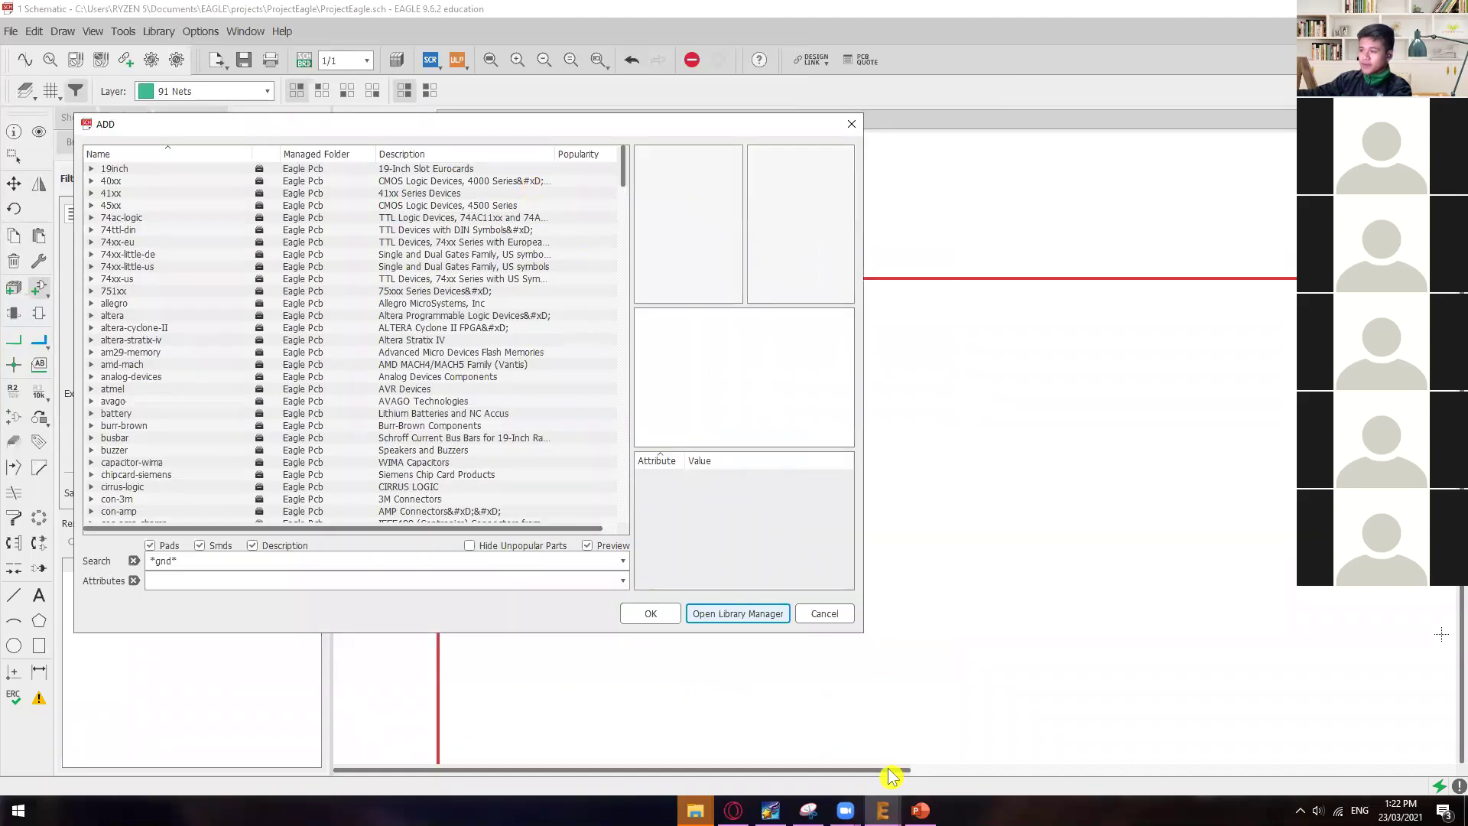
- Check the parts table in PowerPoint, search the schematic's parts for atmega328, and choose ATMEGA328P_PDIP from SparkFun-IC-Microcontroller
click(920, 809)
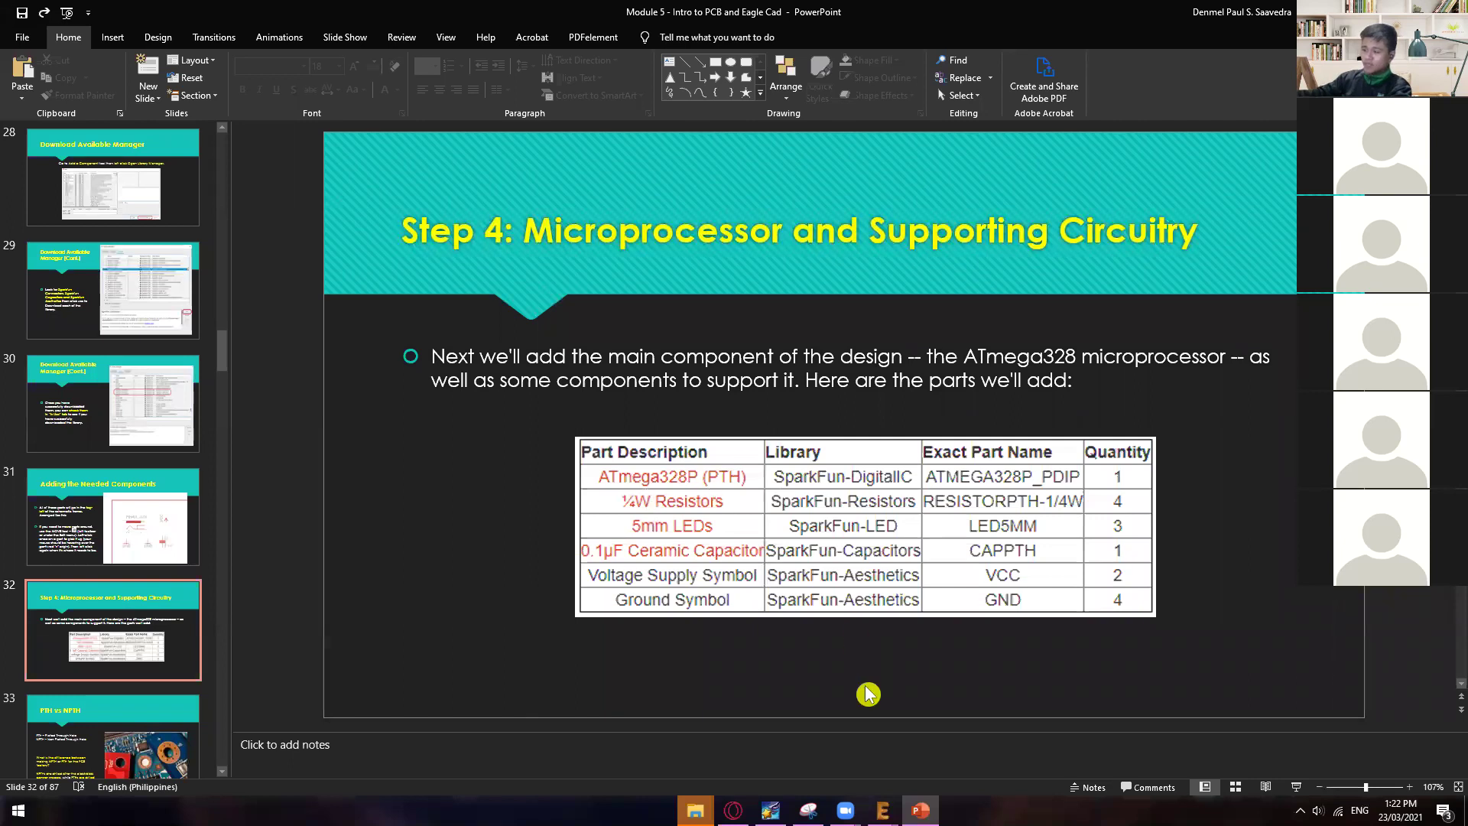
click(925, 733)
click(173, 562)
key(BackSpace)
key(BackSpace)
key(BackSpace)
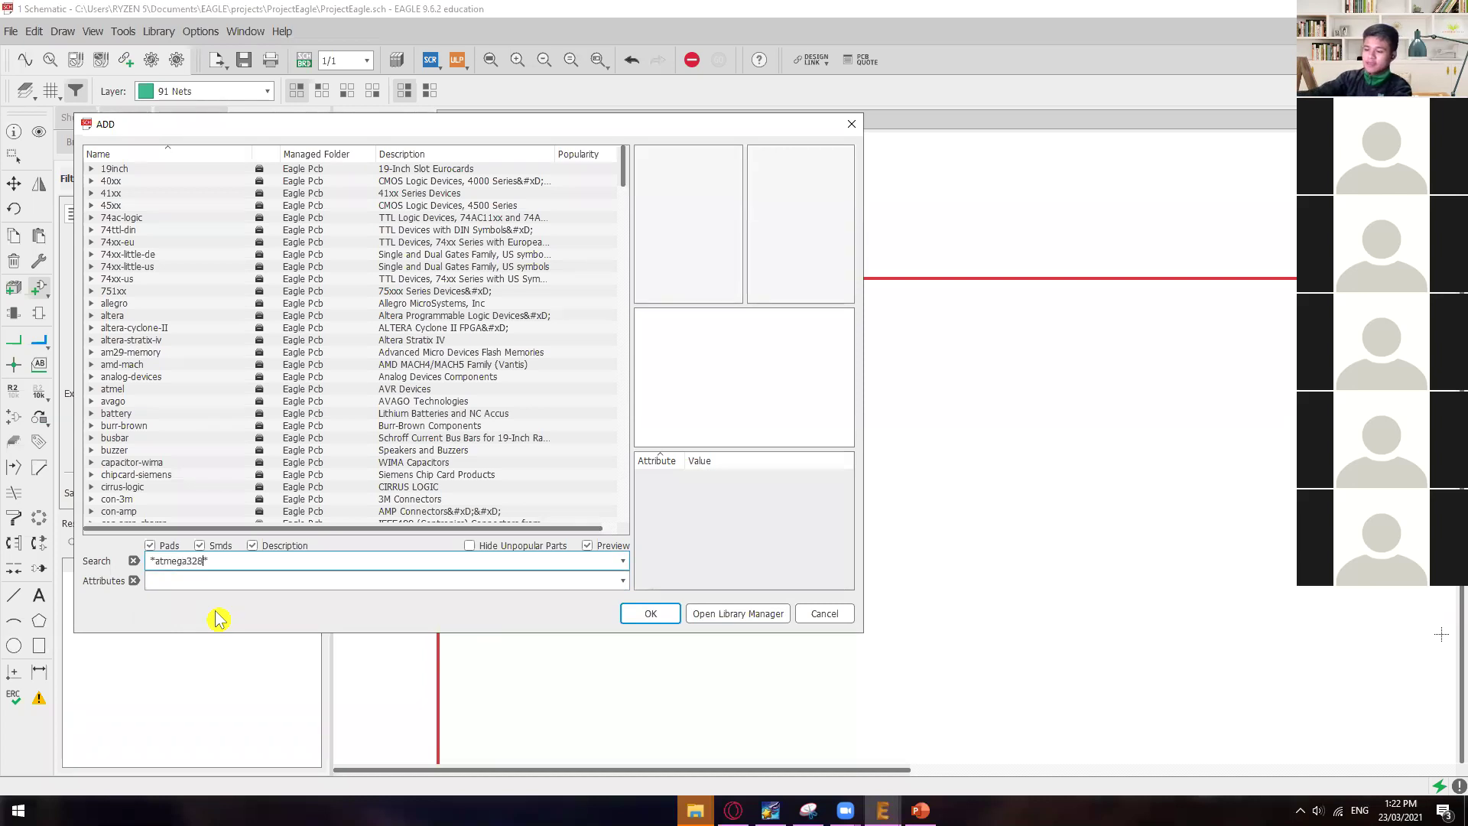
text(atmega328)
key(Return)
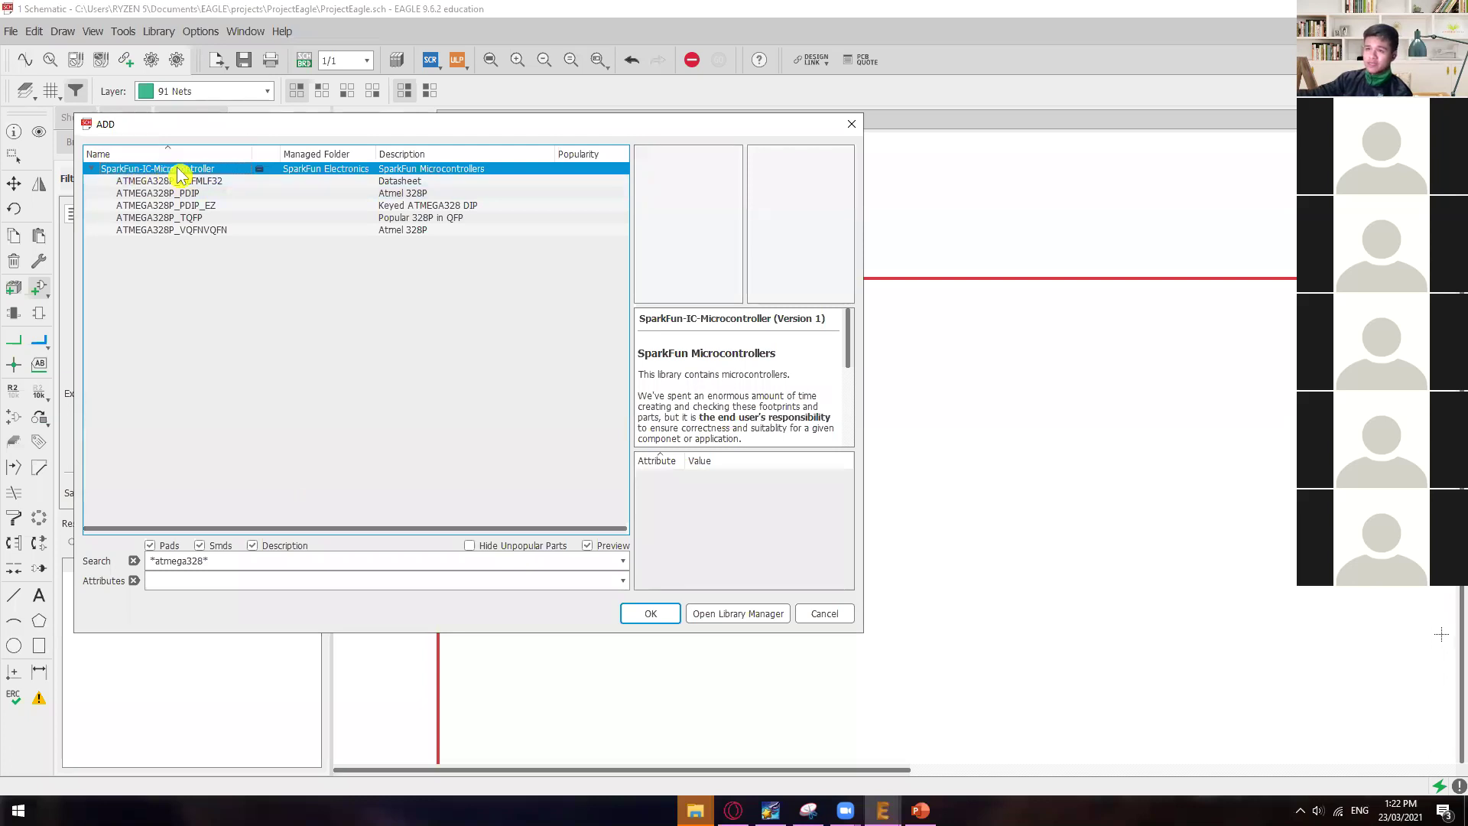
click(208, 194)
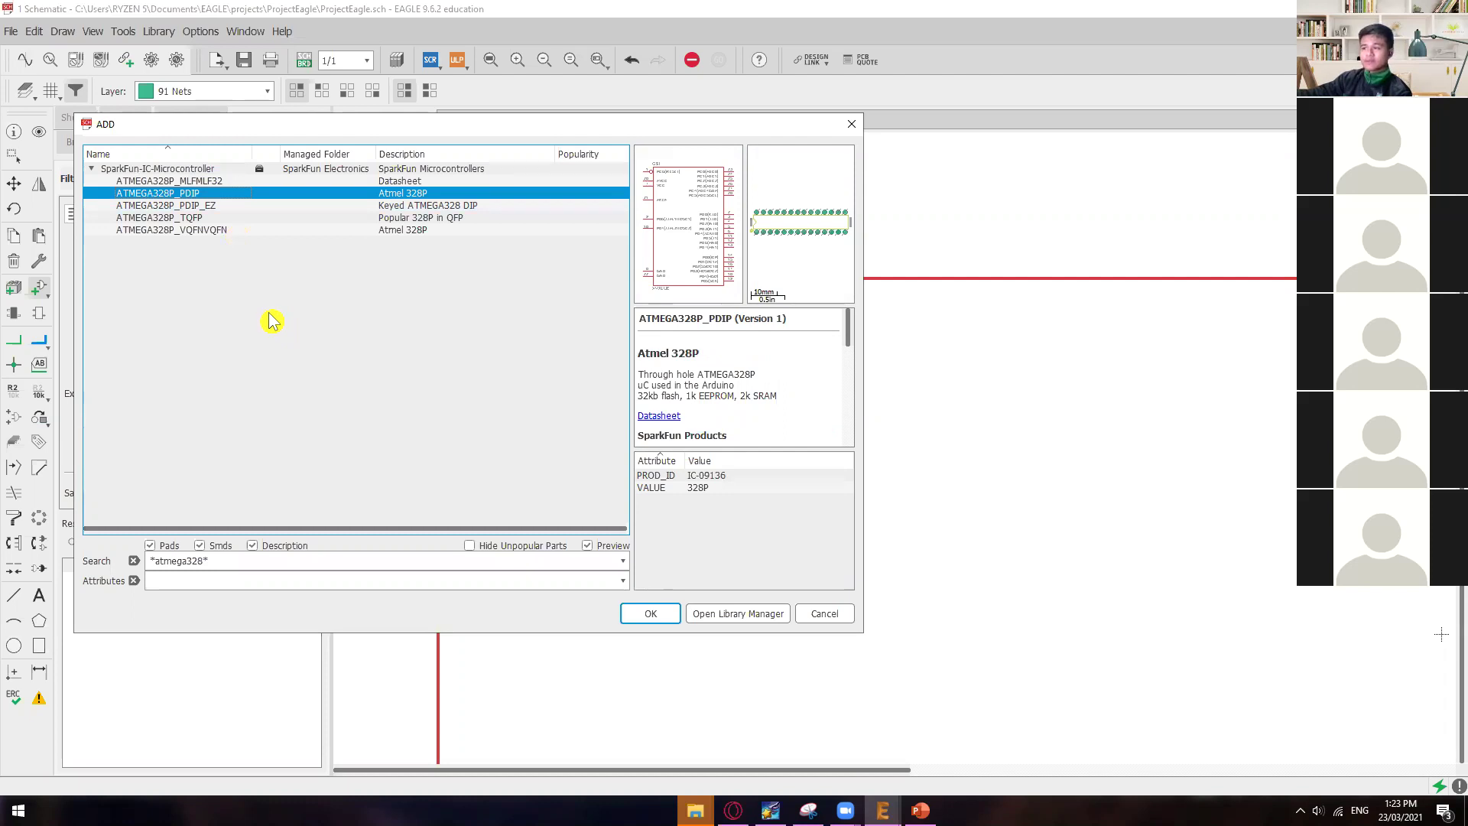
click(649, 613)
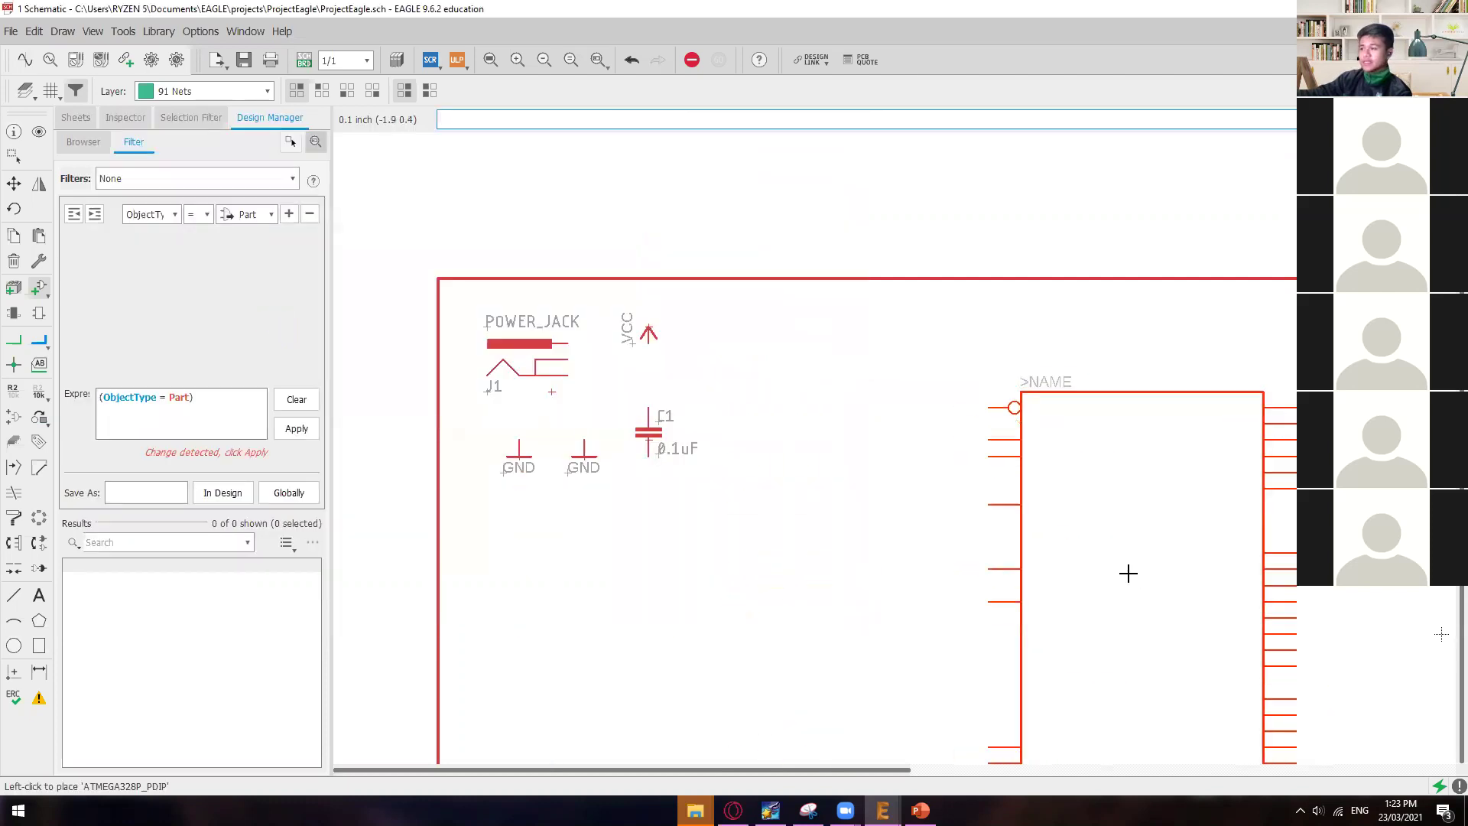
- Place one ATMEGA328P_PDIP near the middle of the schematic frame and return to the part list
scroll(1147, 593, down, 5)
middle_drag(1190, 608, 891, 492)
scroll(881, 521, up, 4)
scroll(880, 526, down, 3)
middle_drag(896, 554, 881, 496)
middle_drag(514, 389, 547, 390)
scroll(547, 391, down, 1)
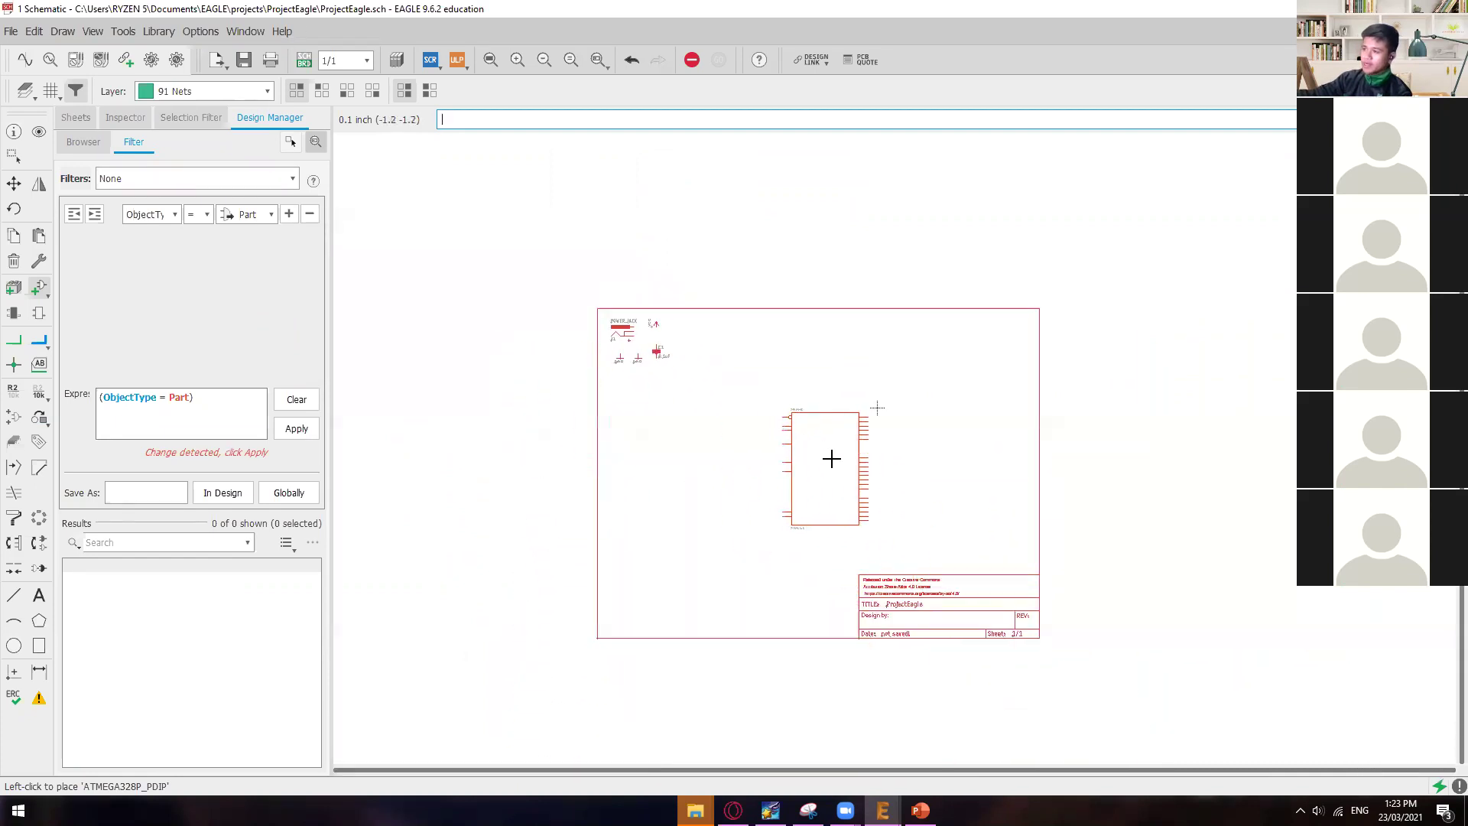
mouse_move(891, 443)
middle_down()
mouse_move(857, 501)
mouse_move(1009, 433)
mouse_move(902, 468)
middle_up()
scroll(901, 468, up, 1)
scroll(901, 467, up, 3)
scroll(900, 466, down, 4)
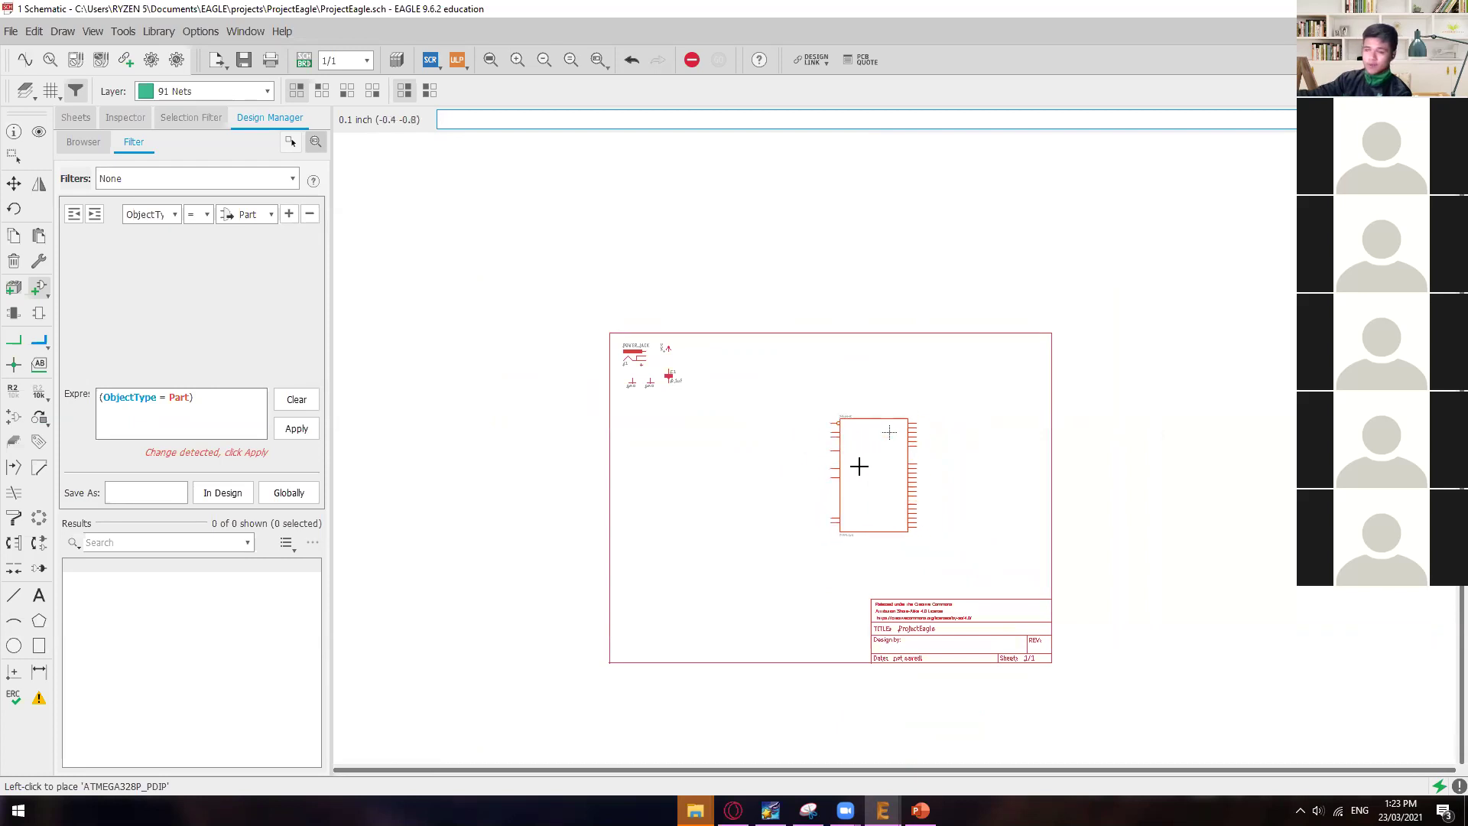
scroll(887, 462, up, 2)
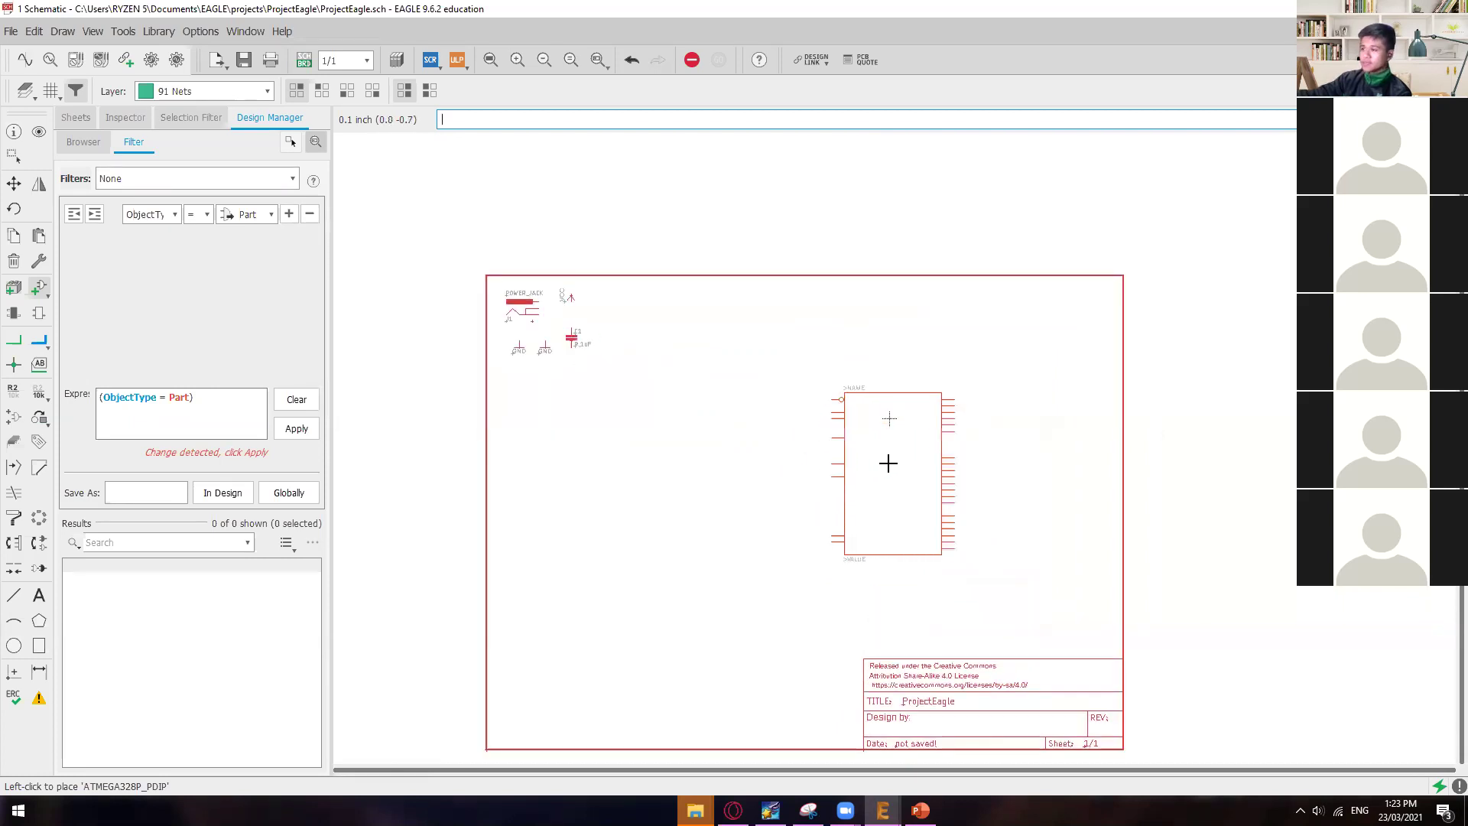
scroll(886, 462, up, 2)
scroll(799, 497, down, 2)
scroll(810, 459, up, 1)
middle_drag(817, 437, 816, 427)
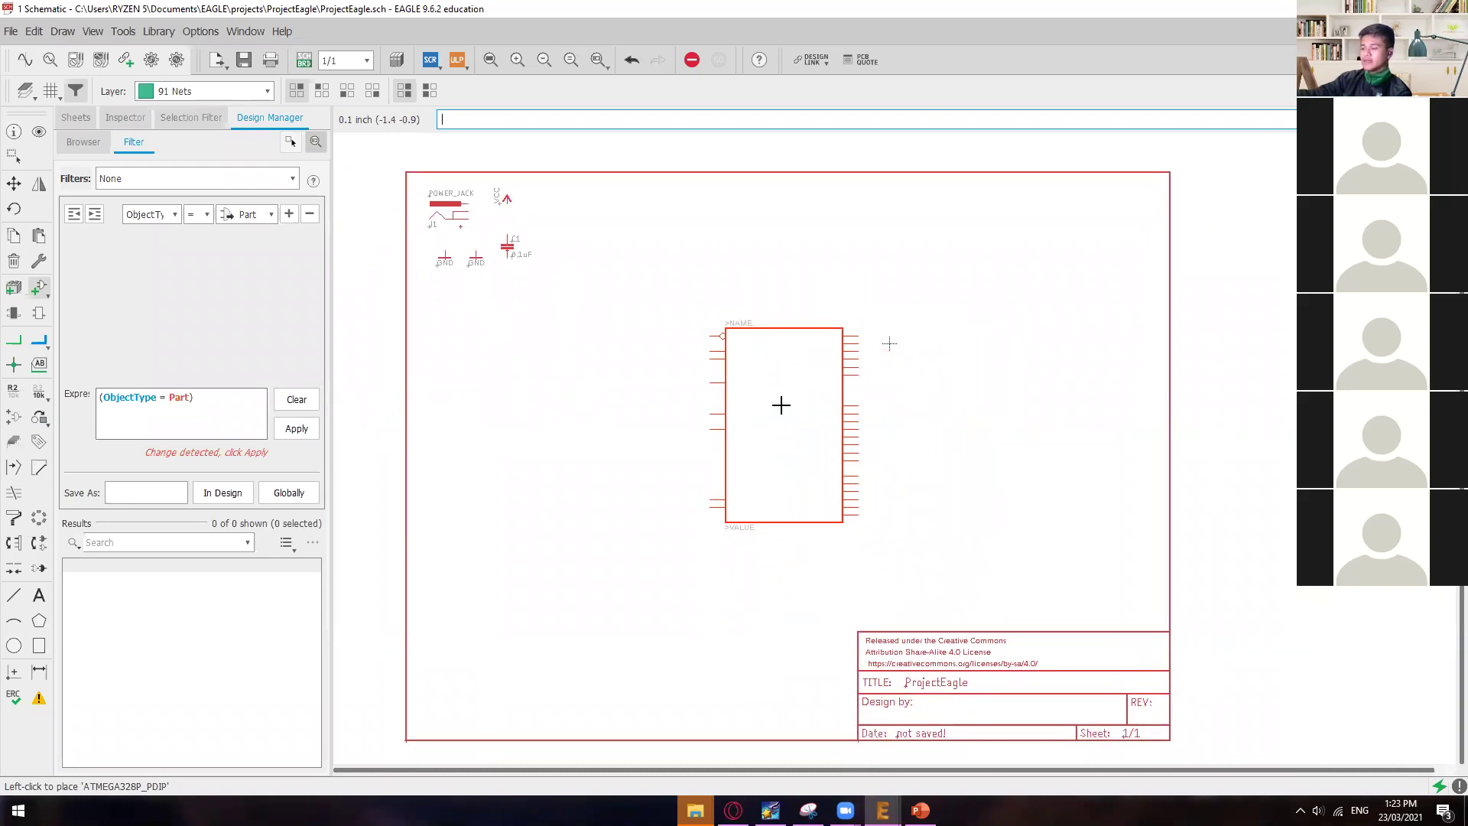
click(778, 405)
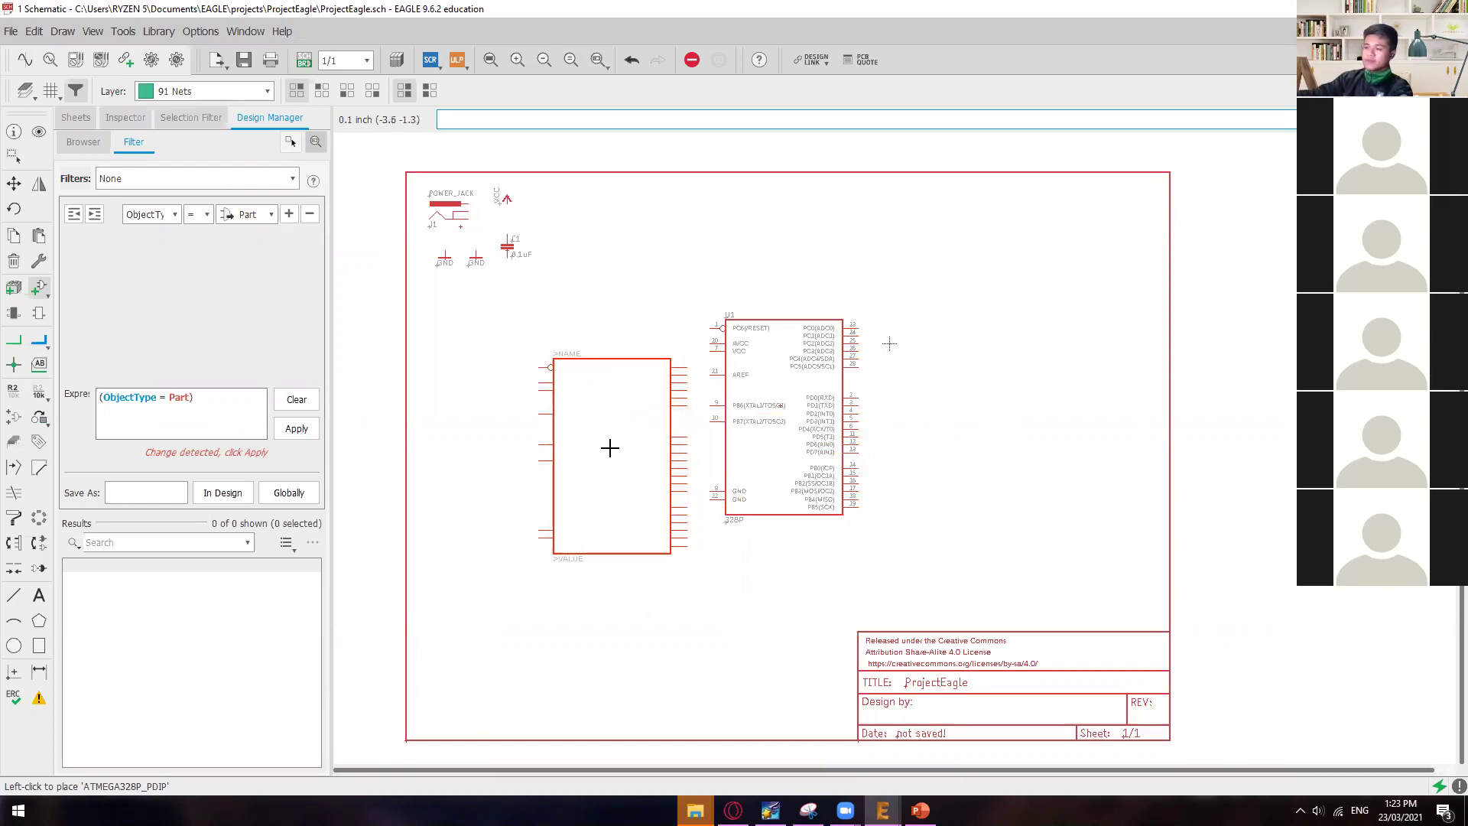
key(Escape)
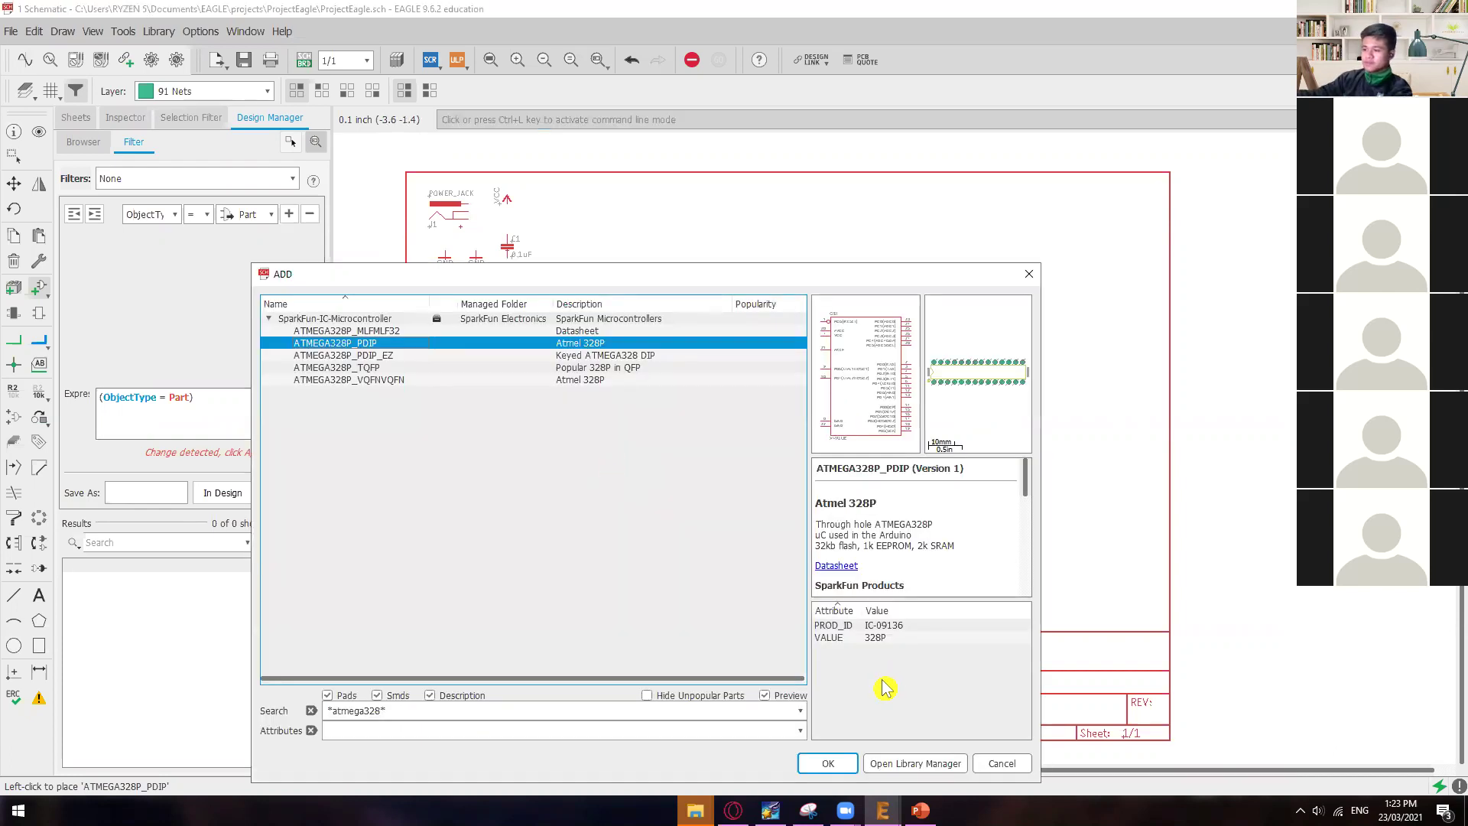
- Check the next part in the PowerPoint table, return to the schematic, and search the parts for *res*
click(920, 810)
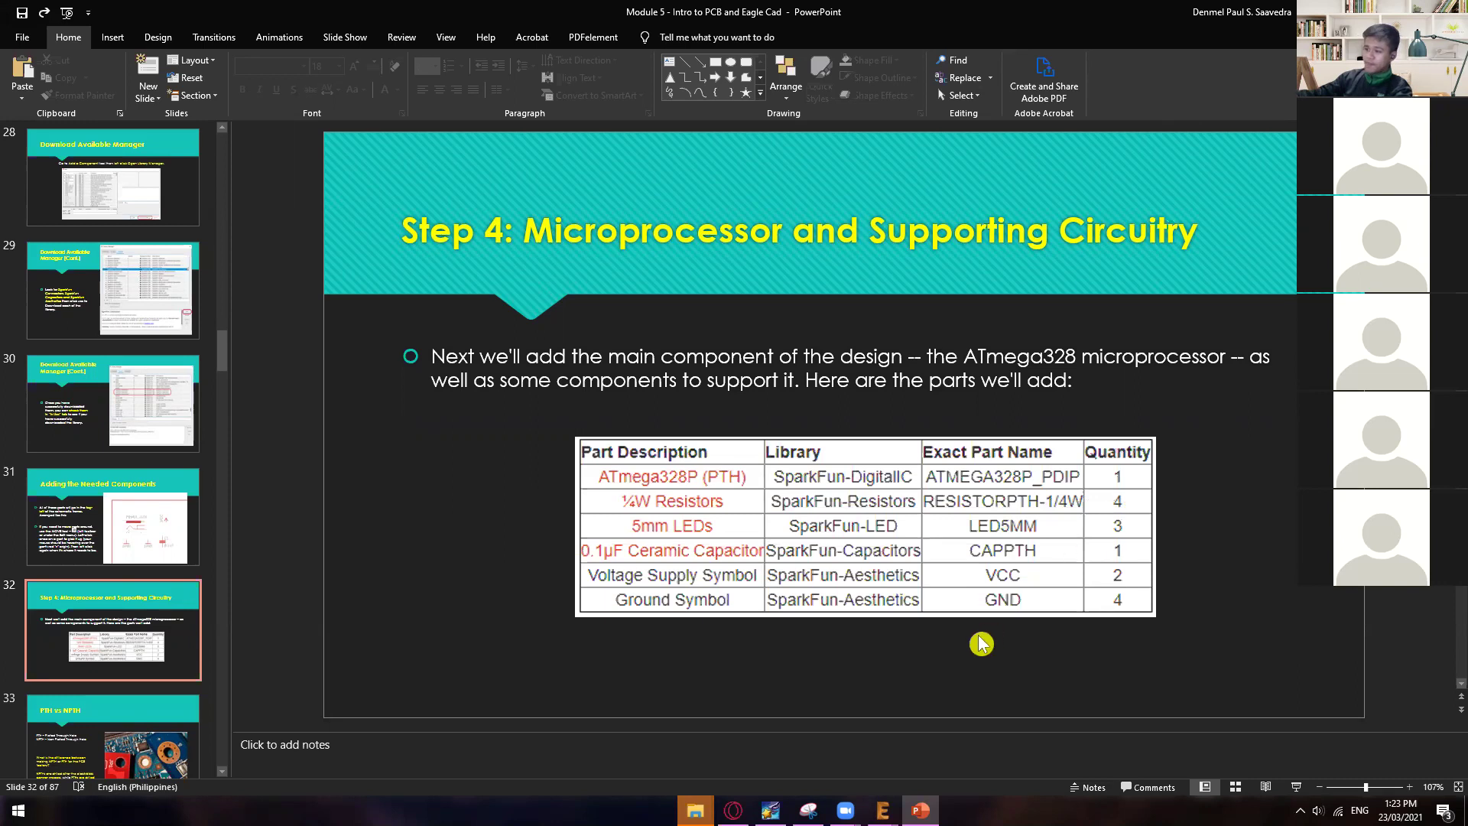
mouse_move(879, 806)
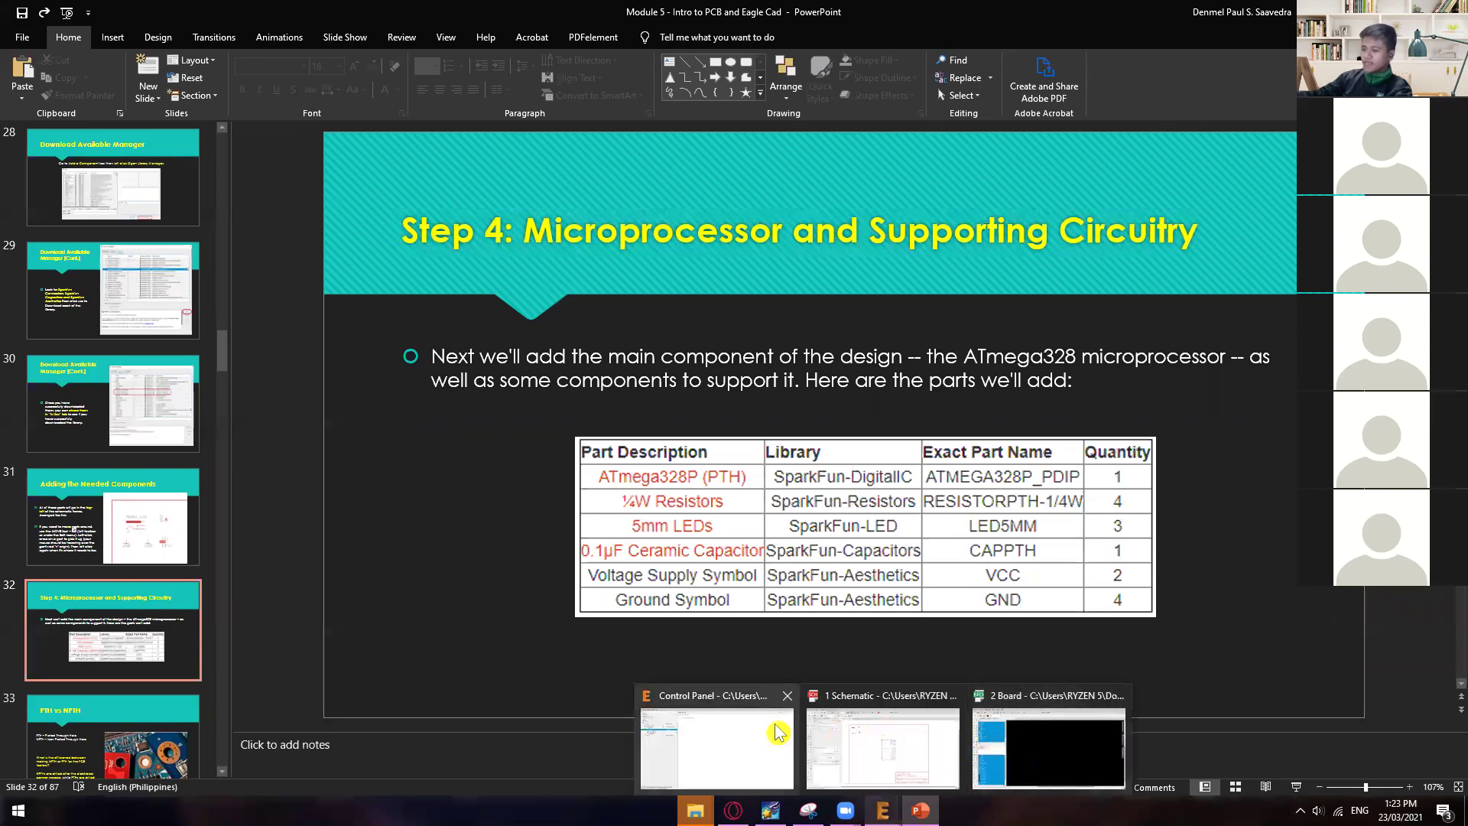
click(916, 738)
double_click(379, 711)
text(res*)
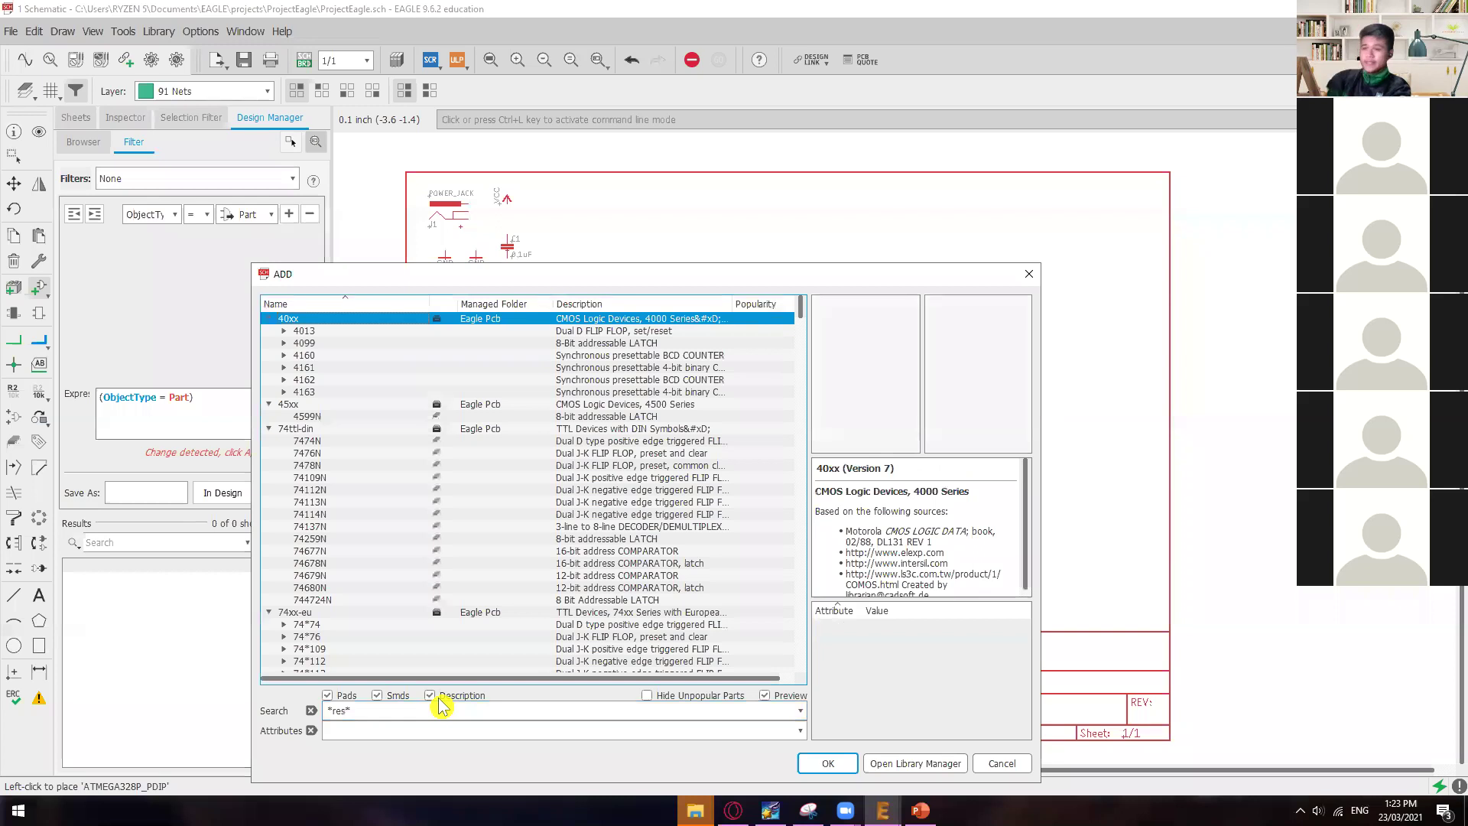
- Look through the part search results for the SparkFun-Resistors library and select it to view its description
scroll(504, 481, down, 12)
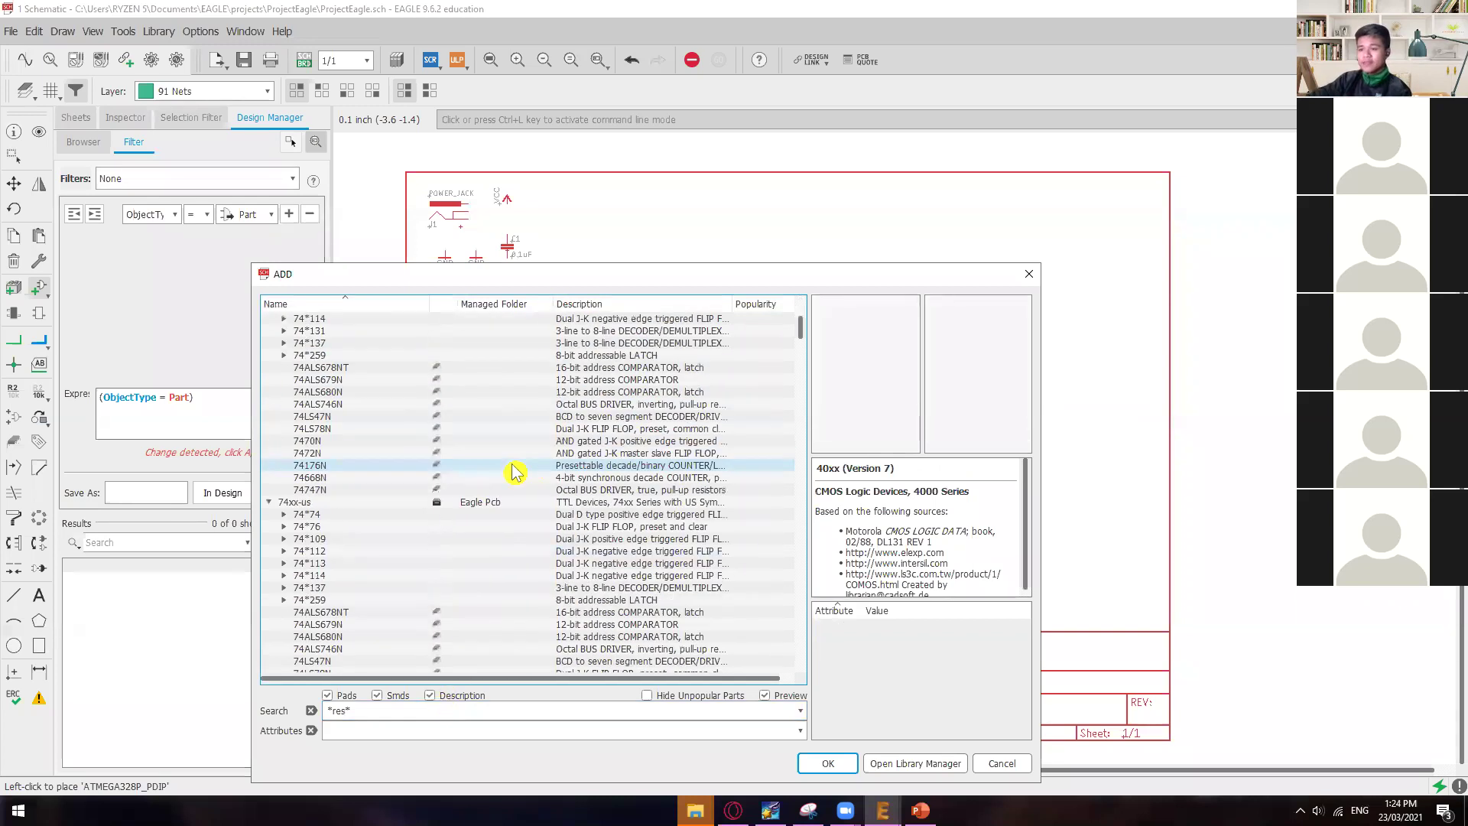
scroll(461, 505, down, 10)
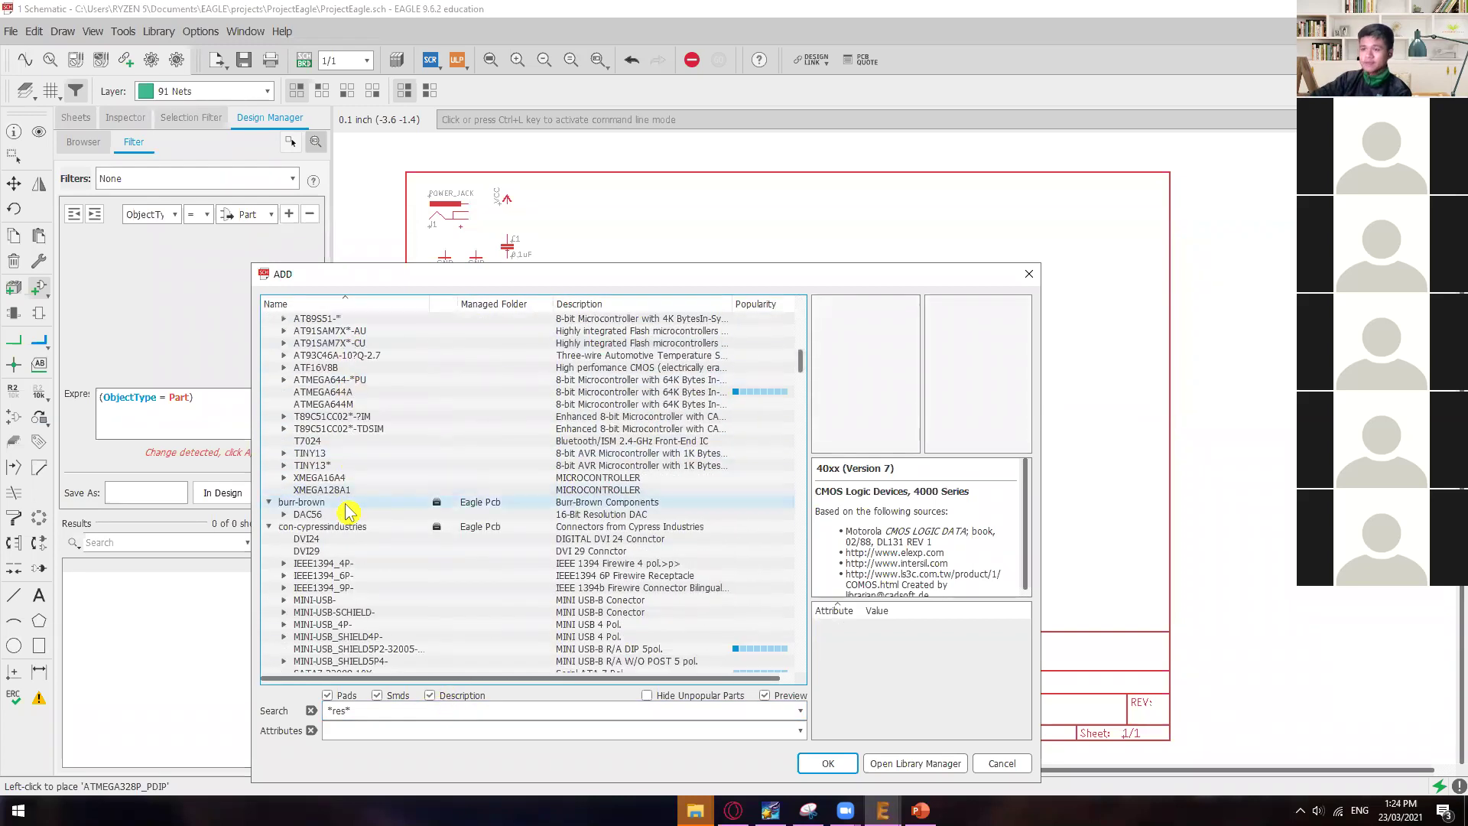
scroll(348, 528, down, 10)
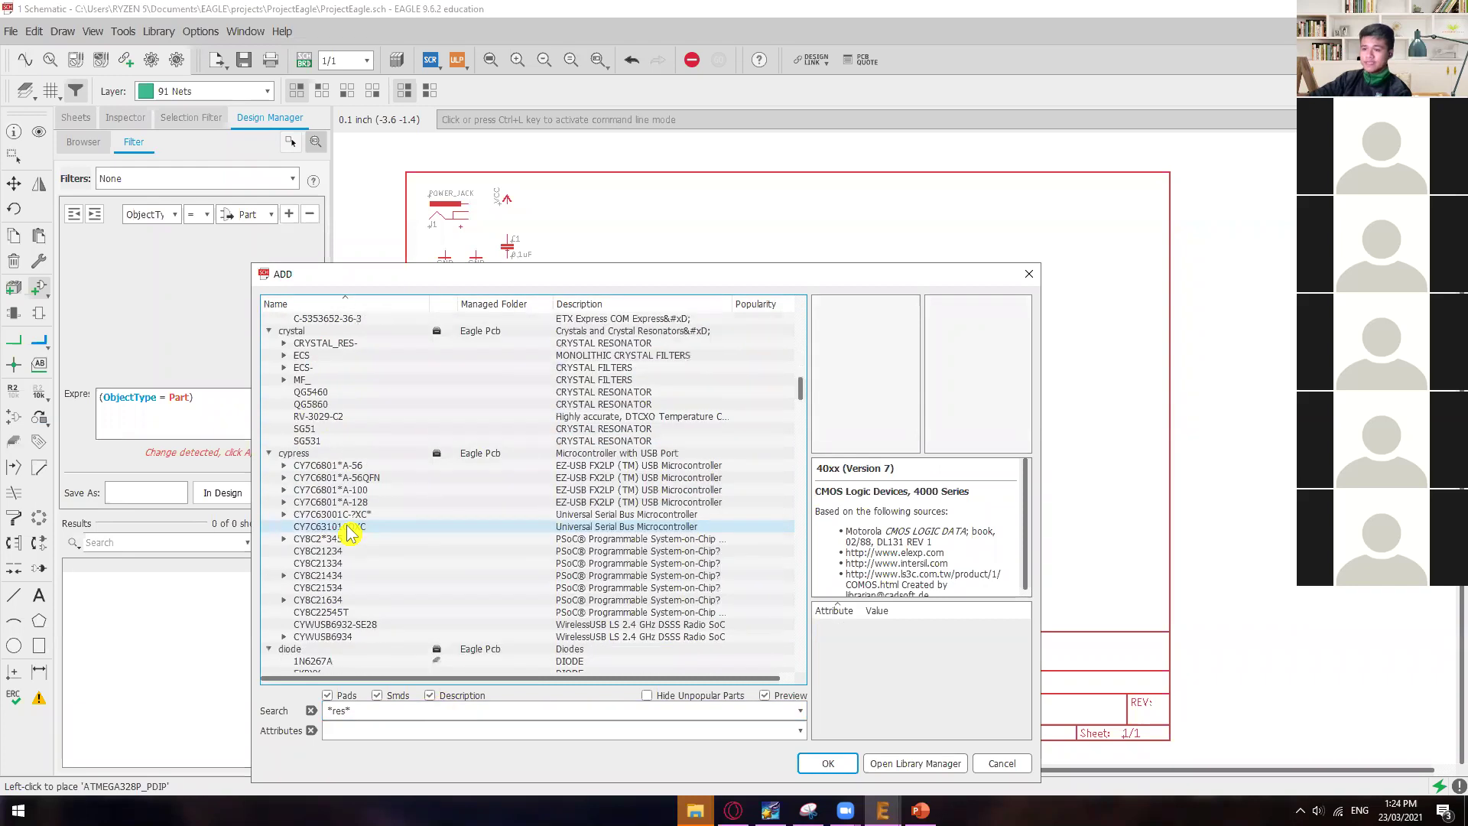
scroll(348, 533, down, 10)
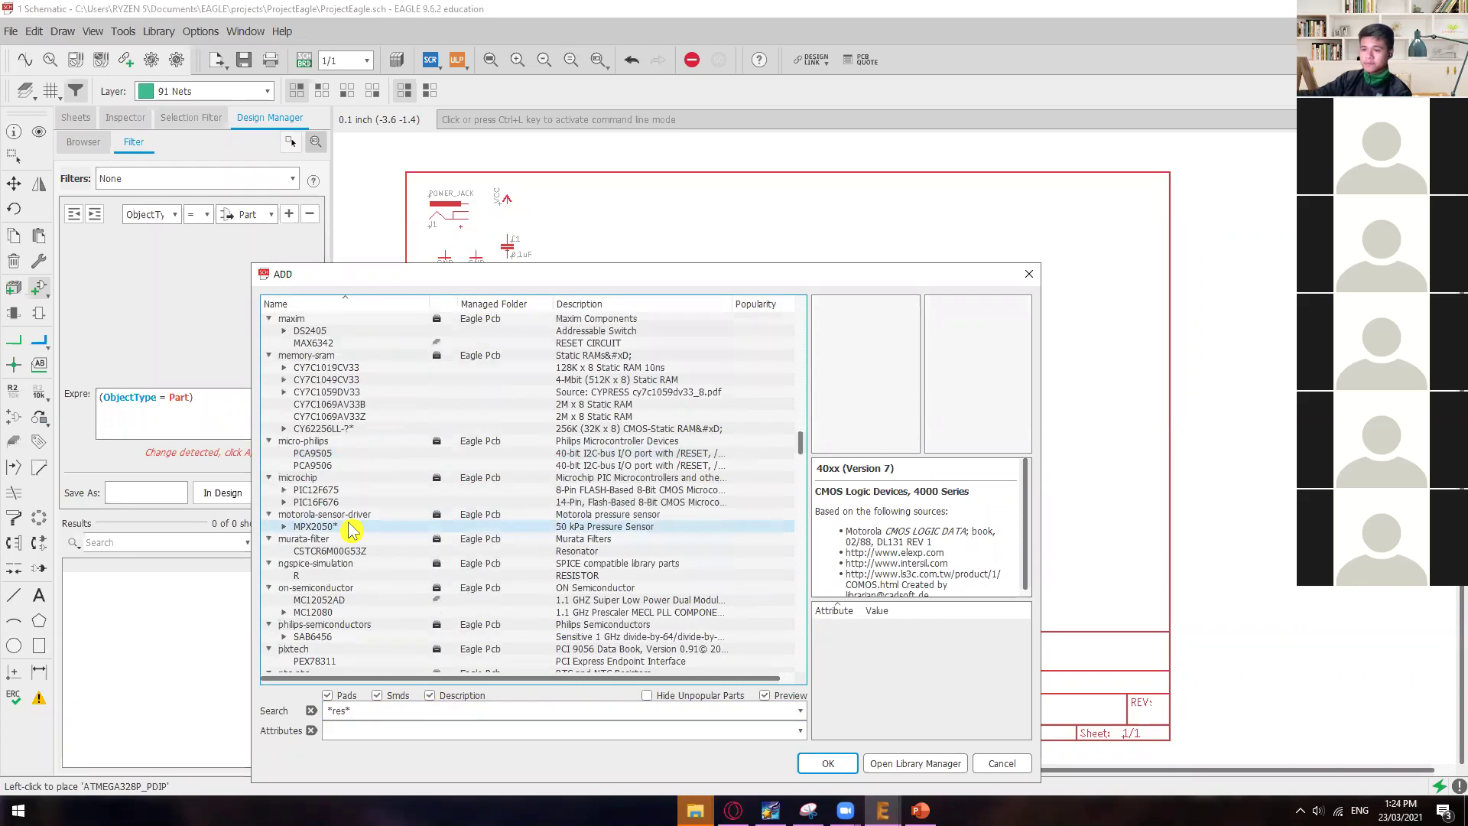
scroll(419, 532, down, 10)
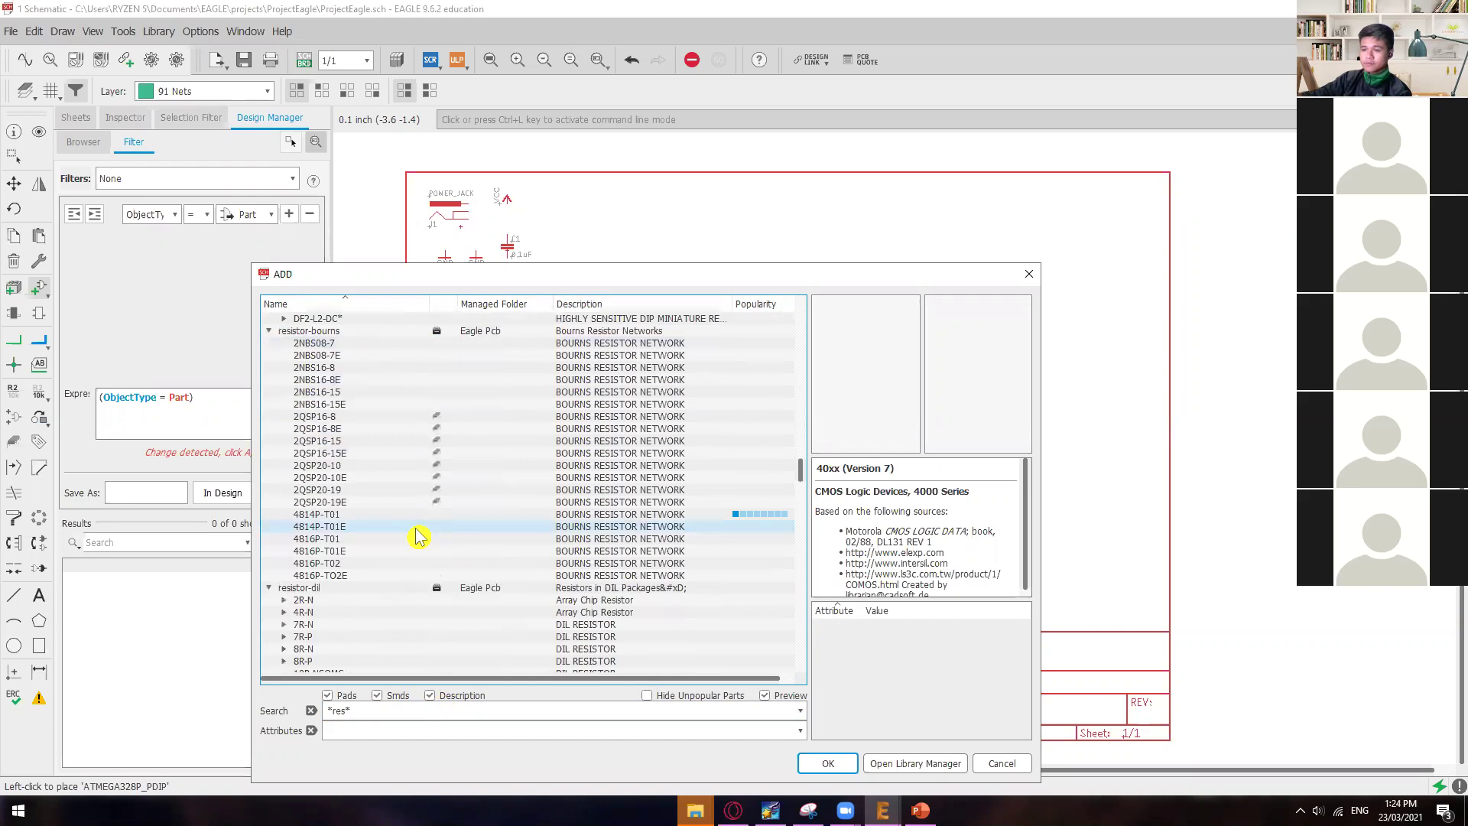
scroll(419, 529, down, 10)
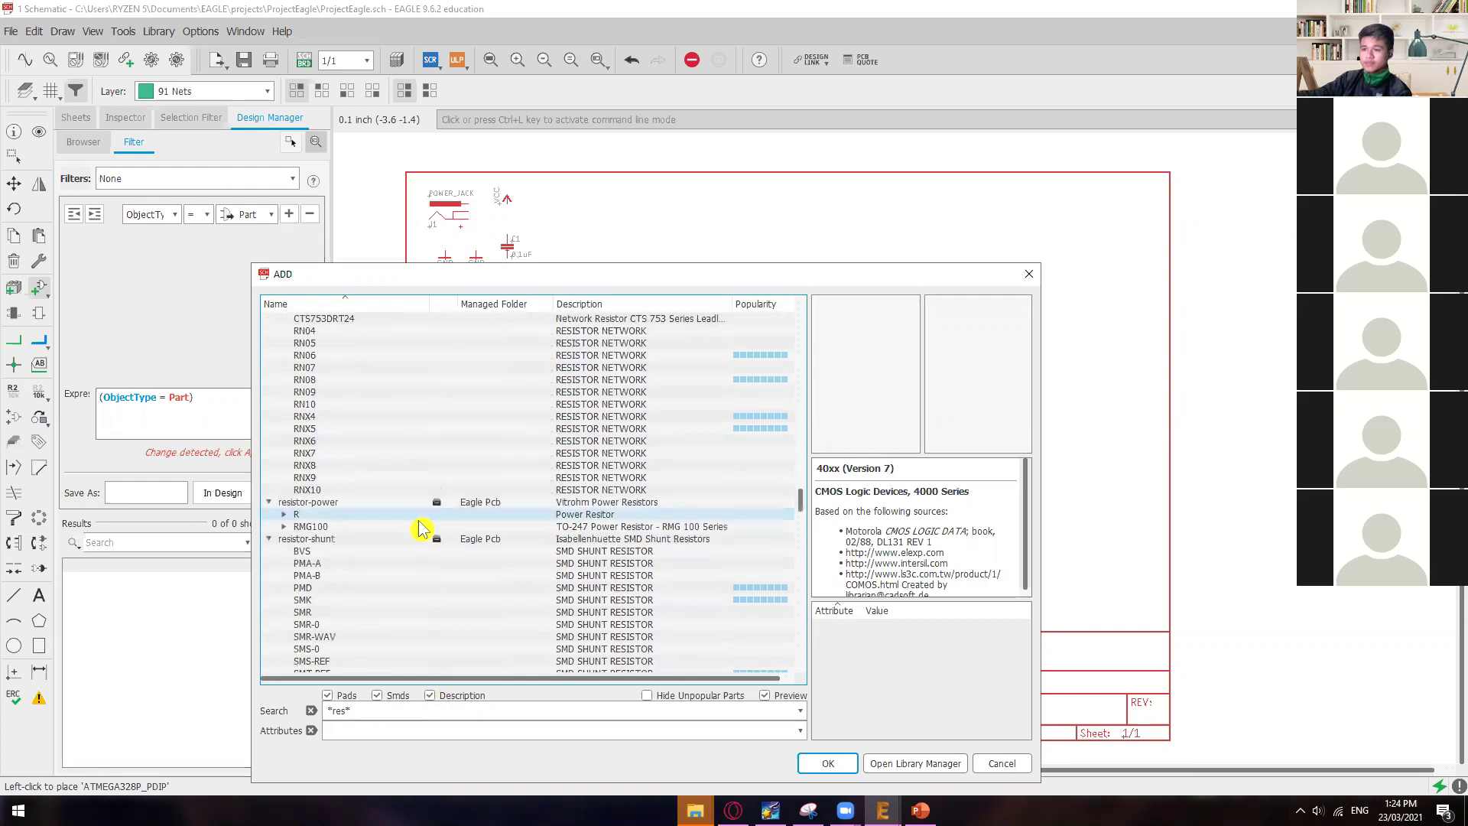
scroll(419, 532, down, 3)
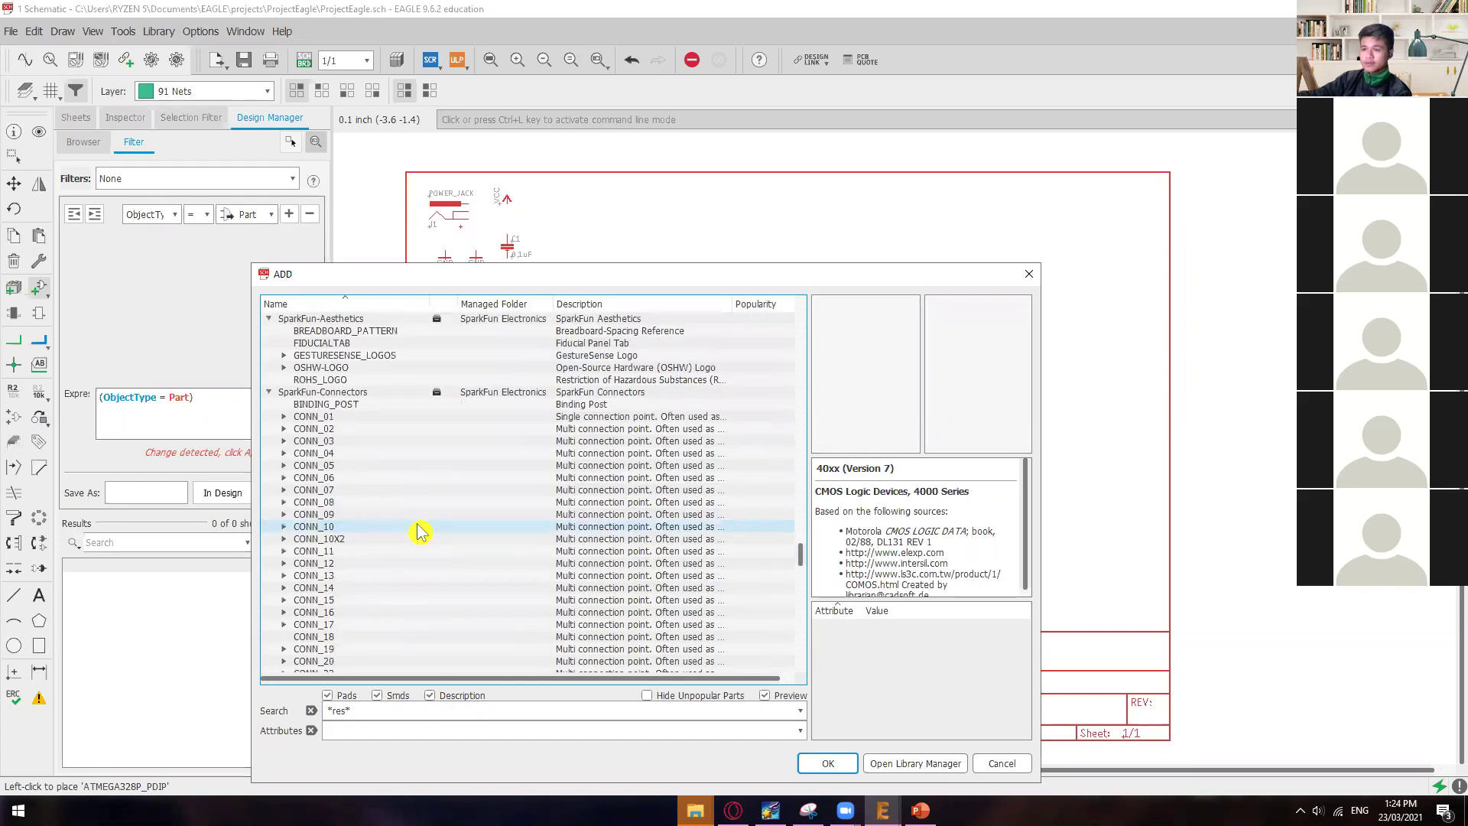
scroll(419, 531, up, 1)
scroll(419, 531, down, 10)
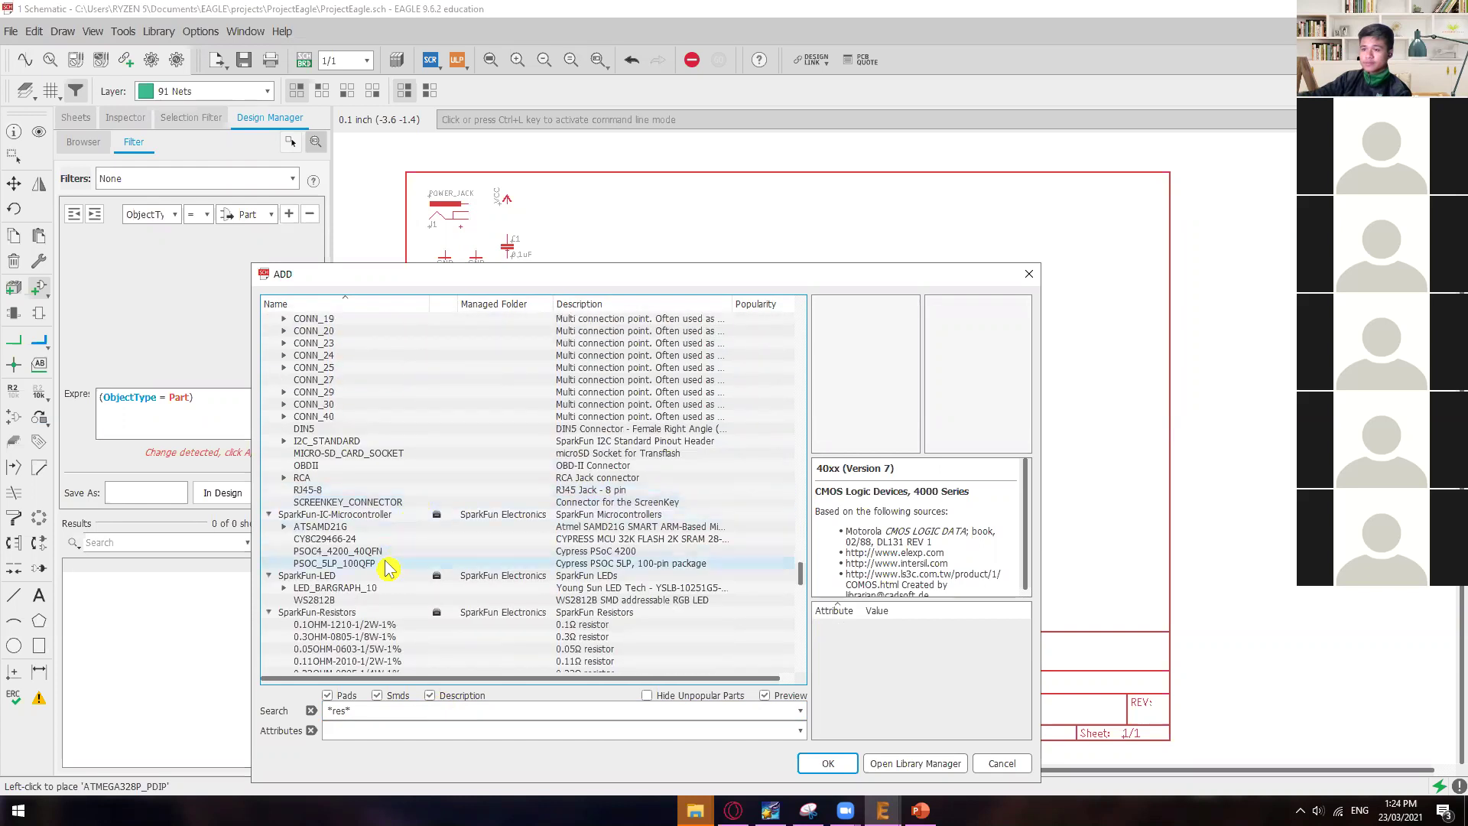
scroll(386, 558, down, 6)
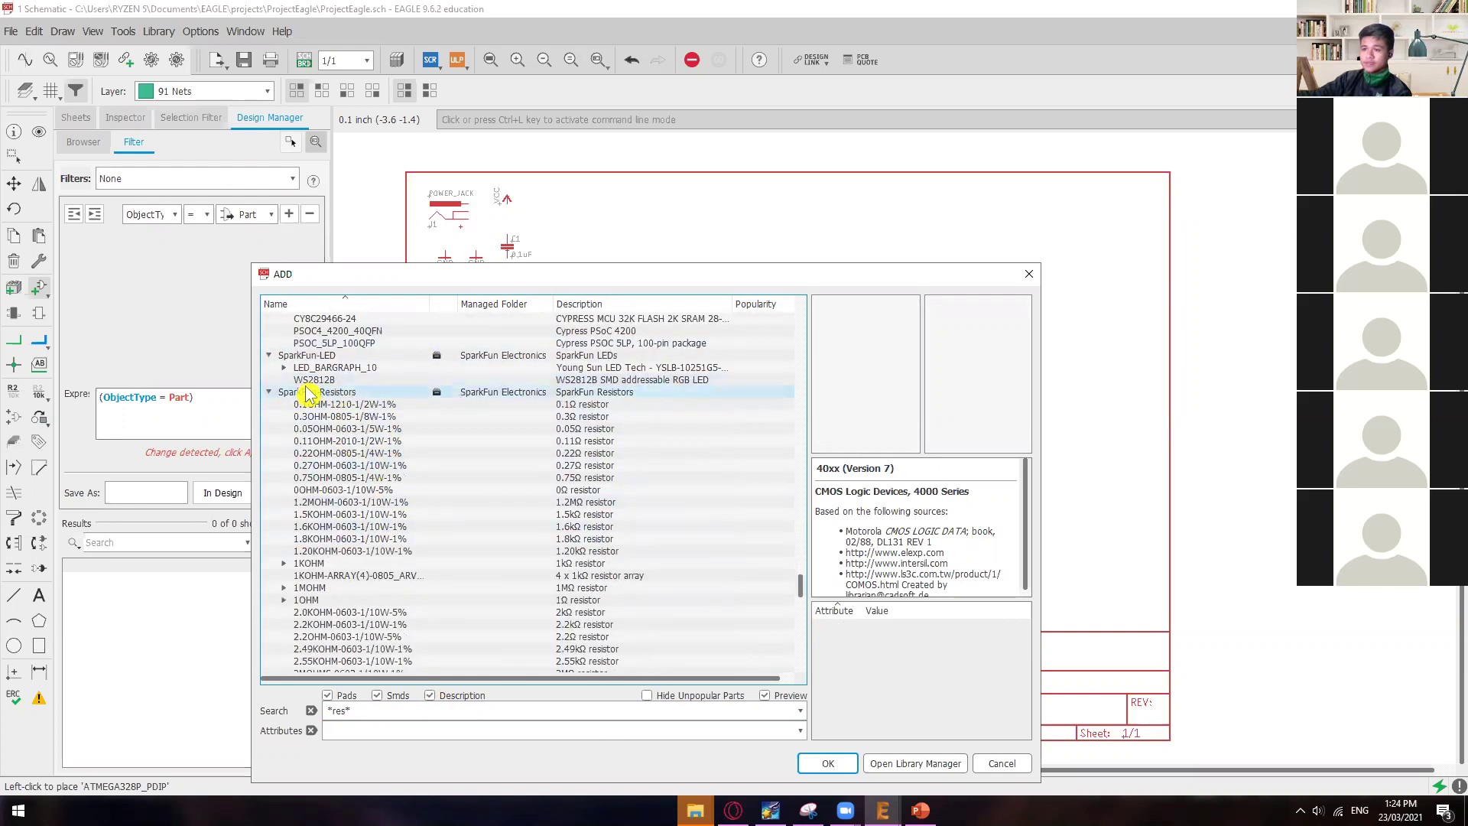
click(309, 395)
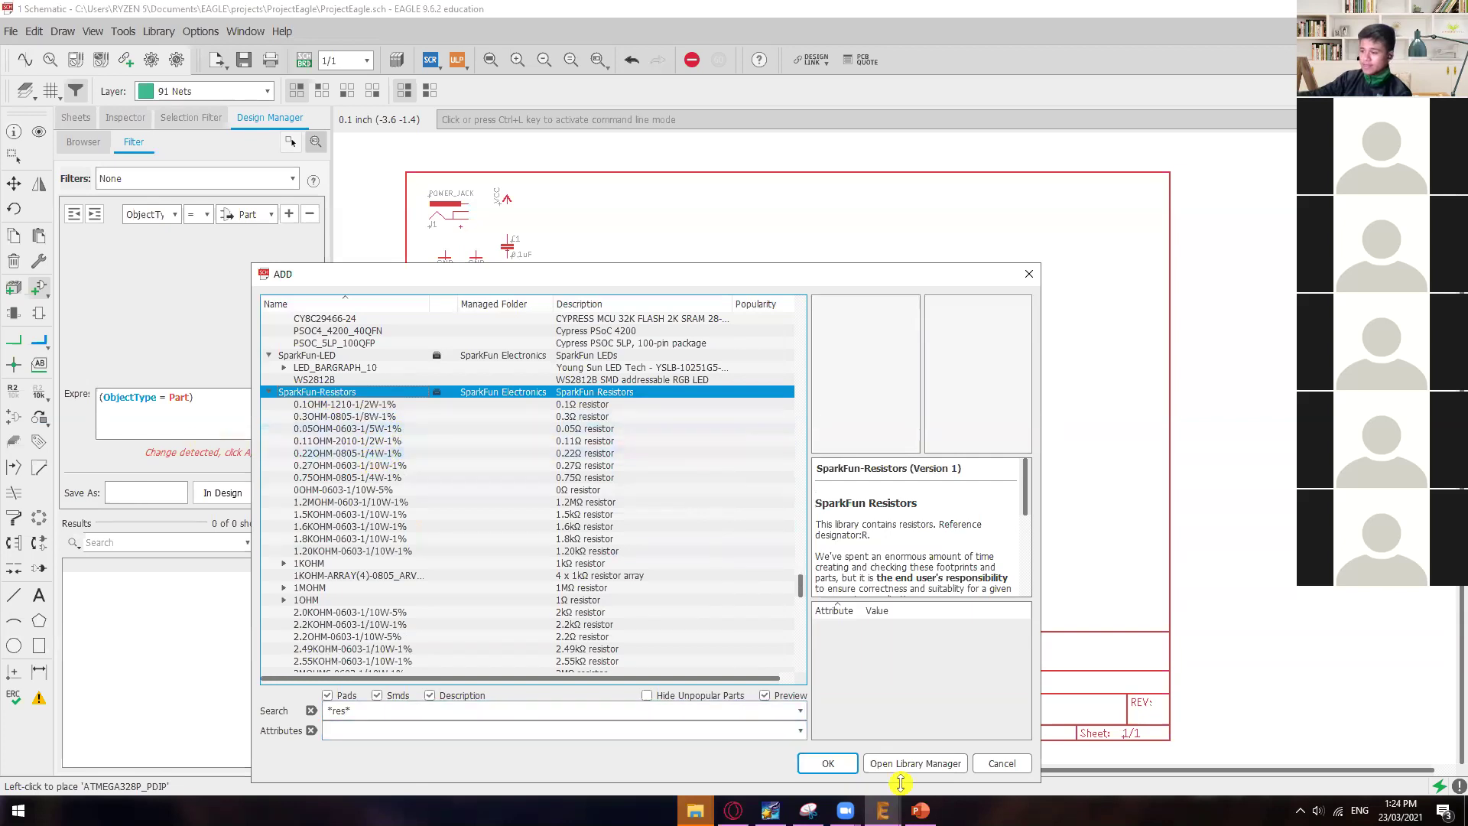
- Check the 1/4W resistor row in the PowerPoint table, return to the schematic, and choose 0.22OHM-0805-1/4W-1% from SparkFun-Resistors for placement
mouse_move(920, 810)
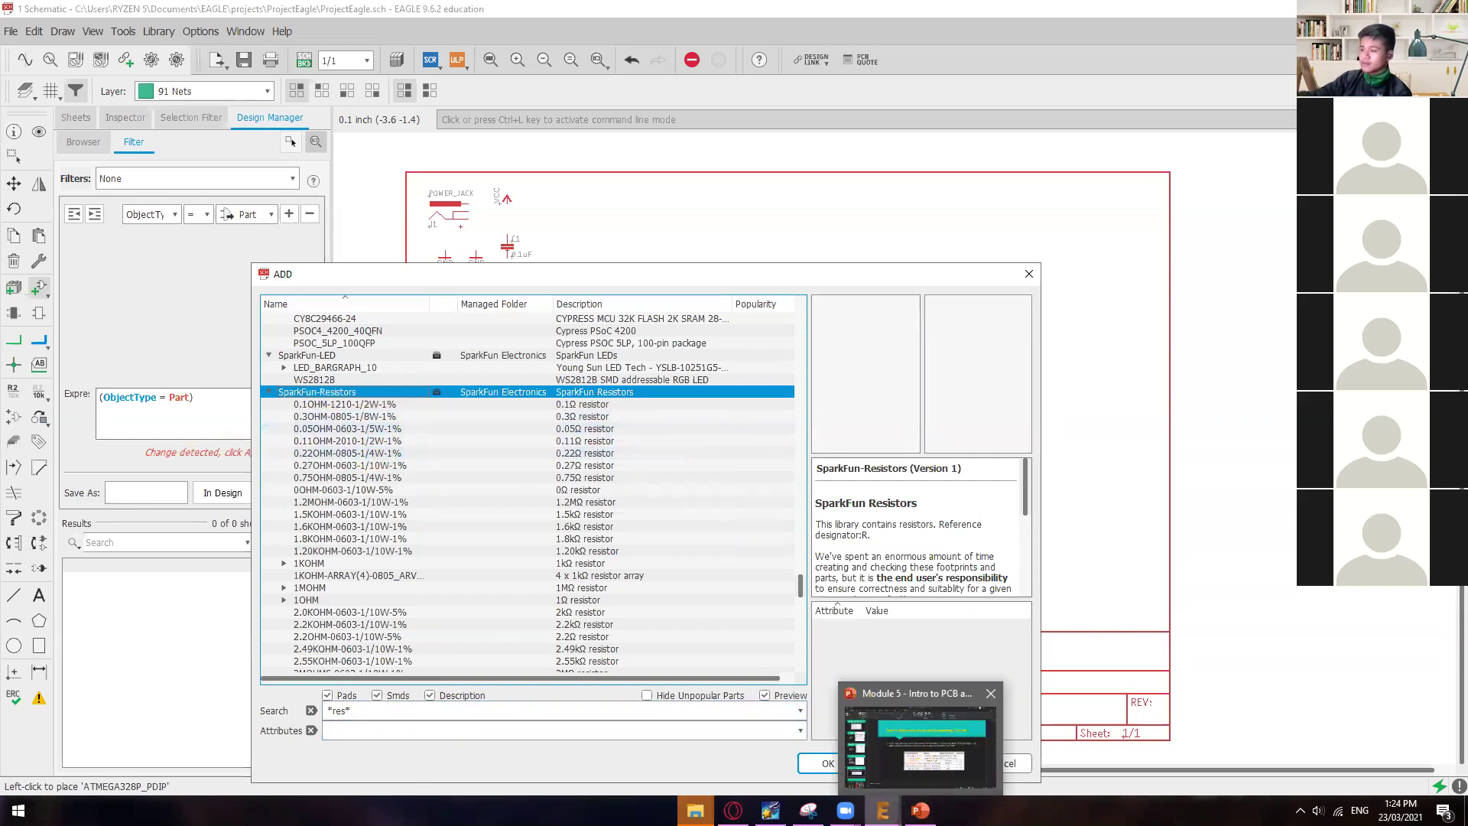
click(912, 767)
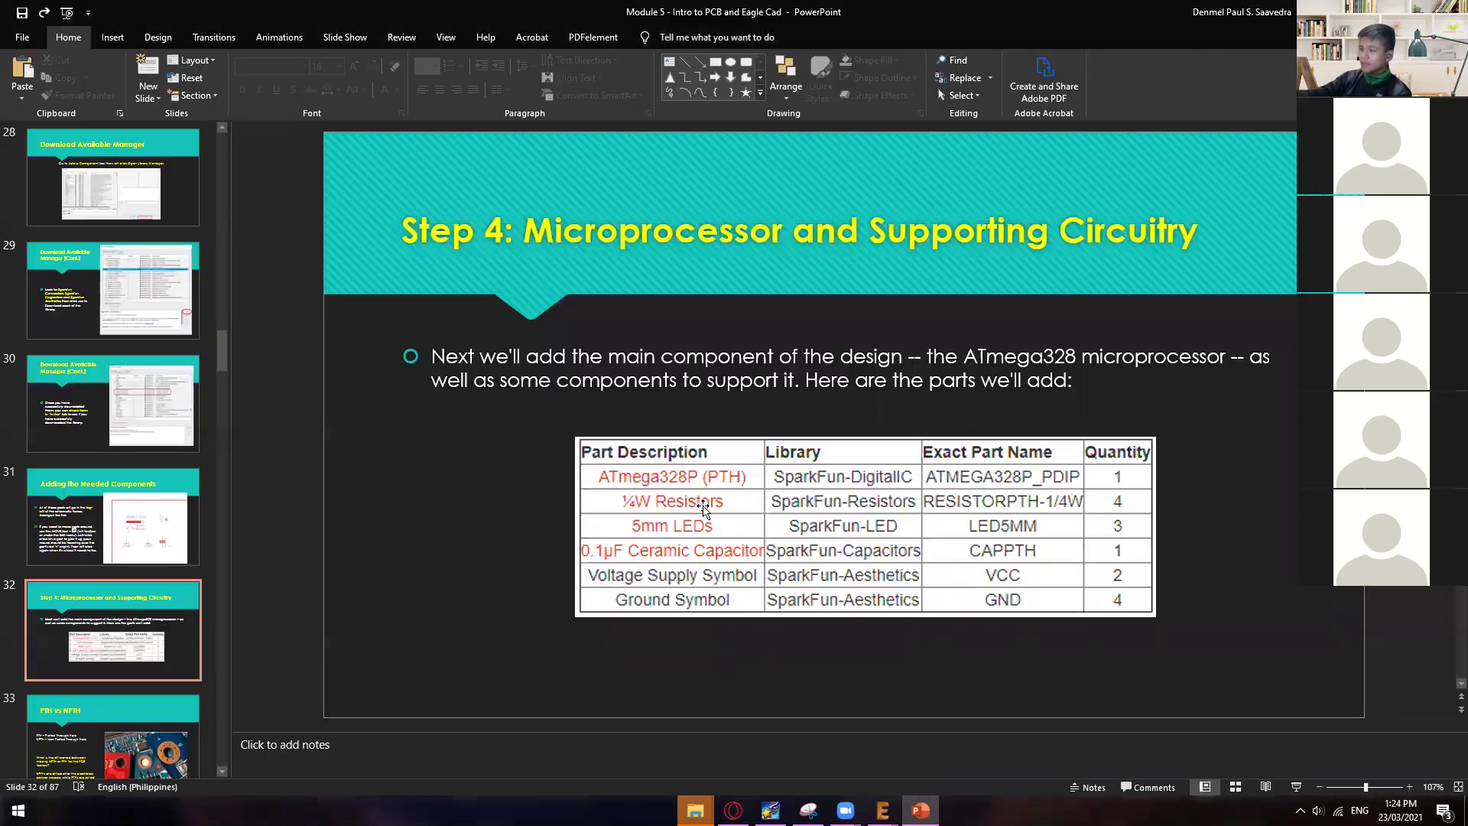
mouse_move(883, 811)
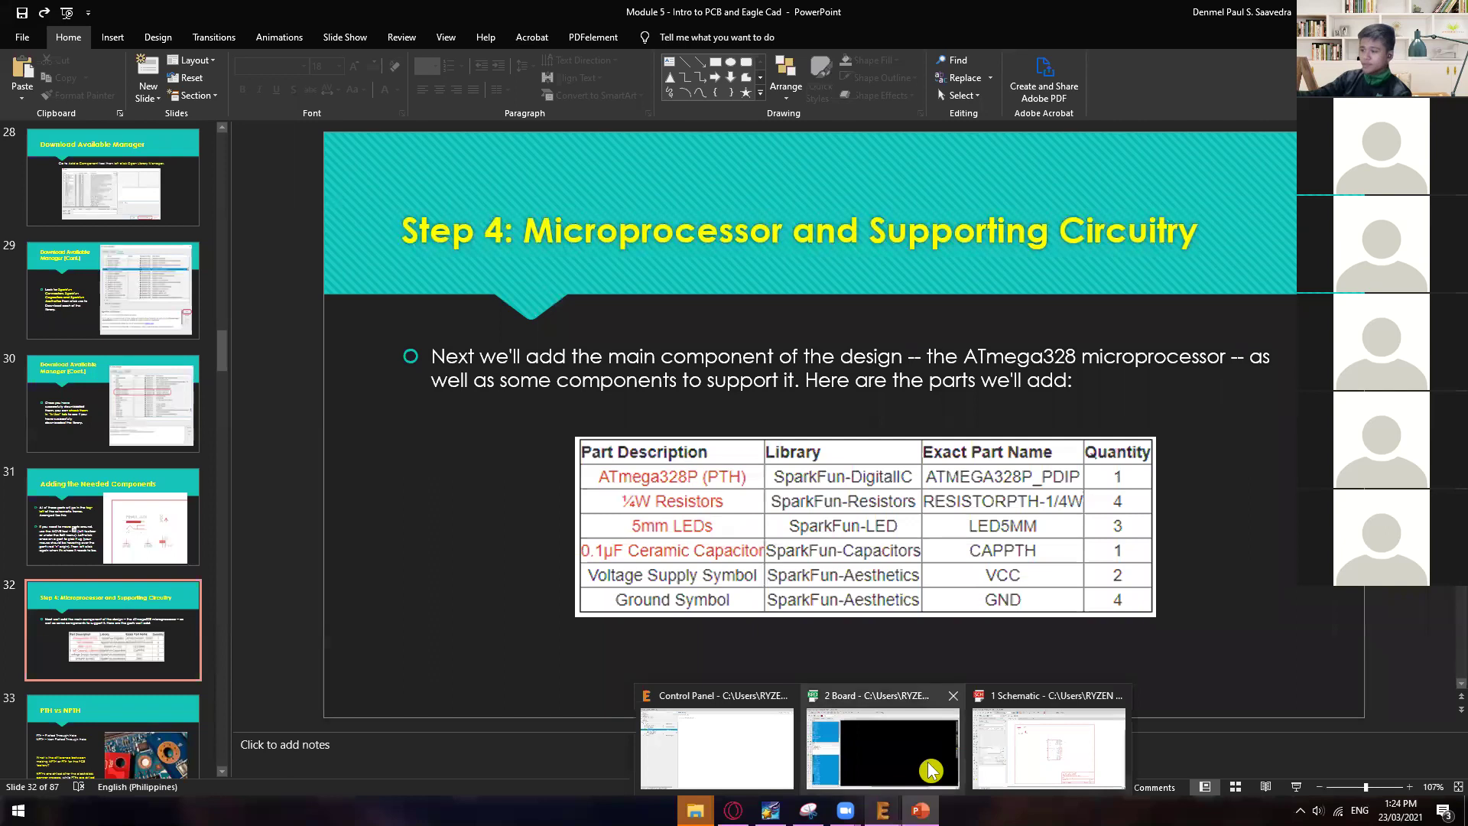
click(1033, 765)
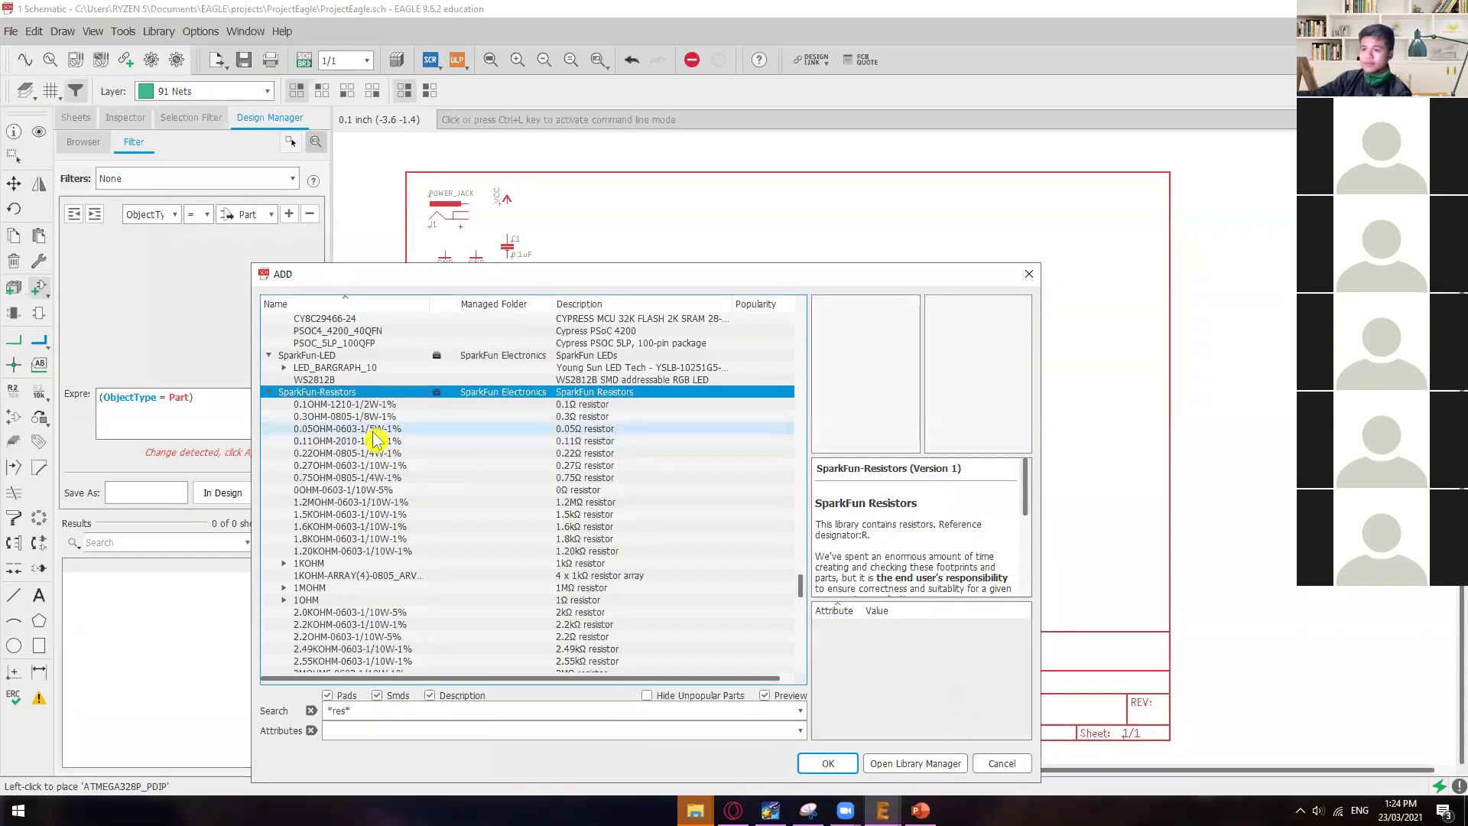
click(365, 455)
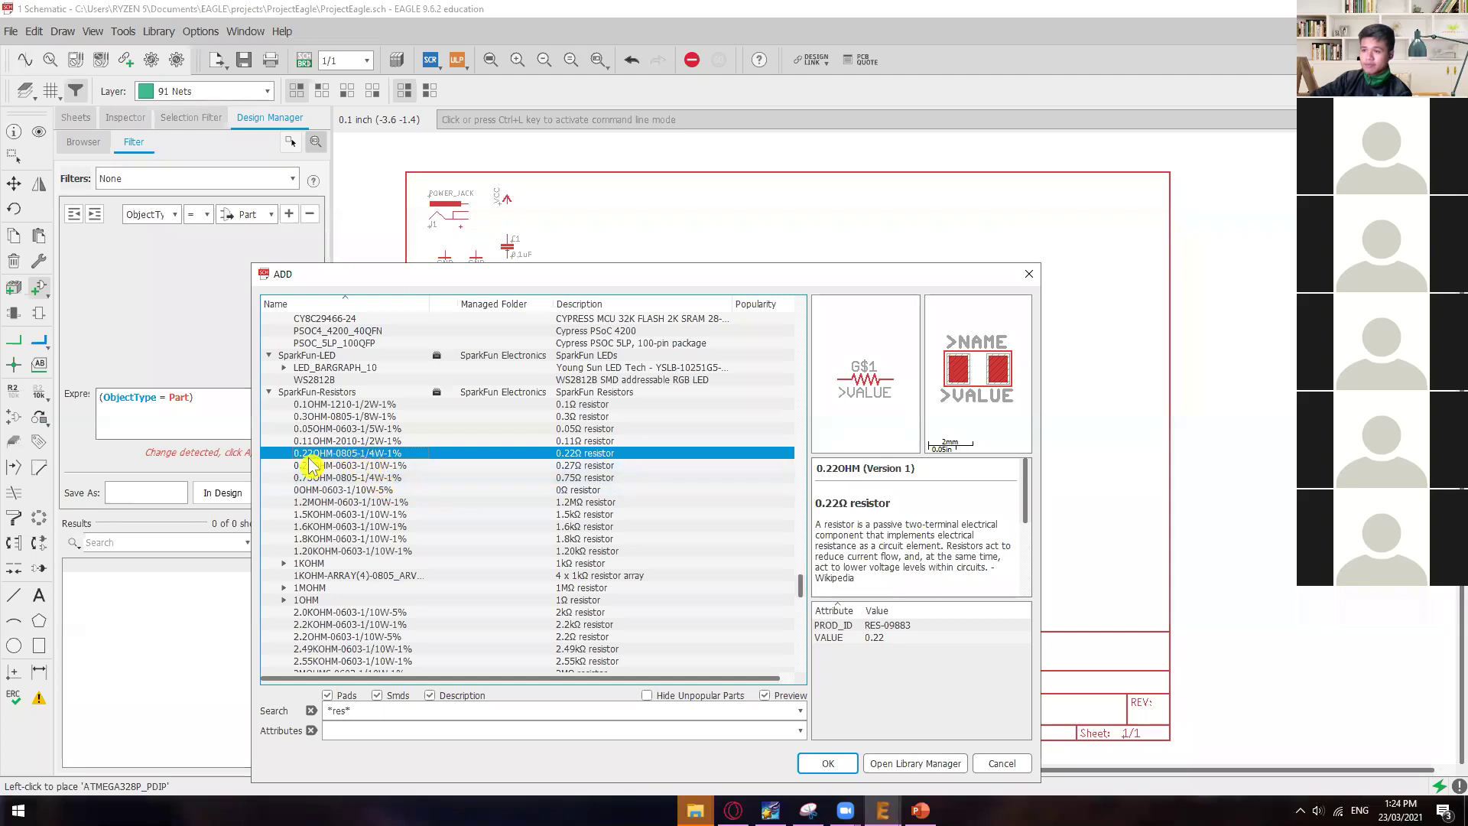
click(389, 478)
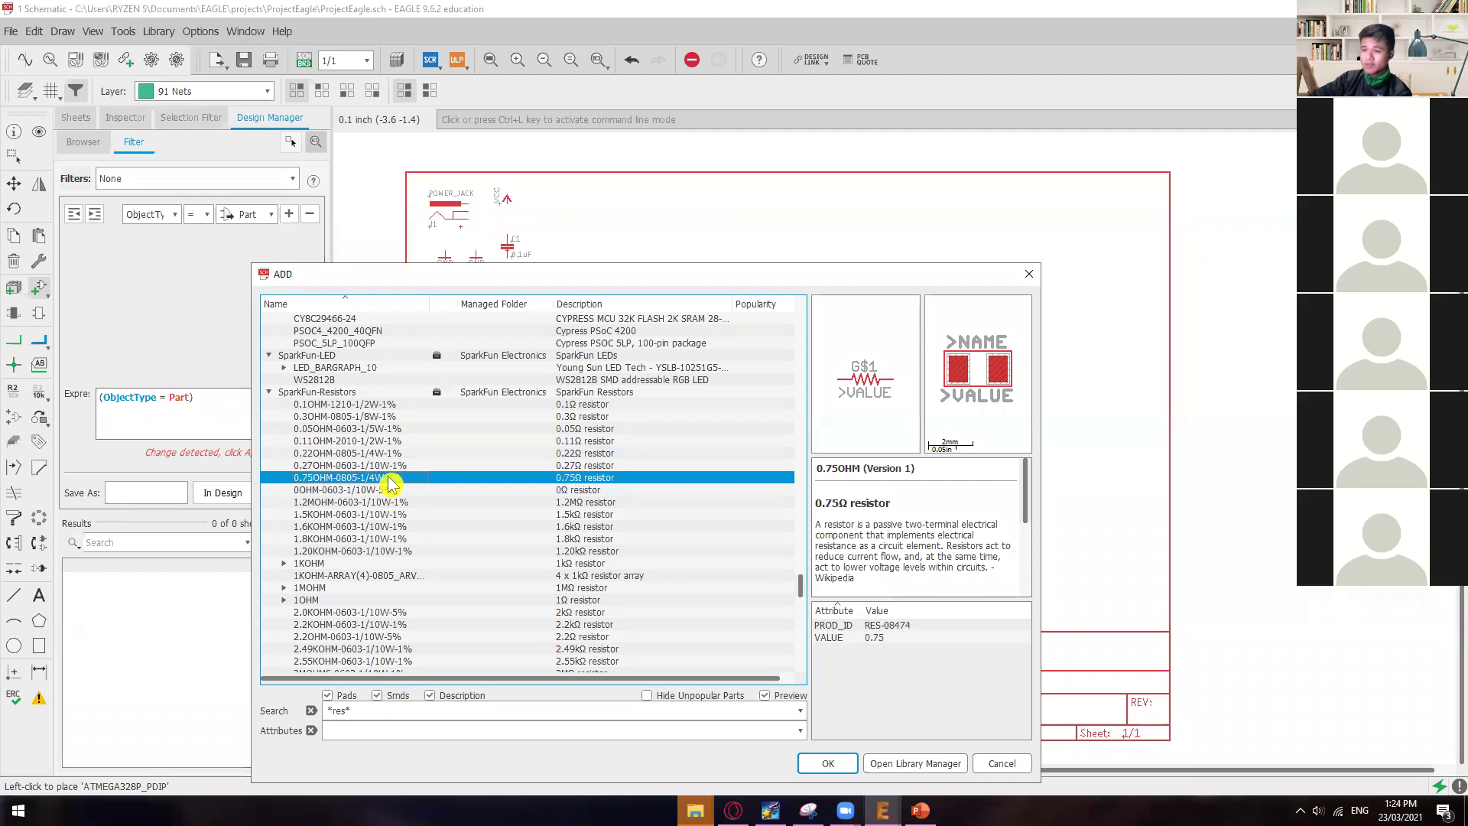
click(387, 454)
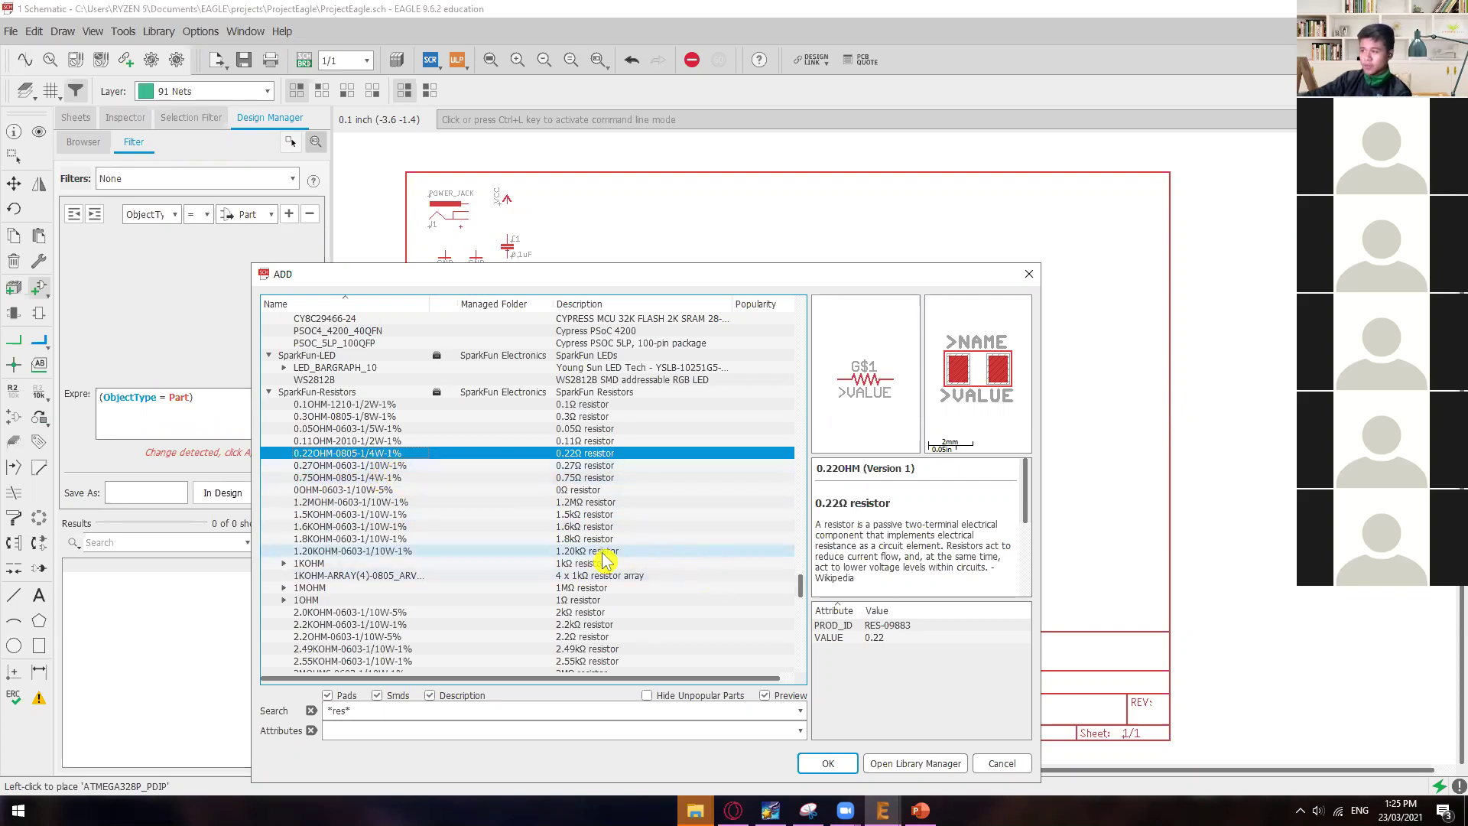
click(827, 763)
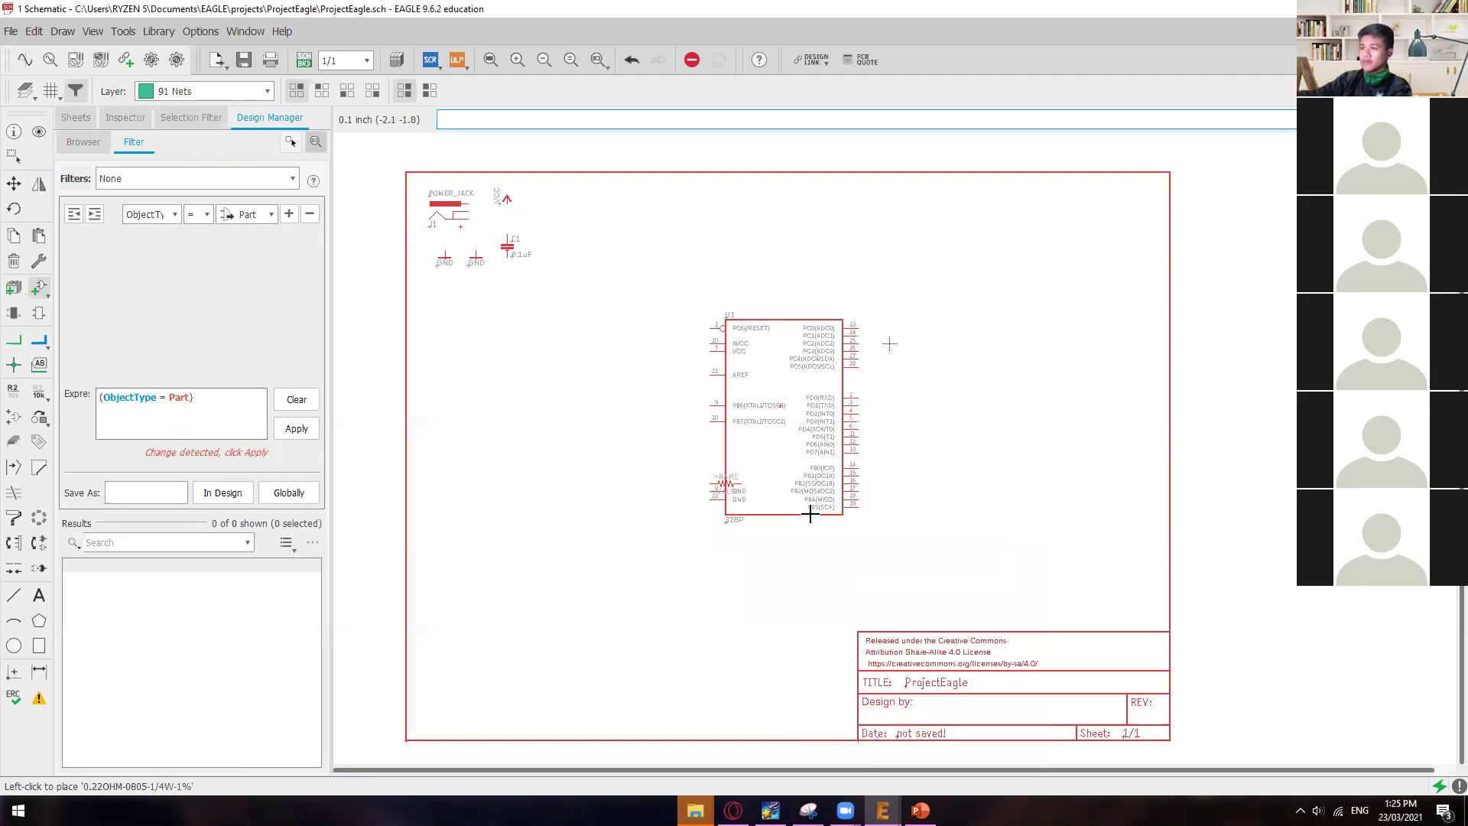
- Place three 0.22OHM-0805-1/4W-1% resistors, rotated vertically, in a row below and to the right of the microcontroller
middle_drag(1006, 535, 750, 491)
scroll(678, 485, up, 3)
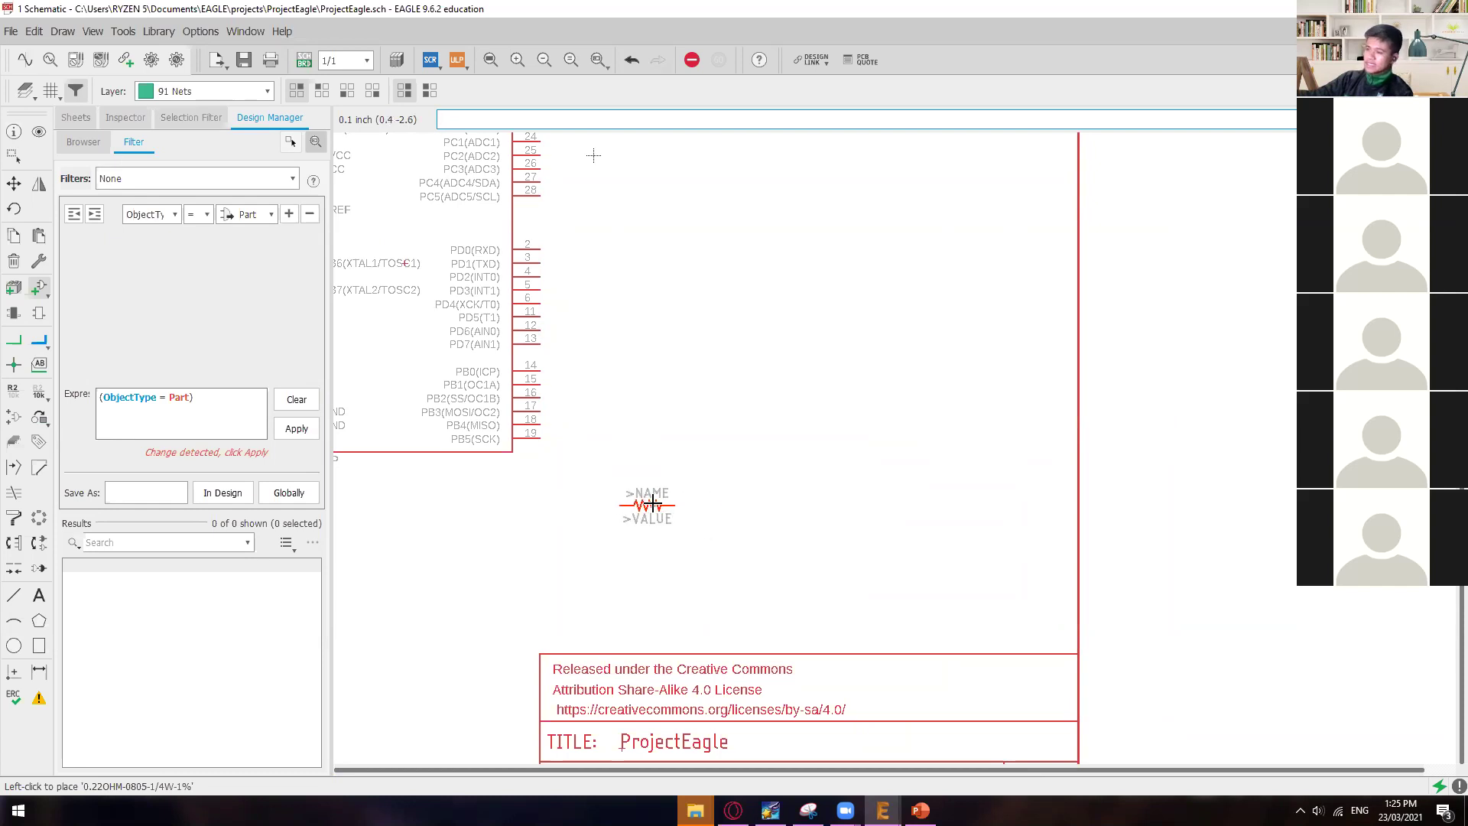
right_click(652, 503)
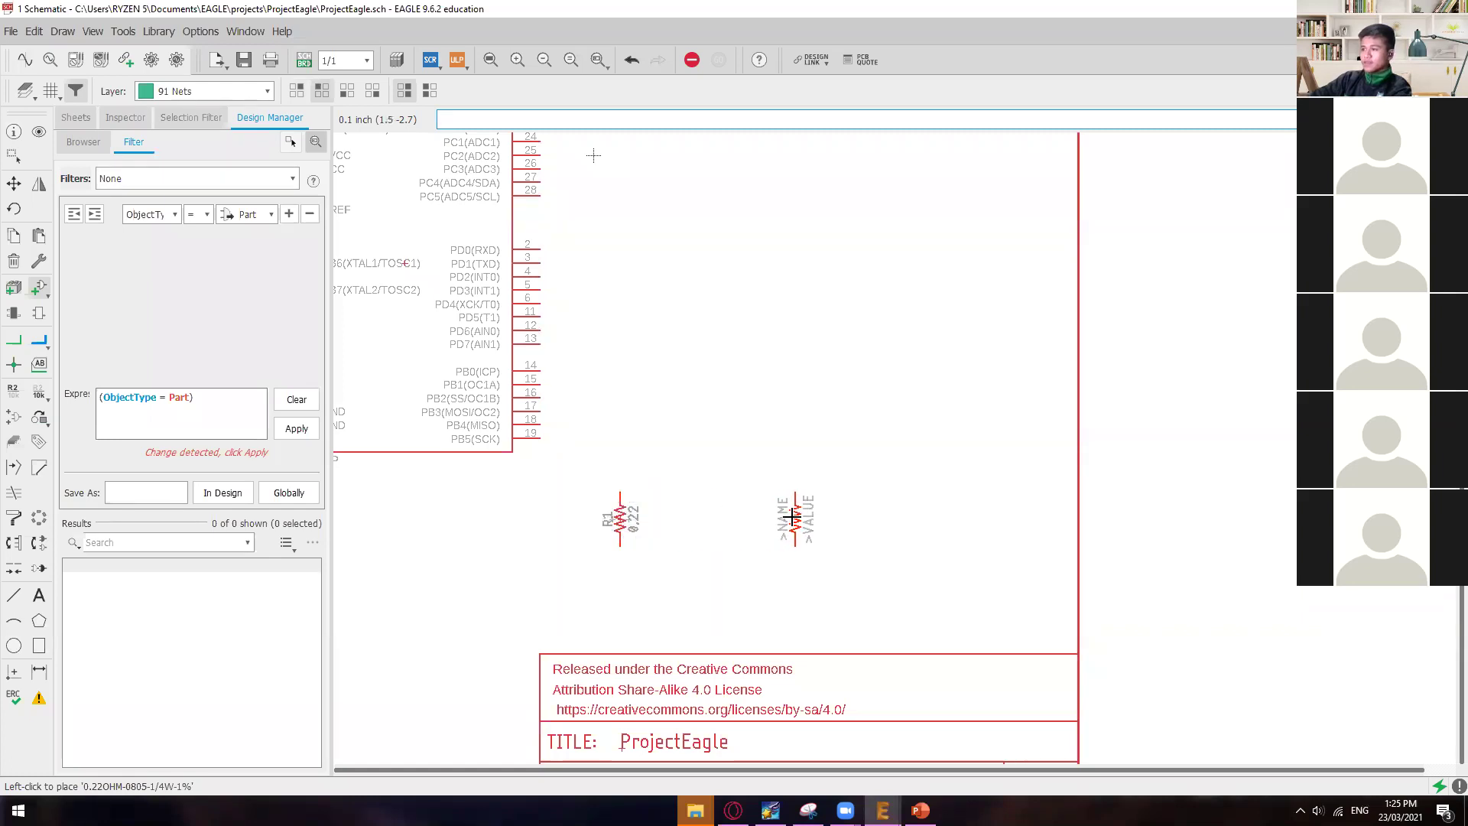
click(795, 519)
click(948, 517)
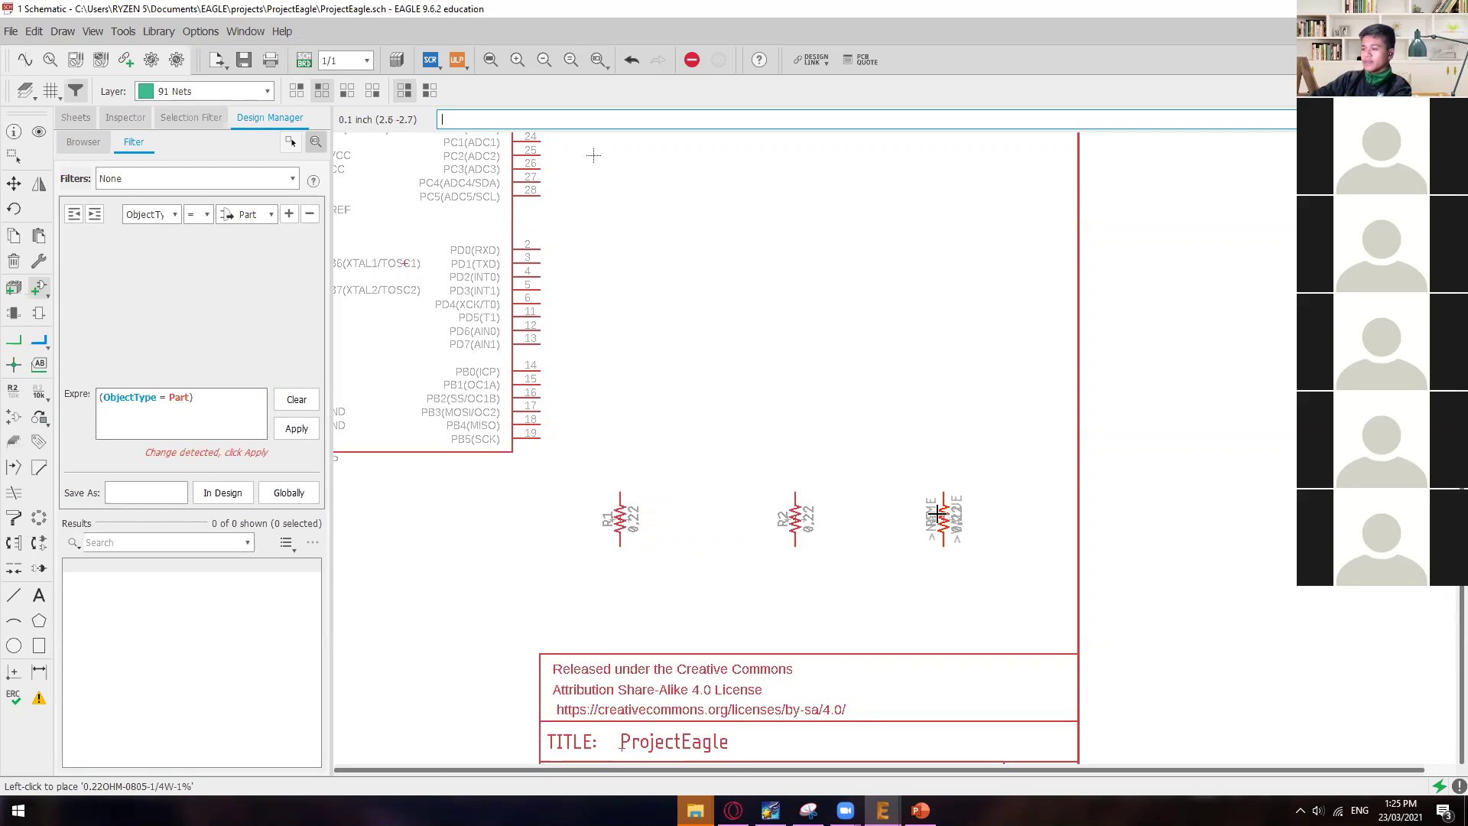
- Place a fourth vertical 0.22 ohm resistor between capacitor C1 and the microcontroller's upper-left corner, and return to the part list
scroll(670, 452, down, 5)
scroll(567, 406, up, 2)
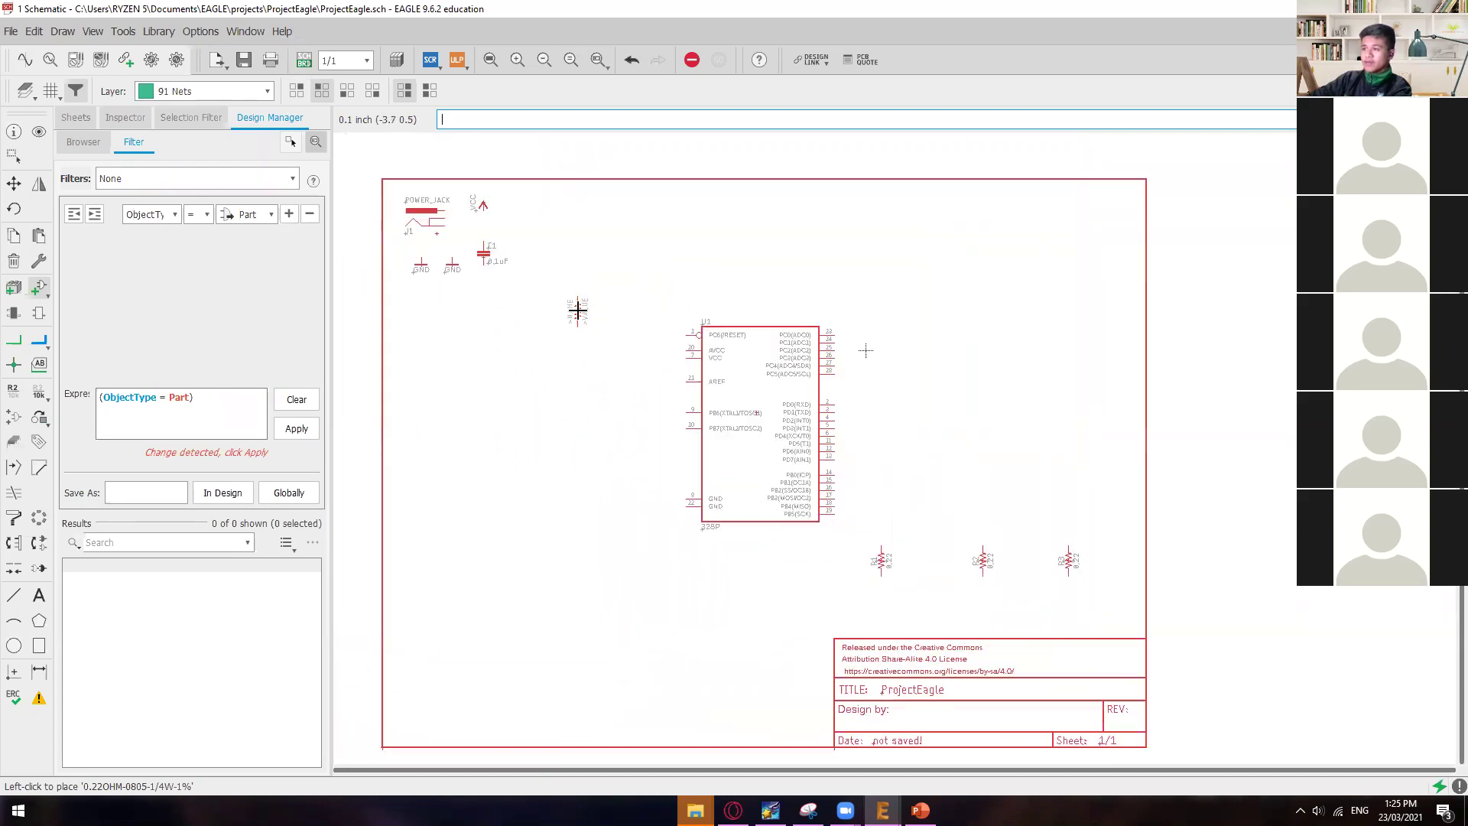
scroll(575, 302, up, 3)
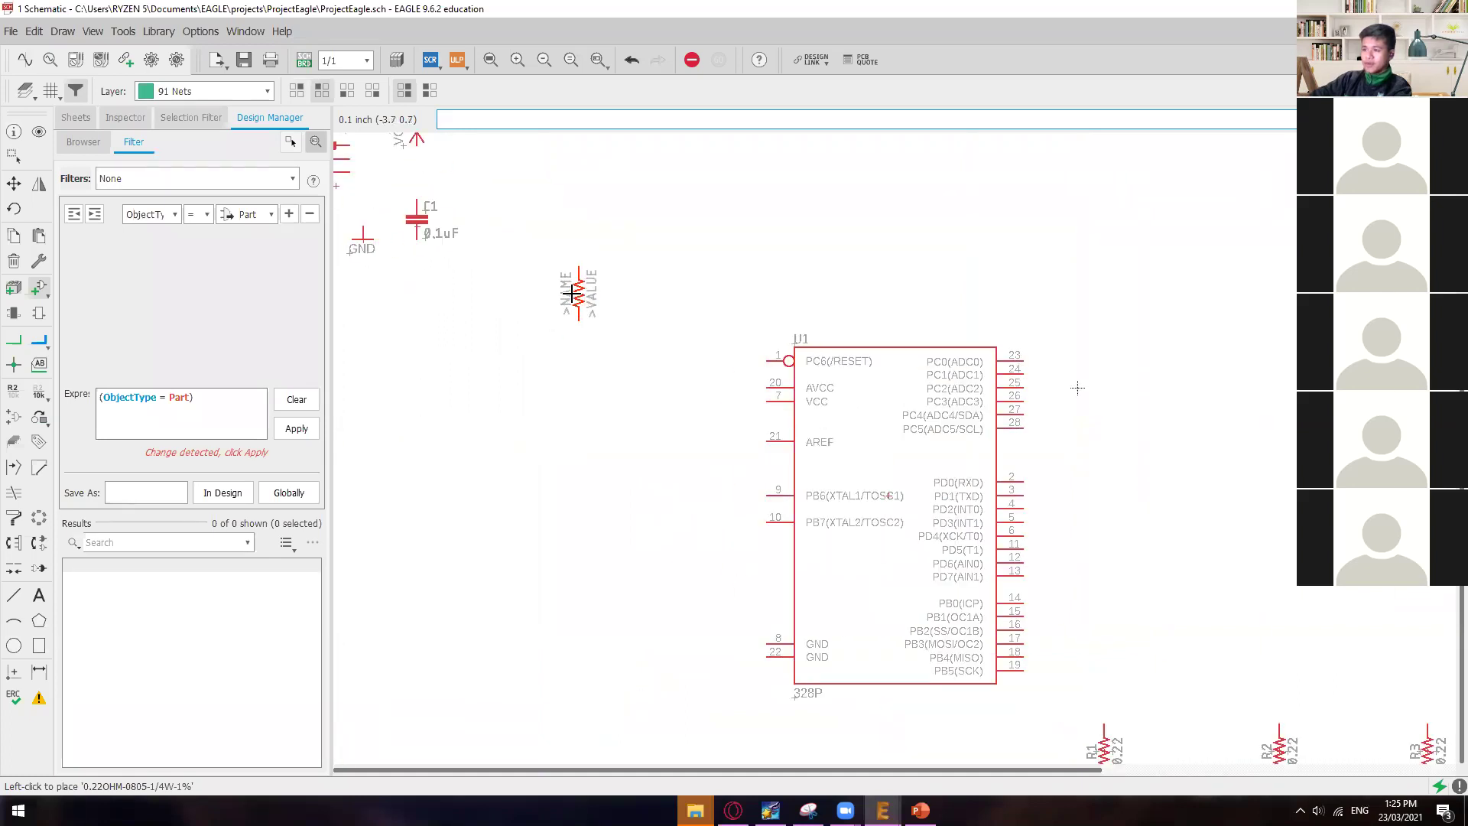
click(572, 293)
scroll(666, 481, down, 3)
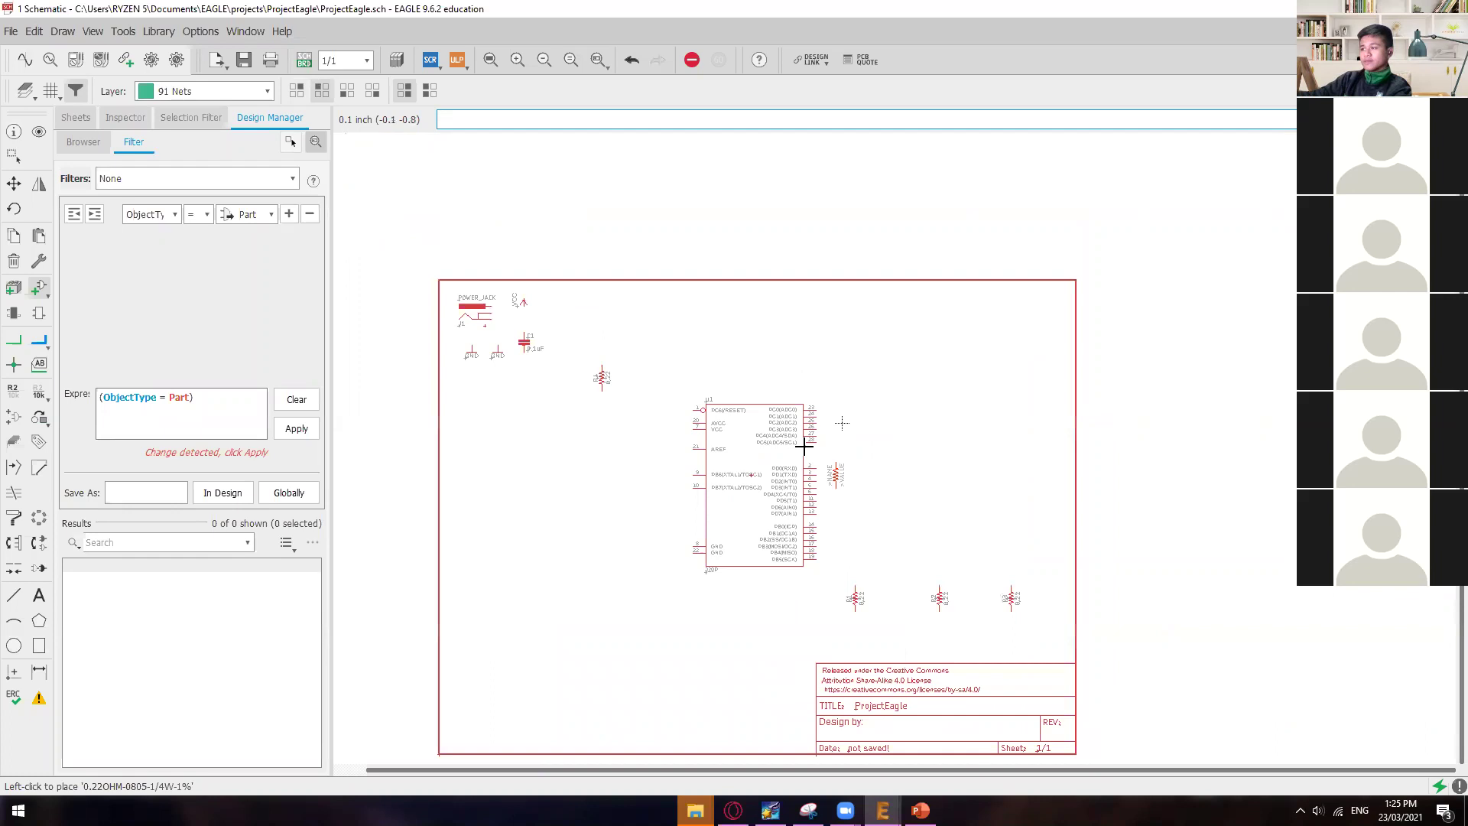
key(Escape)
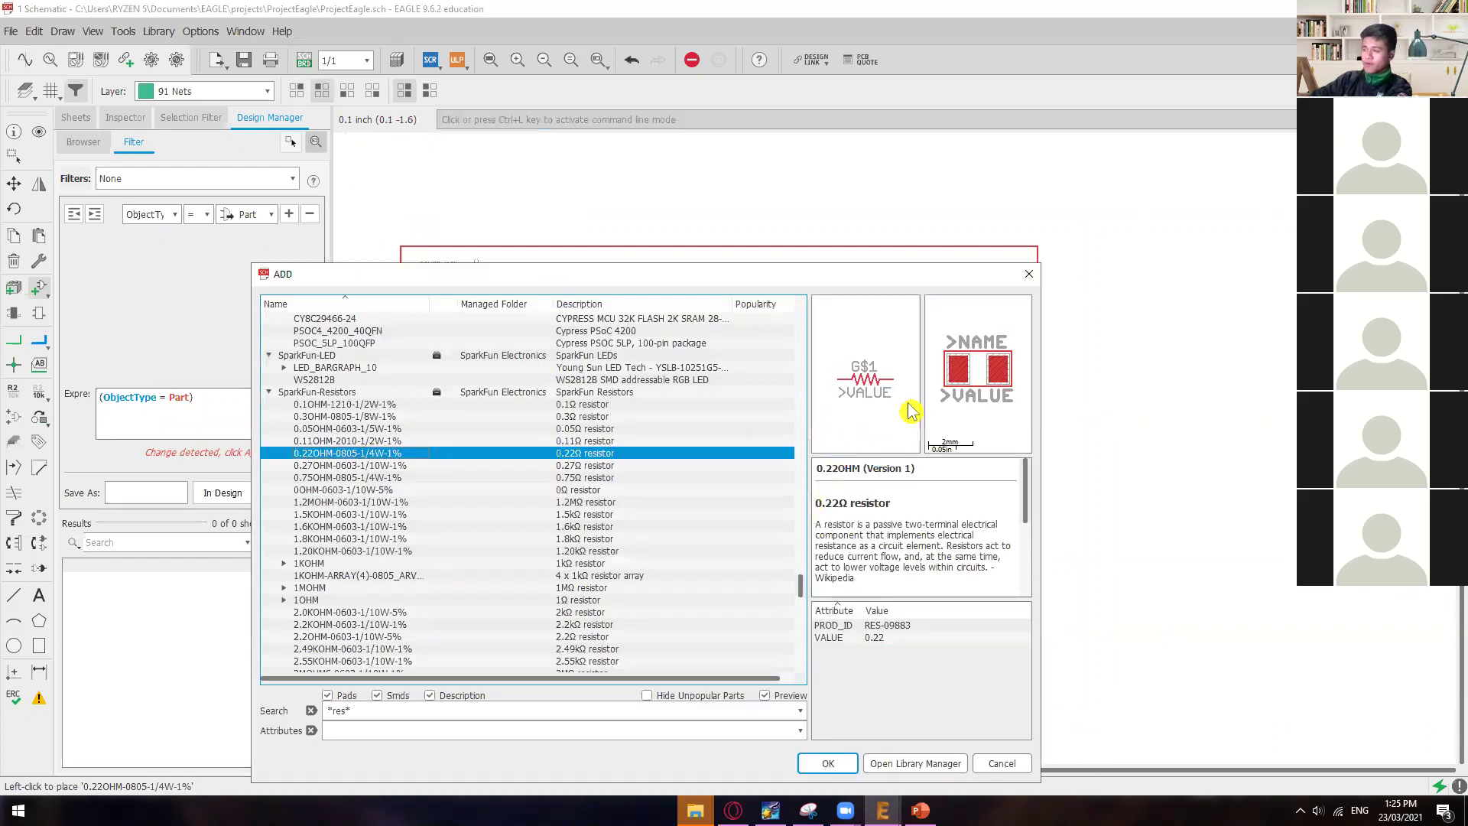
- Check the parts table in PowerPoint, return to the schematic, close the part list, and inspect the placed fourth resistor
mouse_move(919, 810)
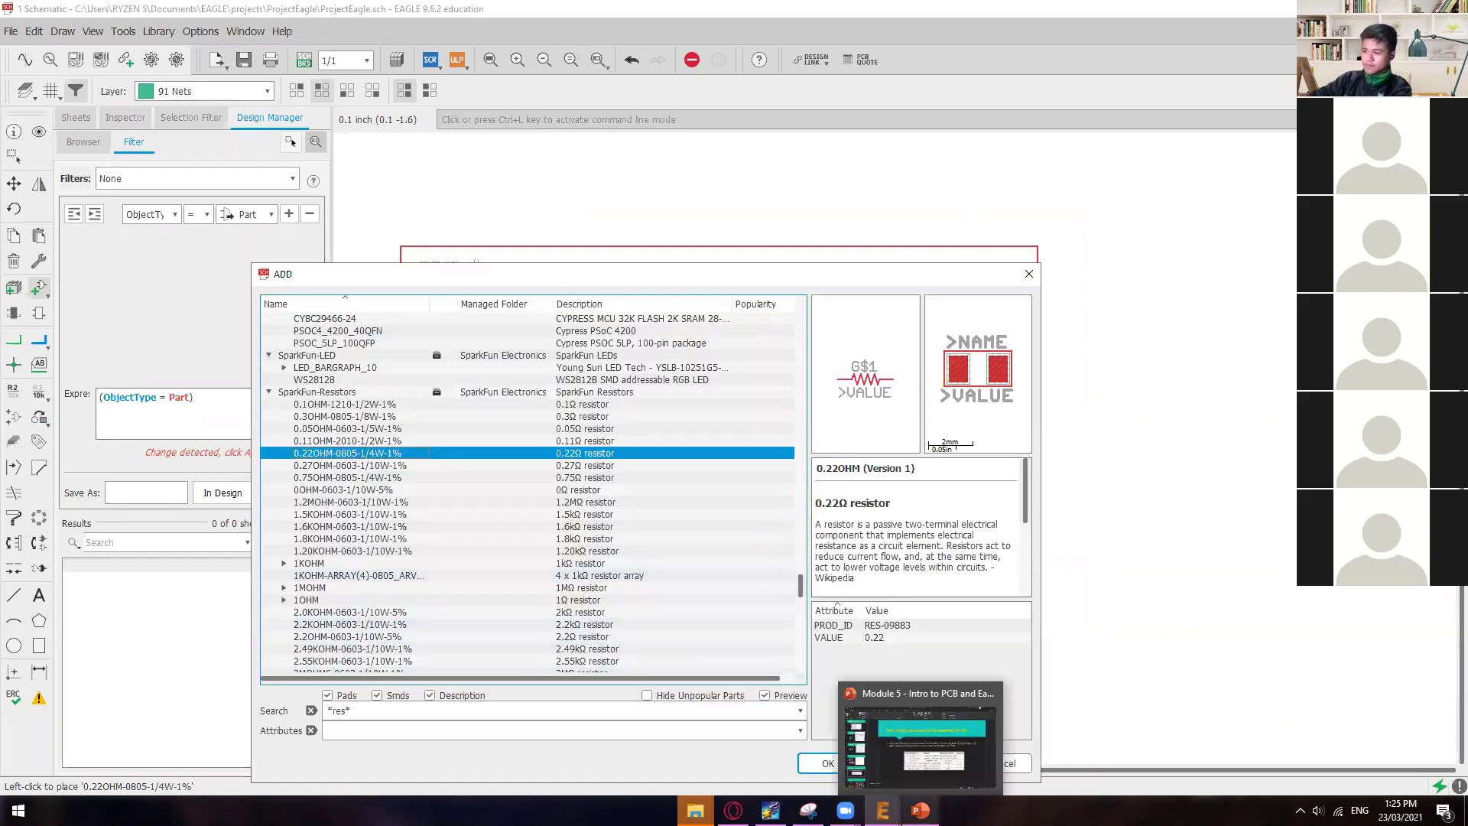
click(918, 765)
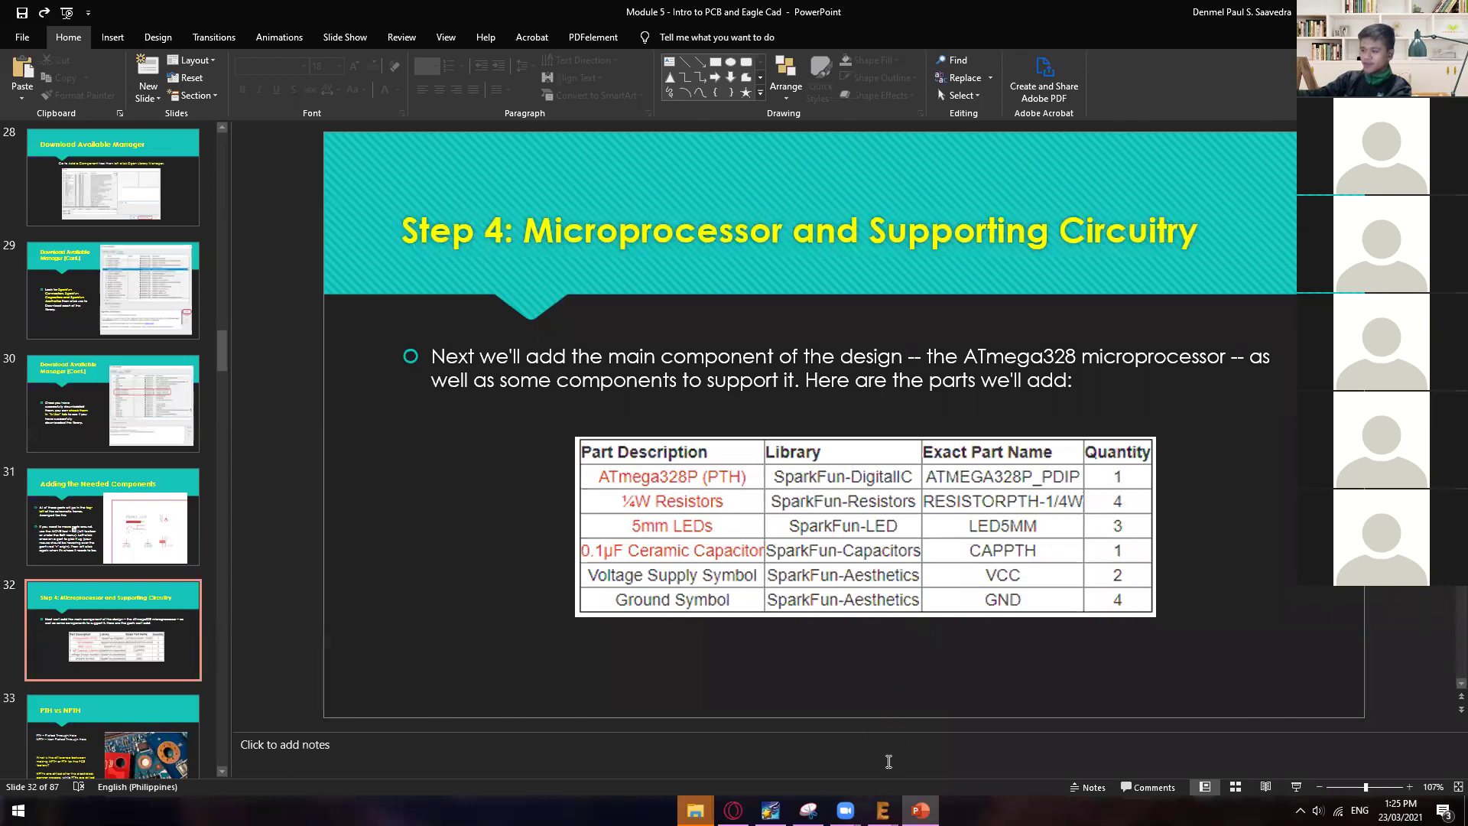
mouse_move(883, 809)
click(880, 739)
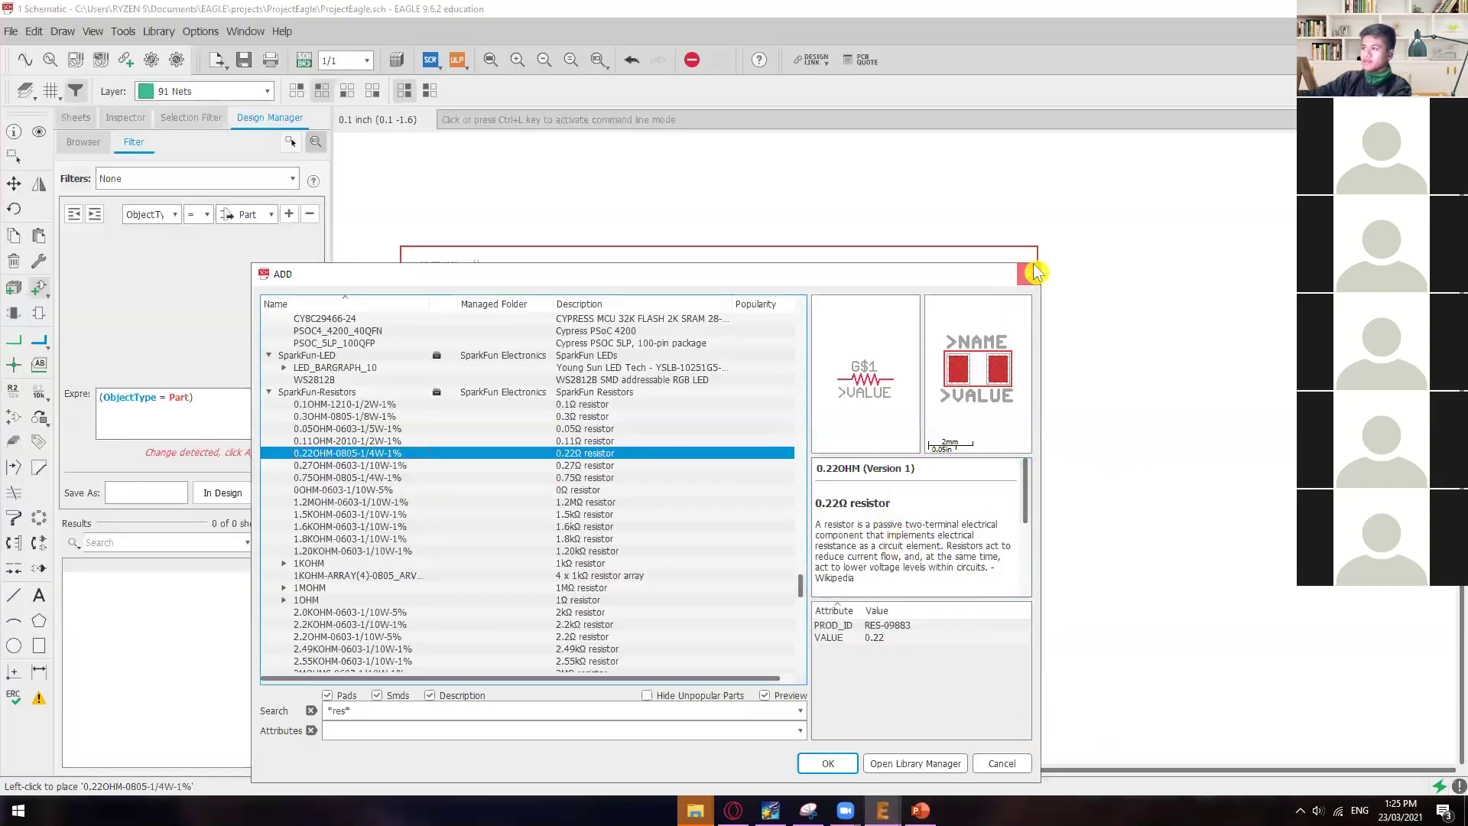
click(1031, 272)
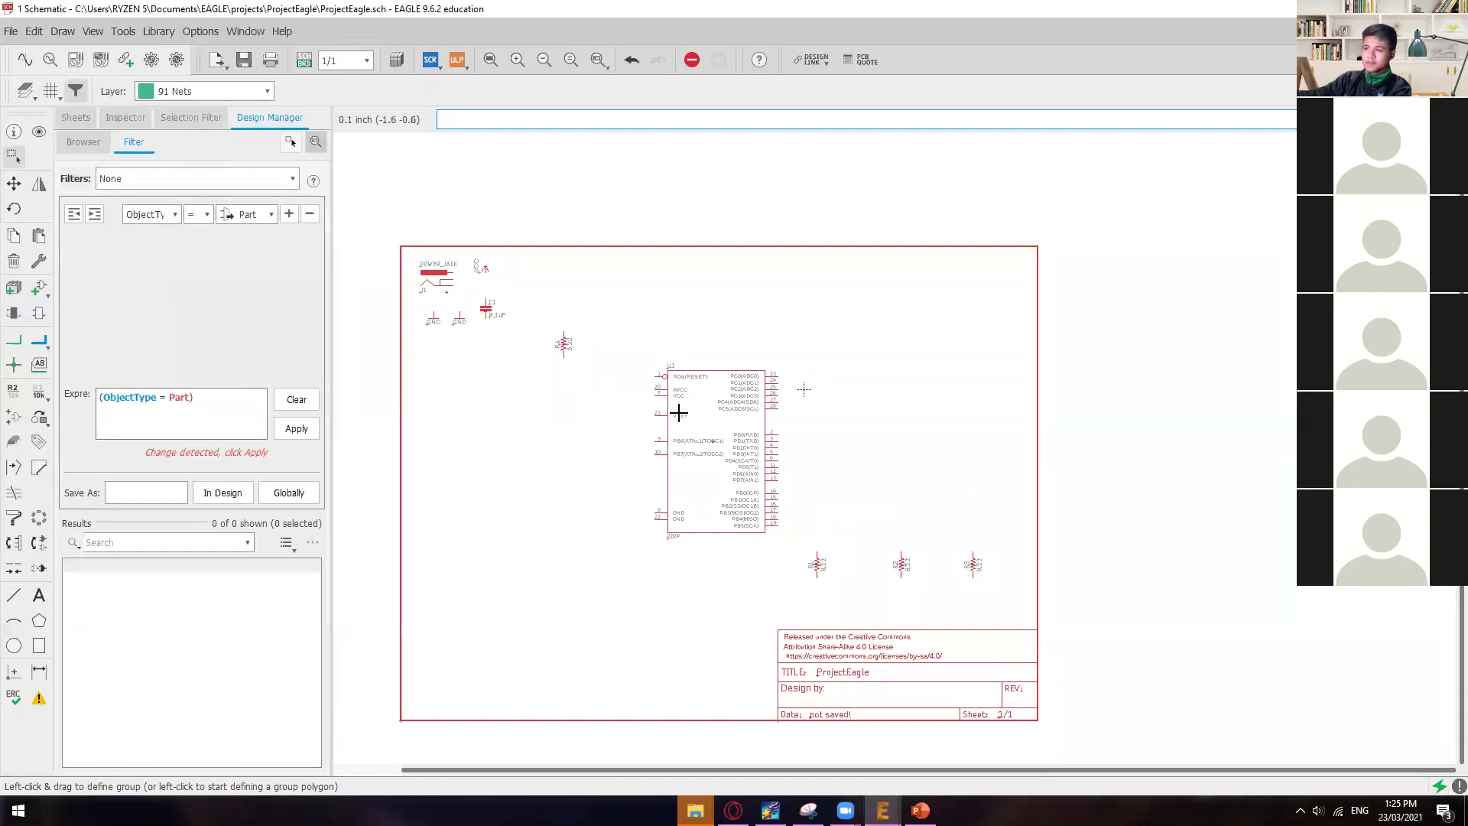
scroll(655, 413, up, 2)
scroll(542, 410, up, 3)
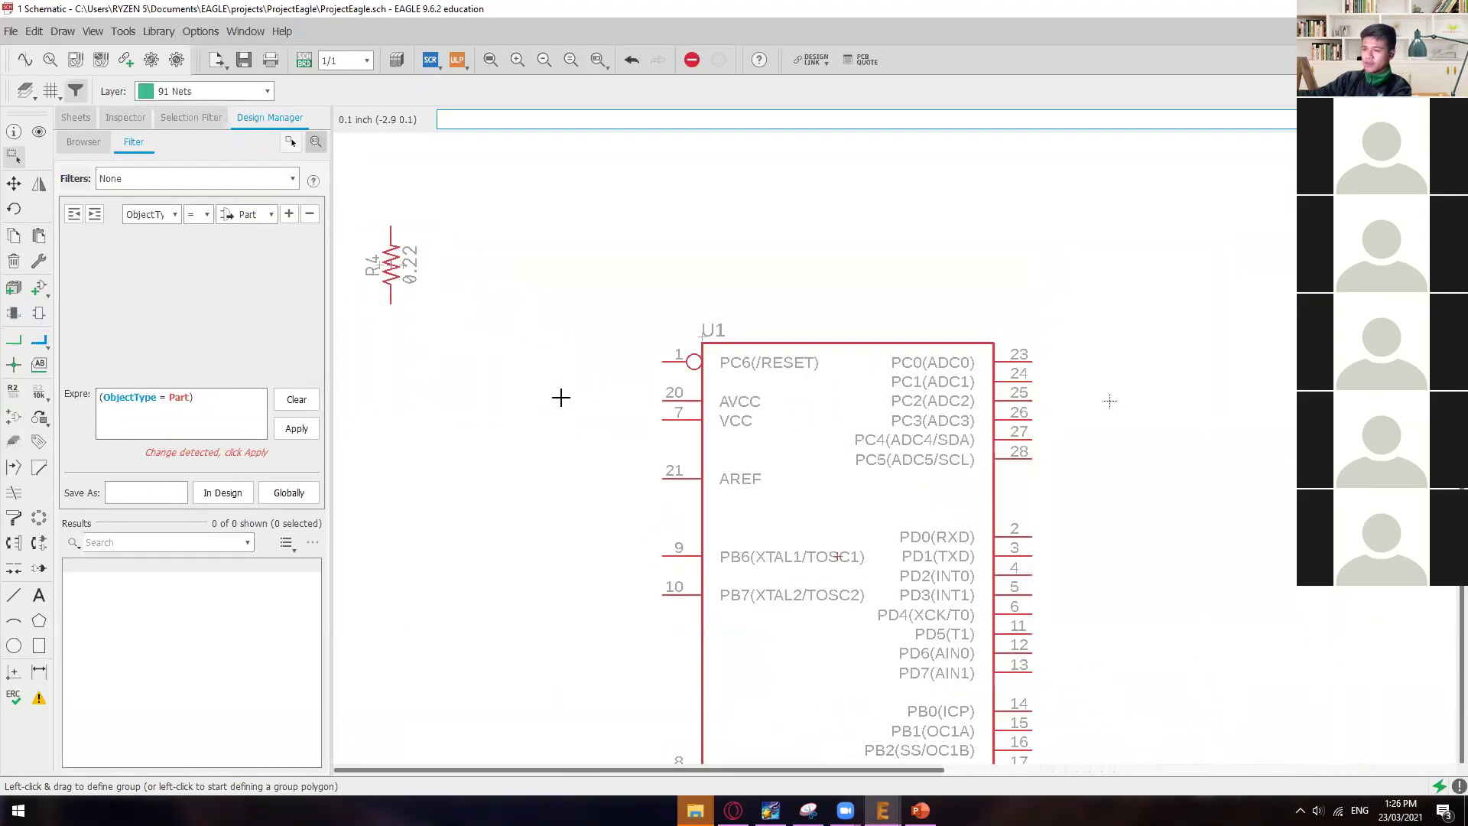
scroll(561, 391, down, 3)
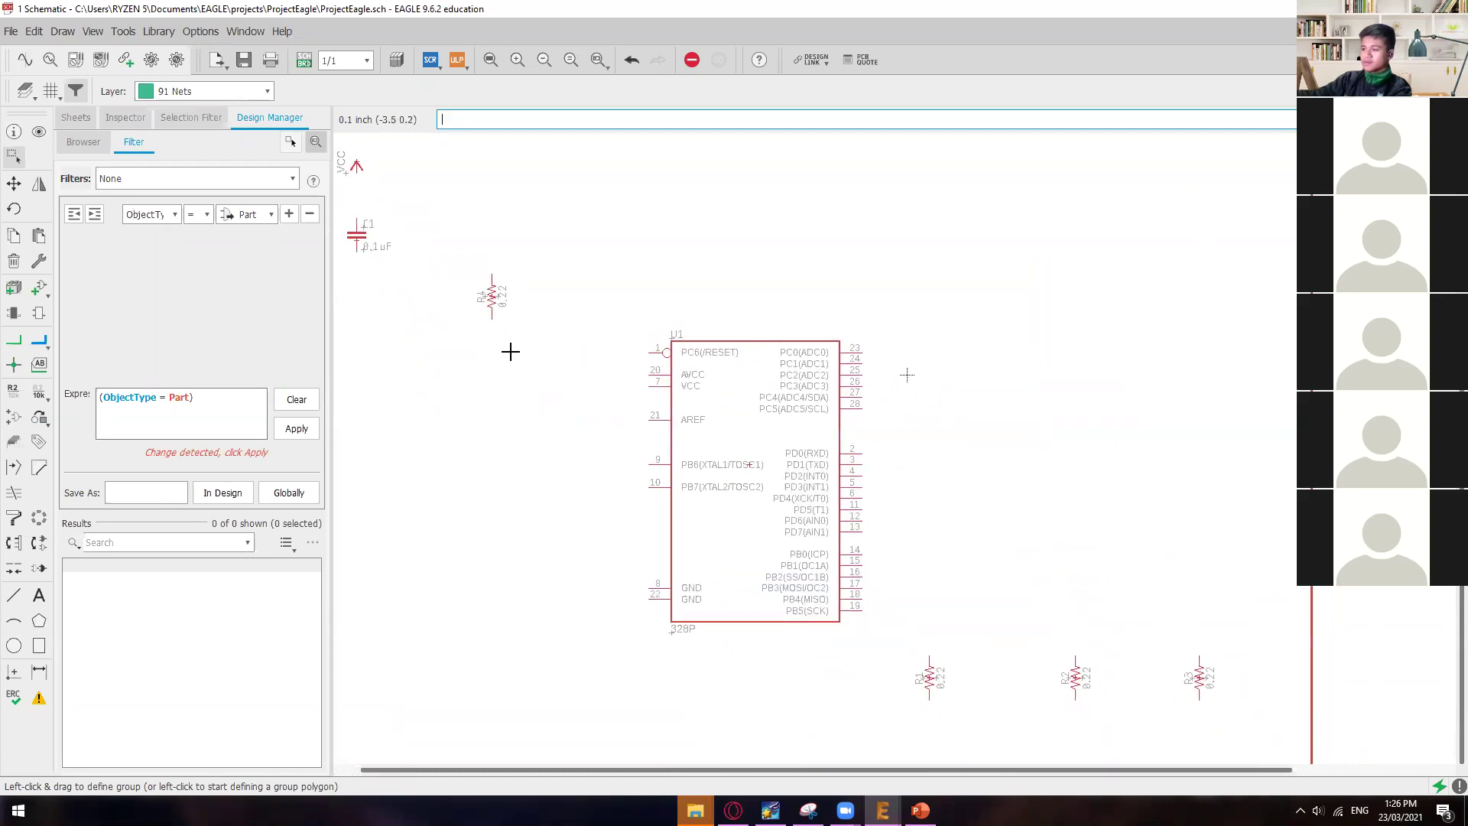
- Compare the PowerPoint parts table with the 0.22OHM-0805-1/4W-1% entry in the schematic's part list, and close the list
click(920, 810)
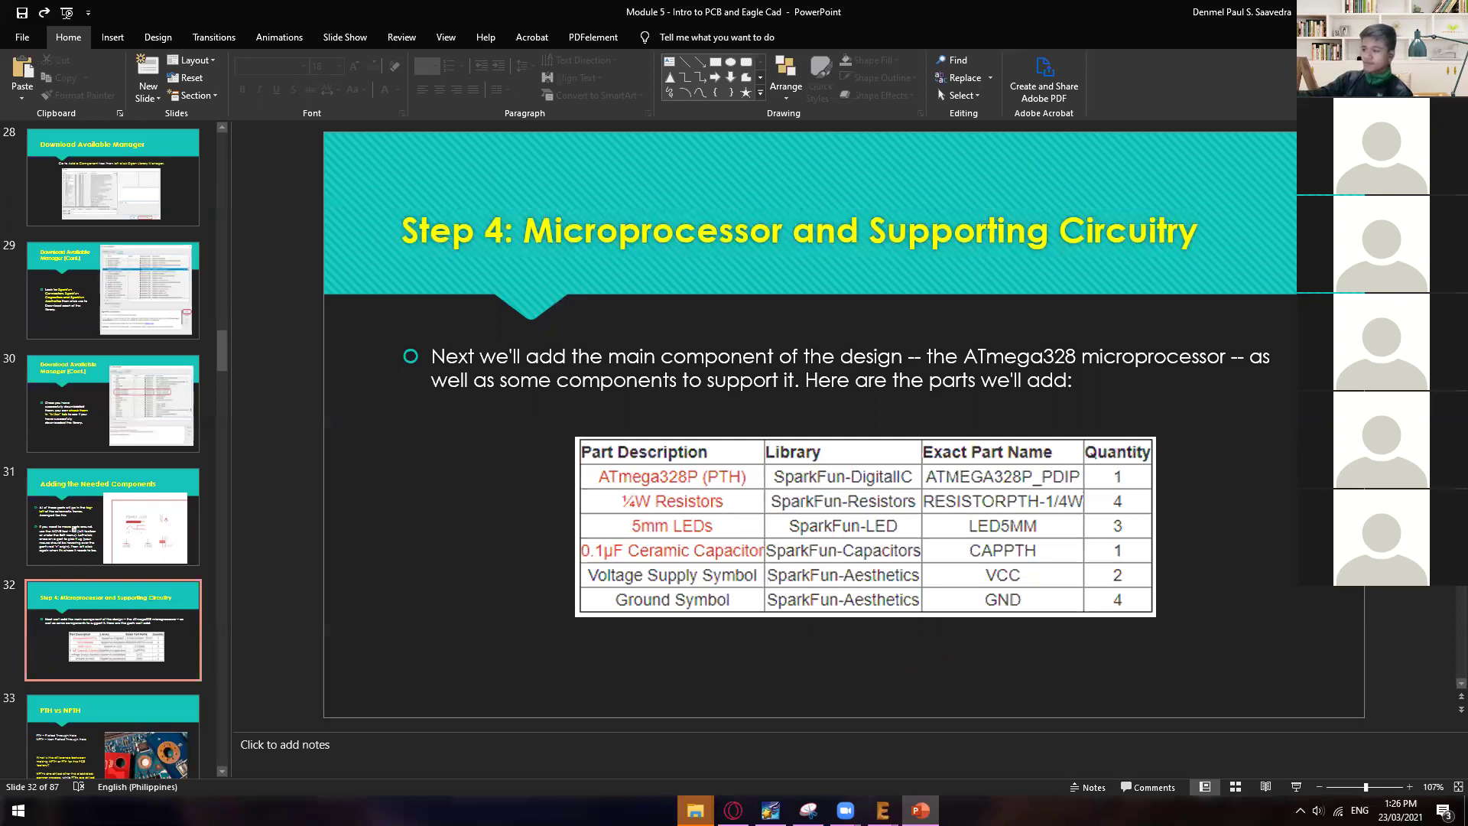
click(883, 809)
click(1025, 744)
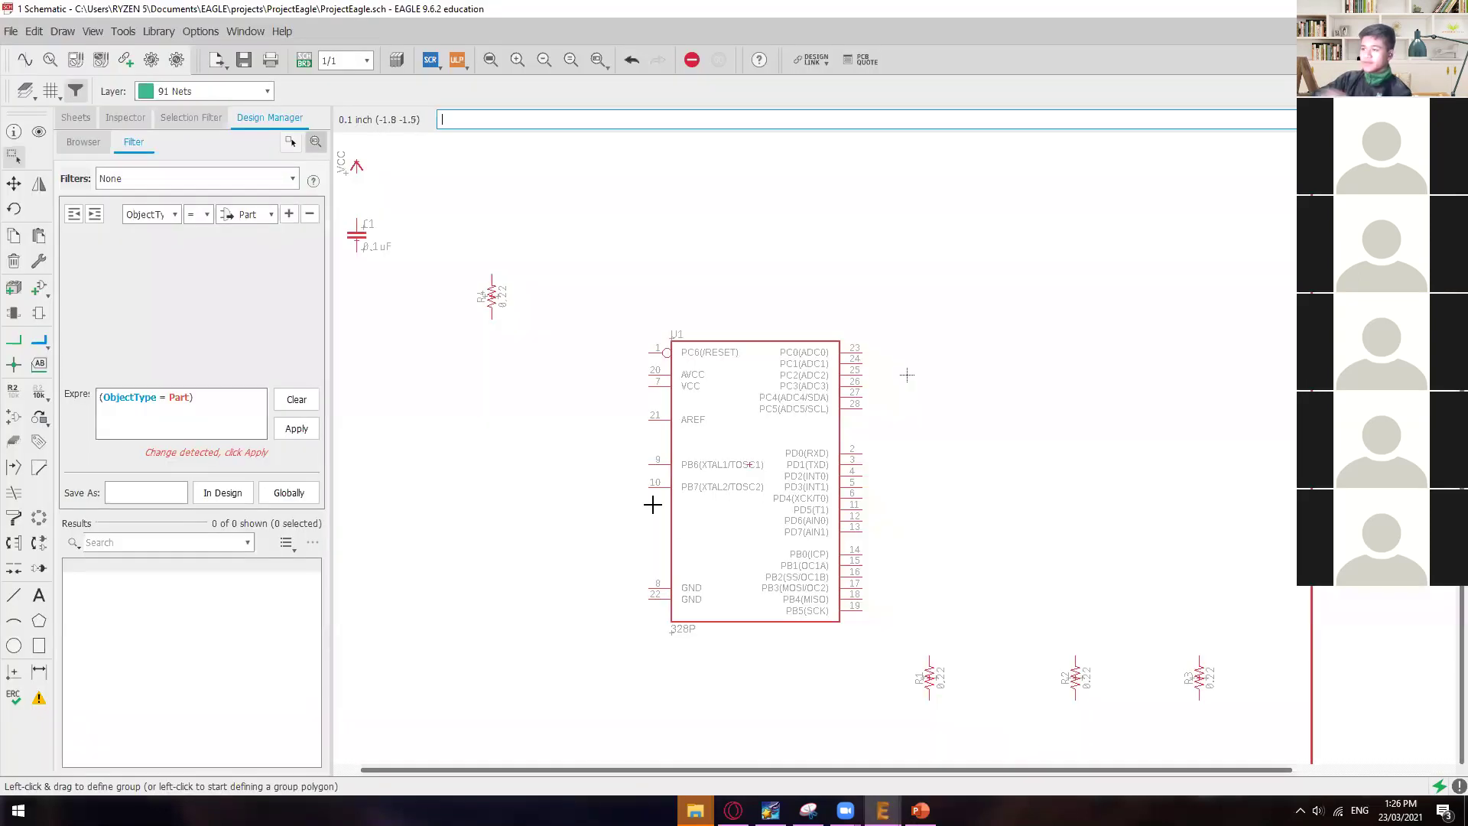
click(39, 291)
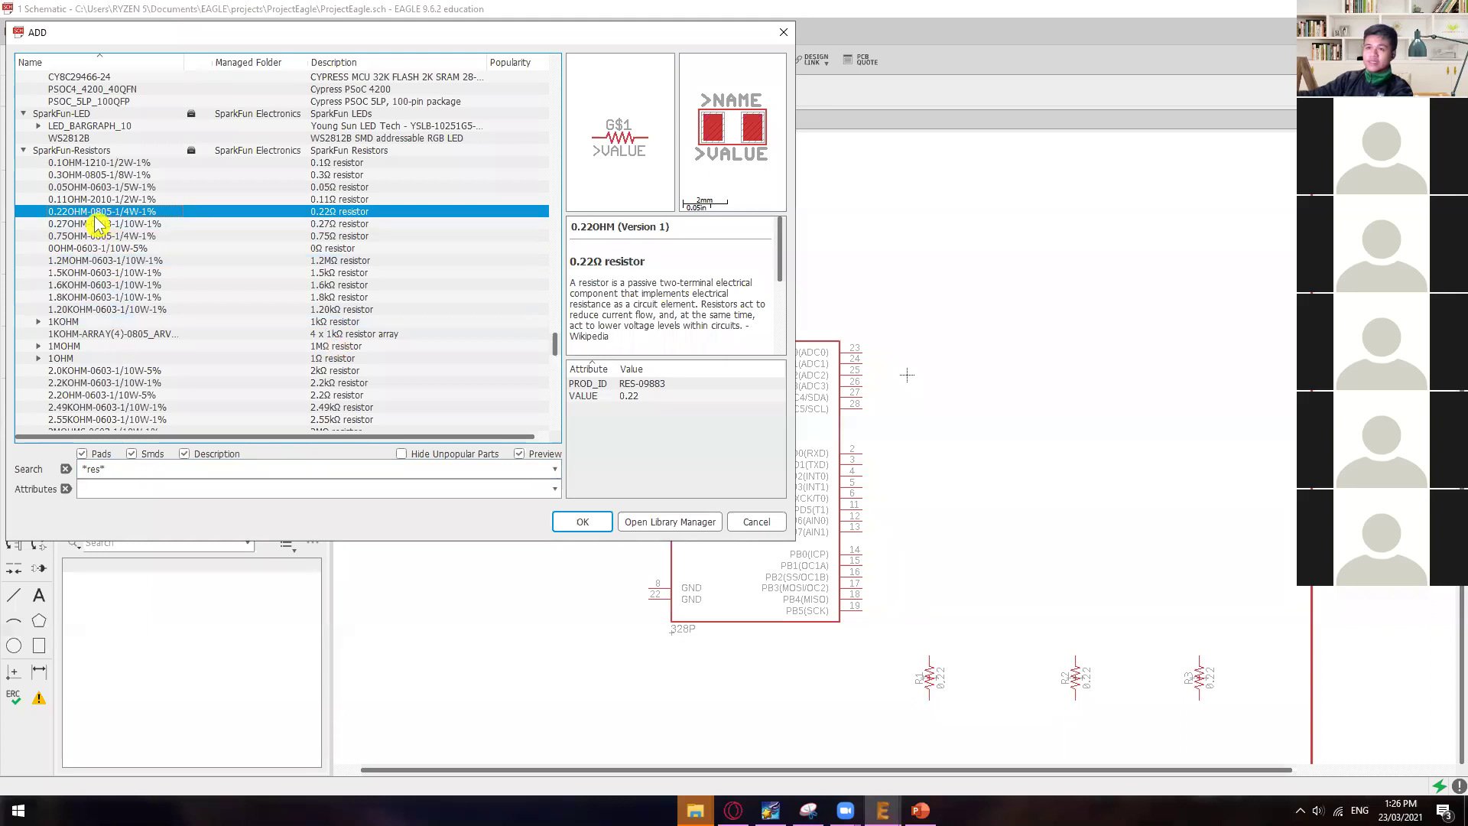
drag(232, 33, 479, 121)
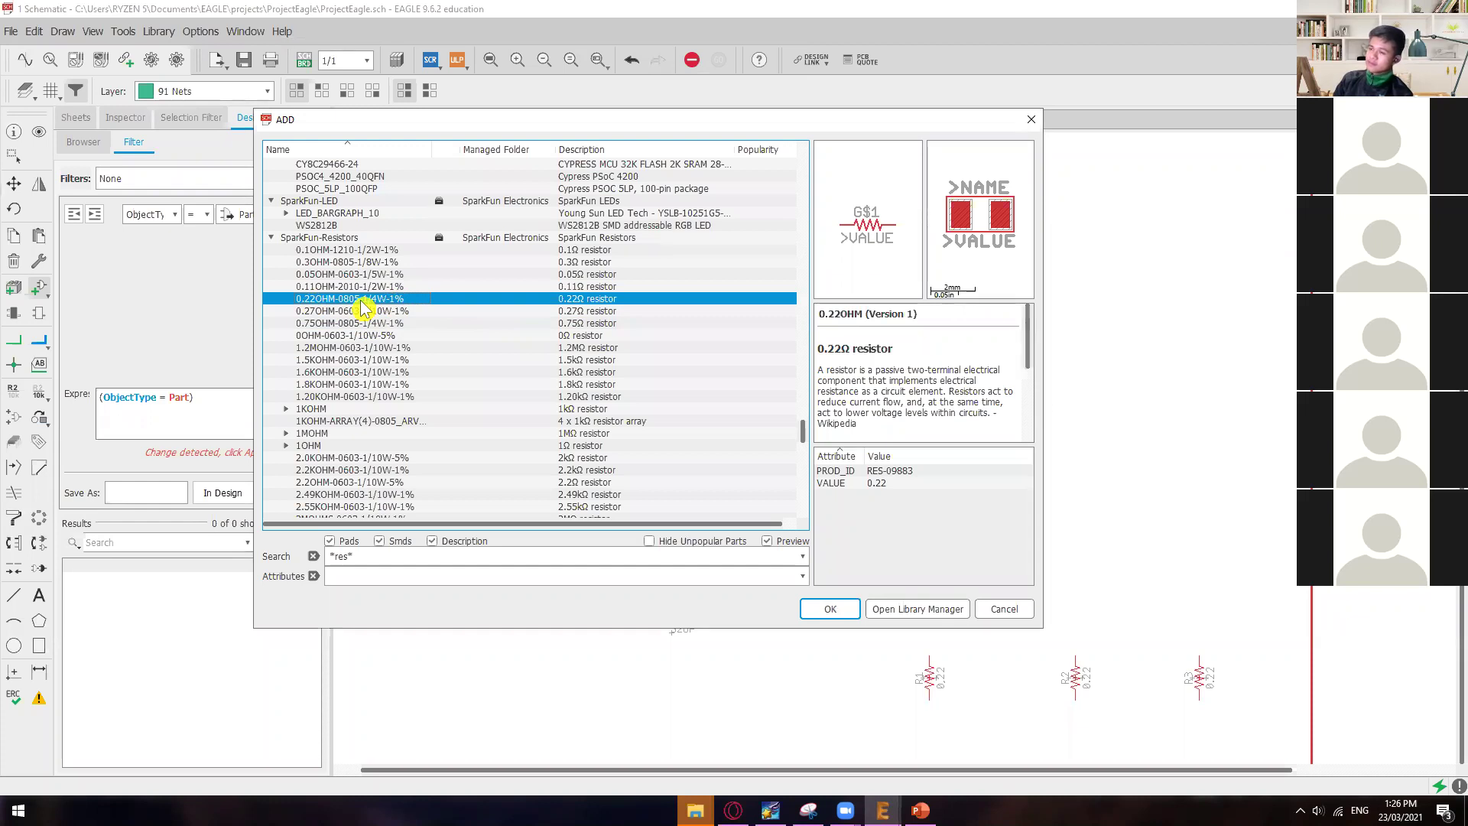
click(1032, 119)
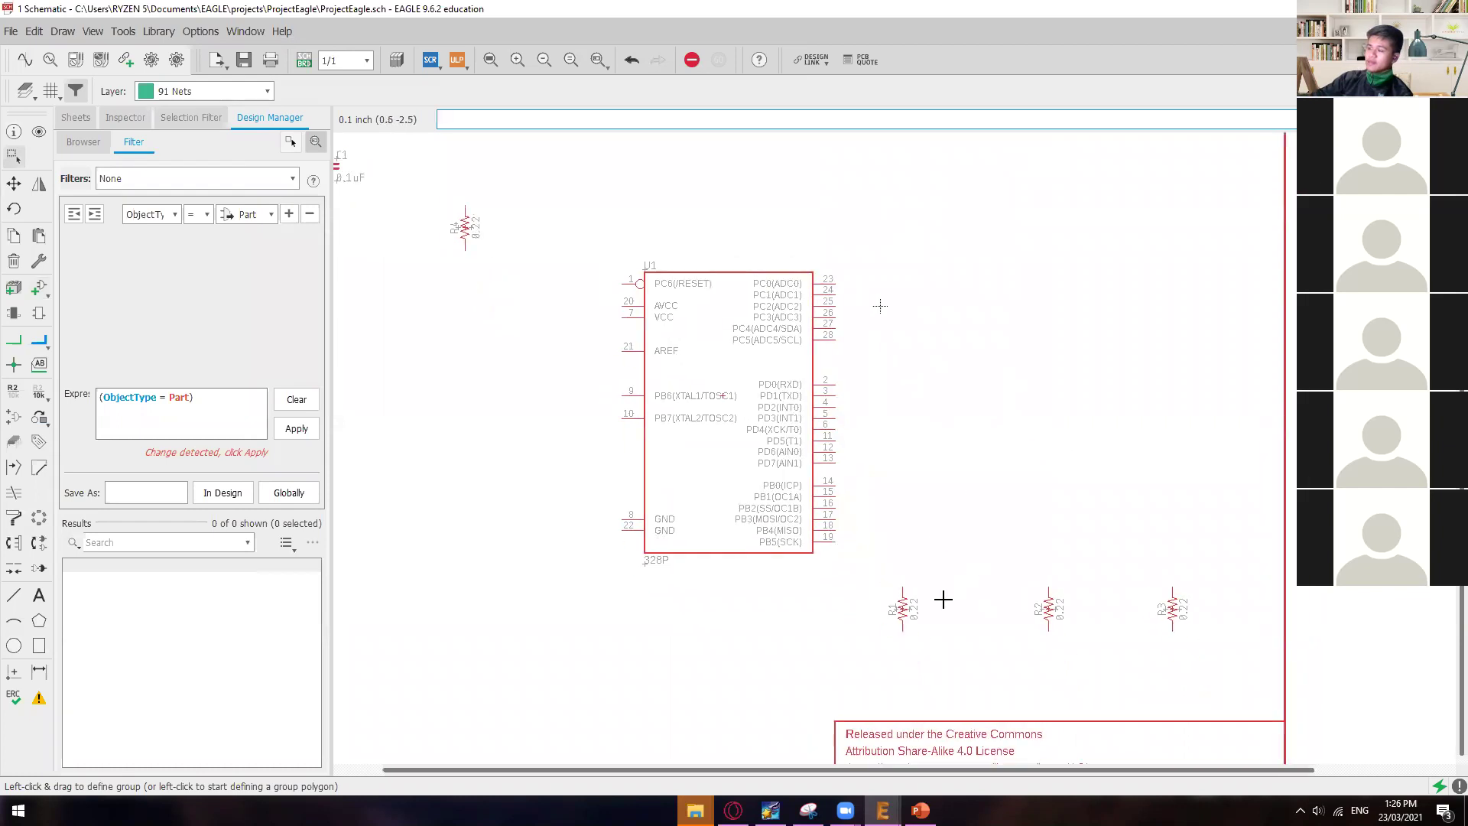
middle_drag(881, 423, 983, 465)
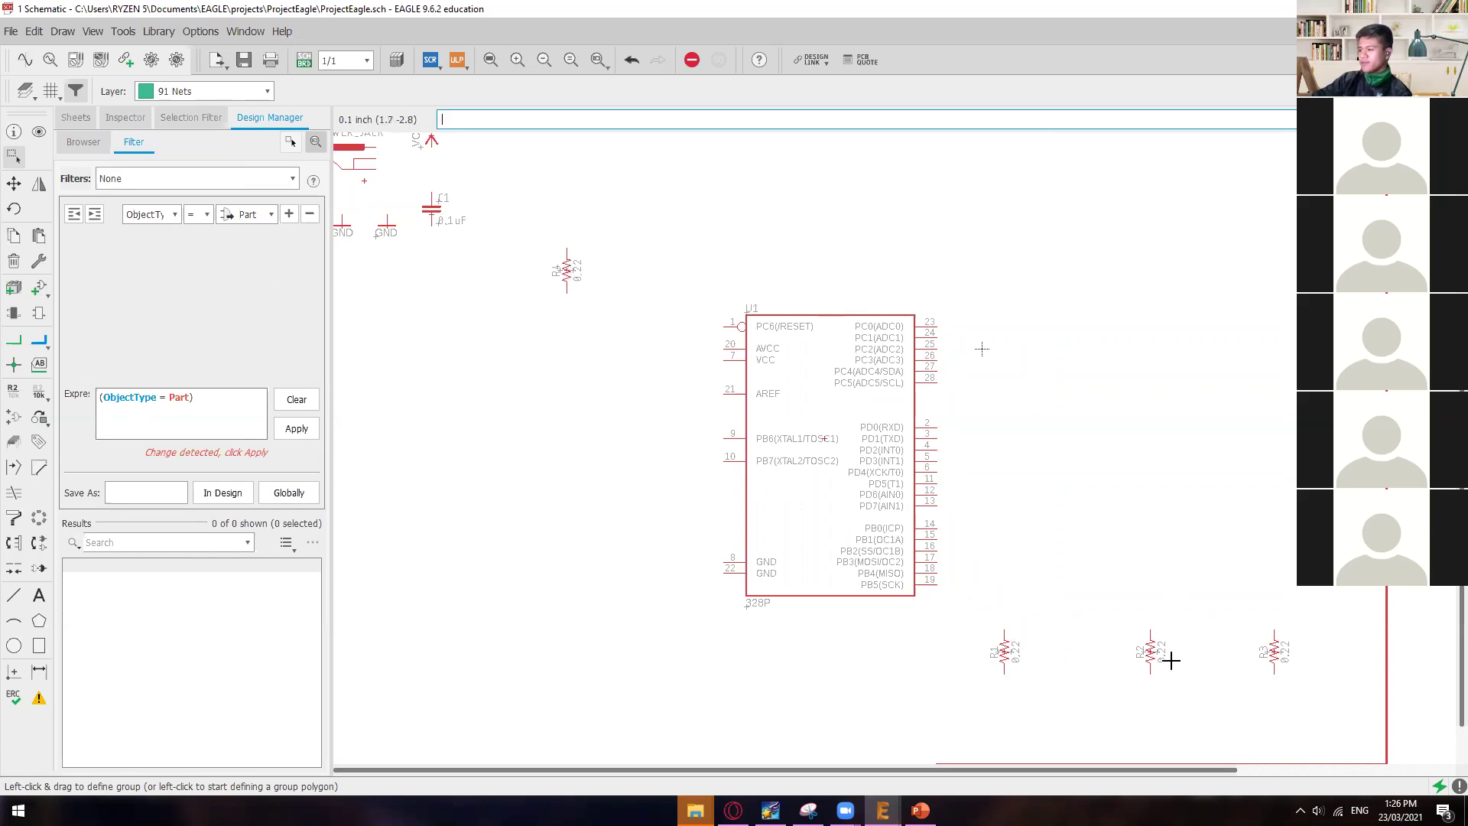
- Move resistor R1 toward R2 so the three resistors below the microcontroller are evenly spaced
click(12, 188)
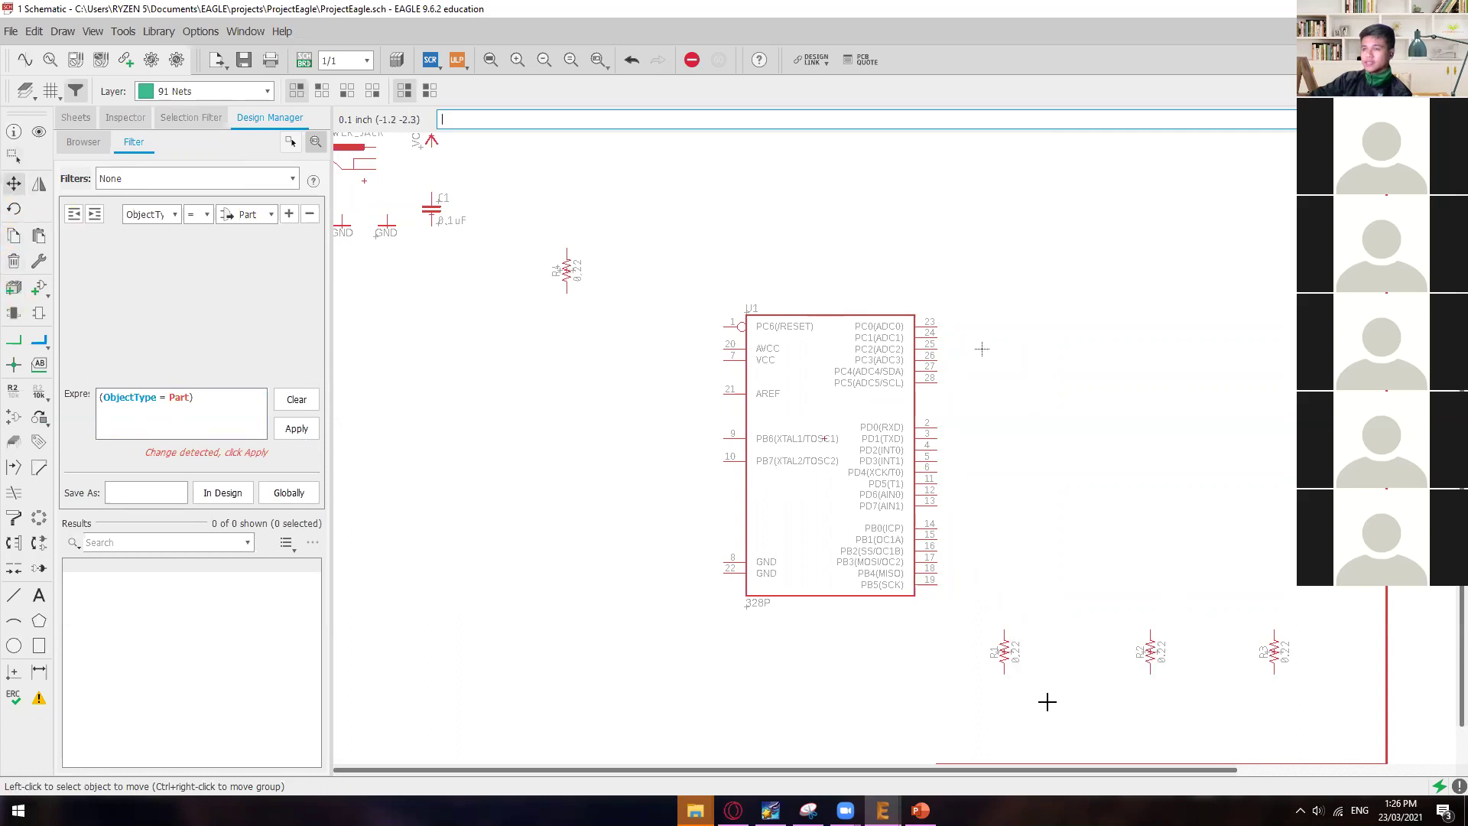
scroll(1004, 654, up, 6)
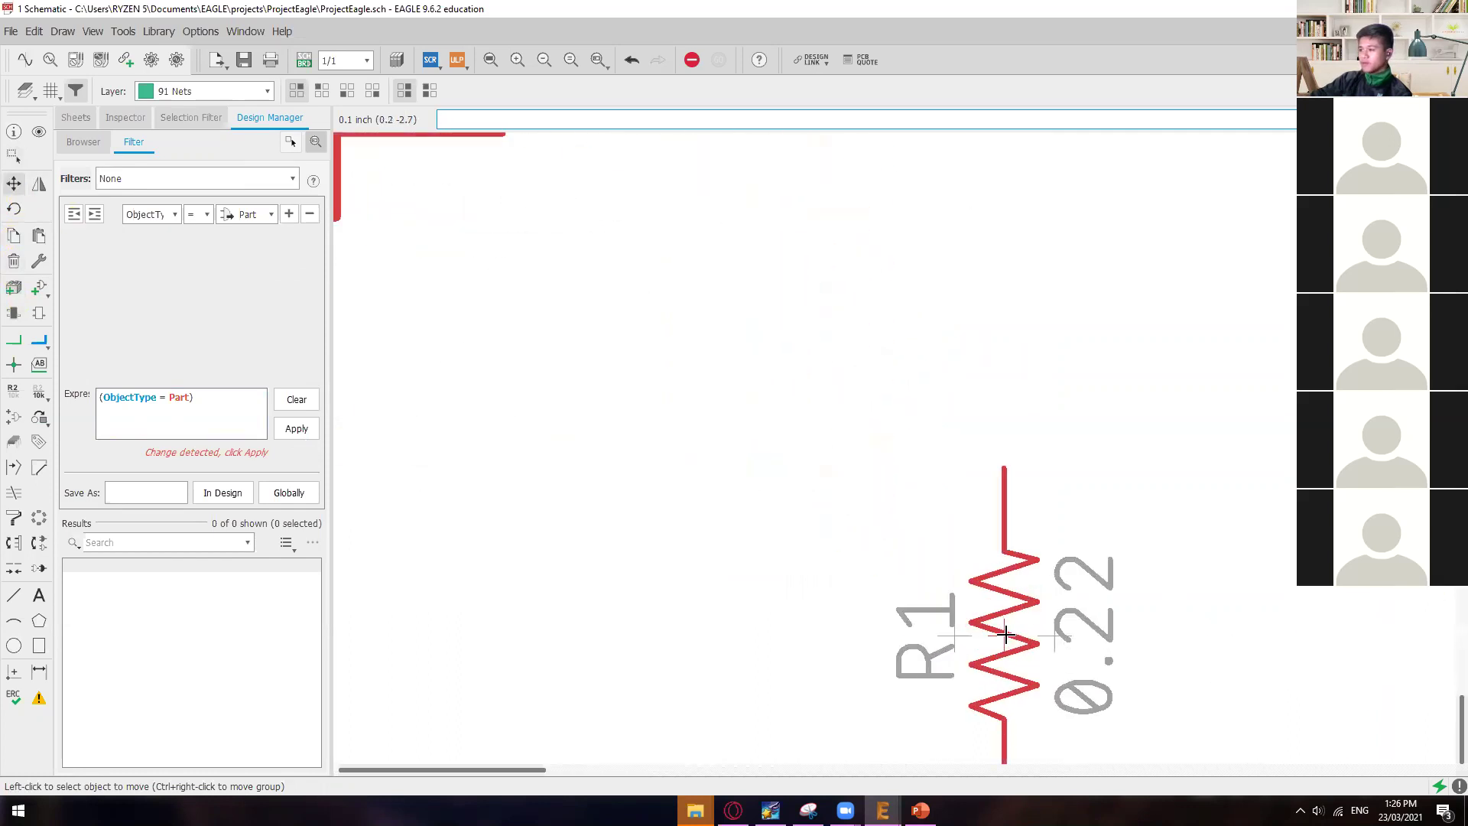
click(1009, 631)
scroll(1010, 628, down, 6)
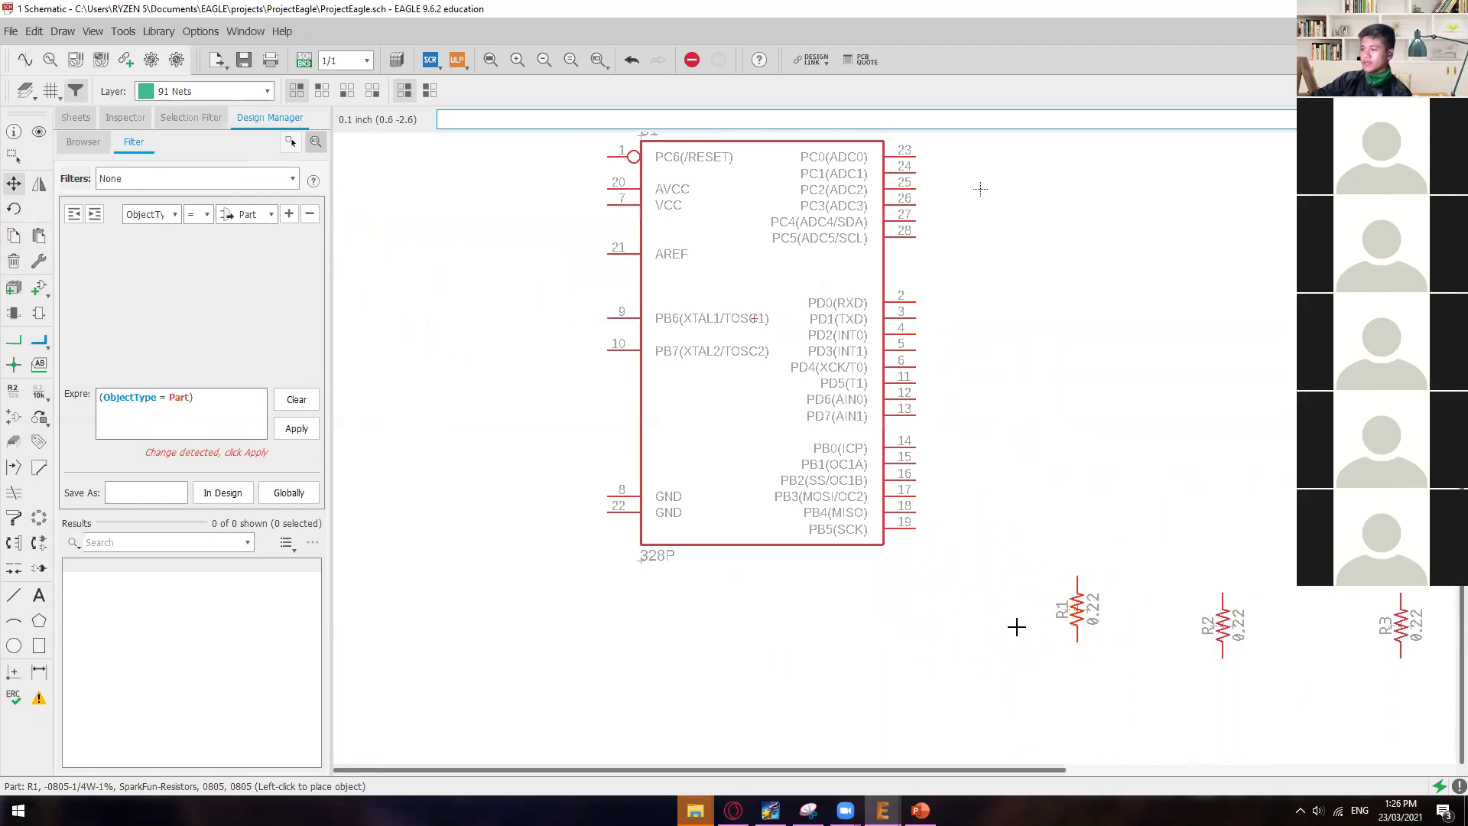
click(1048, 624)
scroll(1037, 563, down, 3)
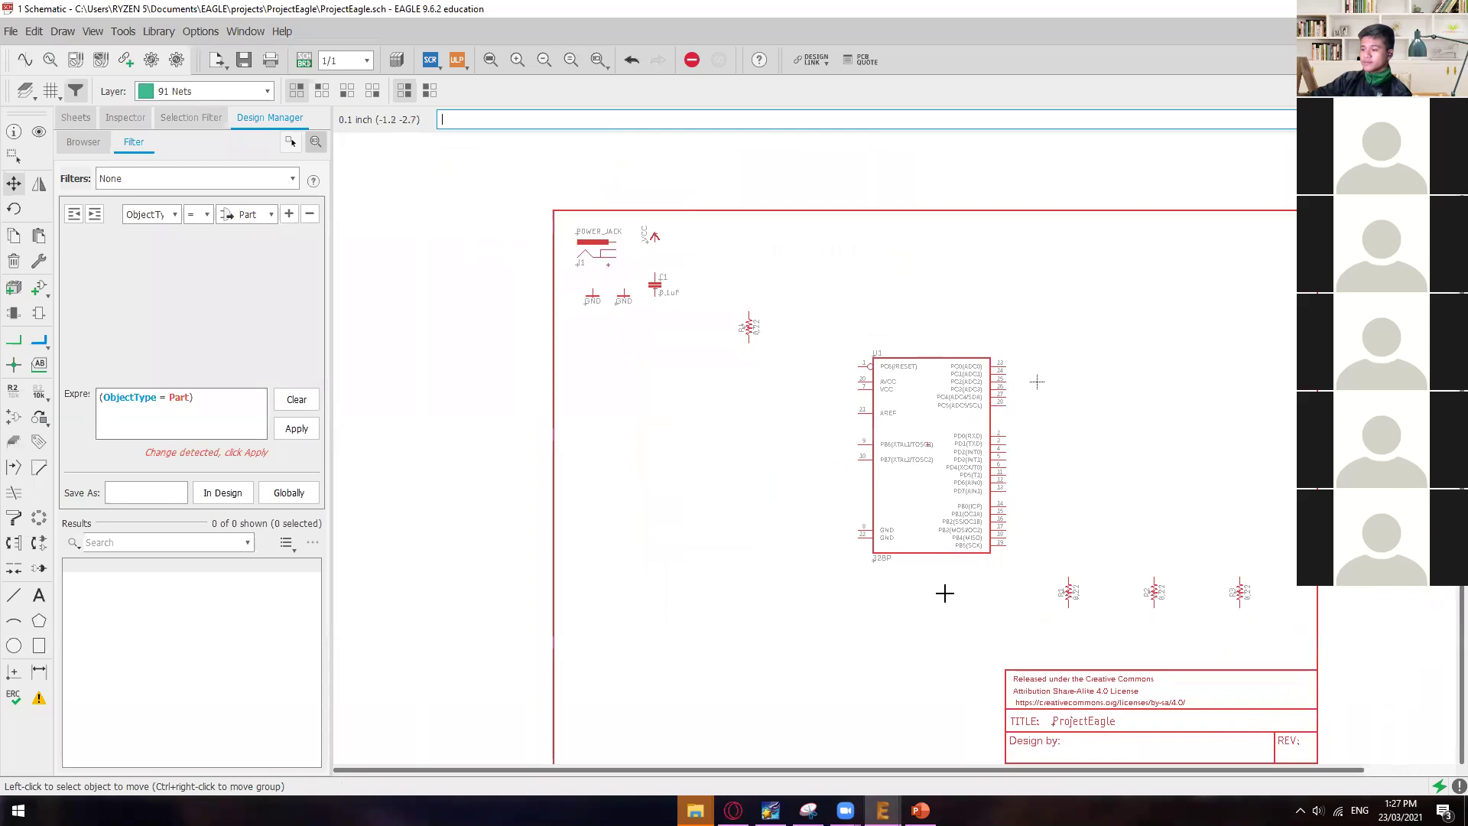
- Switch to PowerPoint and check the 5mm LED row in the Step 4 parts table
click(933, 803)
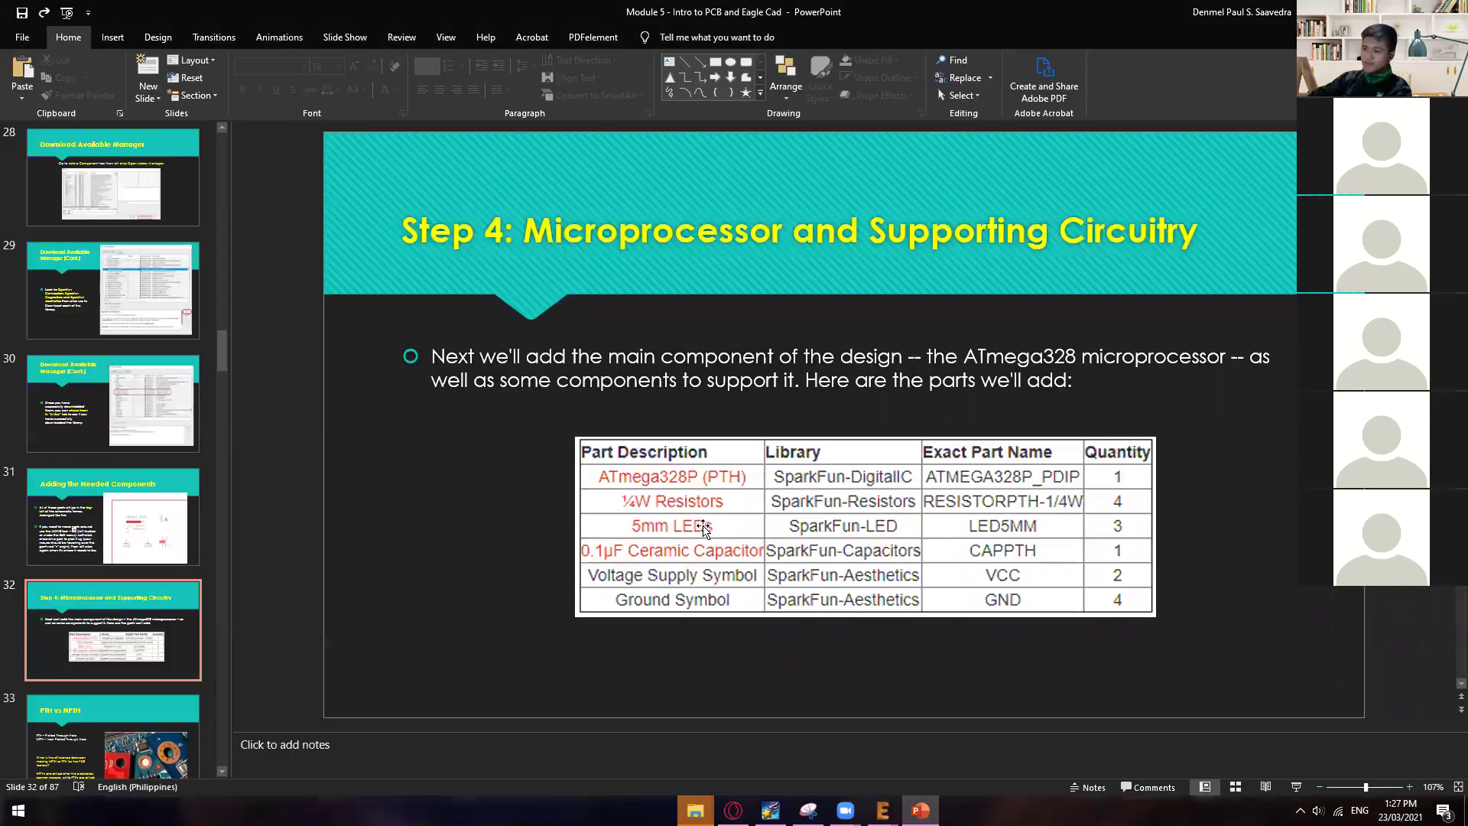